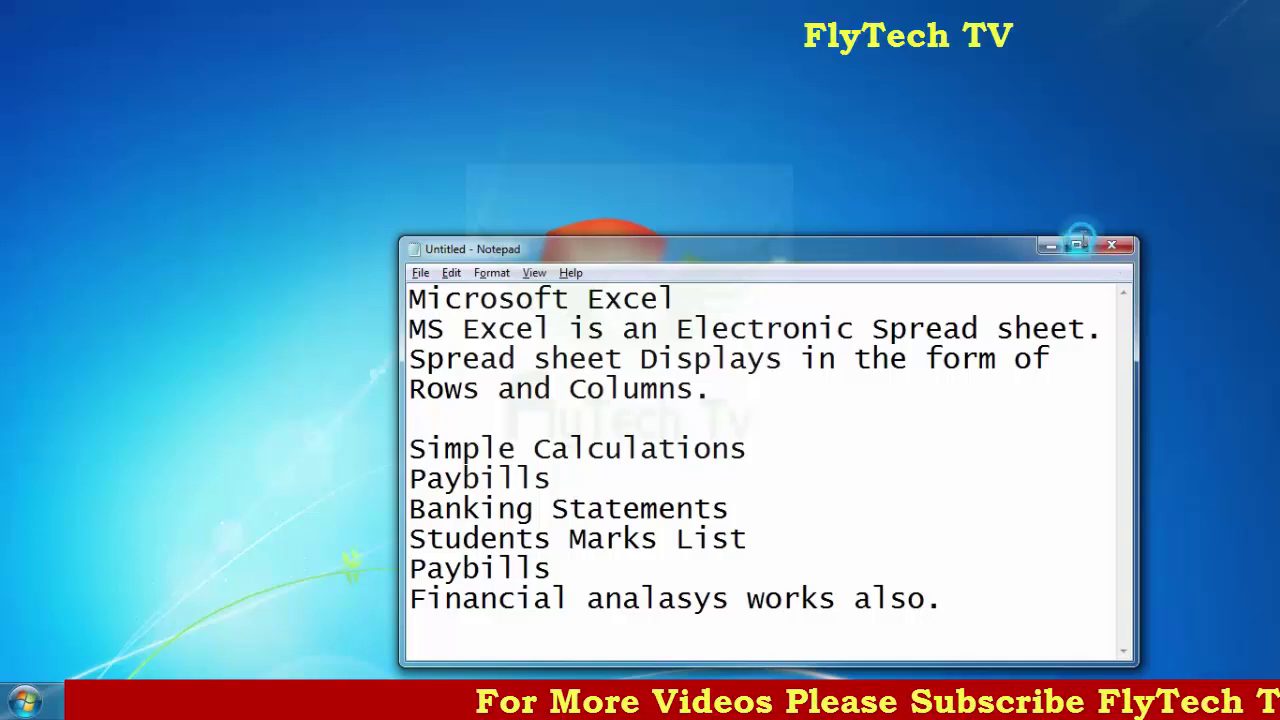
Maximize Notepad and add a blank line after 'Columns.', removing the trial 'Documentations' word.
click(1079, 244)
drag(271, 86, 788, 86)
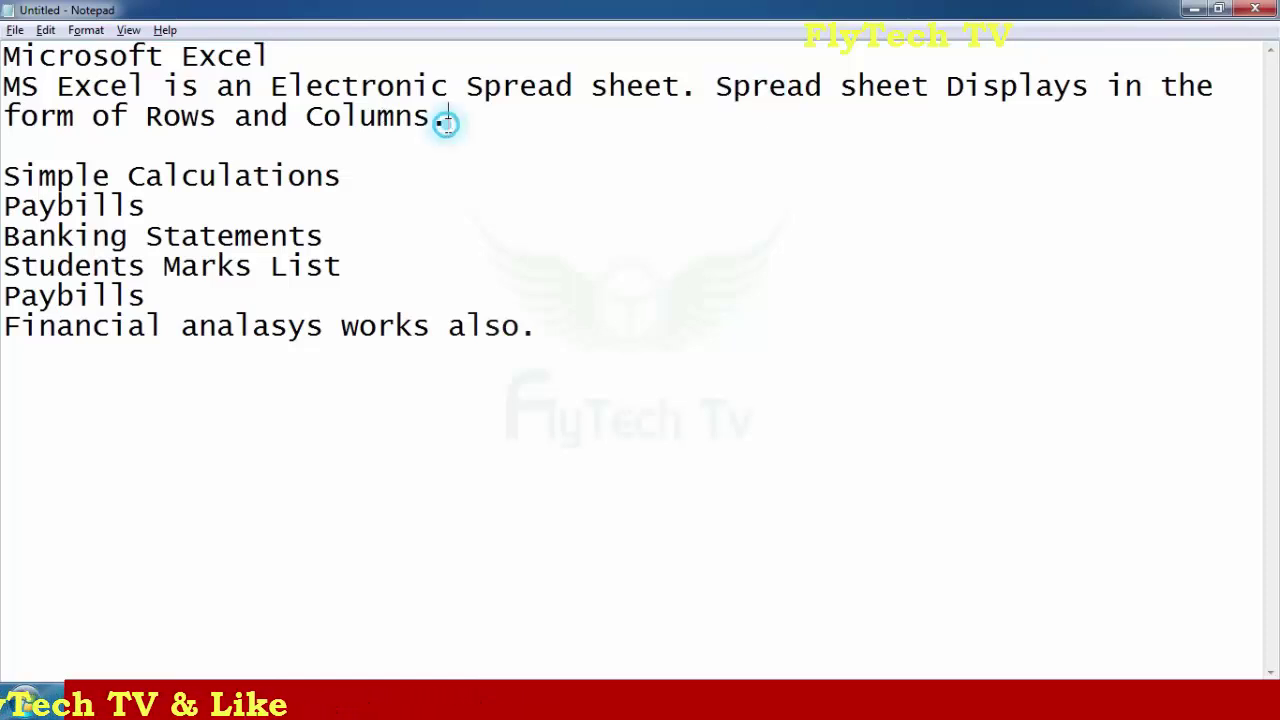
key(Return)
key(Return)
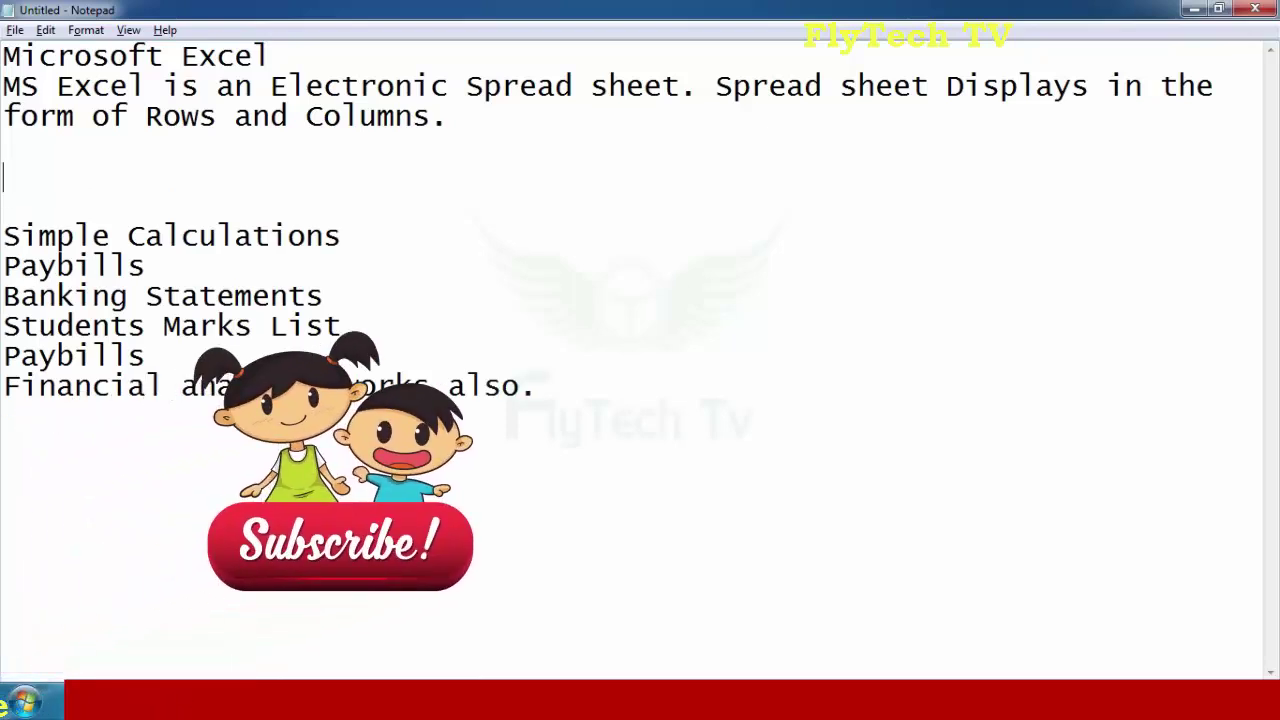
text(D)
key(BackSpace)
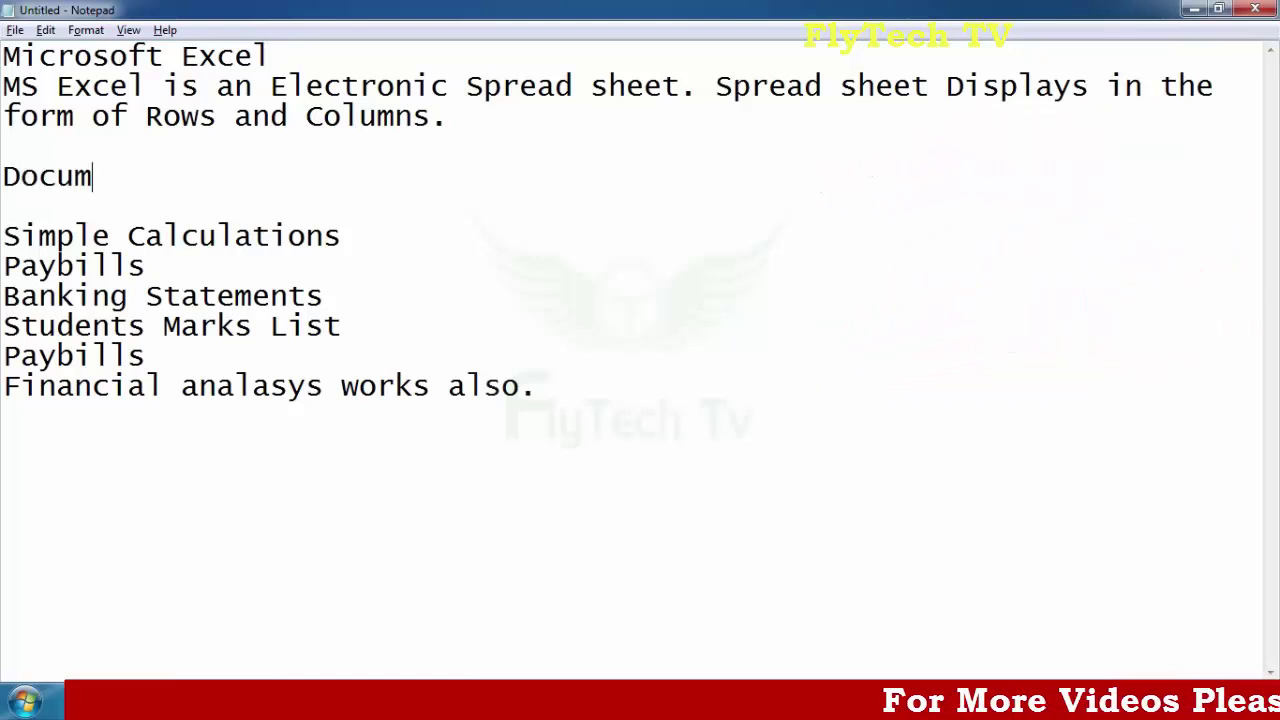
text(Documentatio)
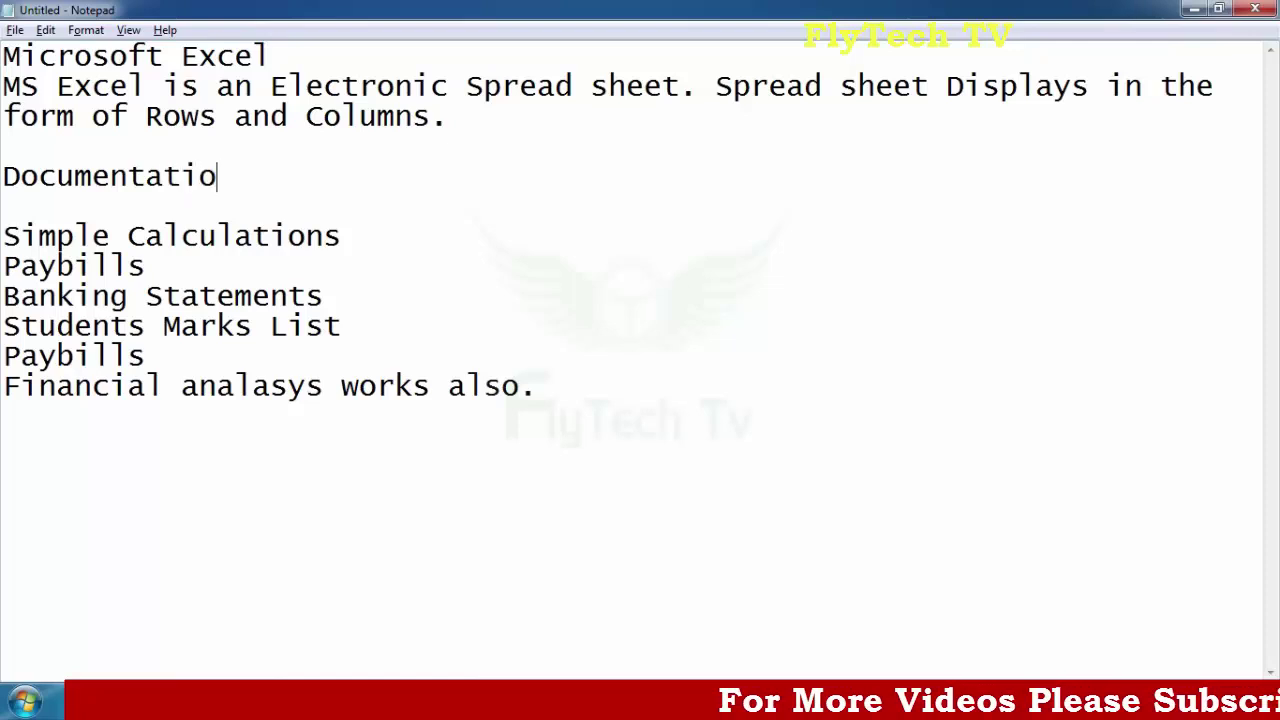
text(ns)
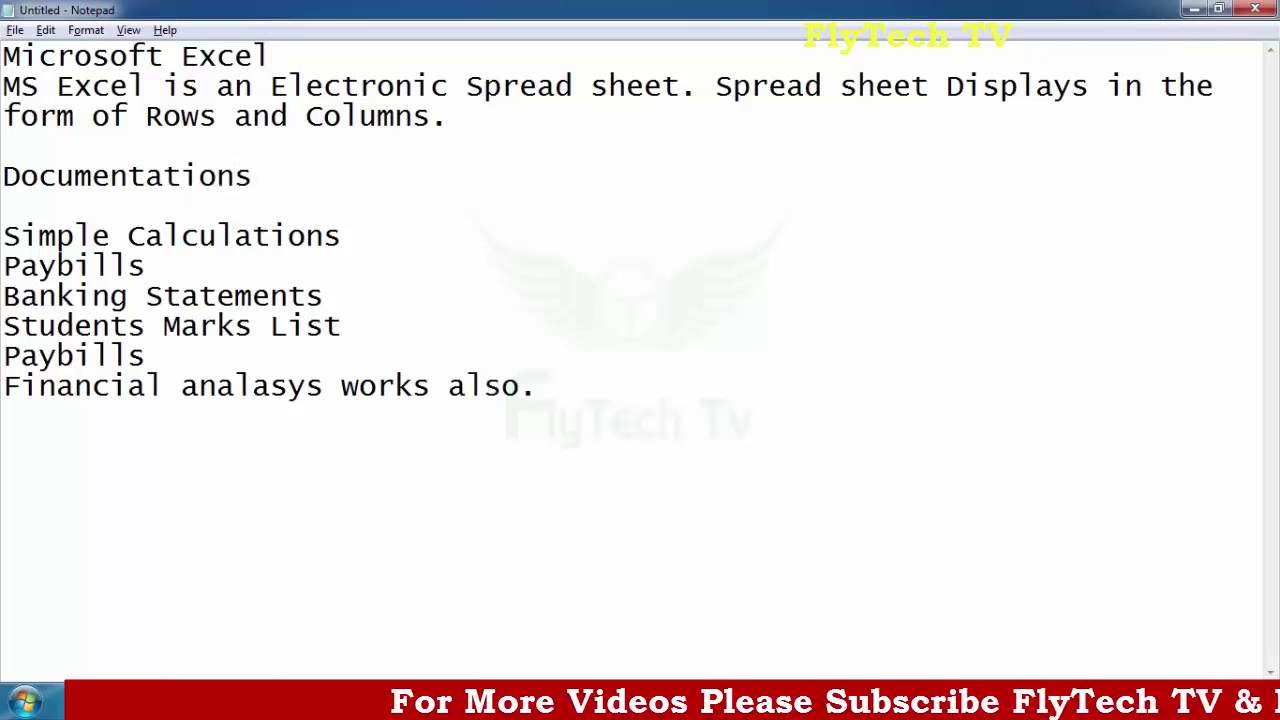
key(BackSpace)
key(BackSpace)
key(BackSpace)
key(BackSpace)
key(BackSpace)
key(BackSpace)
key(BackSpace)
key(BackSpace)
key(BackSpace)
key(BackSpace)
key(BackSpace)
key(BackSpace)
key(BackSpace)
key(BackSpace)
key(BackSpace)
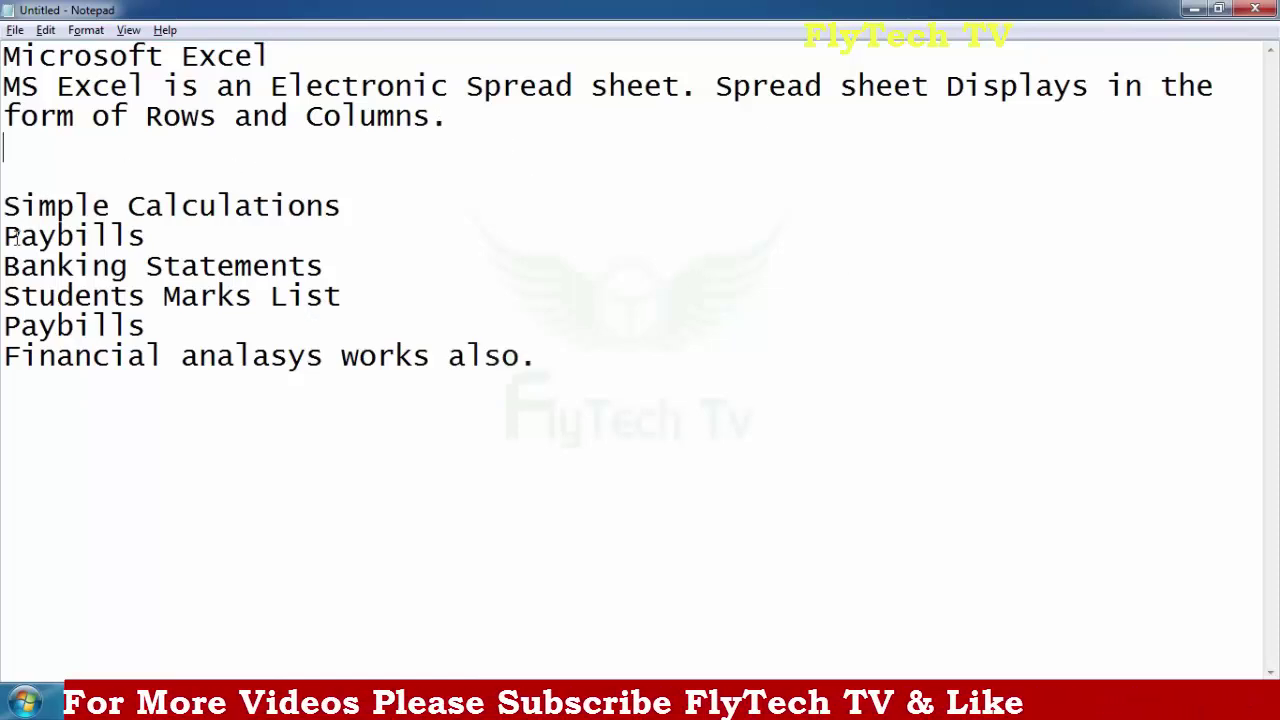
Add a dash after 'Simple Calculations' and highlight the list of Excel uses down to 'also.'.
drag(6, 205, 322, 205)
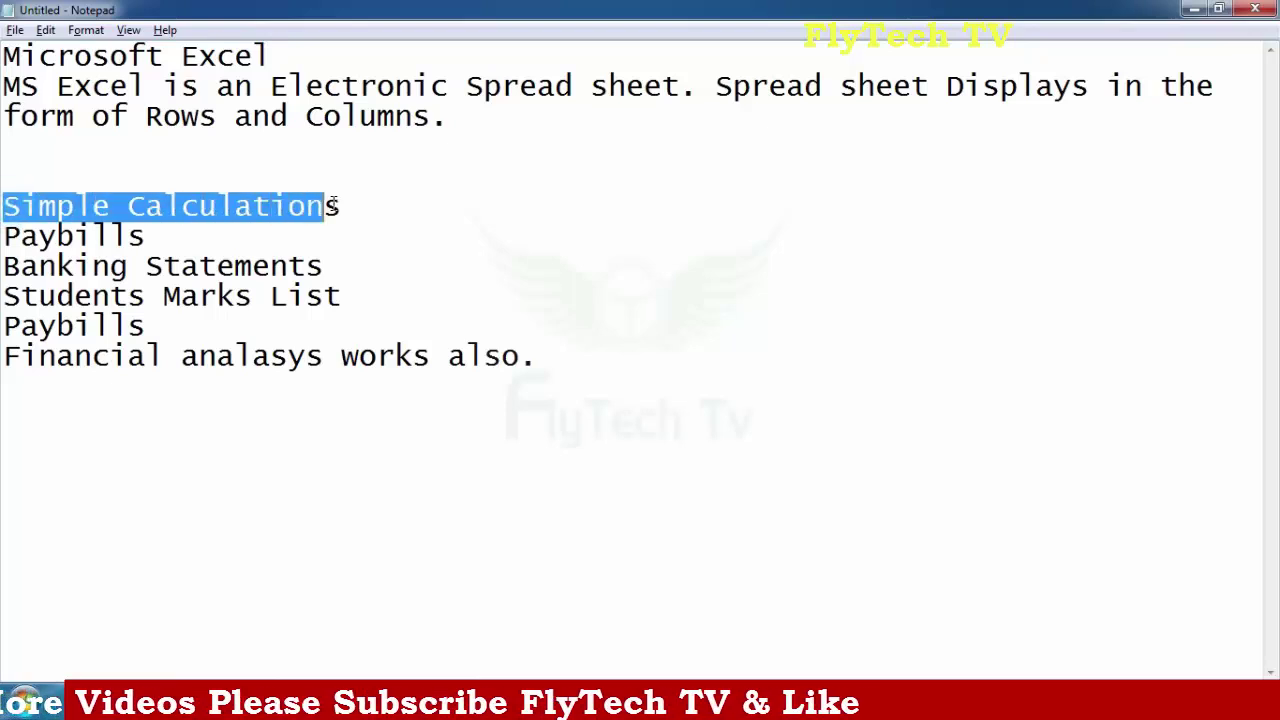
click(350, 203)
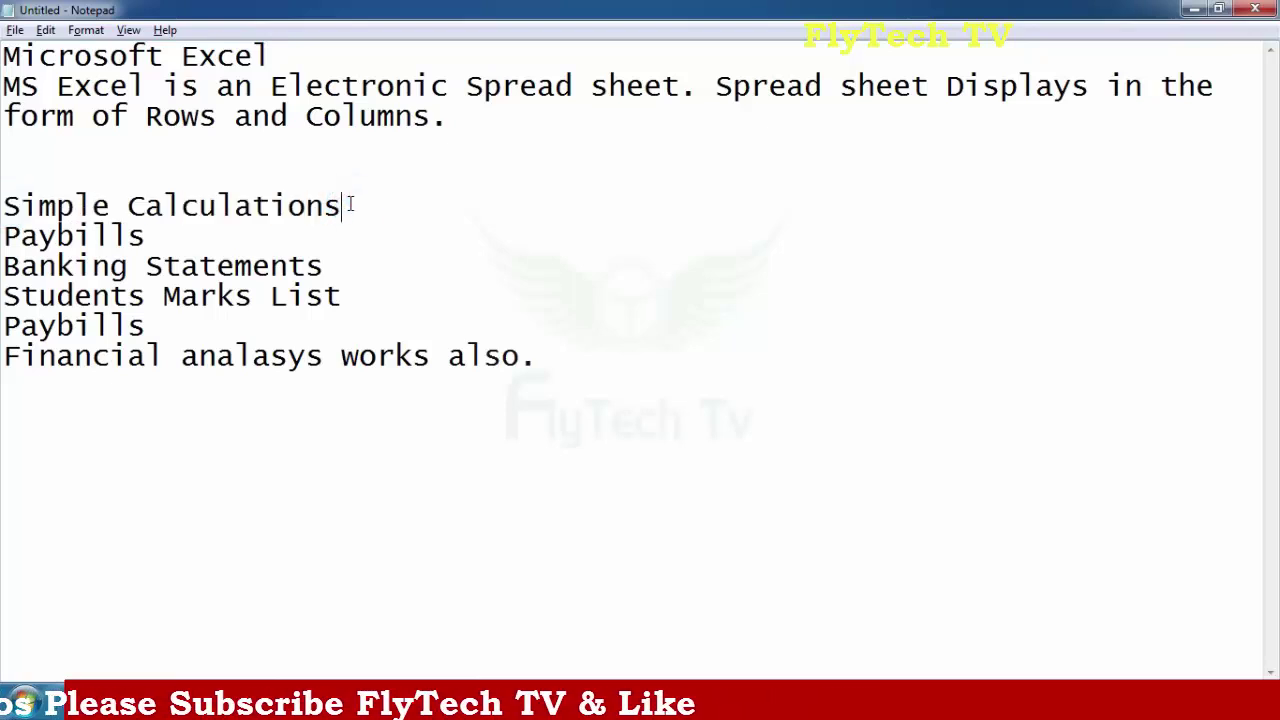
text(-)
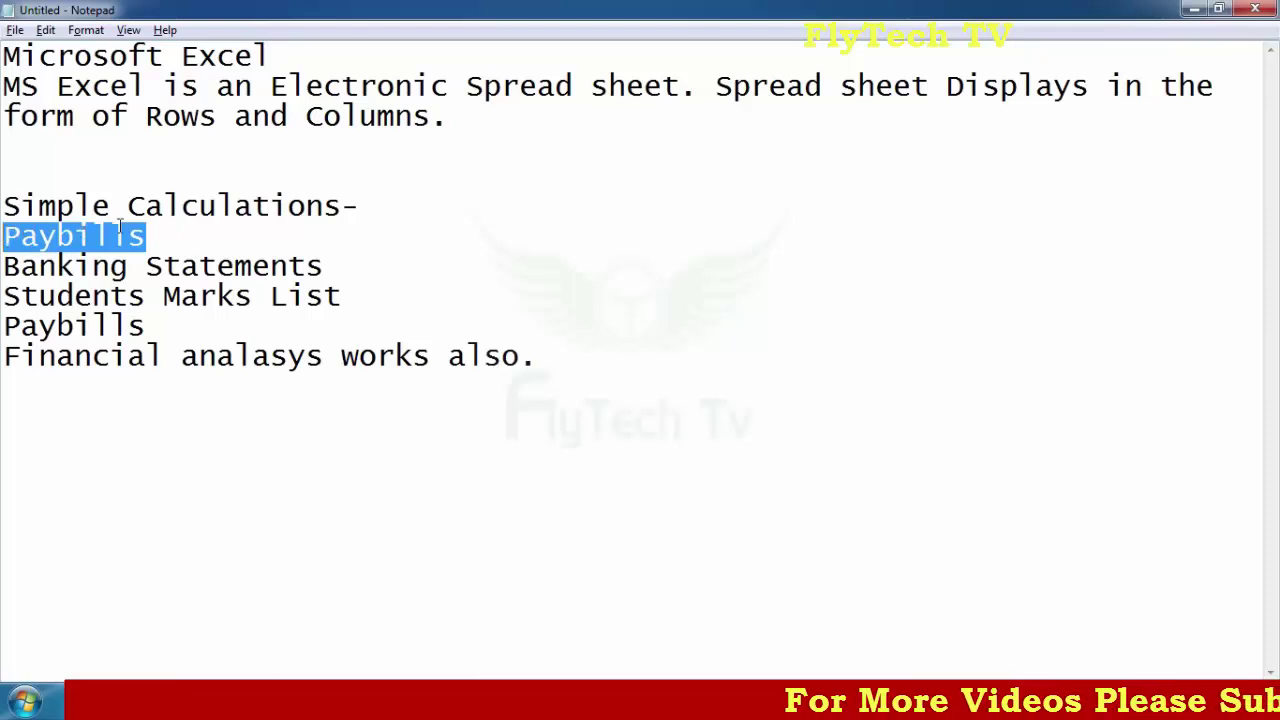
click(162, 238)
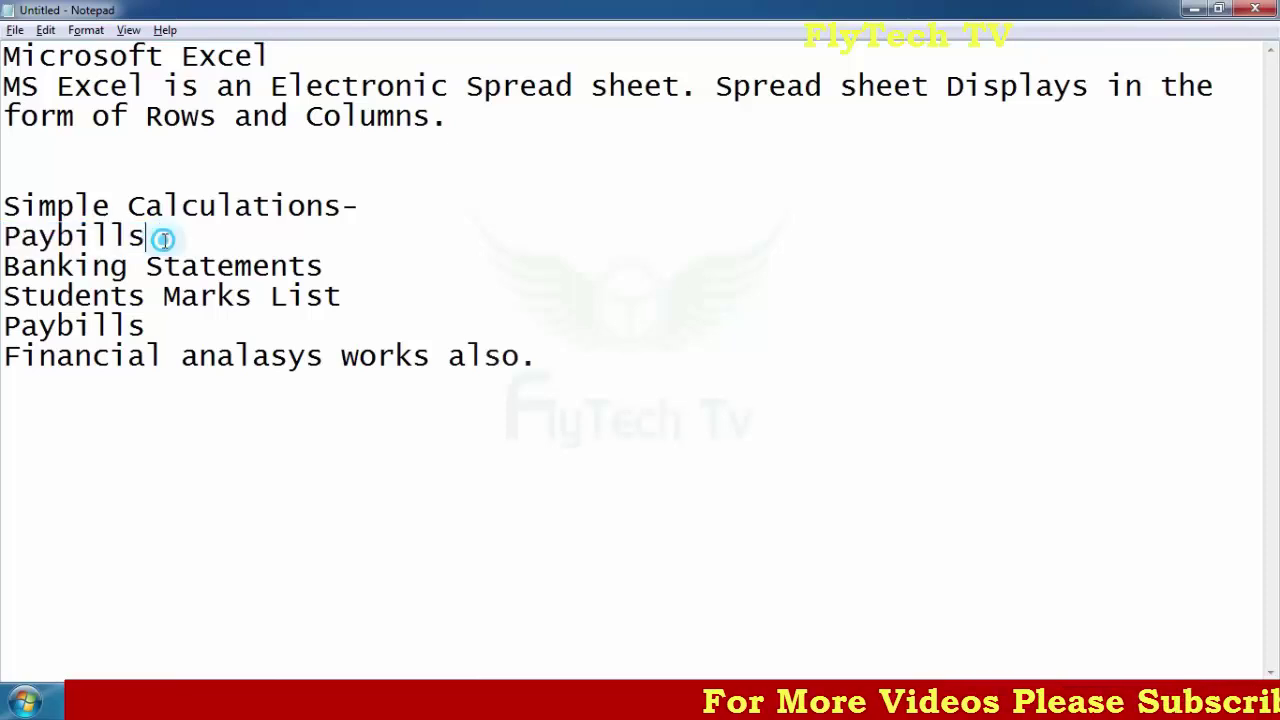
click(354, 291)
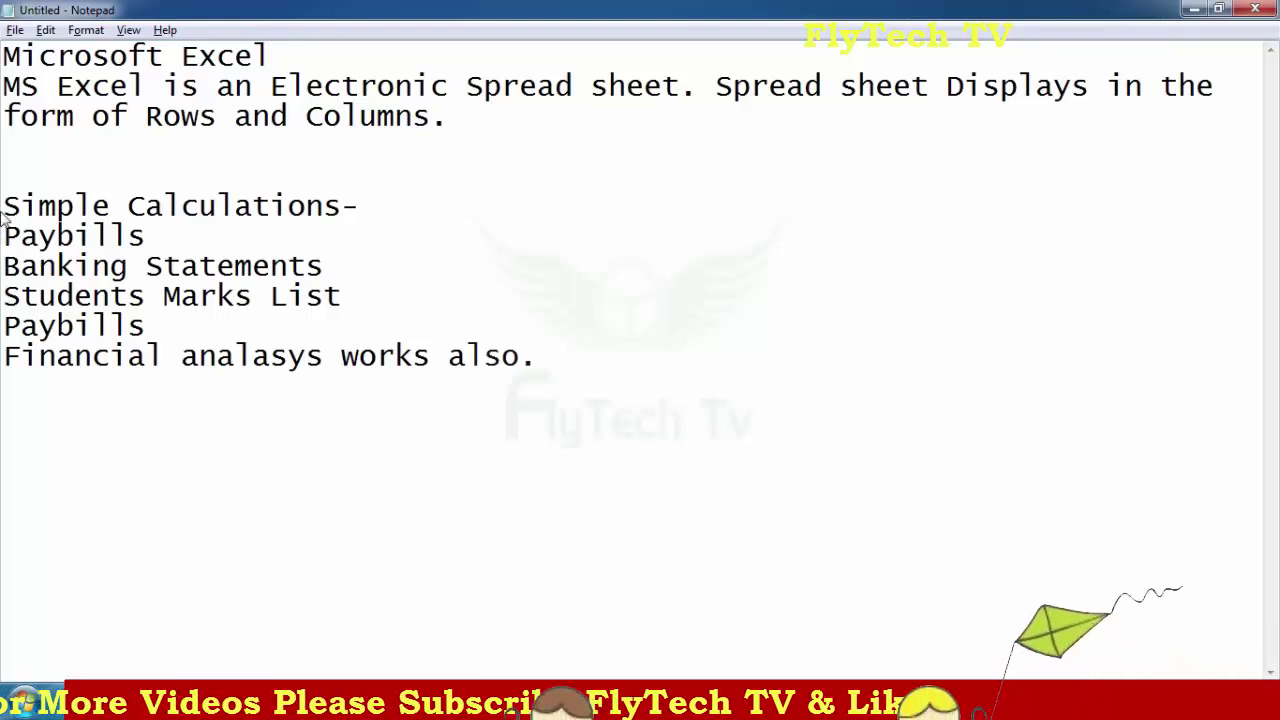
drag(4, 207, 569, 366)
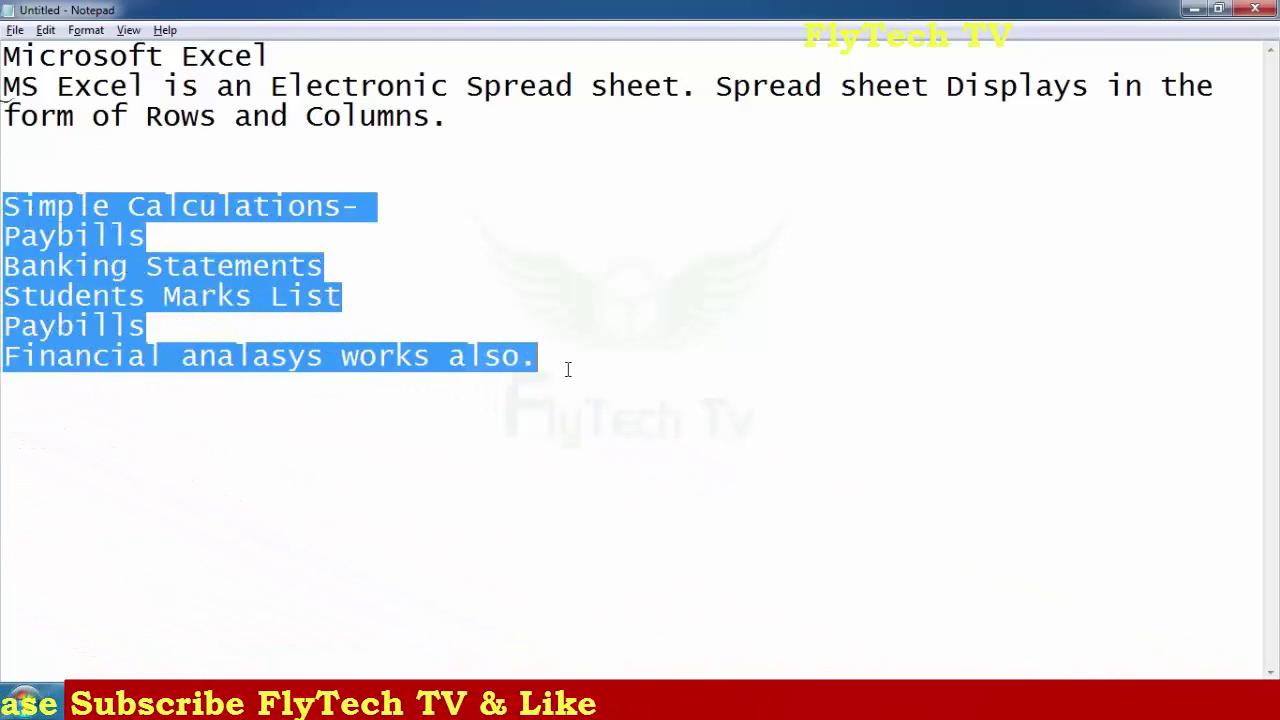
click(276, 344)
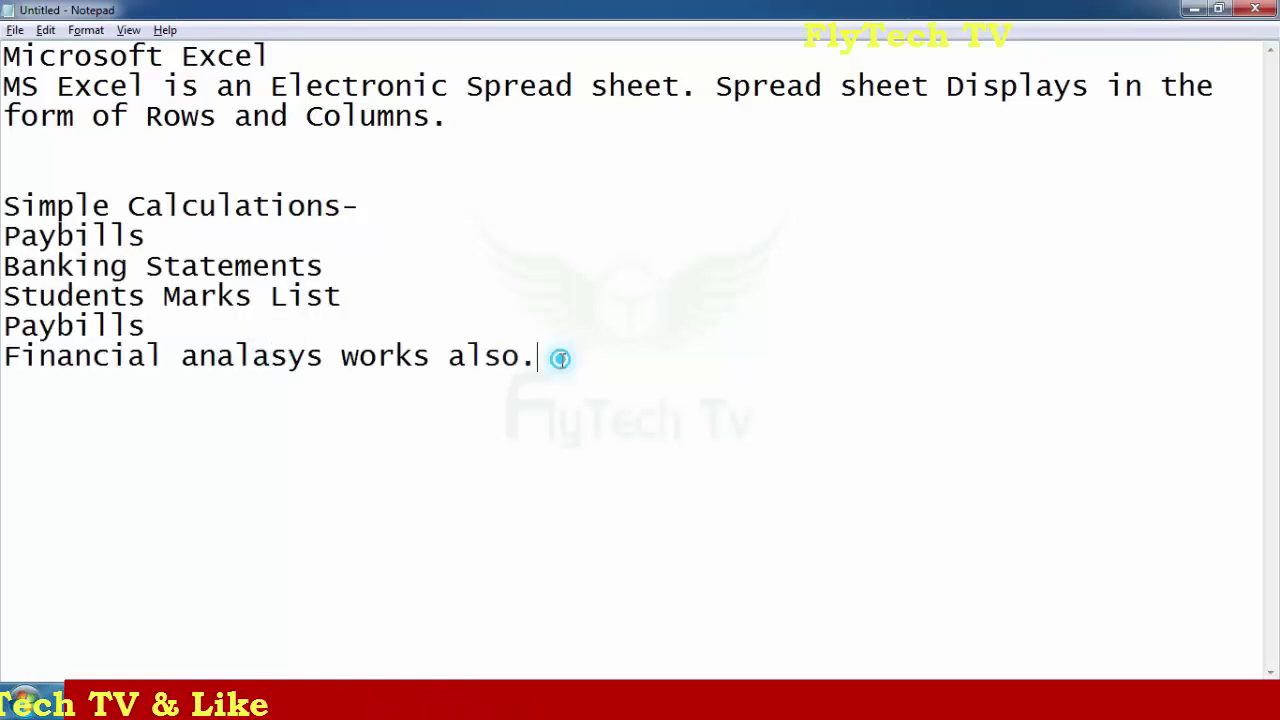
drag(559, 359, 5, 207)
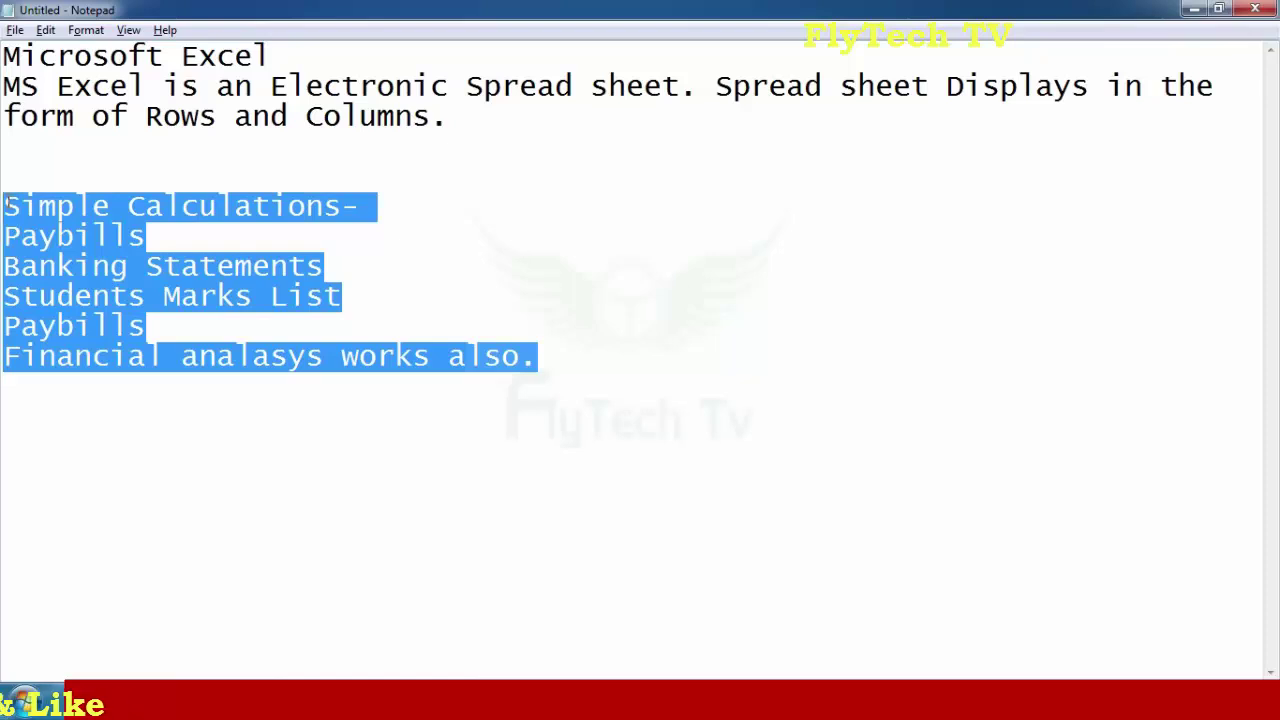
click(34, 180)
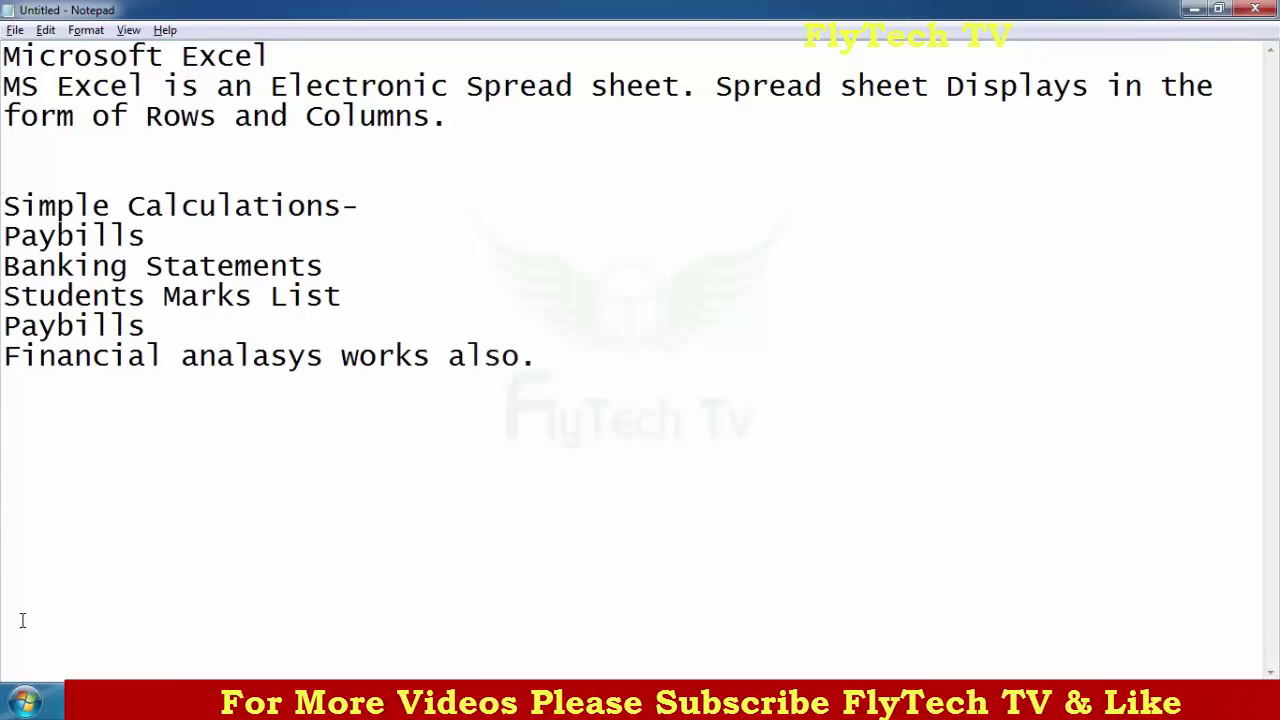
Launch Excel from Start > All Programs.
click(35, 690)
click(143, 515)
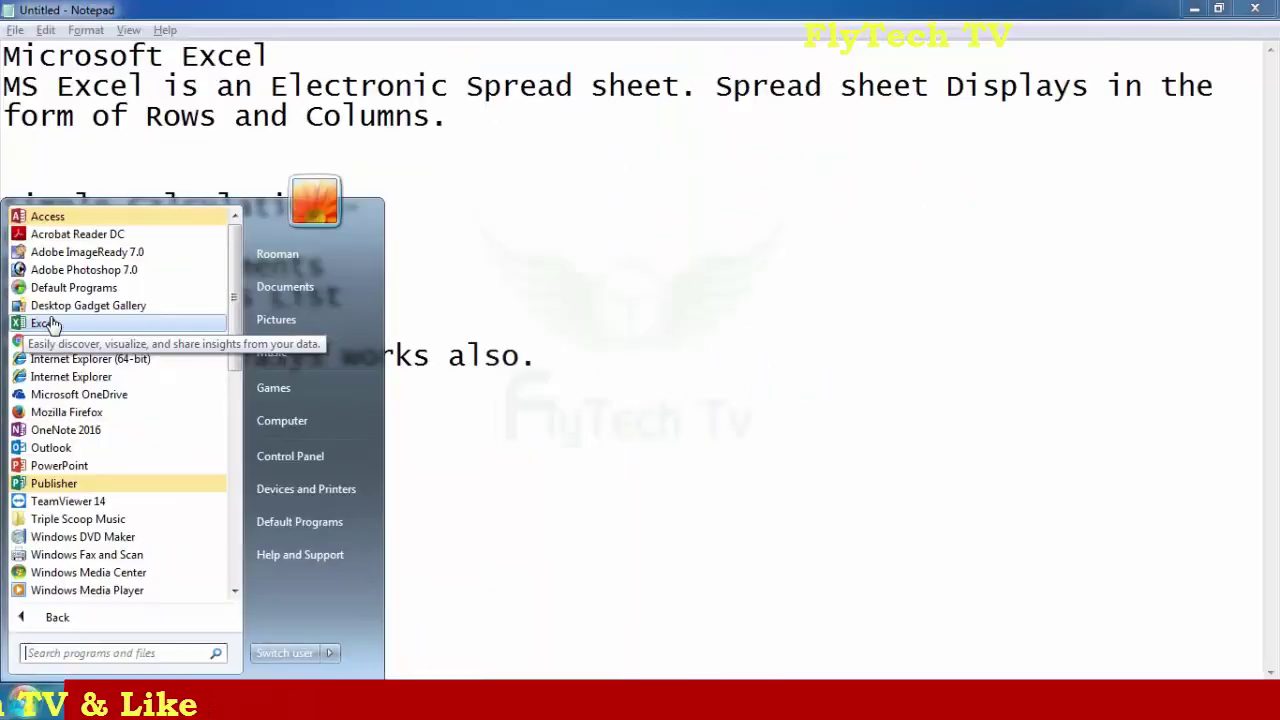
click(108, 118)
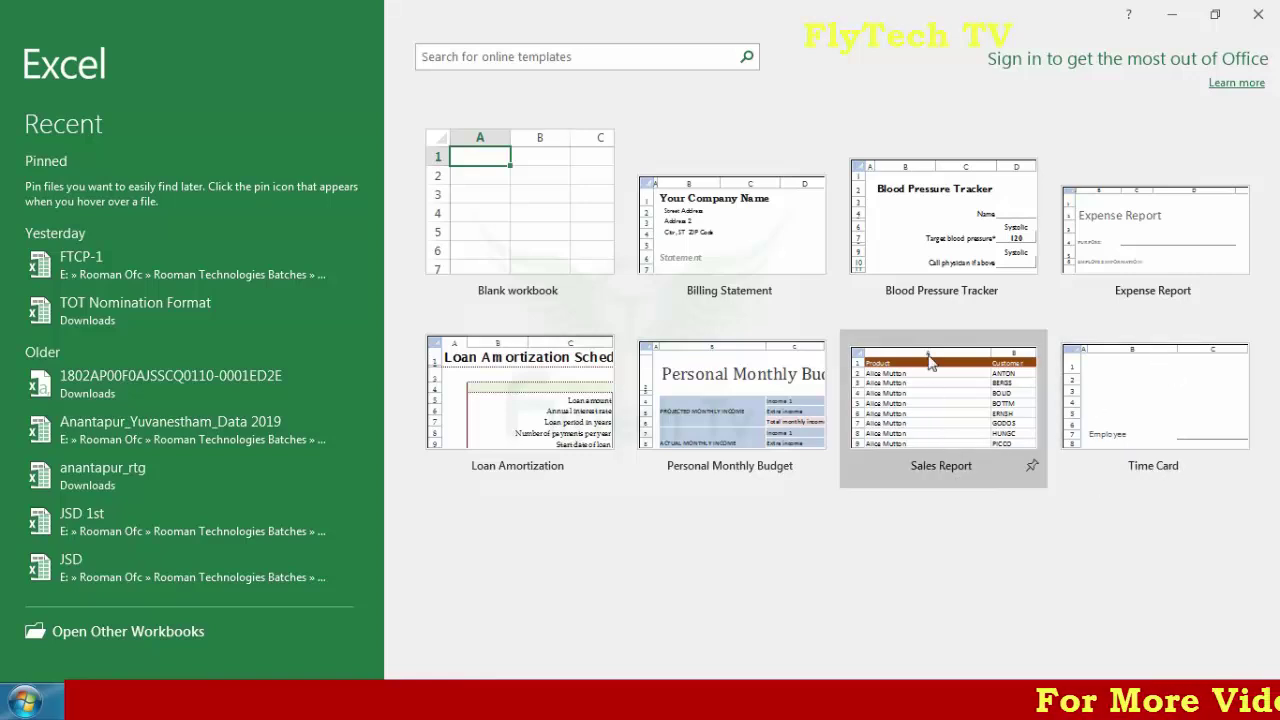
Open the Personal Monthly Budget template and scroll through its tables.
click(763, 412)
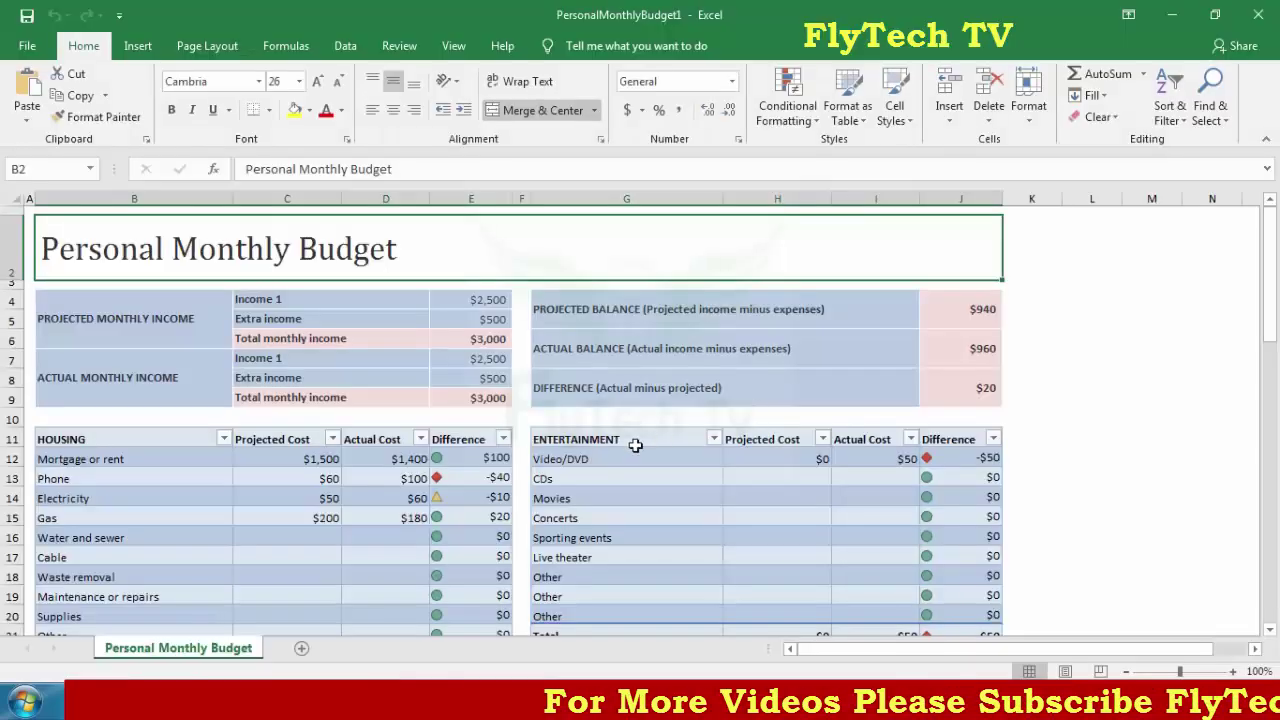
scroll(626, 430, down, 11)
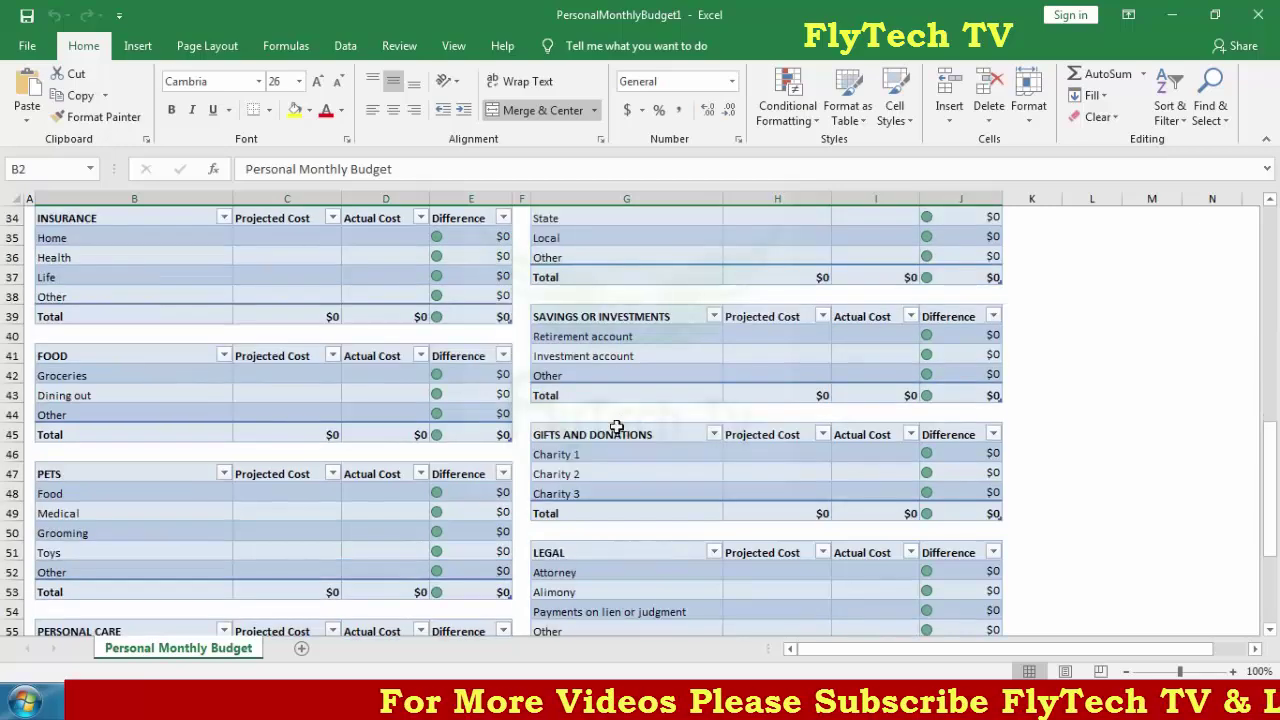
scroll(617, 427, down, 10)
scroll(612, 428, up, 12)
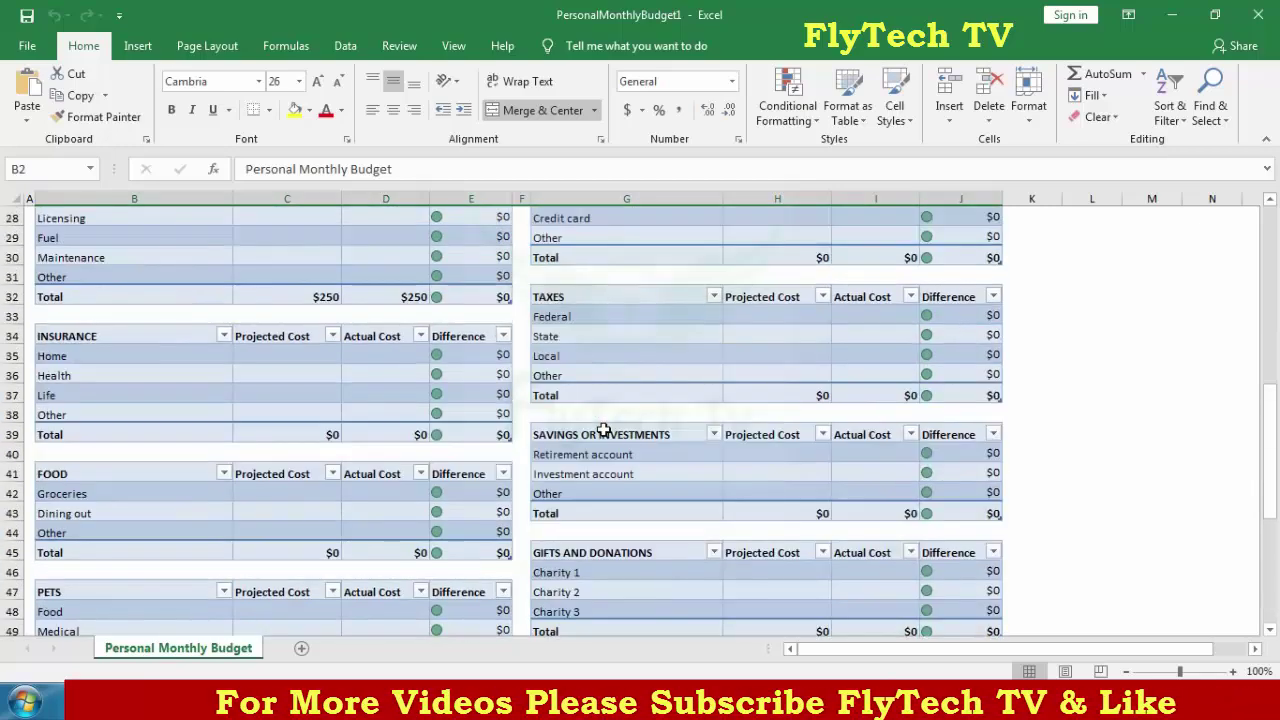
scroll(604, 430, up, 6)
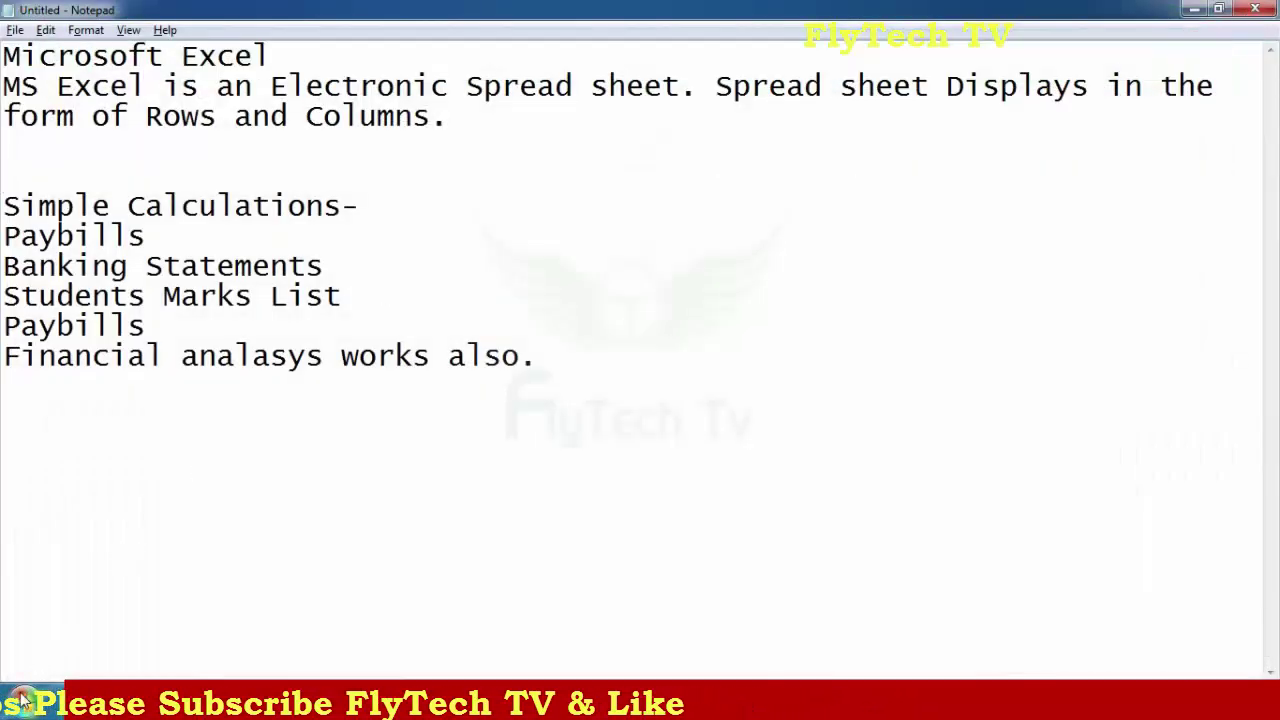
Launch Excel by entering EXCEL in the Windows Run dialog.
click(18, 700)
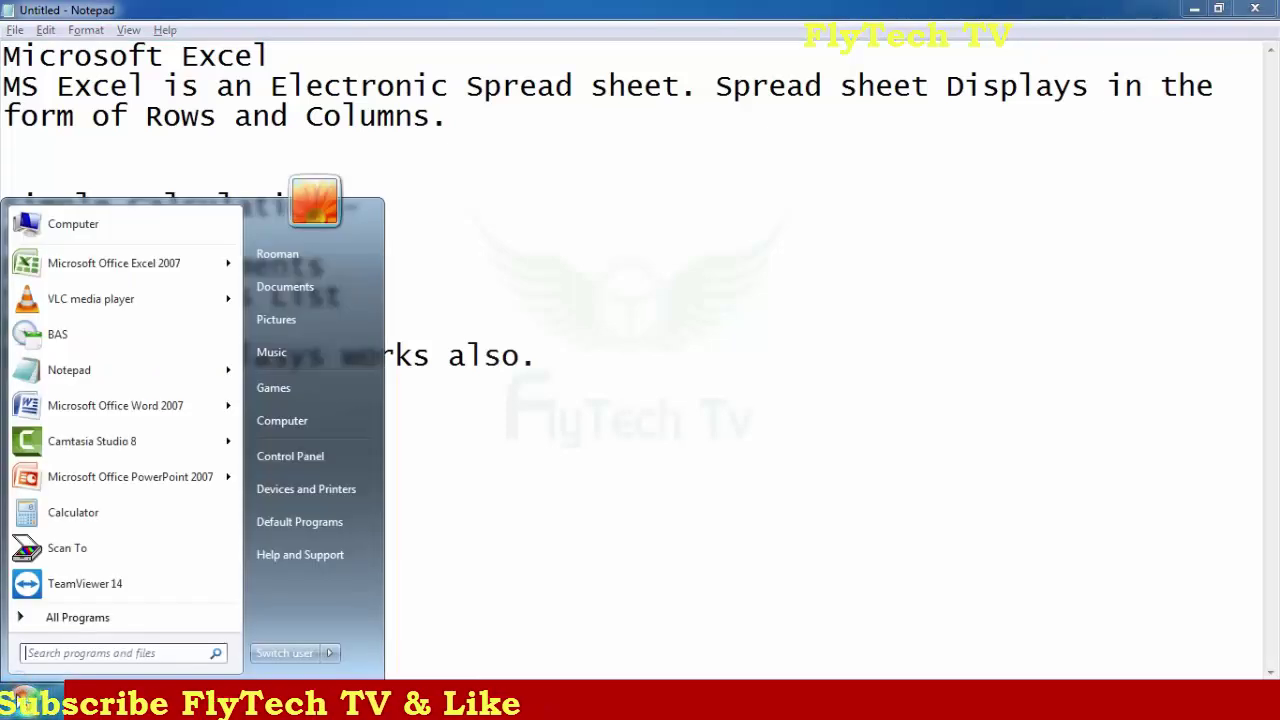
click(470, 554)
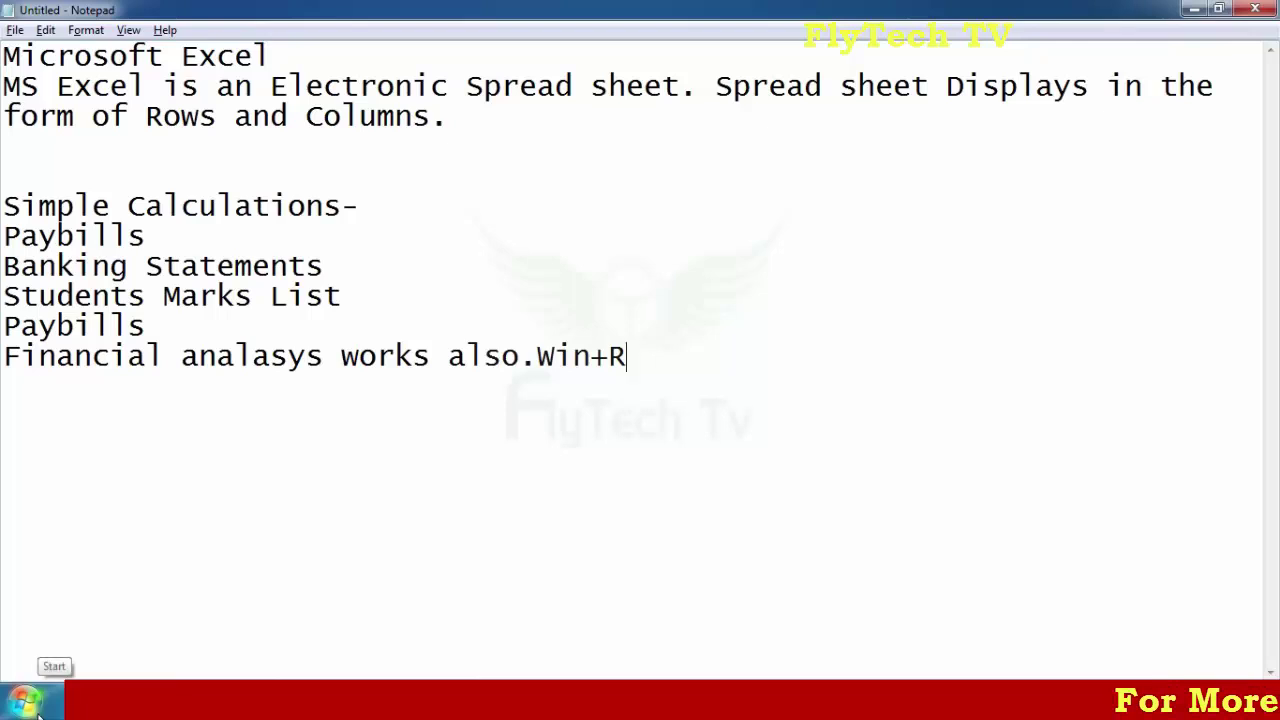
key(super+r)
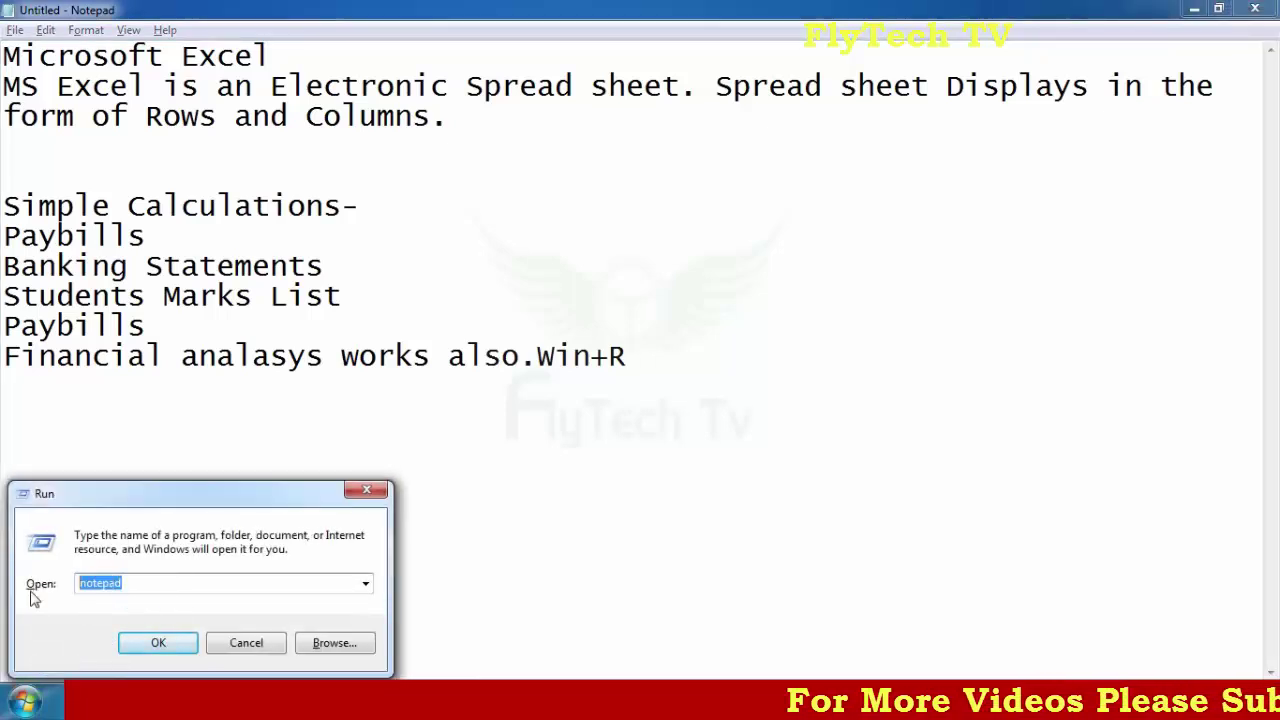
text(EX)
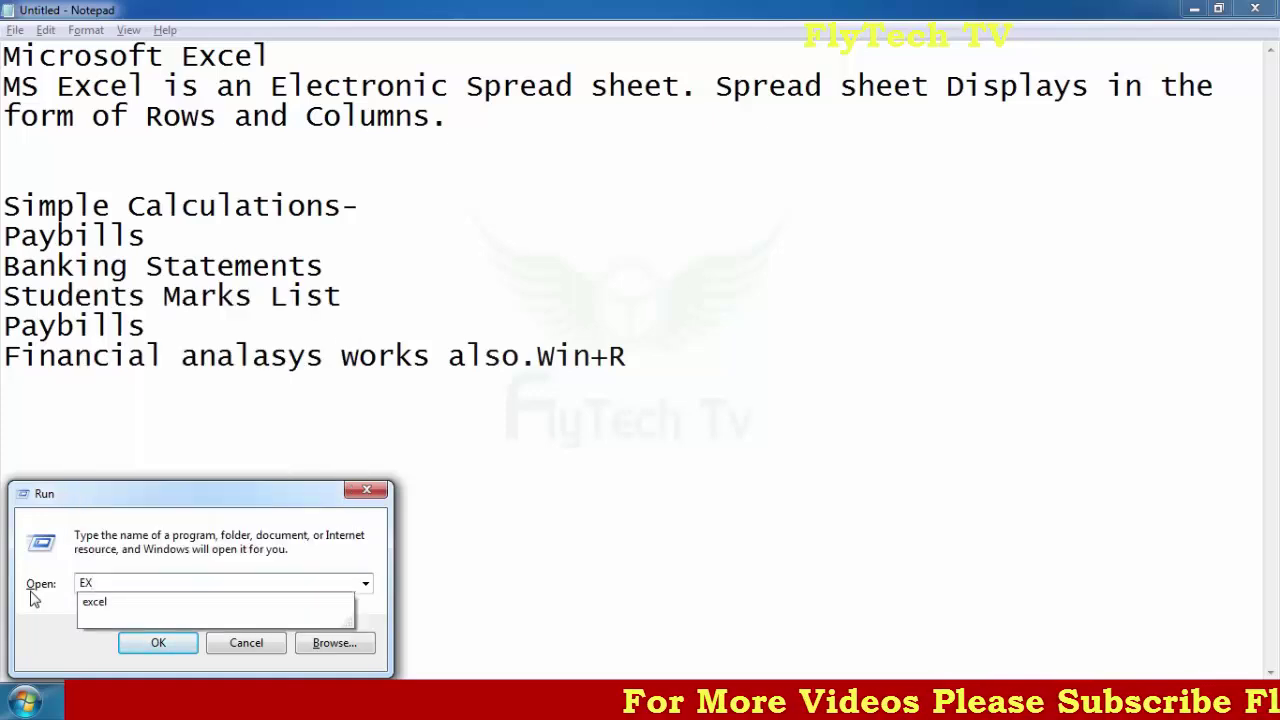
text(CEL)
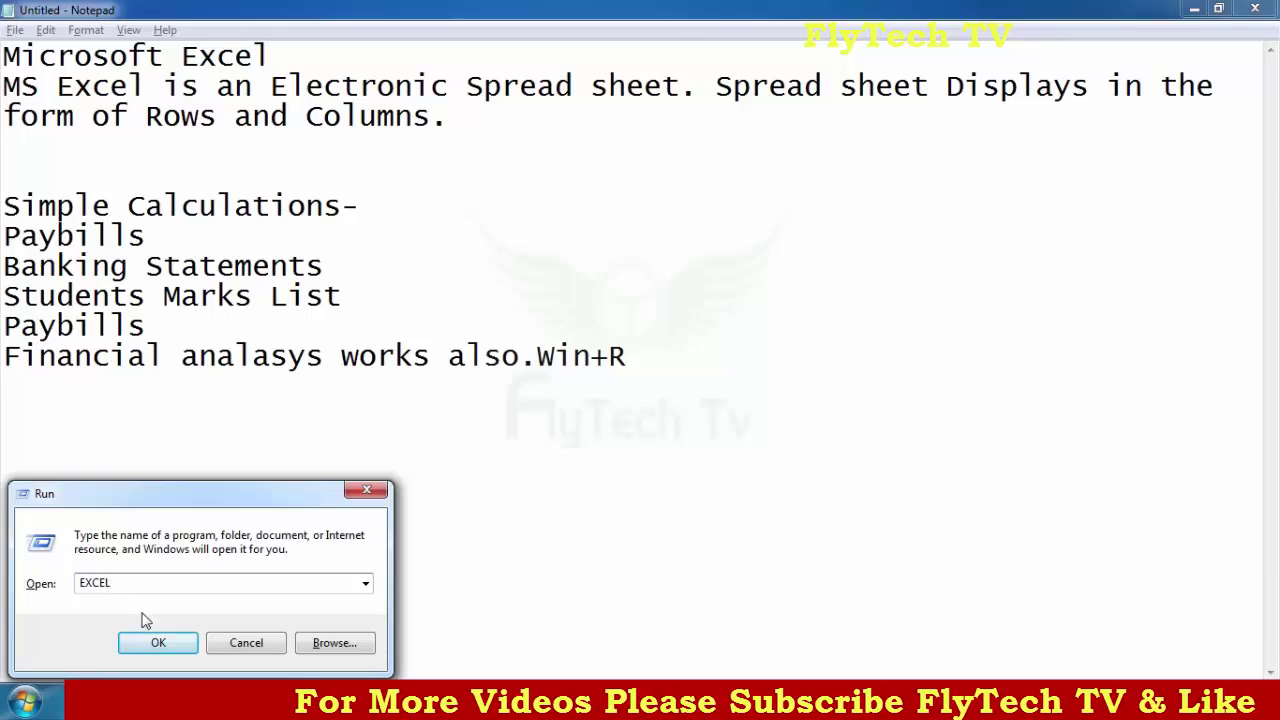
click(160, 645)
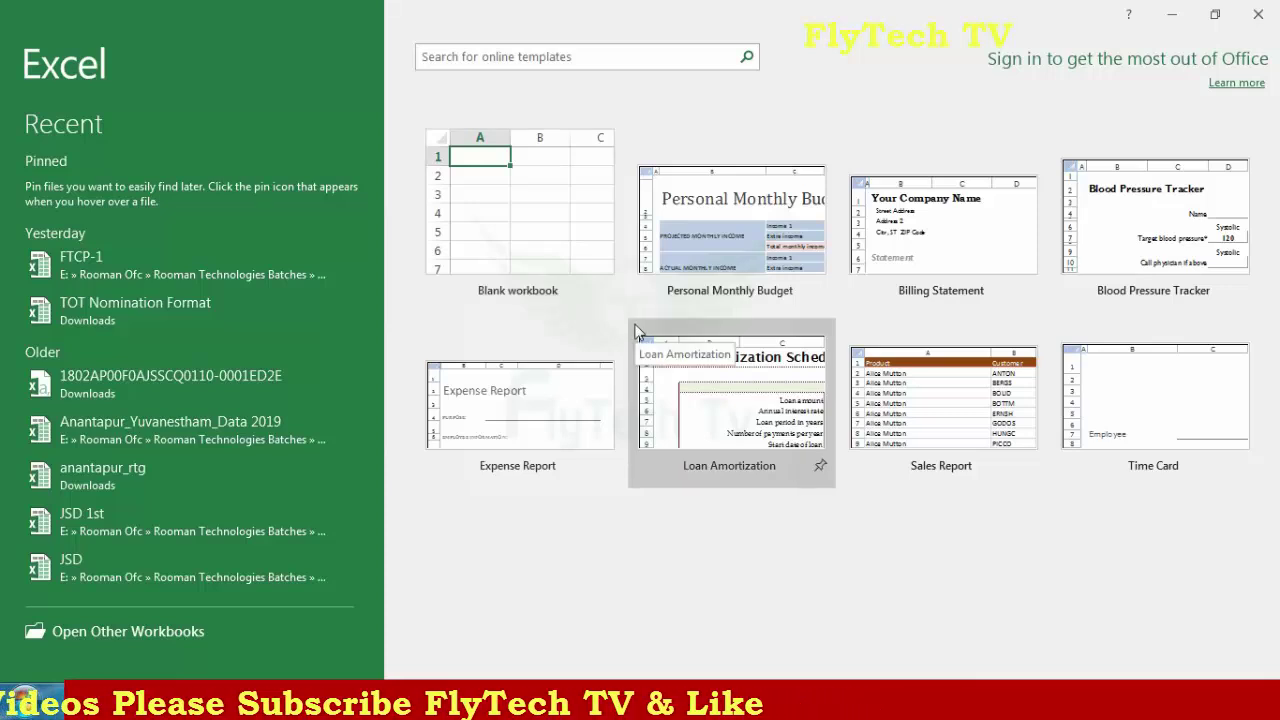
Create a blank workbook, add New and Open to the Quick Access Toolbar, and check File > Open.
click(523, 214)
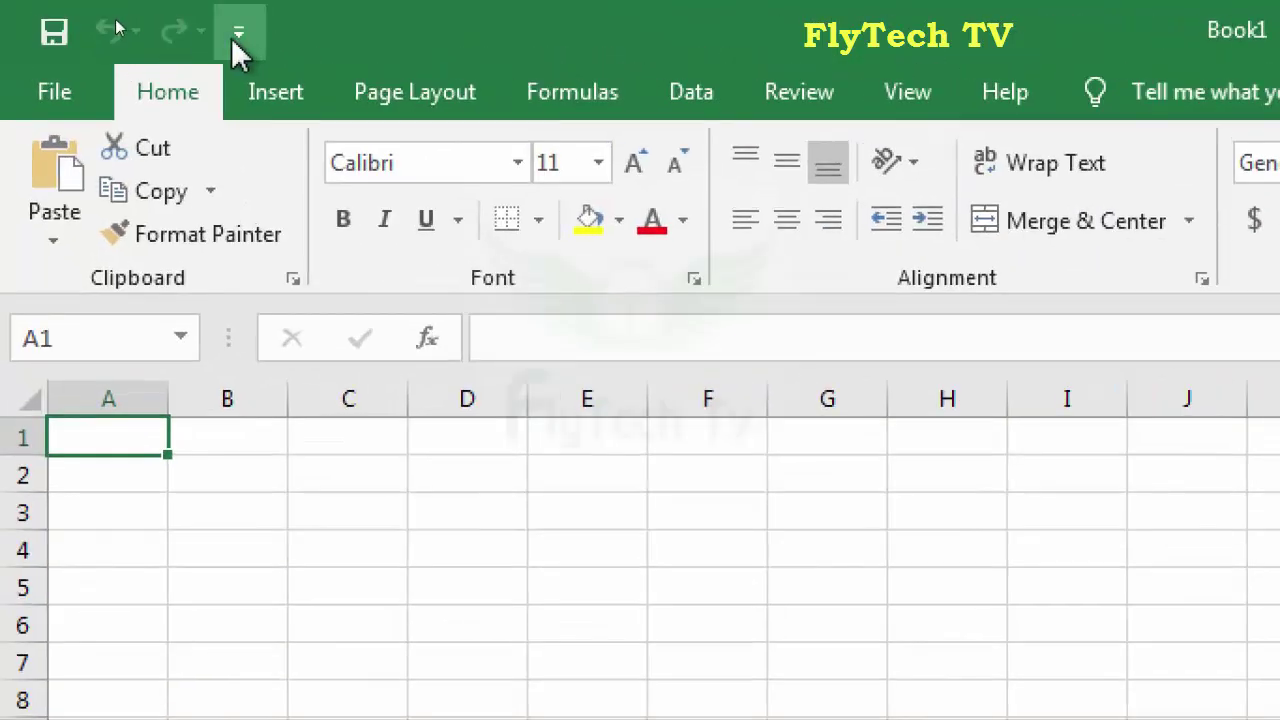
click(236, 36)
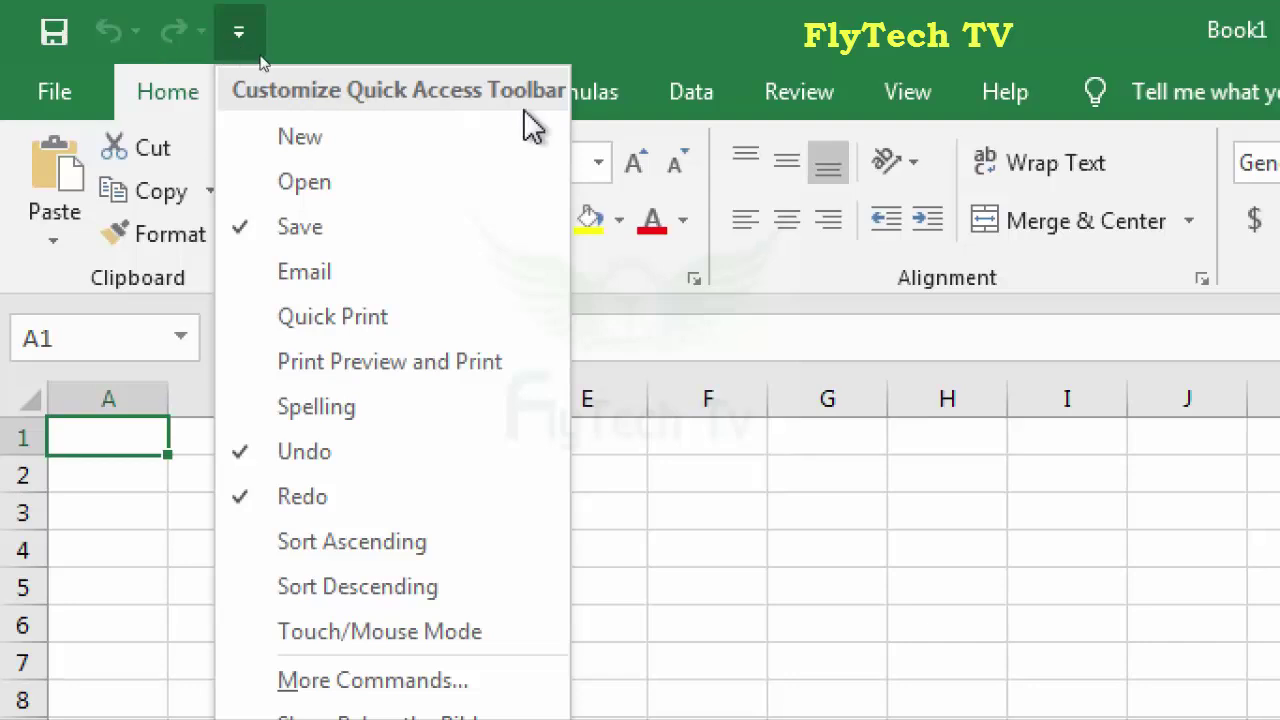
click(320, 140)
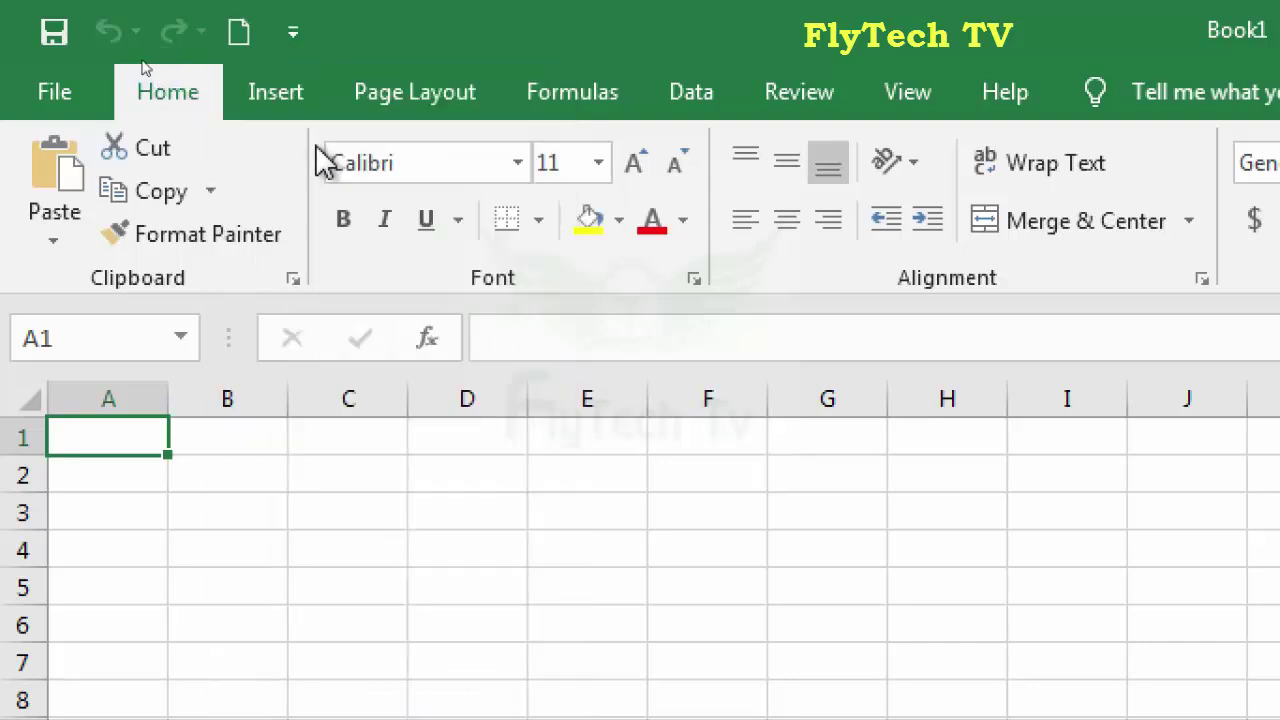
click(290, 30)
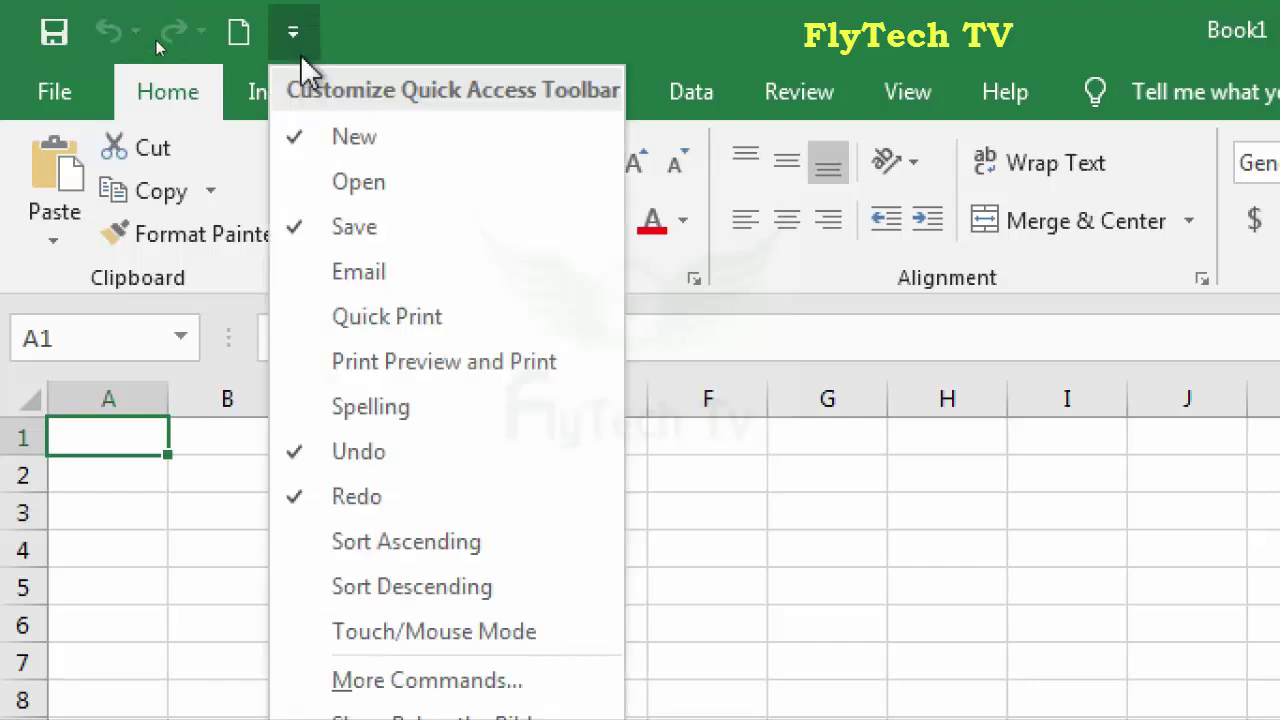
click(372, 183)
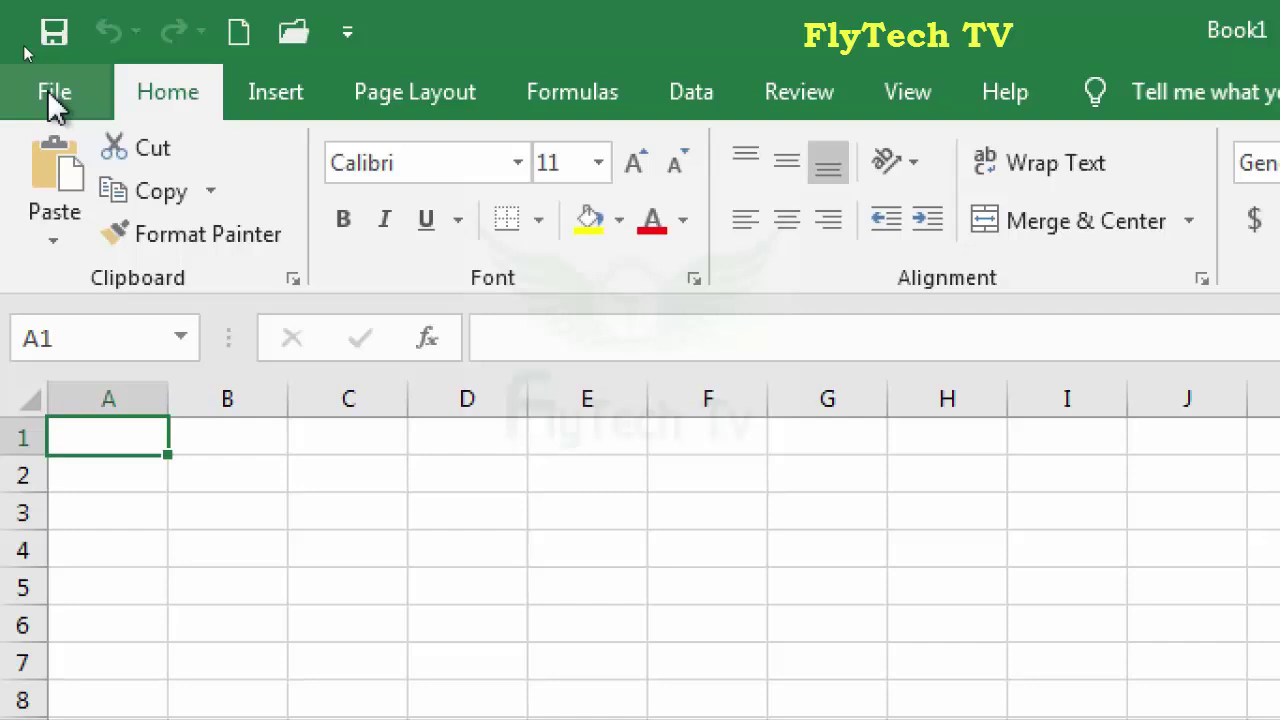
click(48, 90)
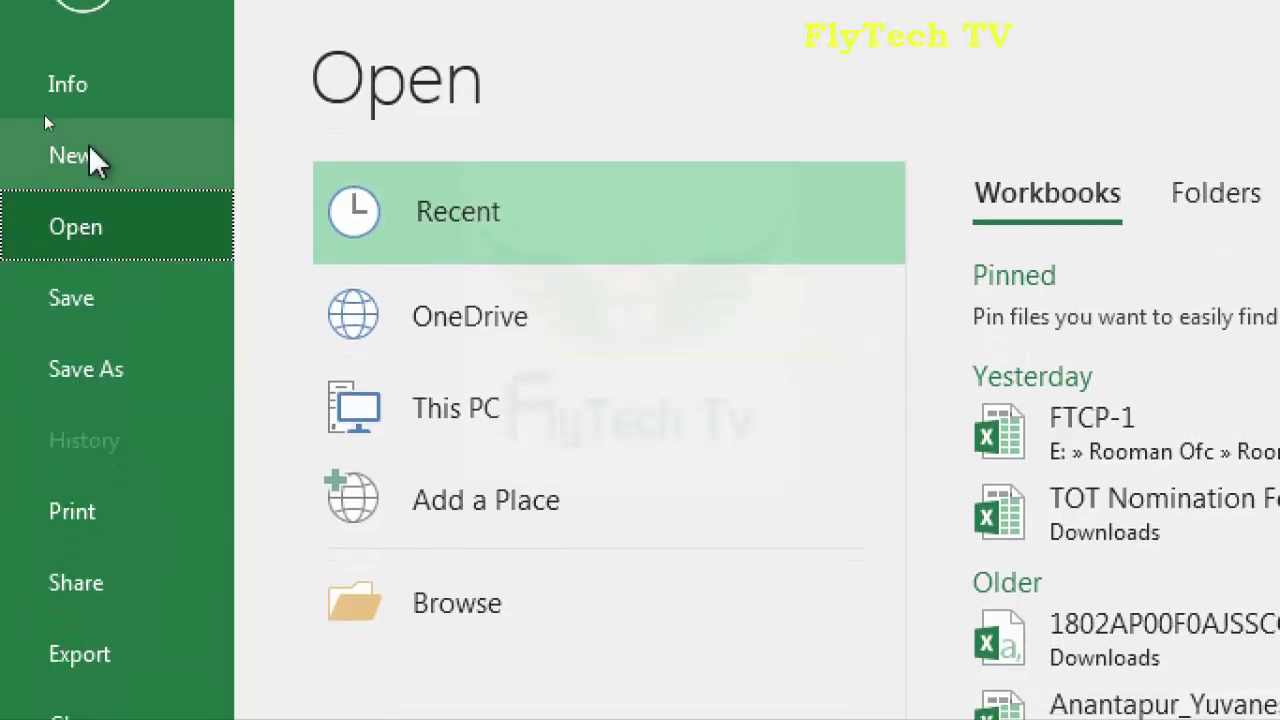
click(85, 12)
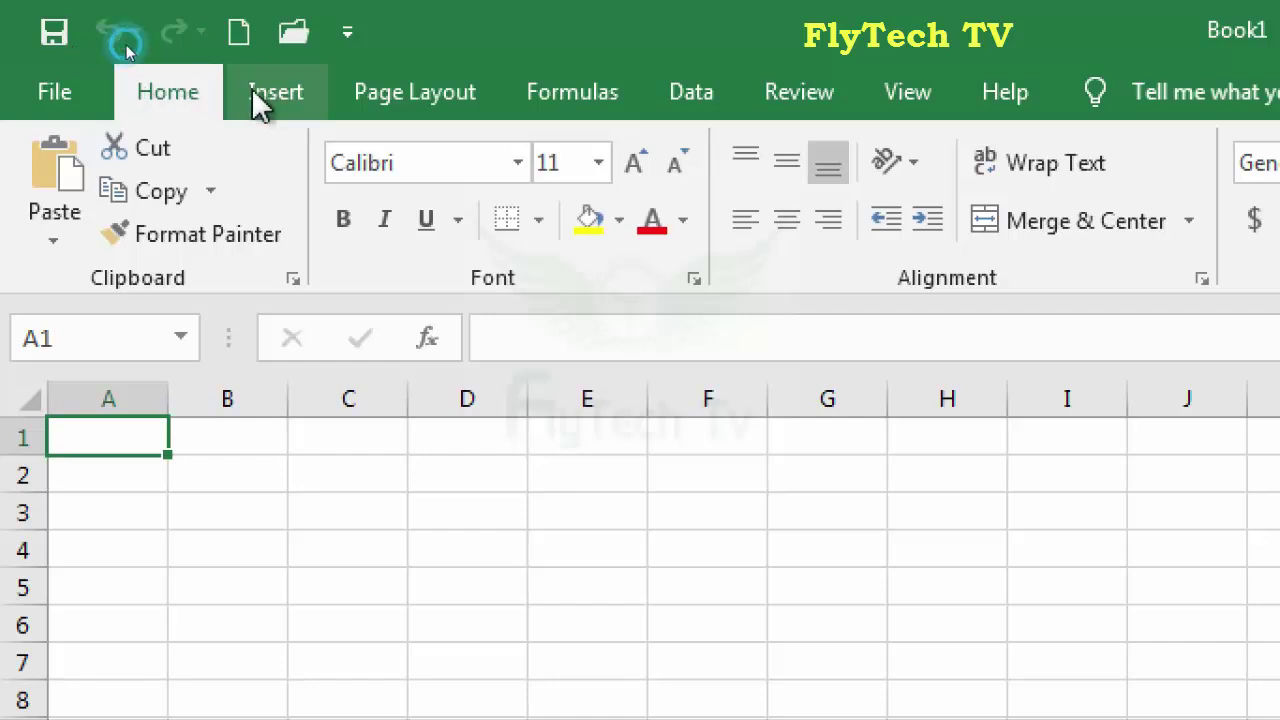
Add Sheet2 and Sheet3 to the workbook with the New sheet button.
scroll(184, 106, down, 1)
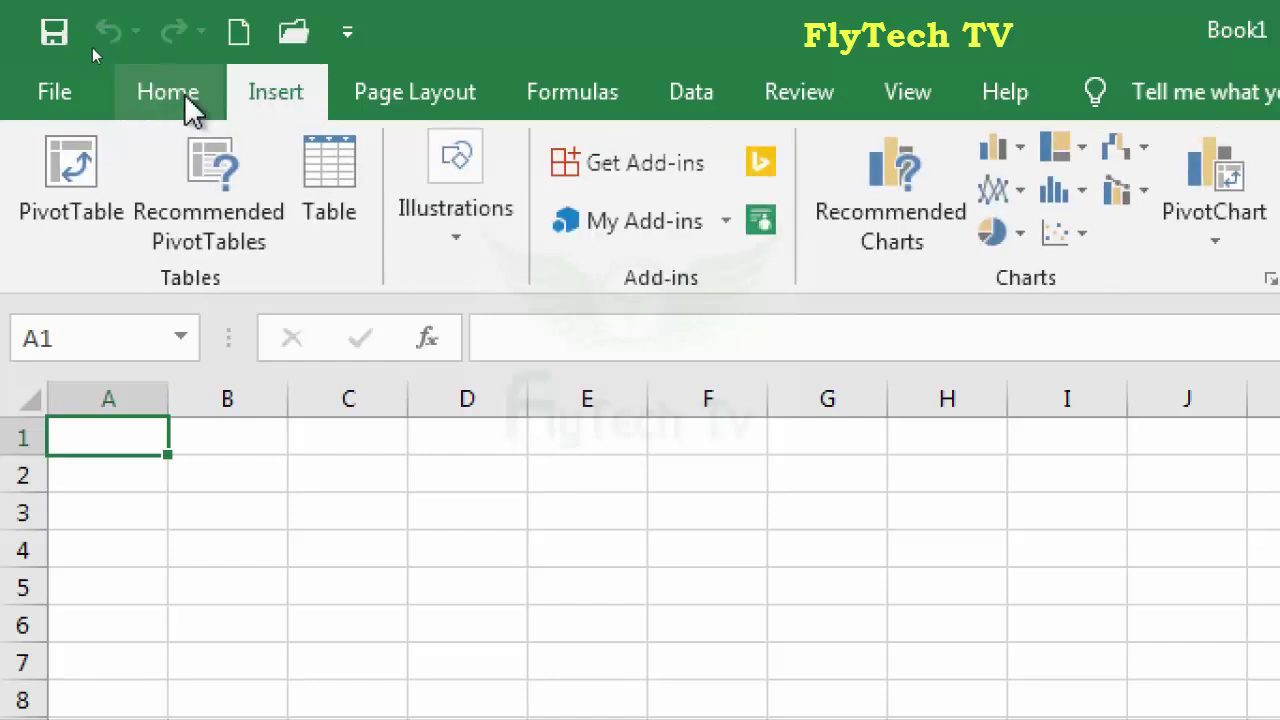
scroll(184, 108, up, 1)
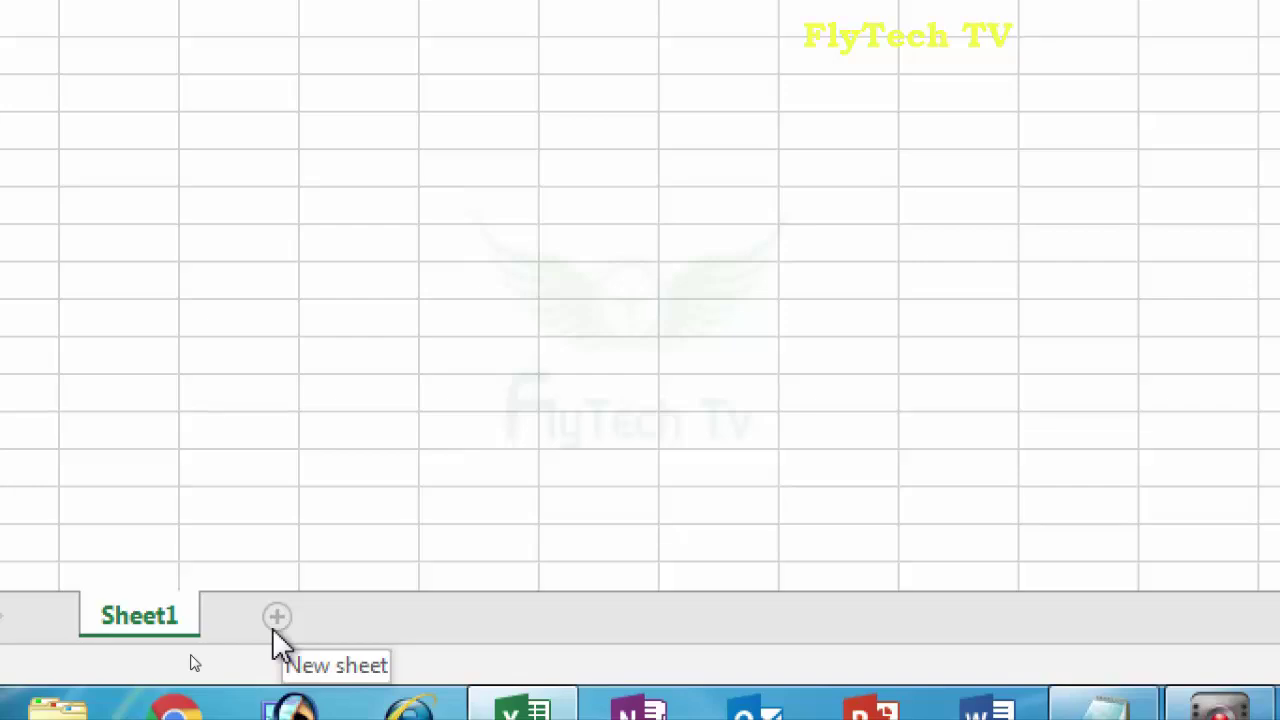
click(275, 619)
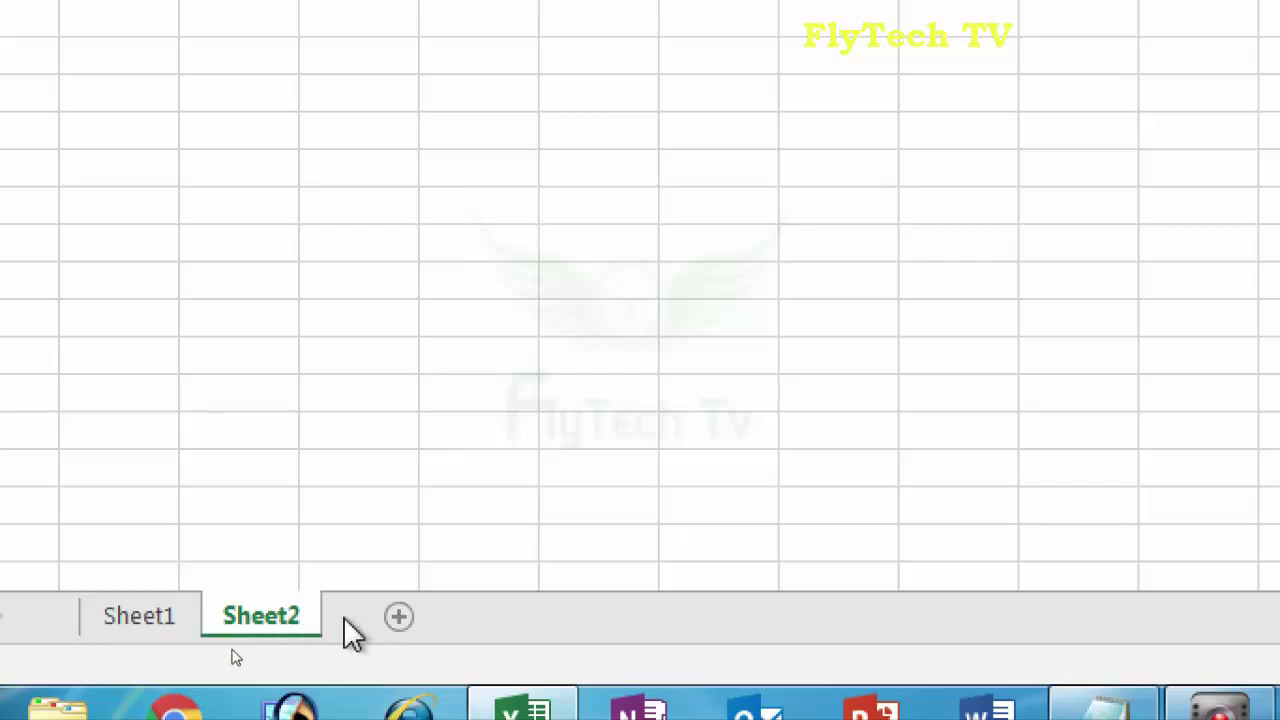
click(400, 617)
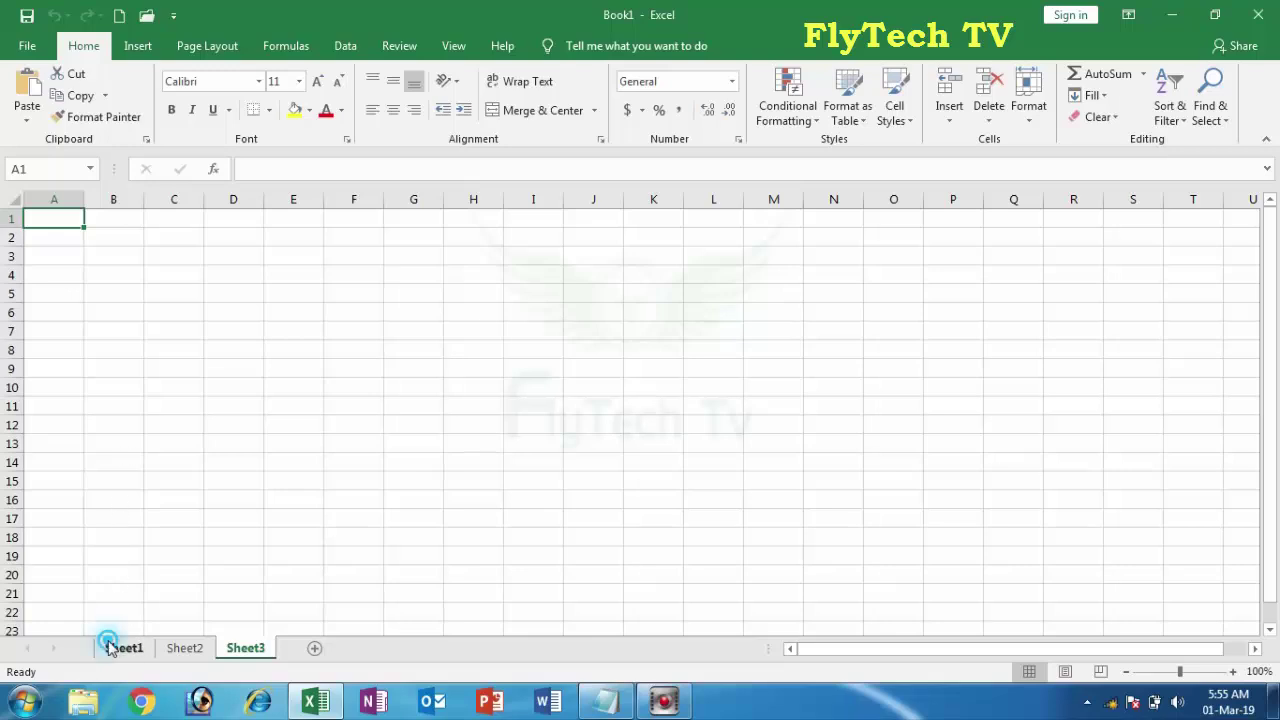
On Sheet1, select the ranges B4:C8, a row from A4, and C2:C17.
click(108, 646)
drag(91, 272, 149, 346)
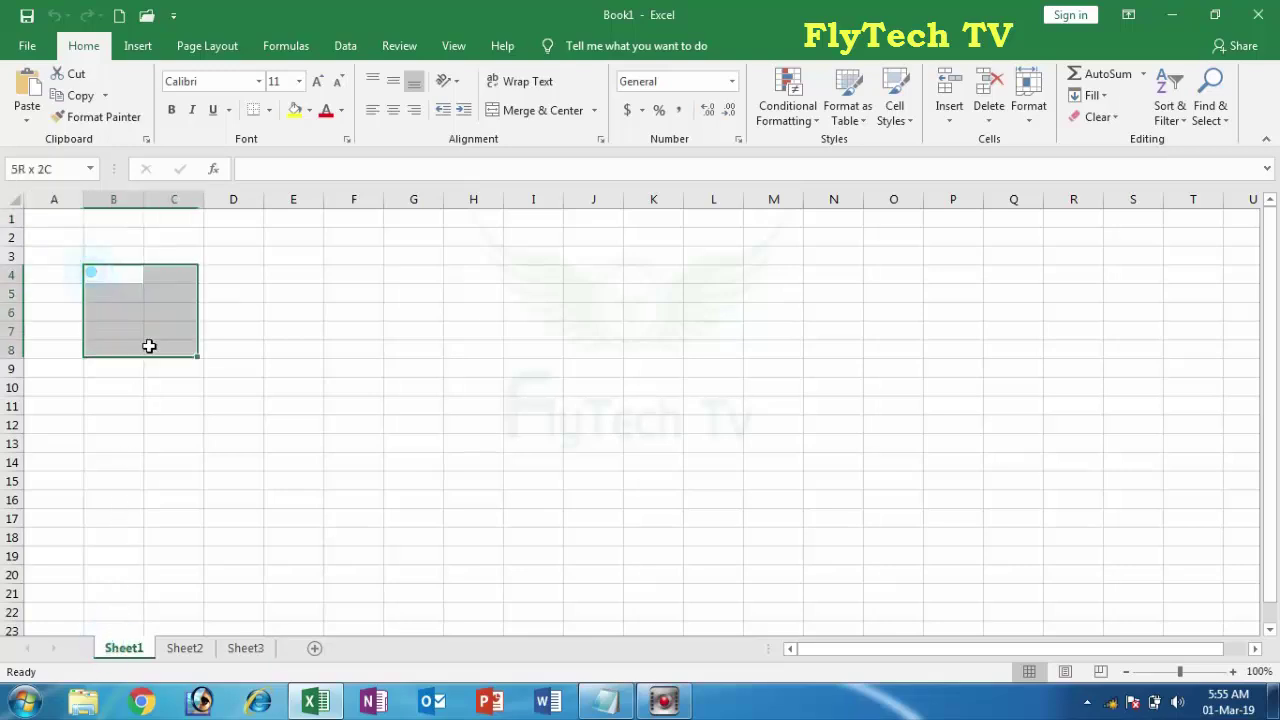
drag(68, 272, 674, 272)
drag(187, 229, 174, 524)
Enter GRID LINES in cell E9.
click(259, 370)
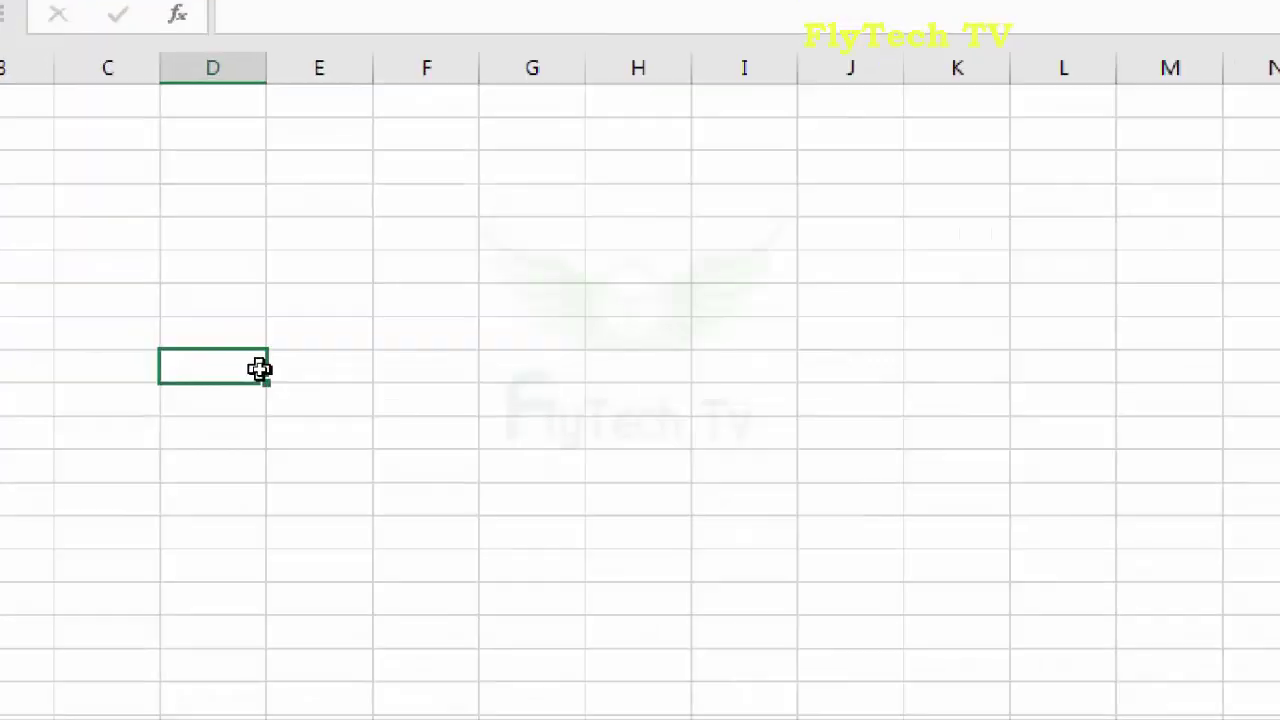
key(Right)
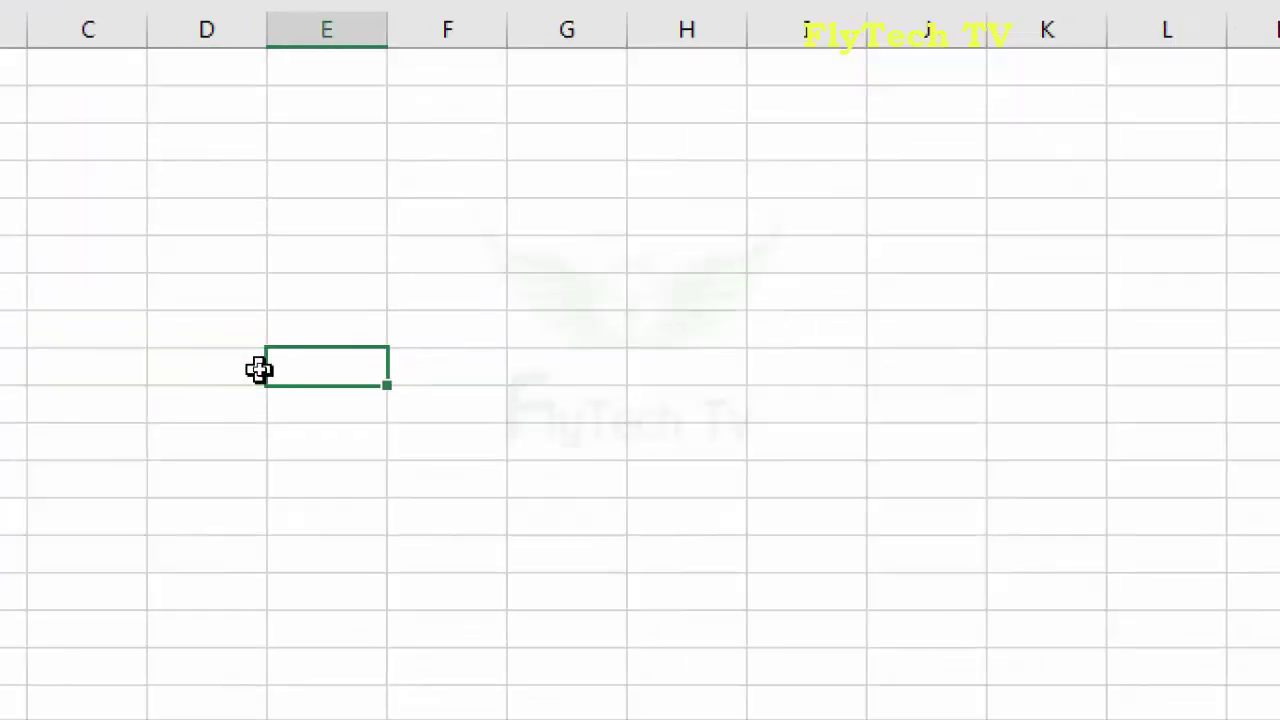
text(F)
key(BackSpace)
text(GRID LINES)
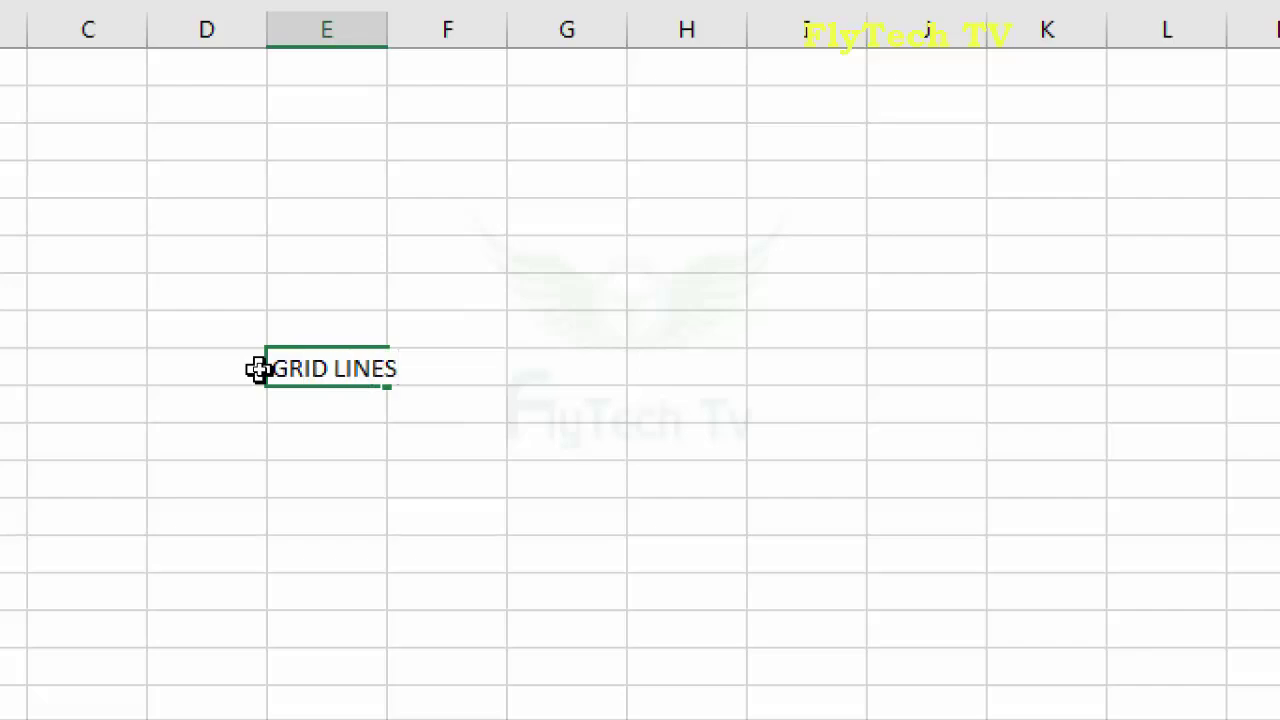
key(Return)
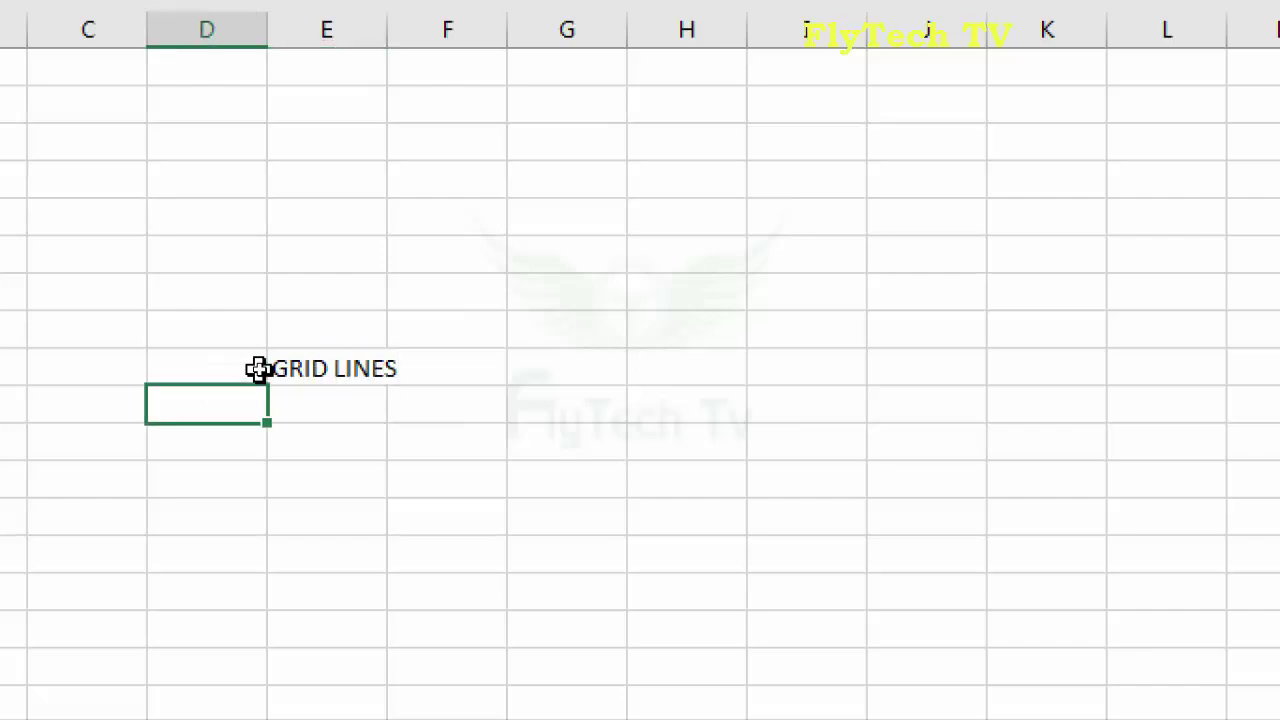
drag(220, 337, 500, 300)
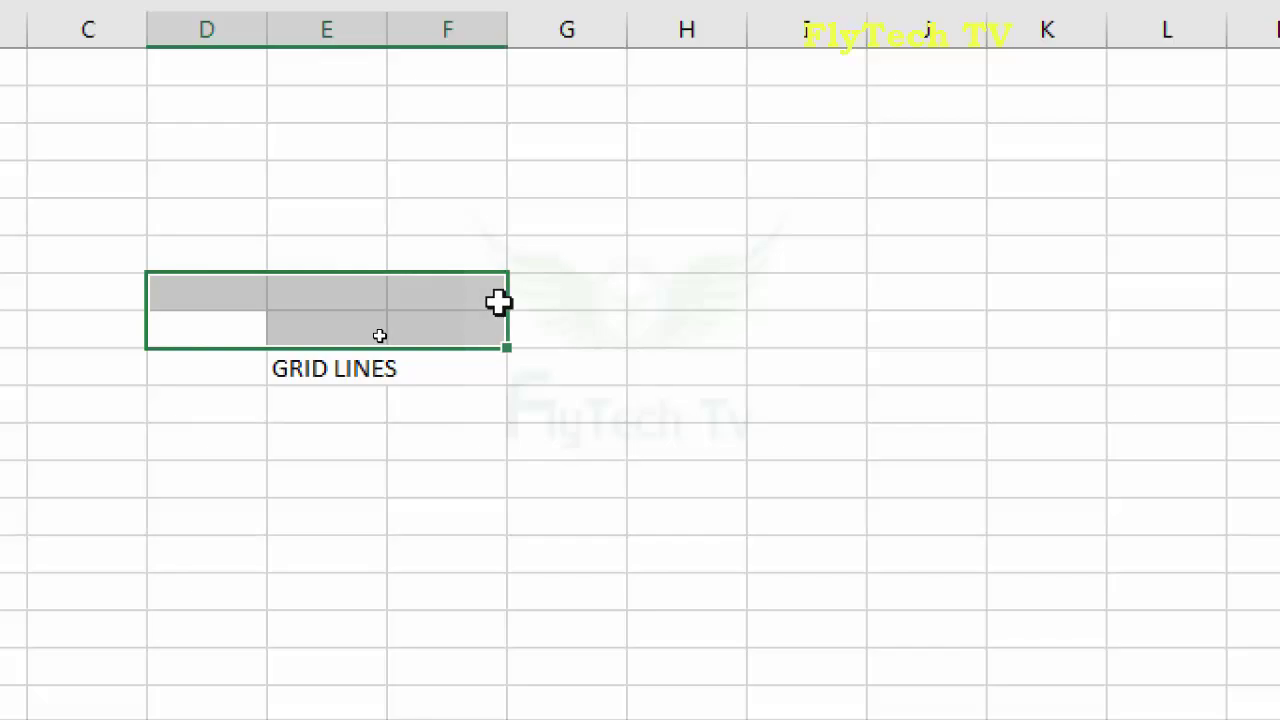
click(487, 455)
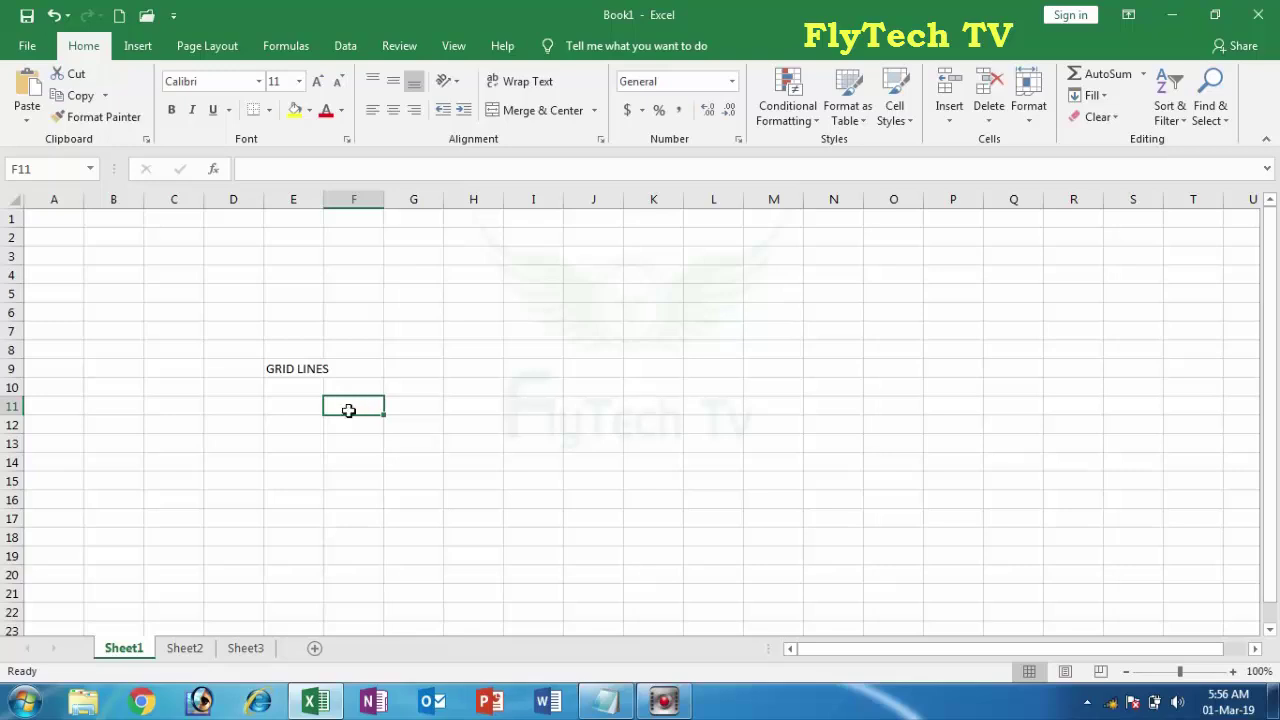
Enter ACTIVE CELL in cell F11.
text(ACTIVE CELL)
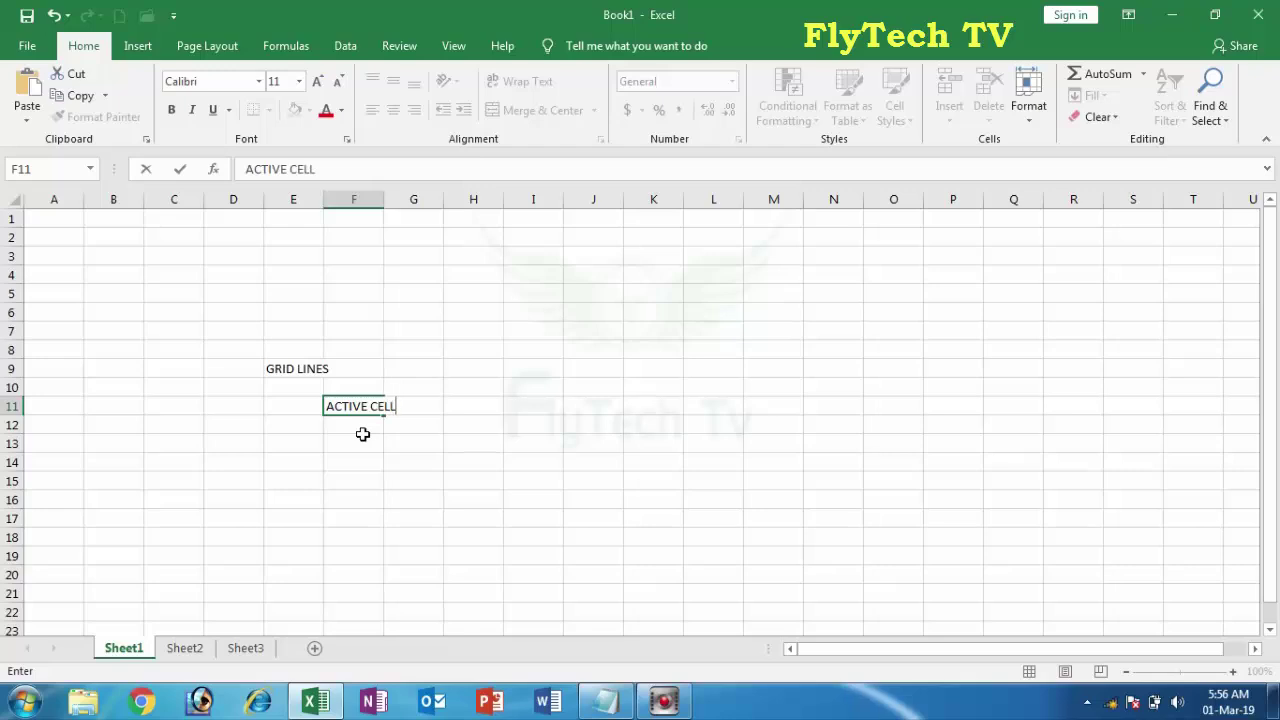
key(Return)
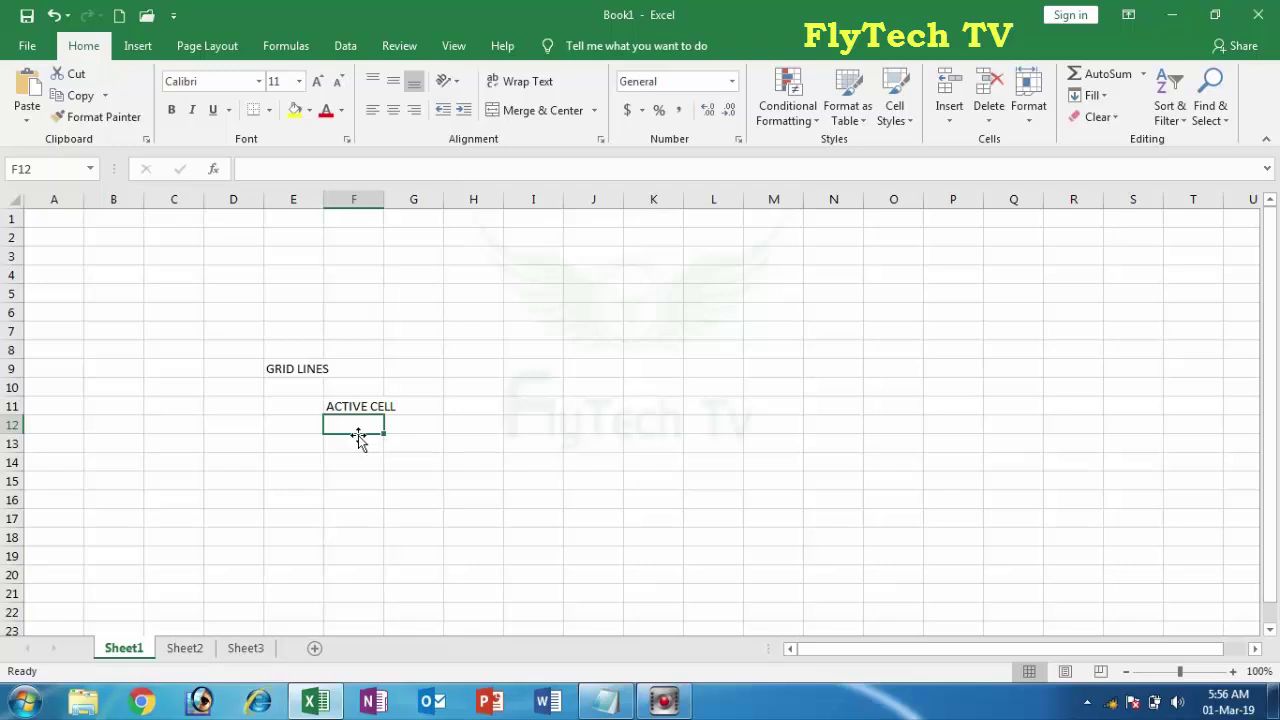
key(Right)
key(Right)
key(Right)
key(Right)
key(Right)
key(Right)
key(Right)
key(Left)
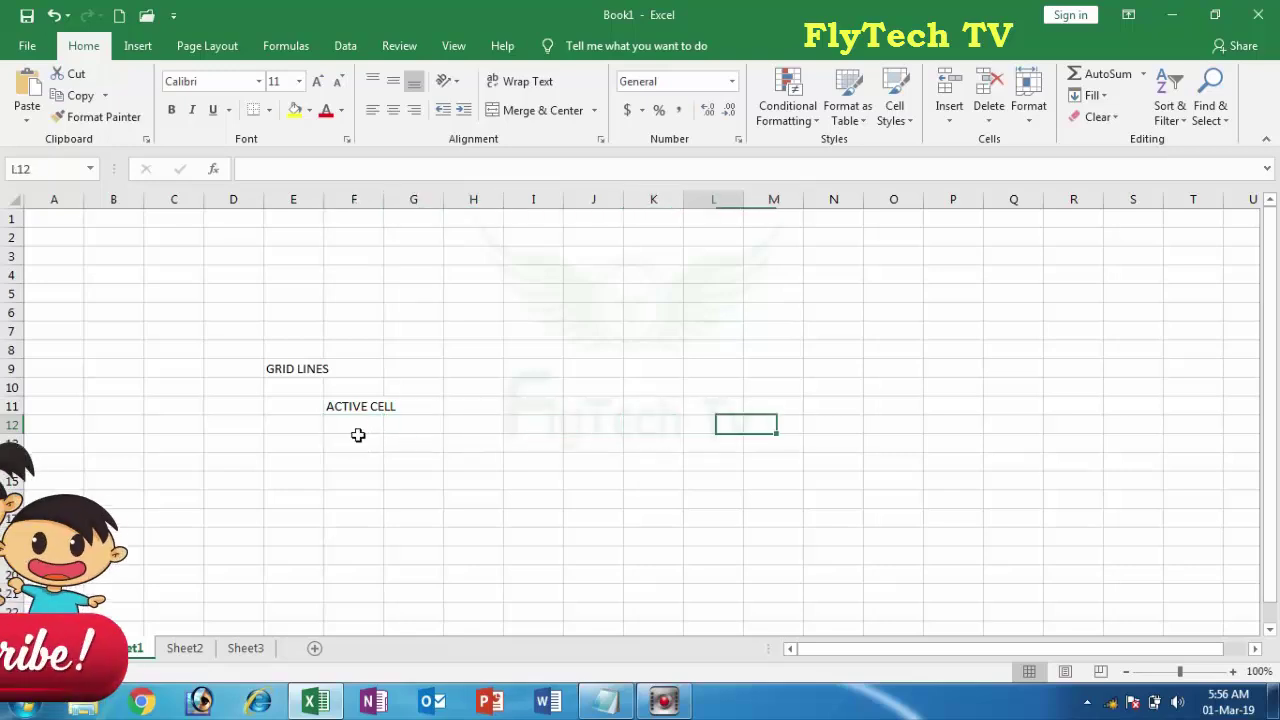
key(Left)
key(Left)
key(Left)
key(Left)
key(Left)
key(Left)
key(Left)
key(Left)
key(Left)
key(Up)
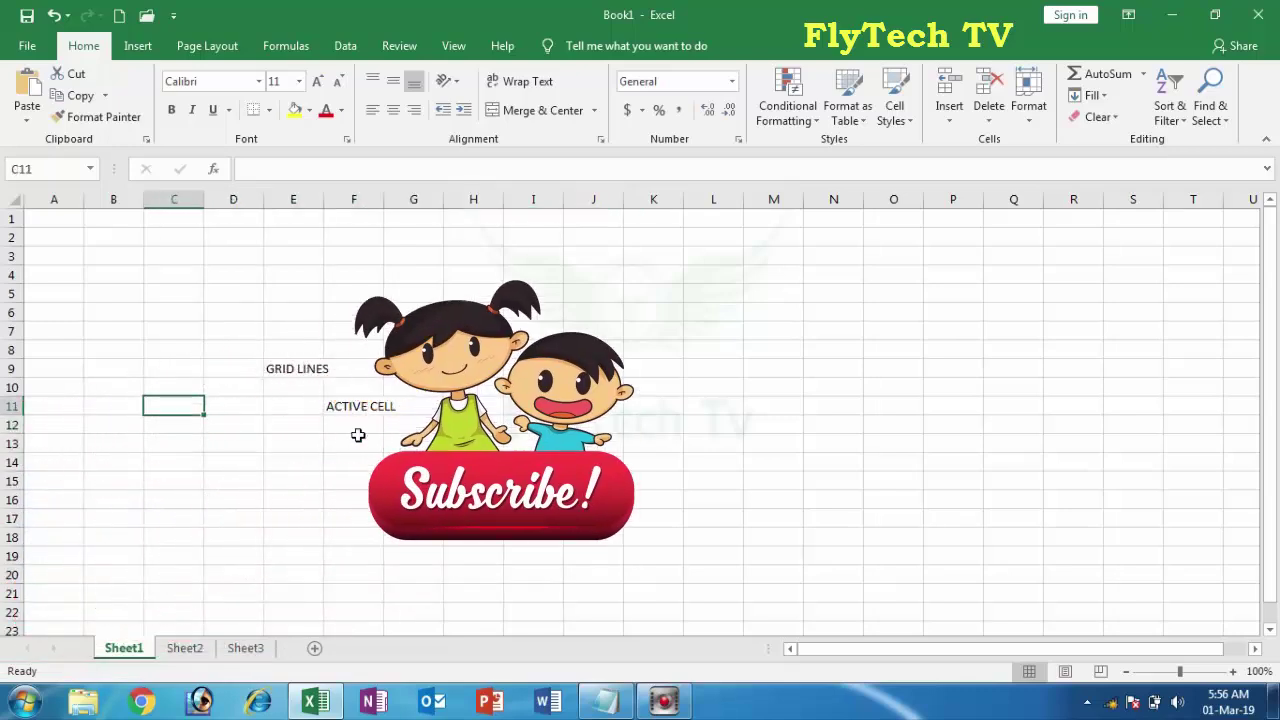
key(Up)
key(Up)
key(Up)
key(Up)
key(Up)
key(Up)
key(Up)
key(Up)
key(Right)
key(Right)
key(Down)
key(Down)
key(Down)
key(Left)
key(Left)
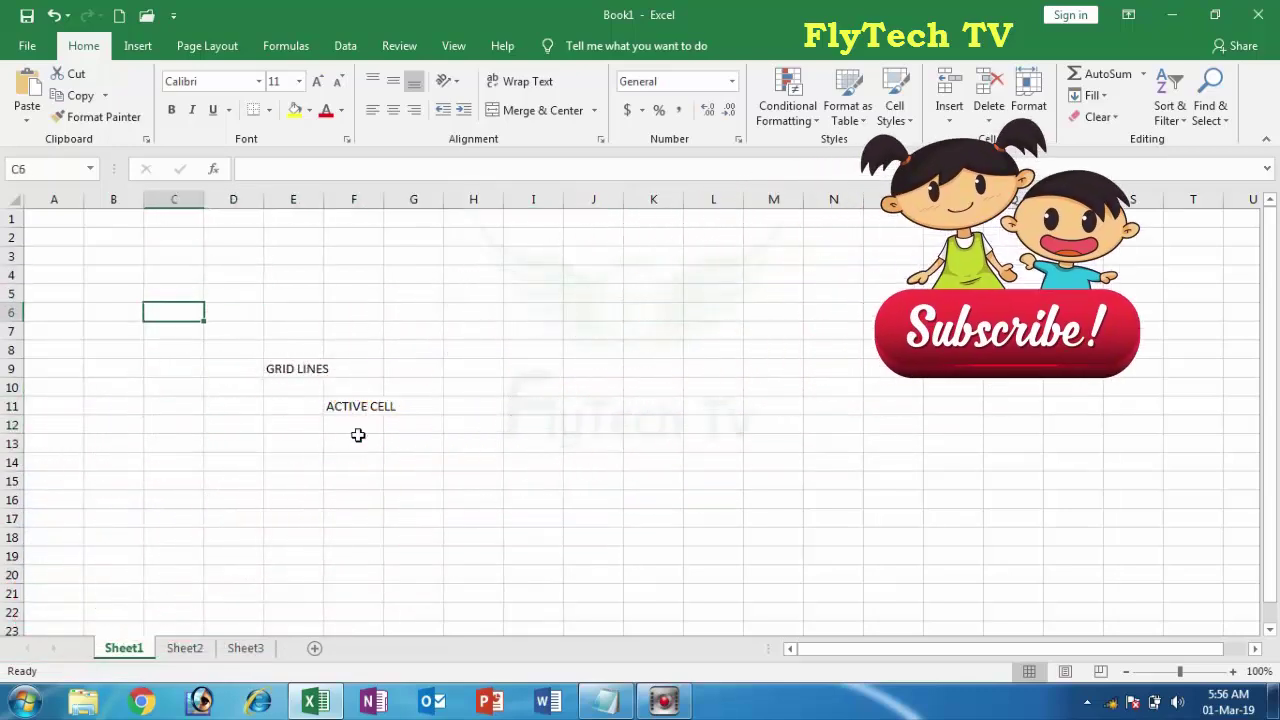
key(Left)
key(Left)
key(Down)
key(Down)
key(Right)
key(Right)
key(Down)
key(Down)
key(Up)
key(Up)
key(Up)
key(Up)
key(Up)
key(Up)
key(Up)
key(Up)
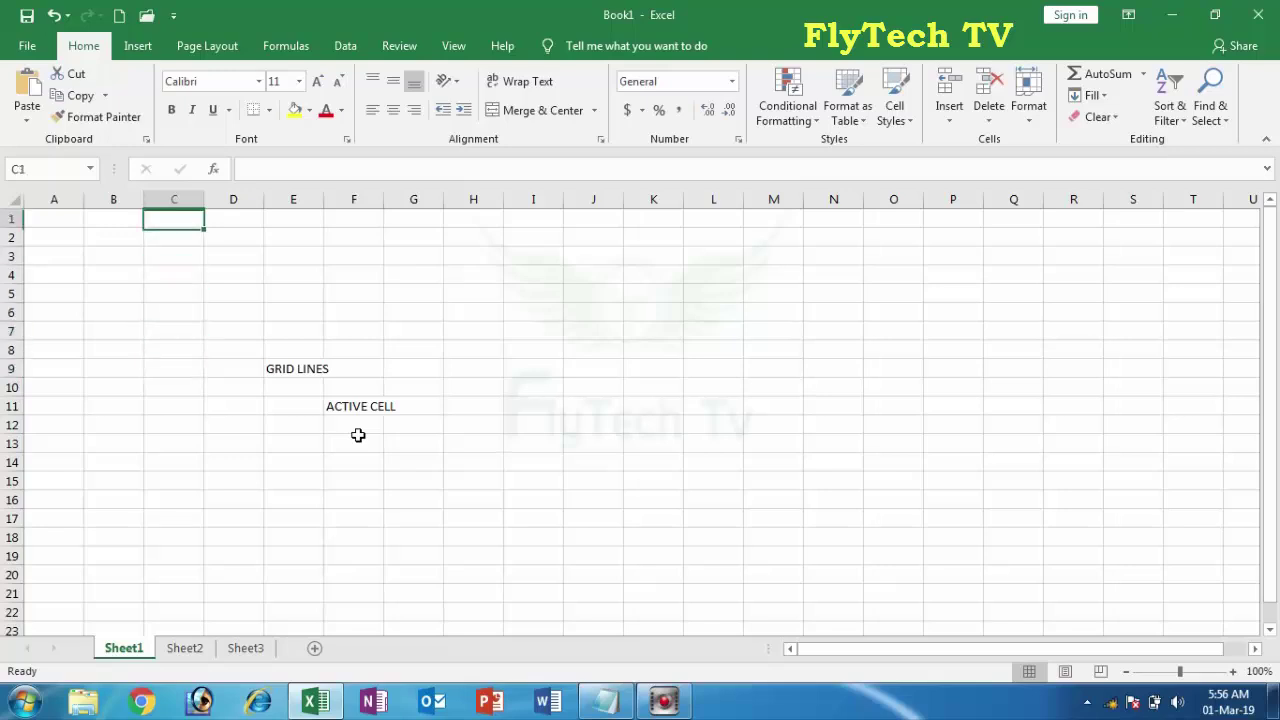
key(Left)
key(Down)
key(Down)
key(Down)
key(Down)
key(Down)
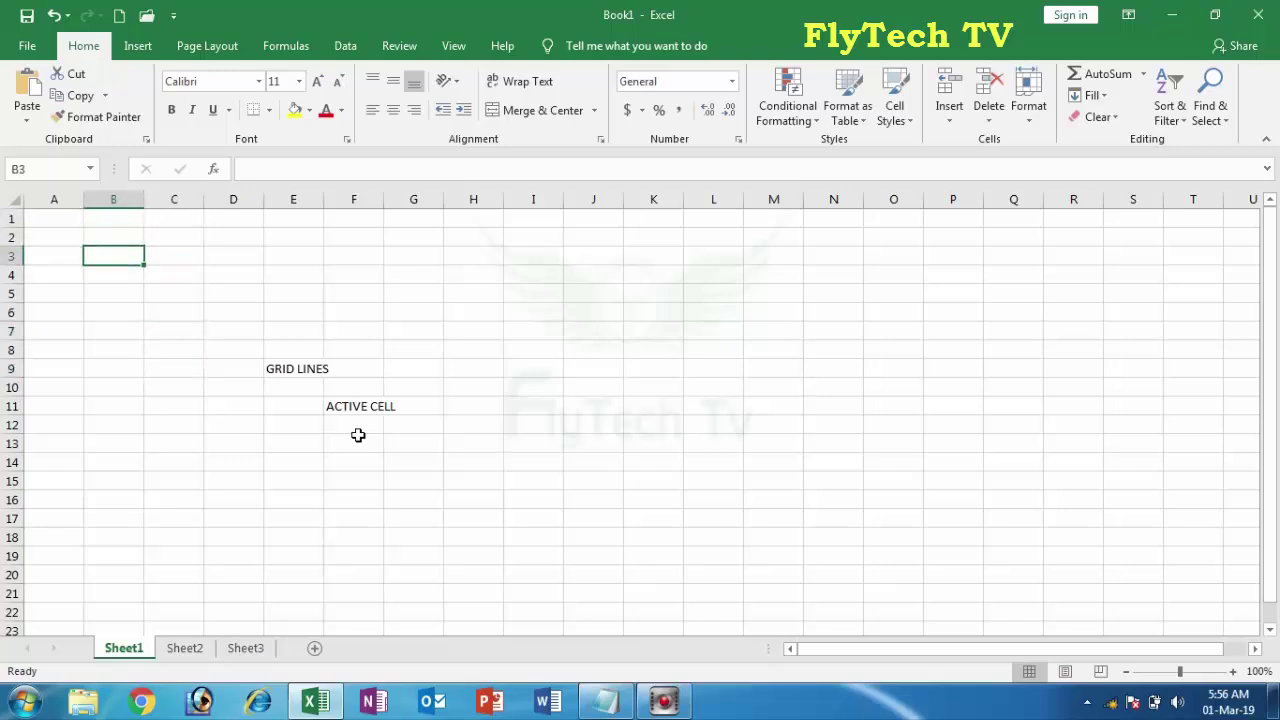
key(Right)
key(Right)
key(Right)
key(Right)
key(Right)
key(Right)
key(Right)
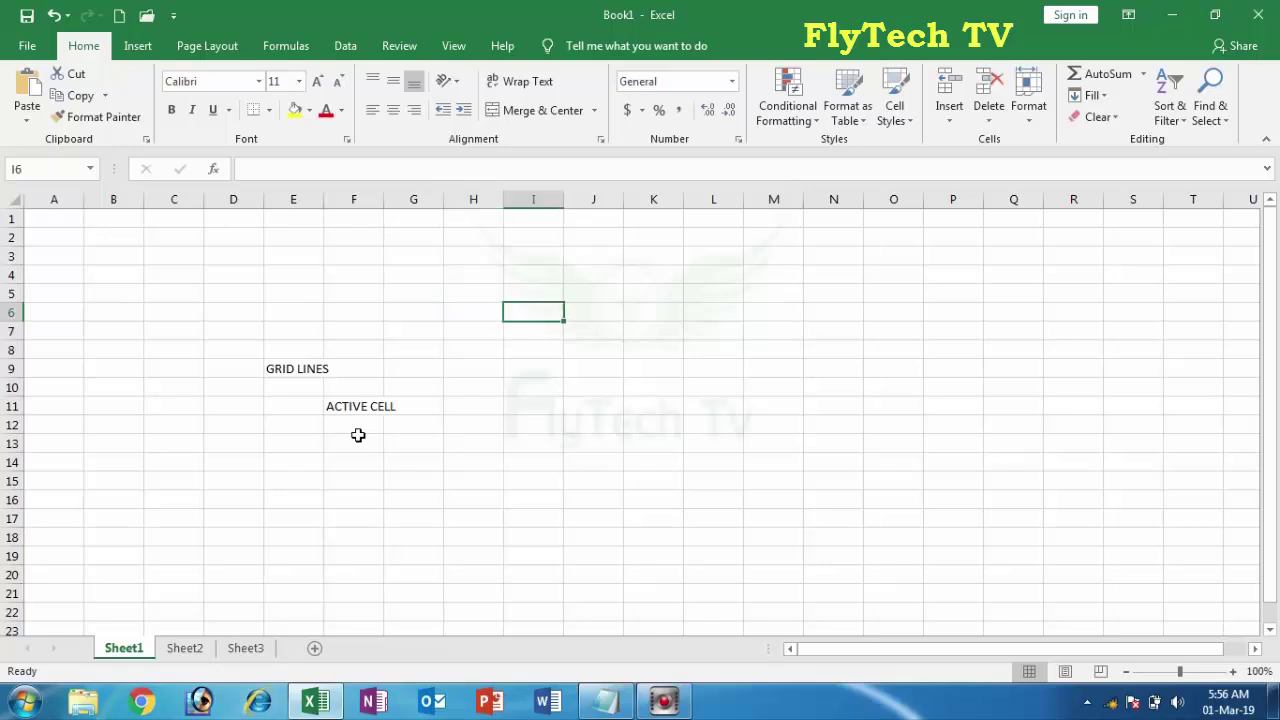
click(449, 311)
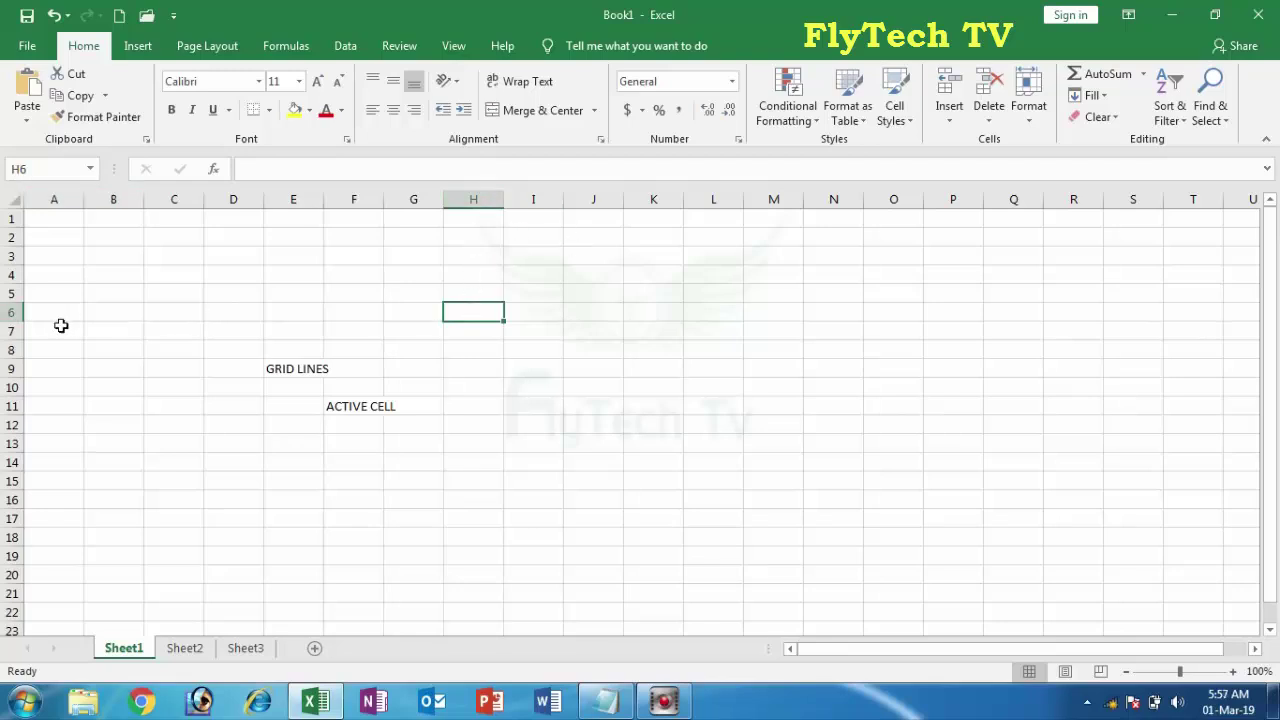
click(108, 384)
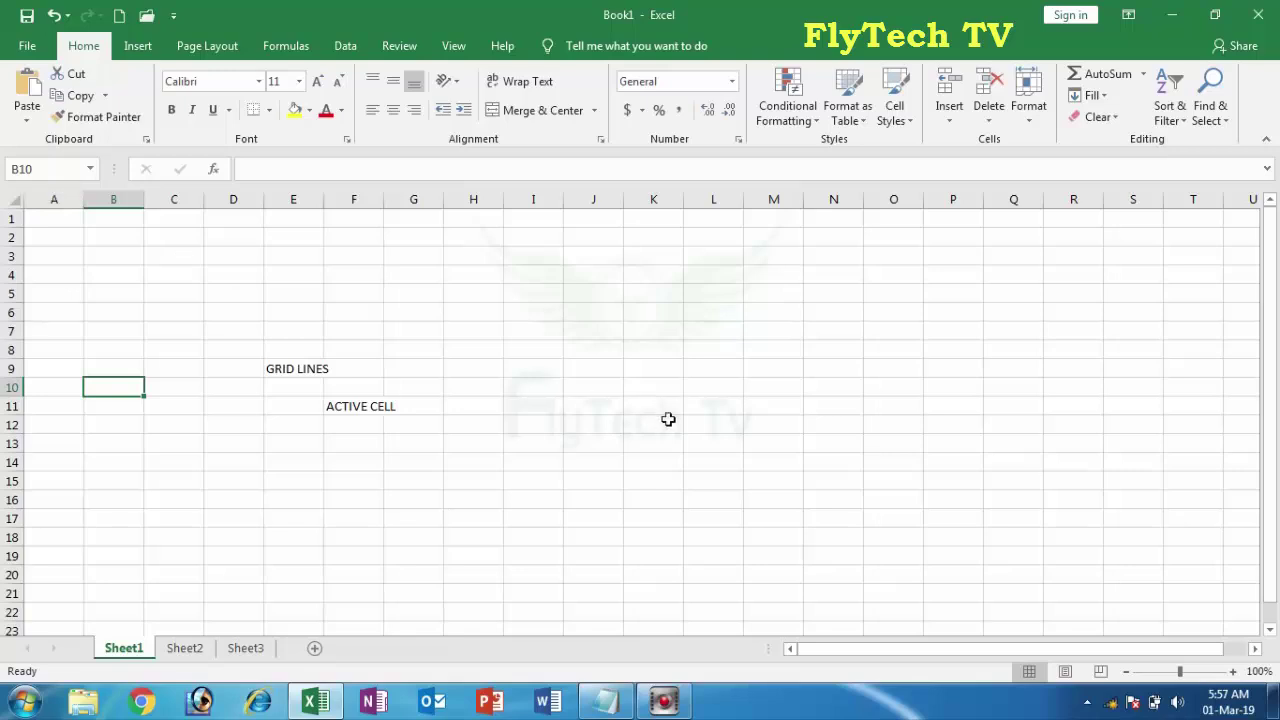
click(775, 354)
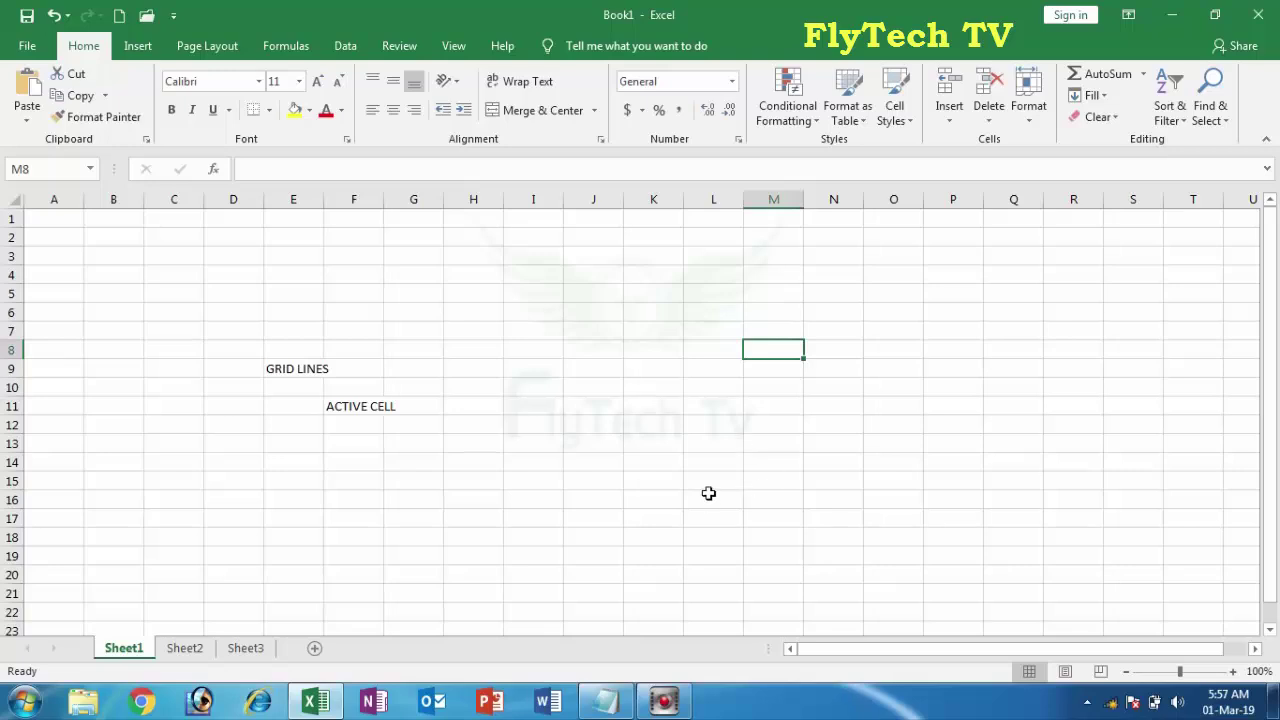
click(697, 445)
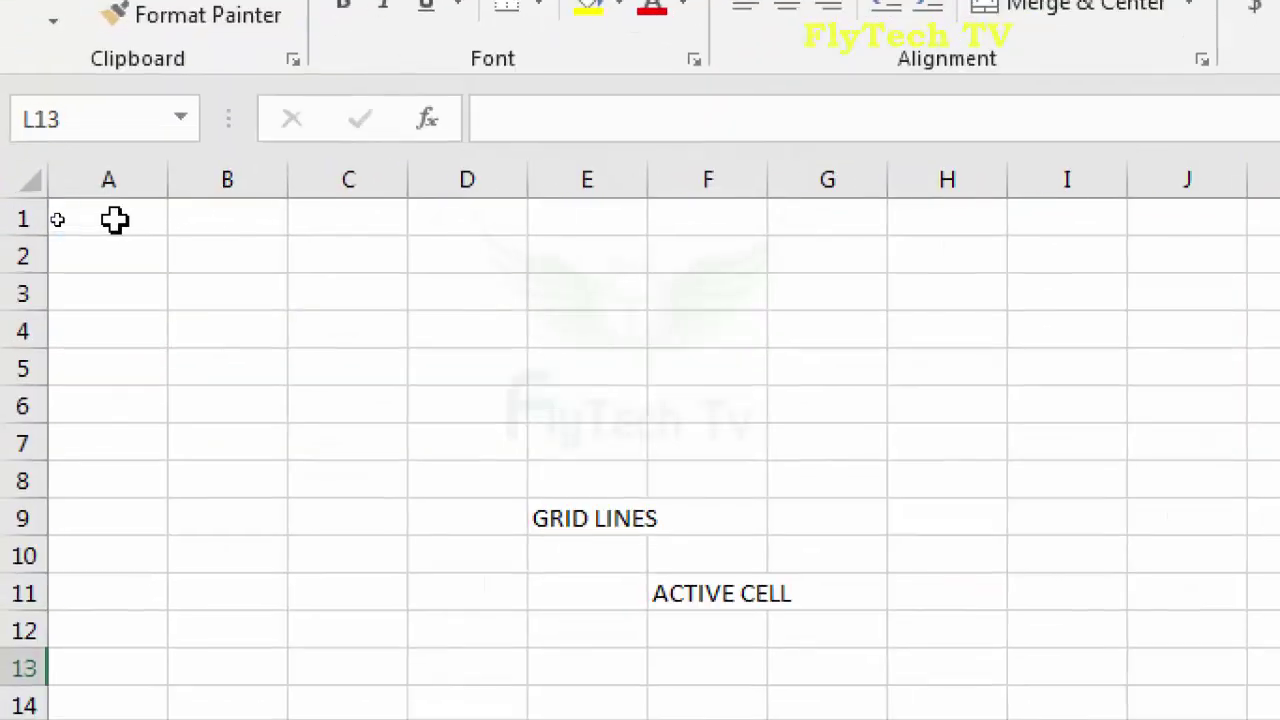
click(57, 219)
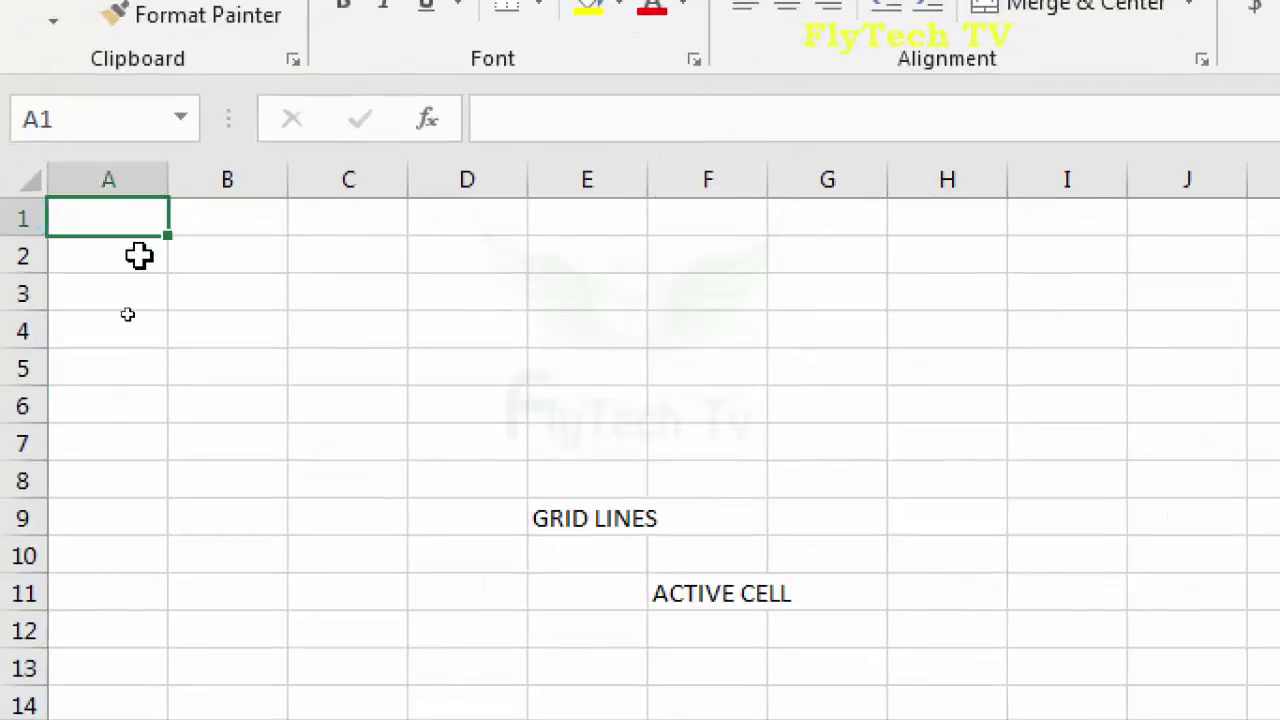
text(CELL)
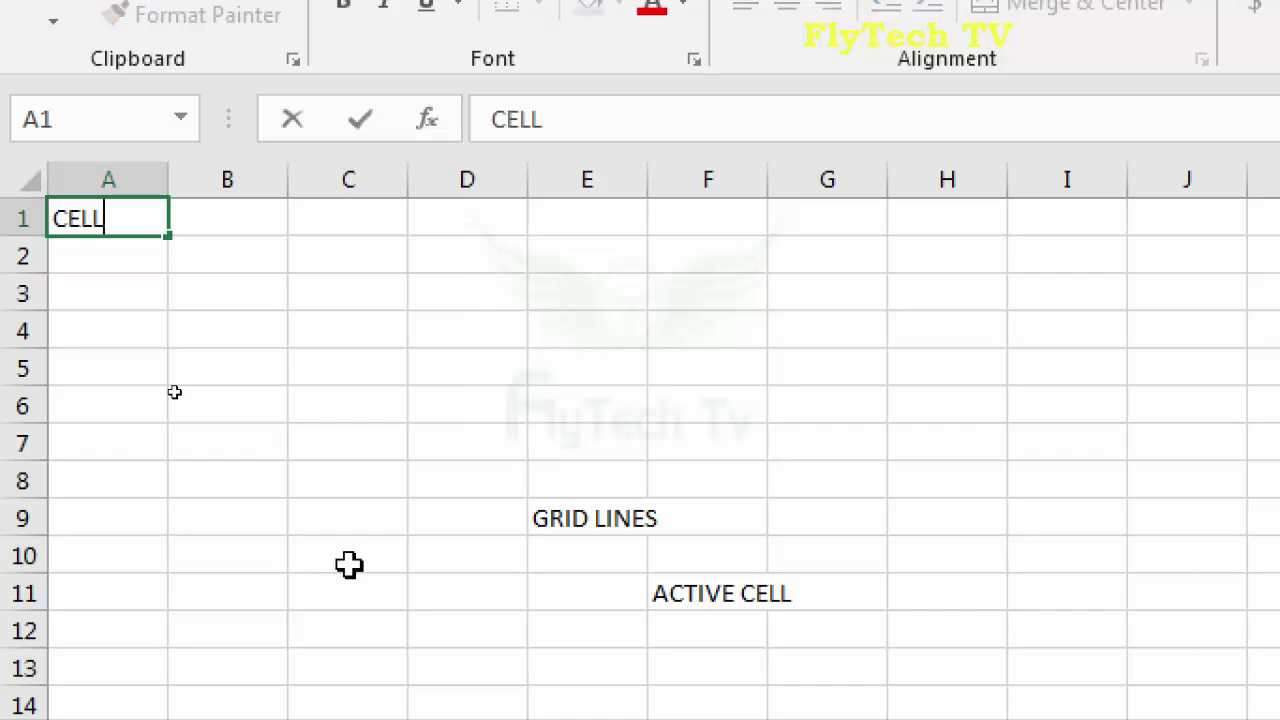
key(Return)
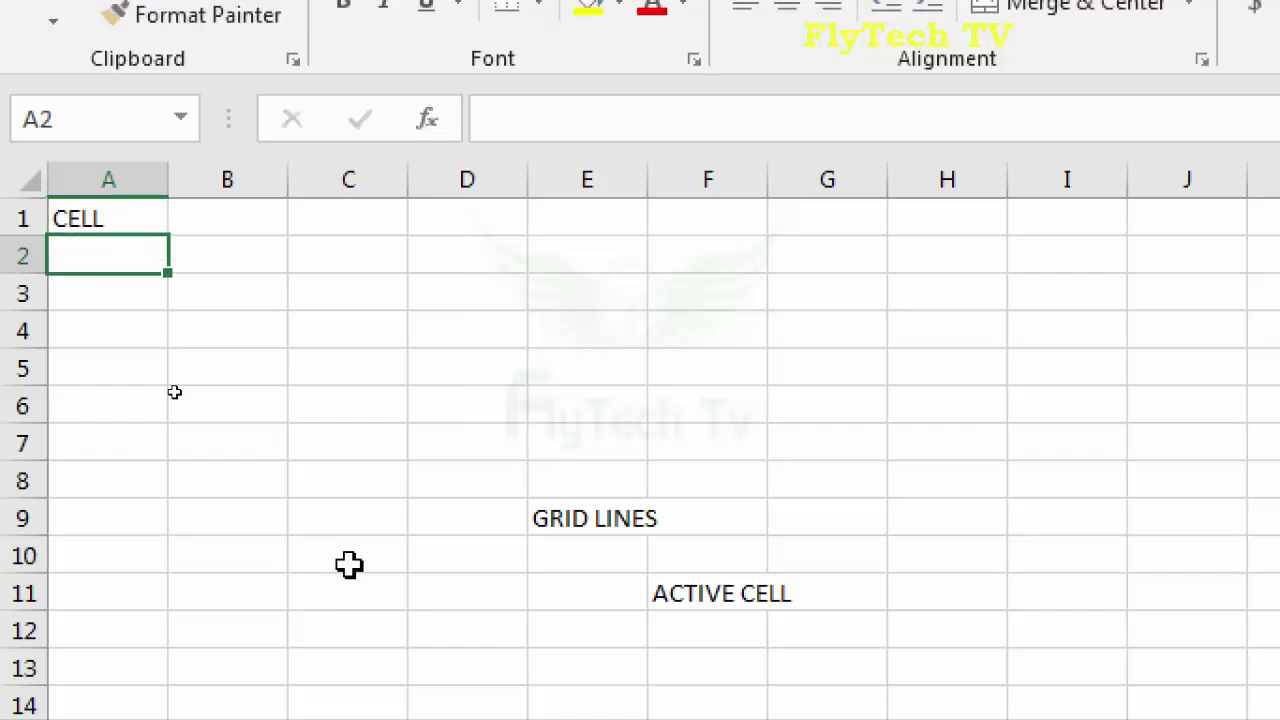
key(Up)
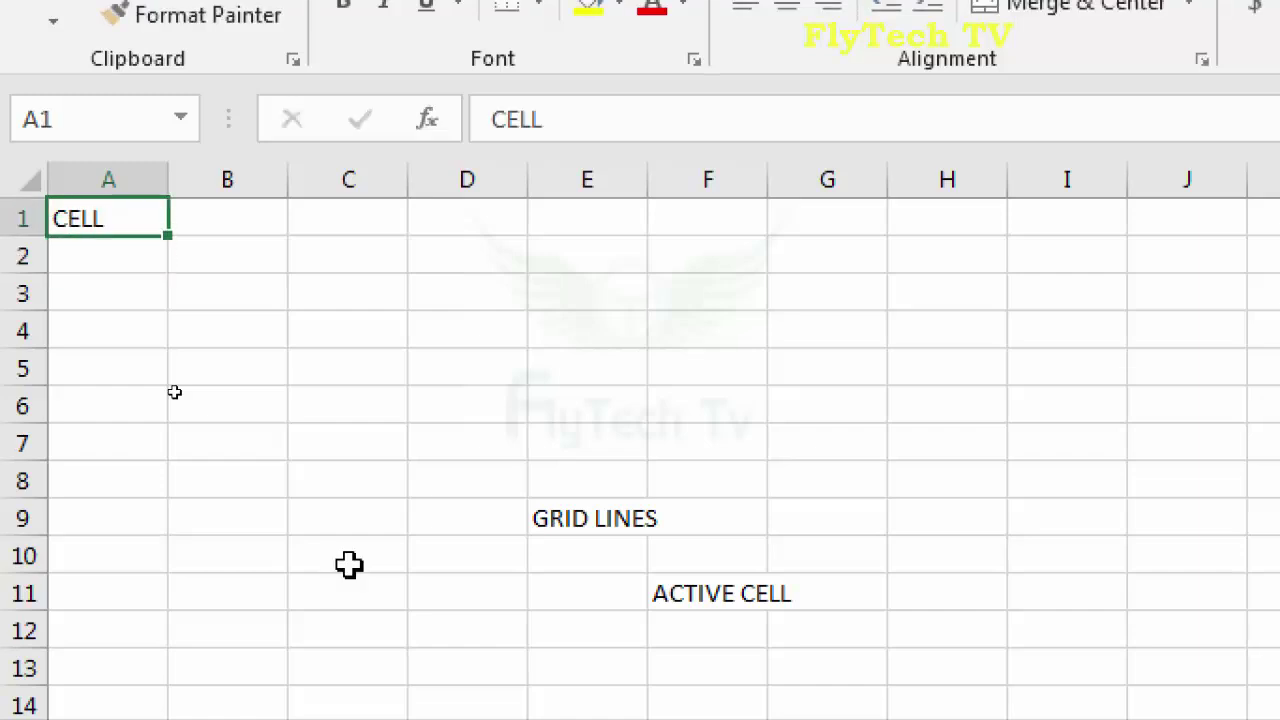
key(Right)
key(Right)
key(Left)
key(Left)
key(Down)
key(Up)
key(Delete)
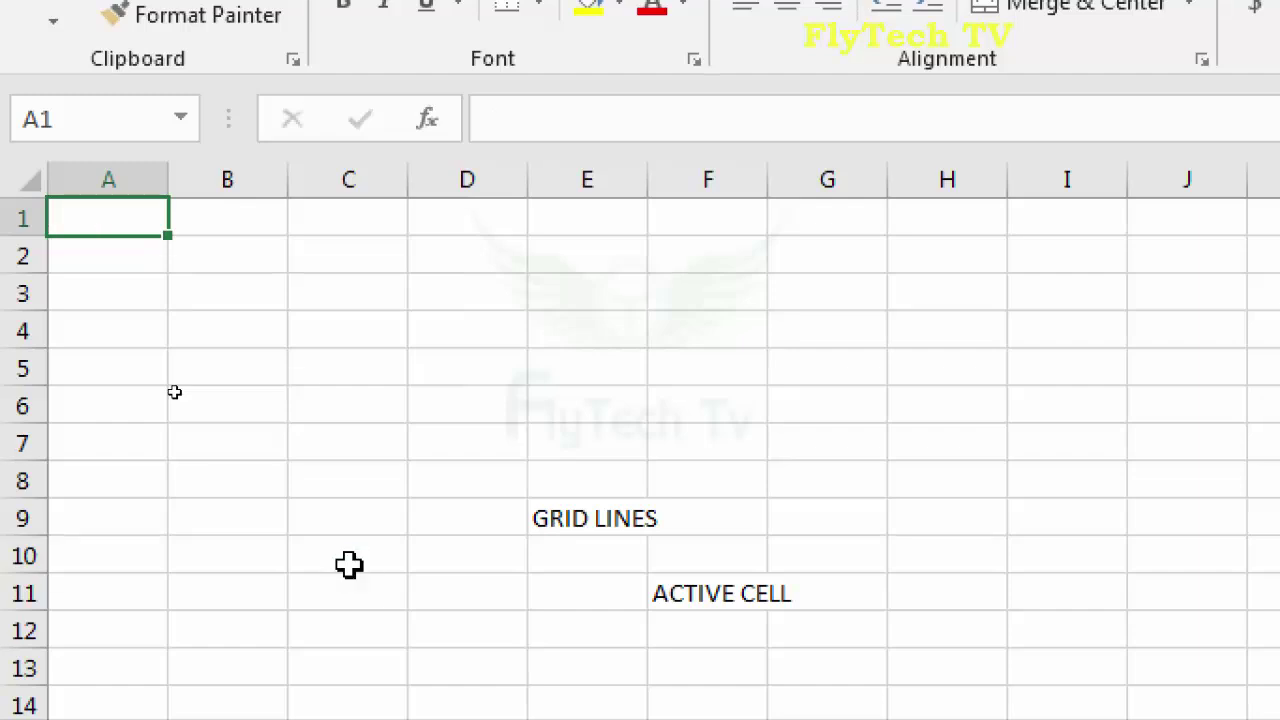
text(256)
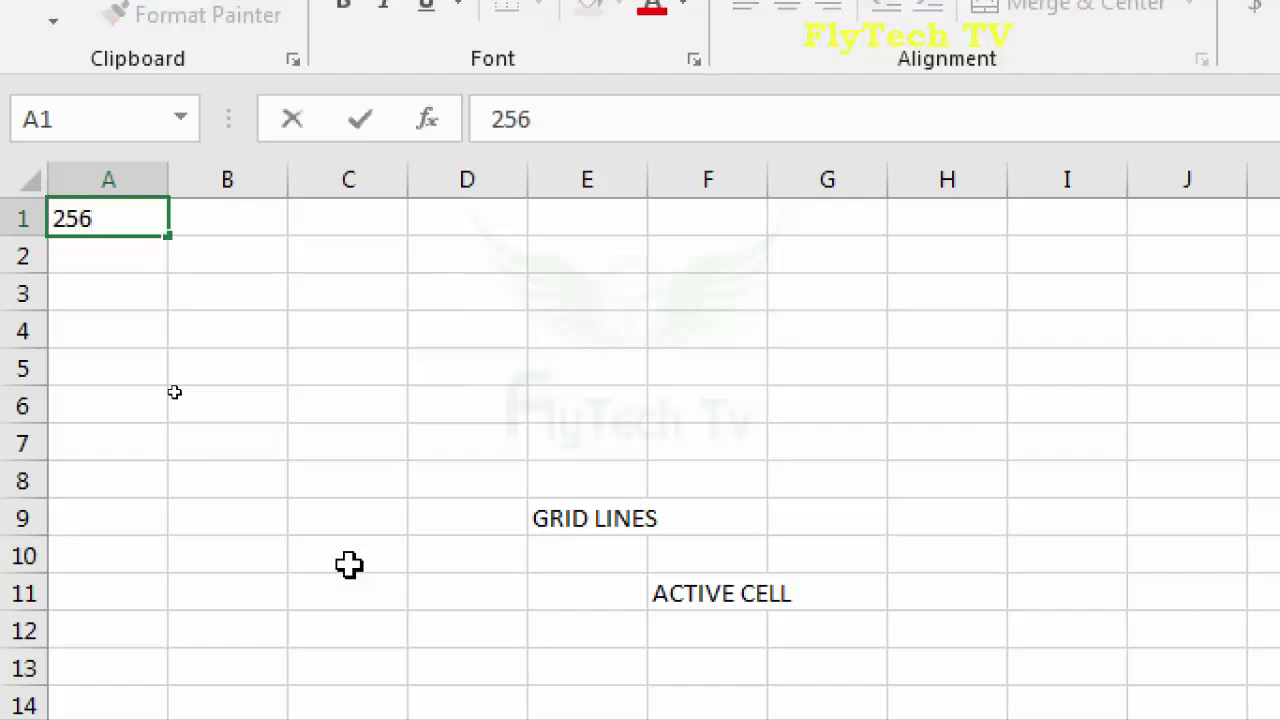
key(Return)
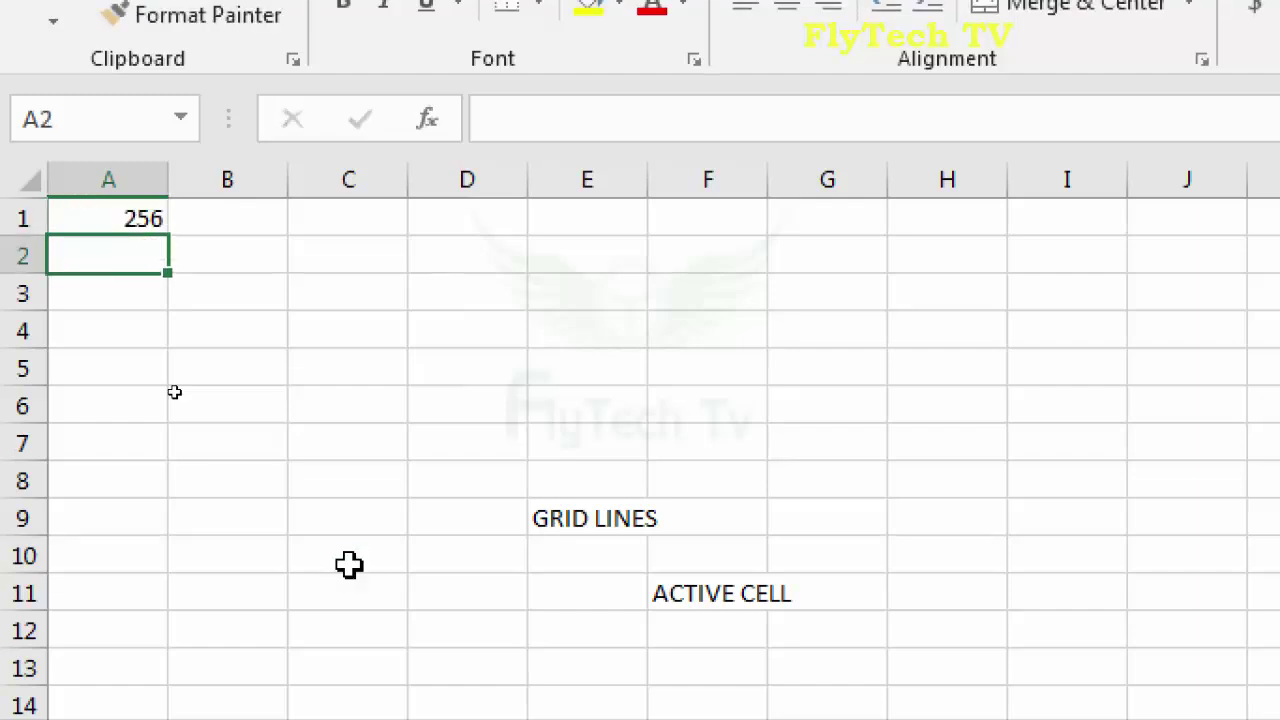
key(Up)
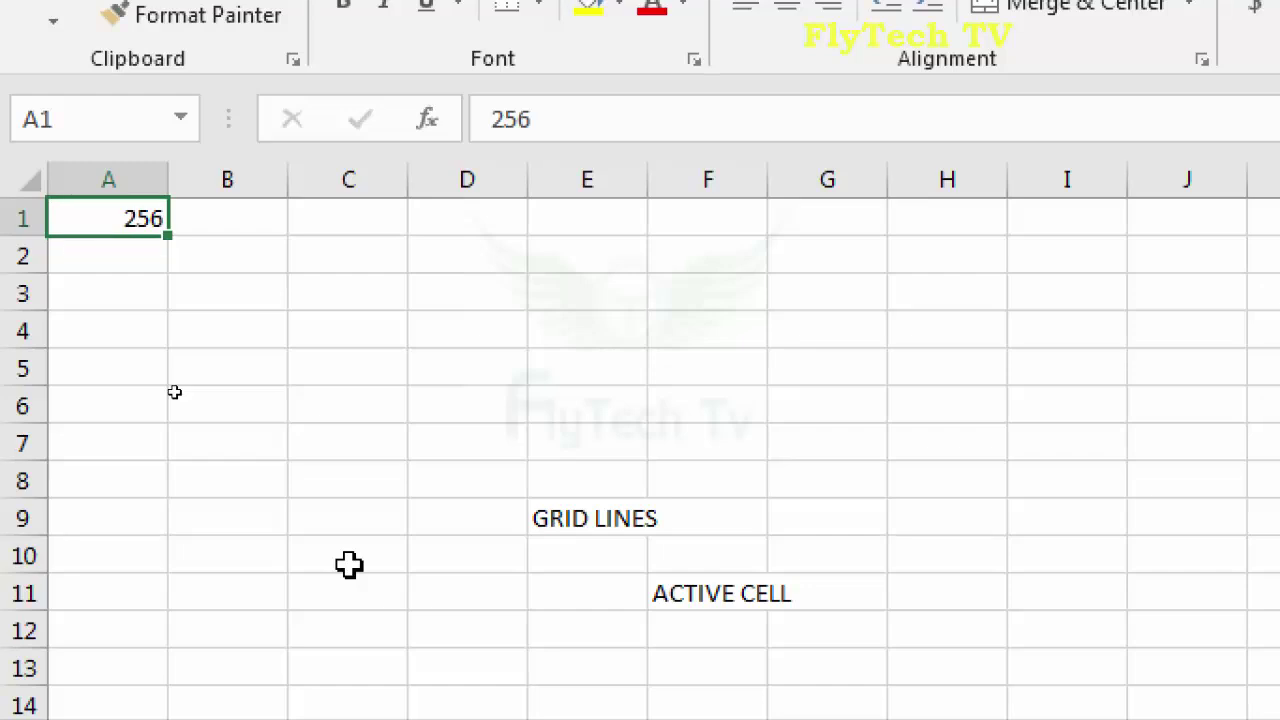
key(Delete)
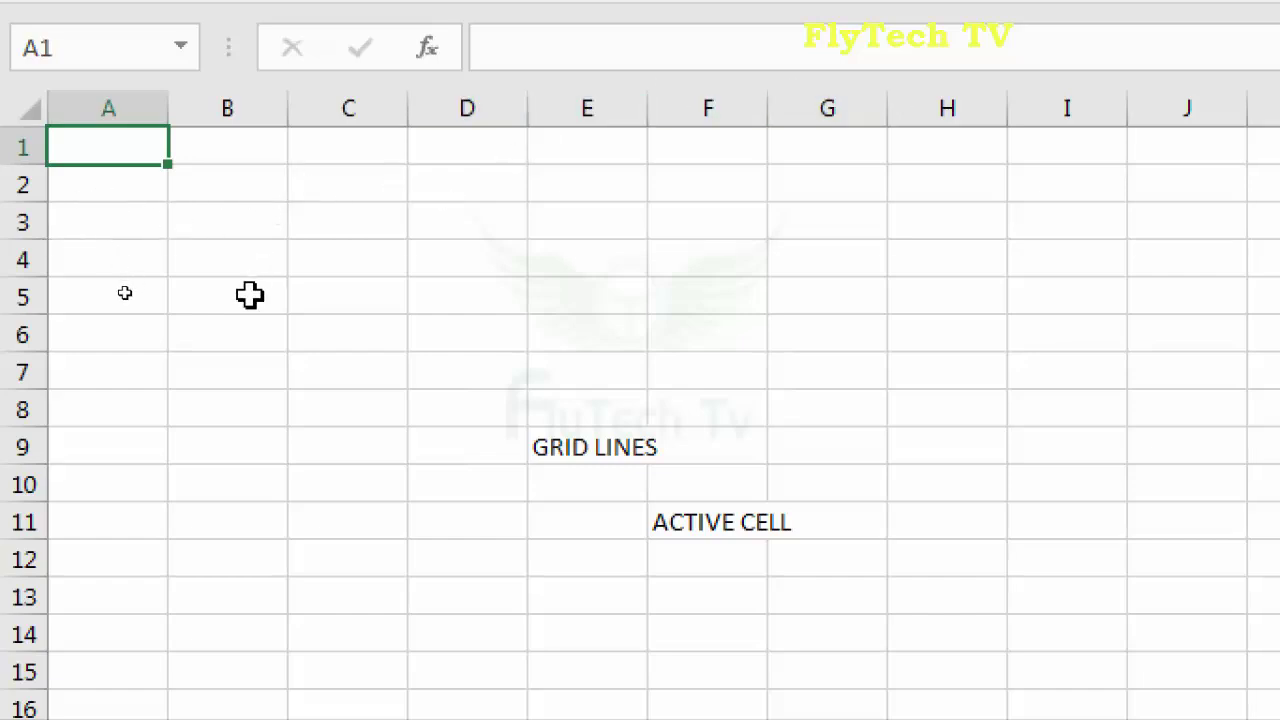
Enter COLUMN HEADING in cell B1.
key(Right)
key(Left)
key(Right)
key(Left)
key(Right)
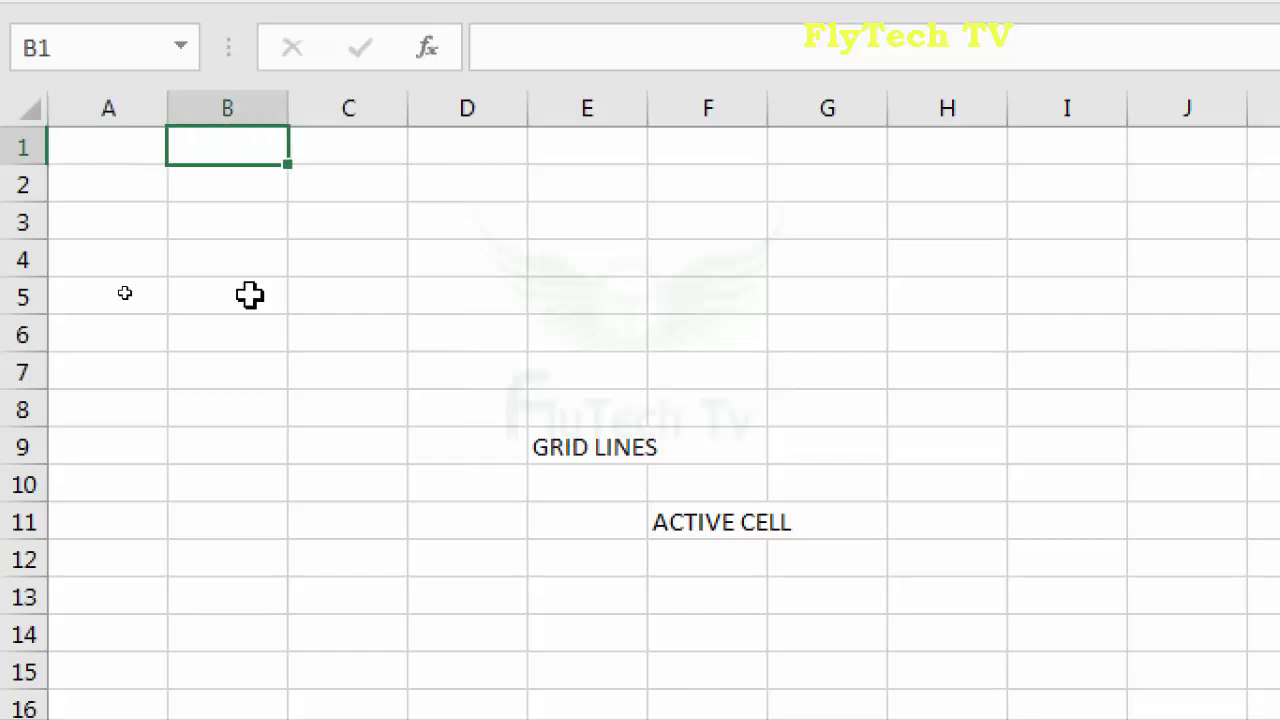
text(c)
key(BackSpace)
text(COL)
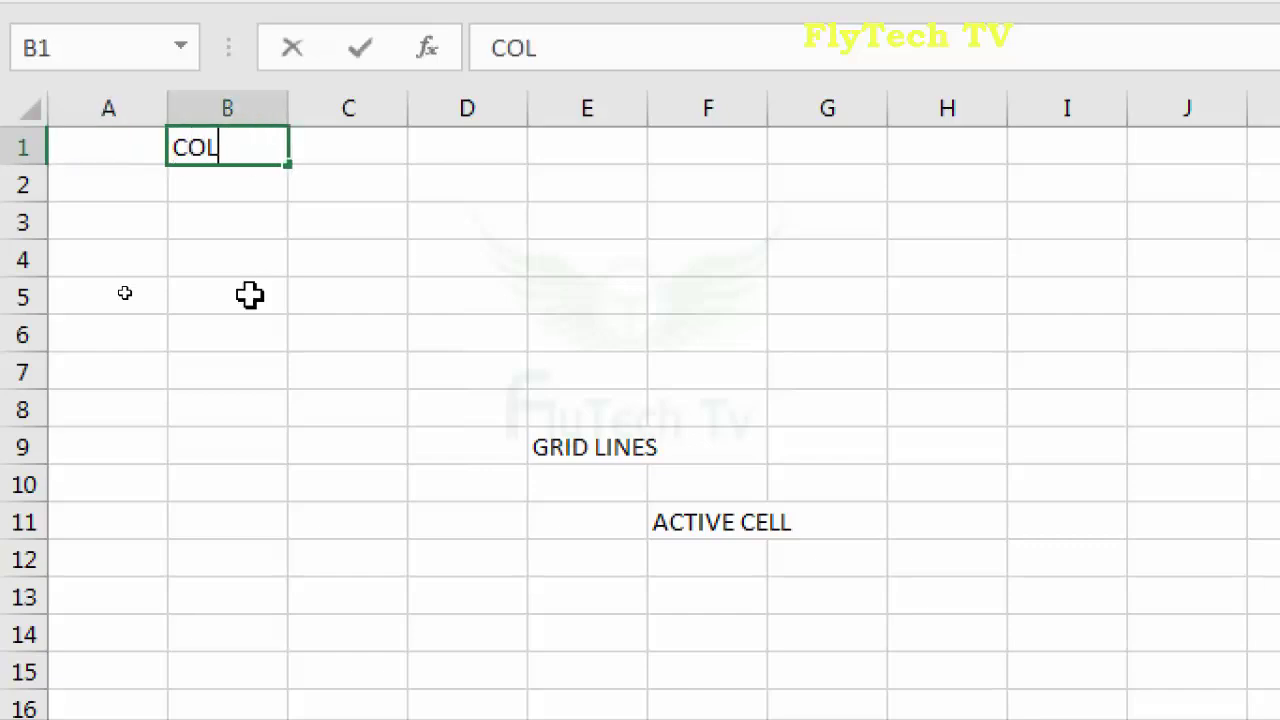
text(UMN HEADING)
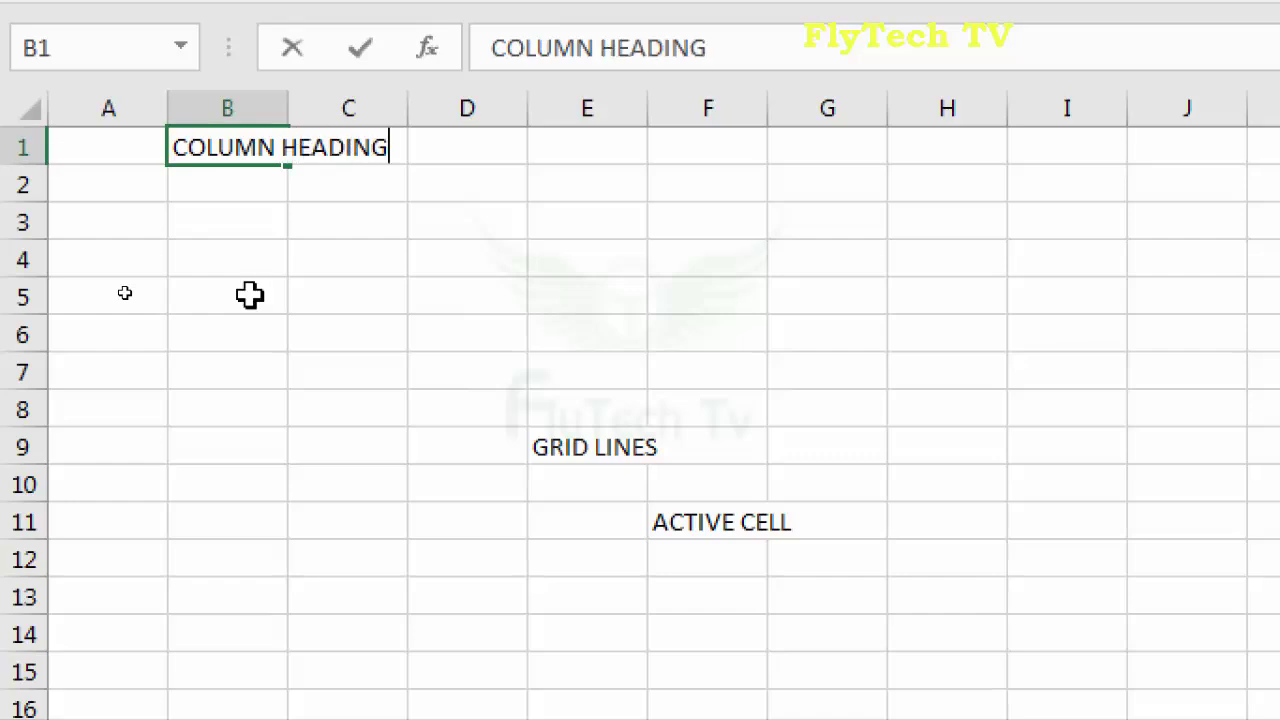
key(Return)
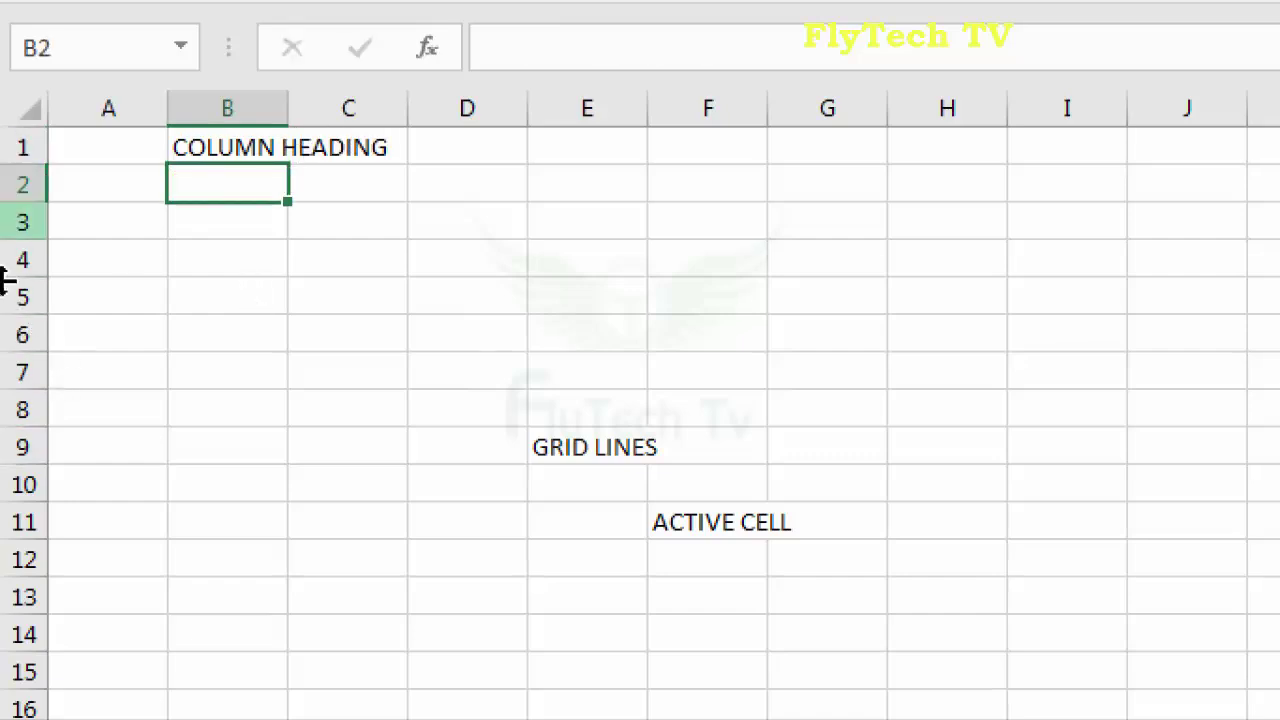
Enter ROW HEADINGS in cell A5.
click(86, 298)
text(RO)
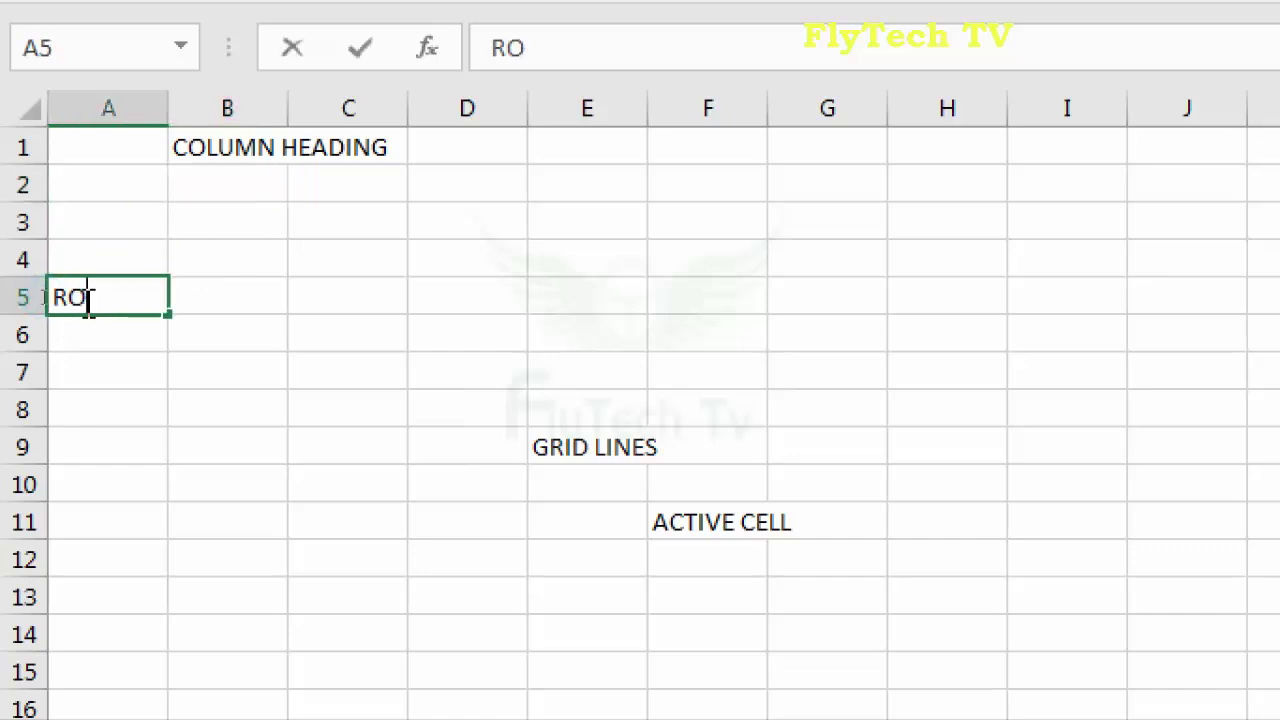
text(W HEADIN)
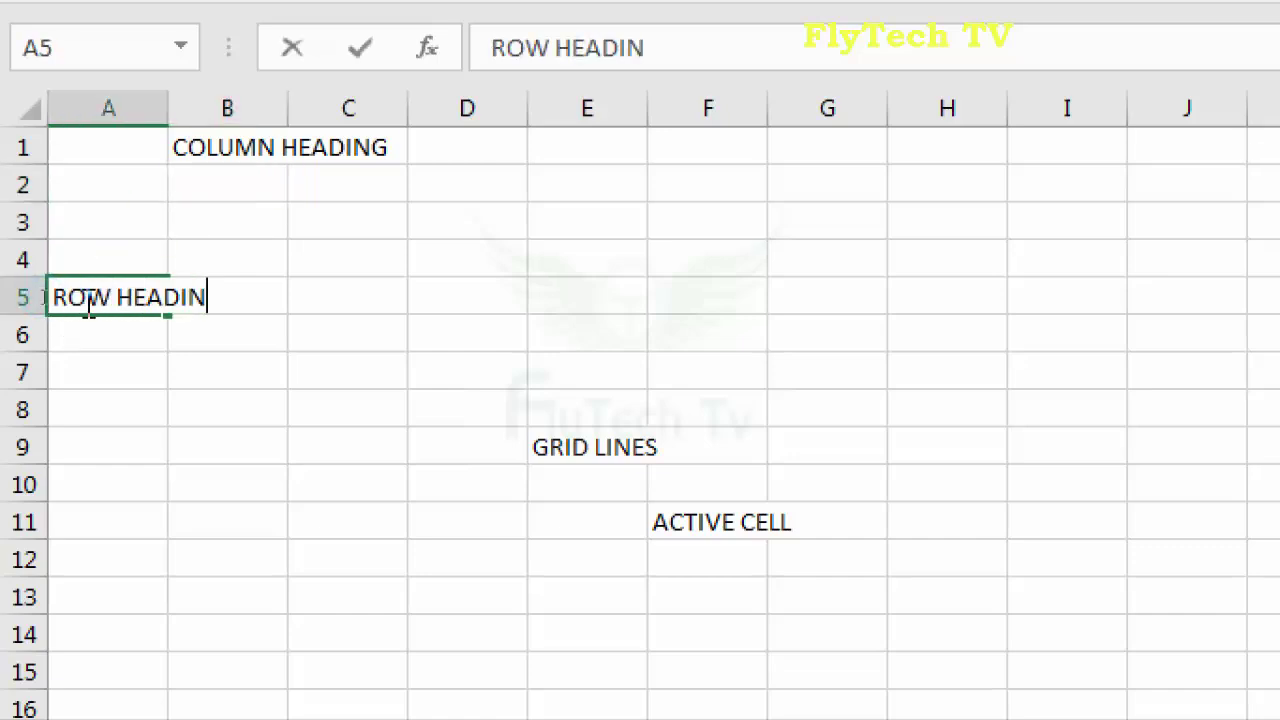
text(GS)
key(Return)
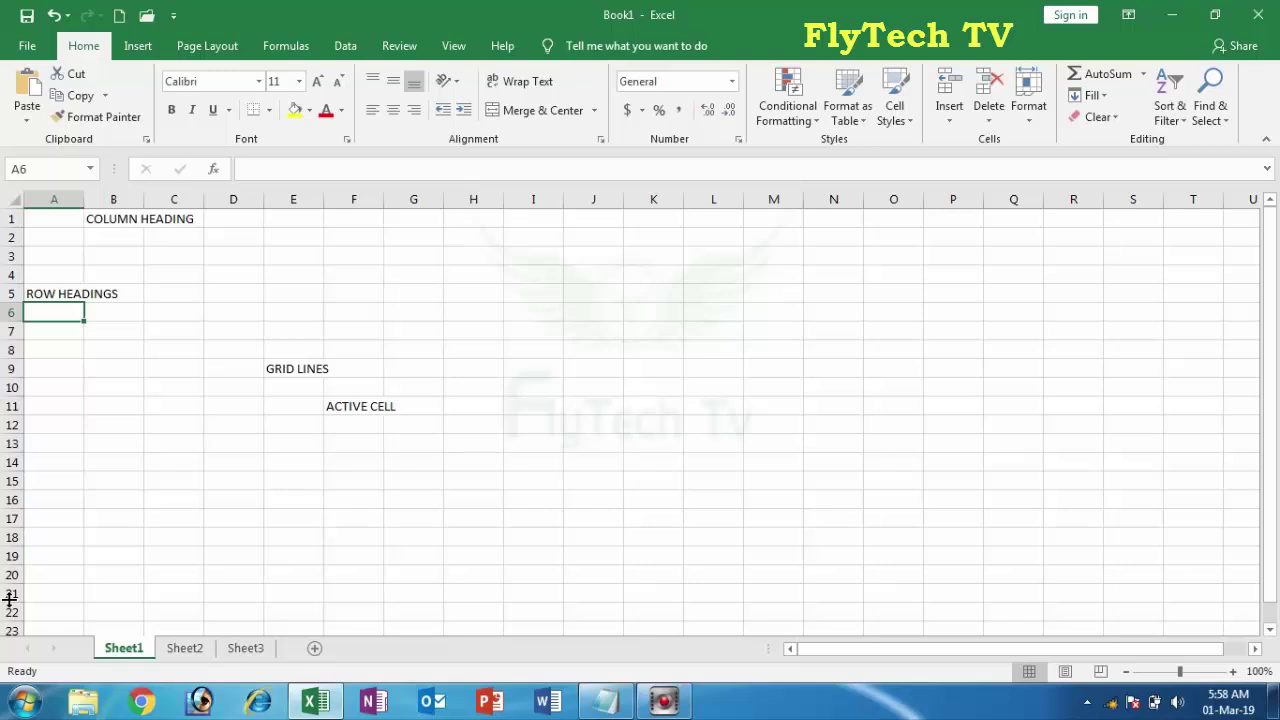
key(Down)
key(Down)
key(Down)
key(Down)
key(Down)
key(Down)
key(Down)
key(Down)
key(Down)
key(Down)
key(Down)
key(Down)
key(Down)
key(Down)
key(Down)
key(Down)
key(Down)
key(Down)
key(Down)
key(Down)
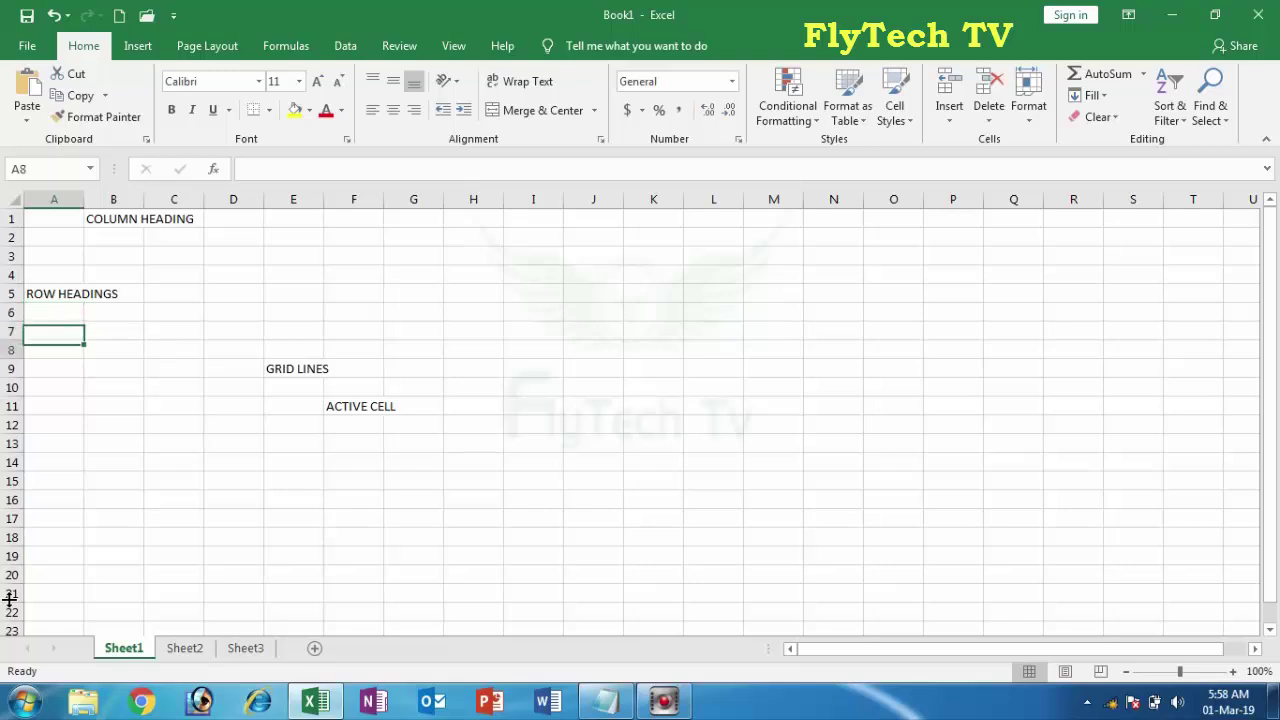
key(Down)
key(Down)
key(Down)
key(Down)
key(Down)
key(Down)
key(Down)
key(Down)
key(Down)
key(Down)
key(Down)
key(Down)
key(Down)
key(Down)
key(Down)
key(Down)
key(Down)
key(Down)
key(Down)
key(Down)
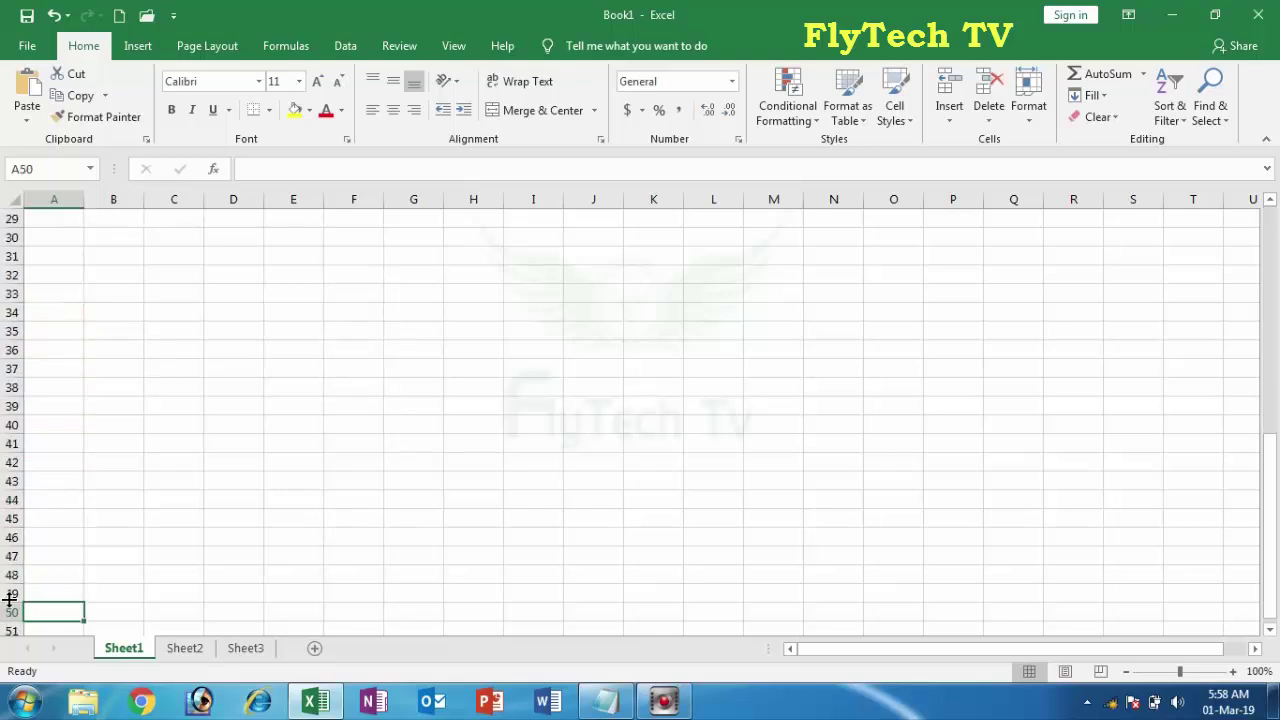
key(Down)
key(Down)
key(Down)
key(Down)
key(Down)
key(Down)
key(Down)
key(Down)
key(Down)
key(Down)
key(Down)
key(Down)
key(Down)
key(Down)
key(Down)
key(Down)
key(Down)
key(Down)
key(Down)
key(Down)
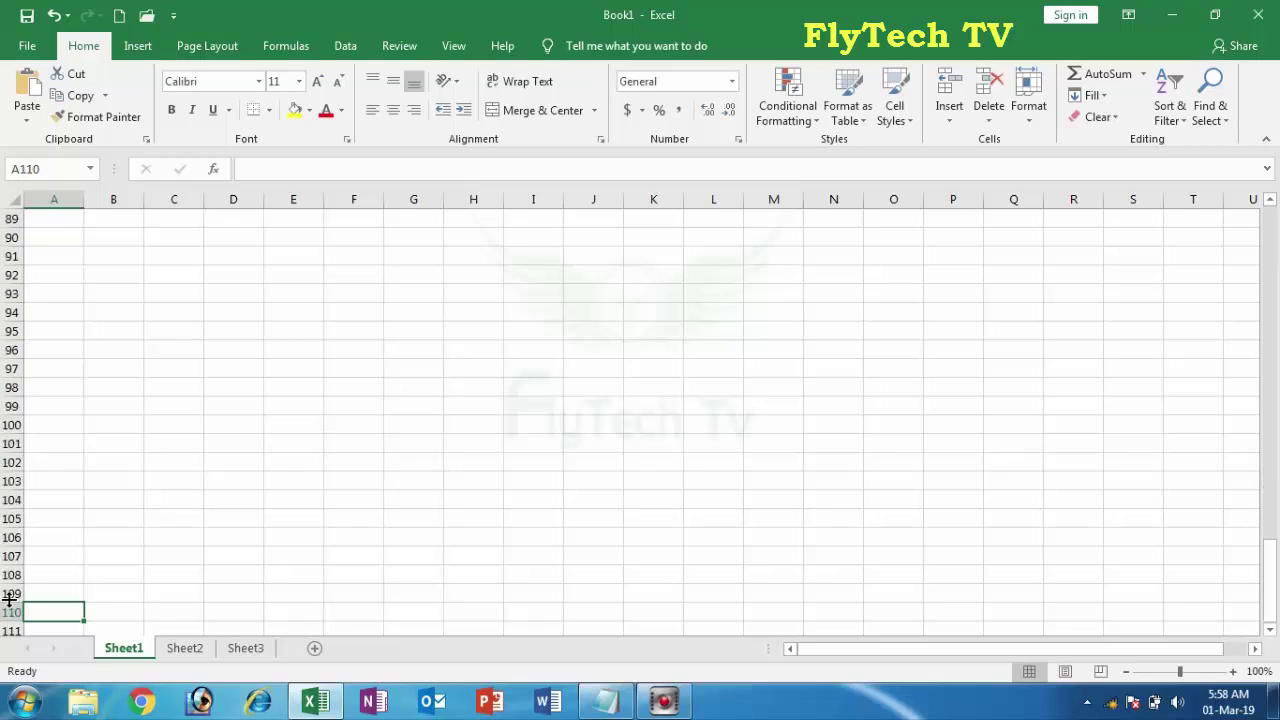
key(Down)
key(Down)
key(Down)
key(Down)
key(Down)
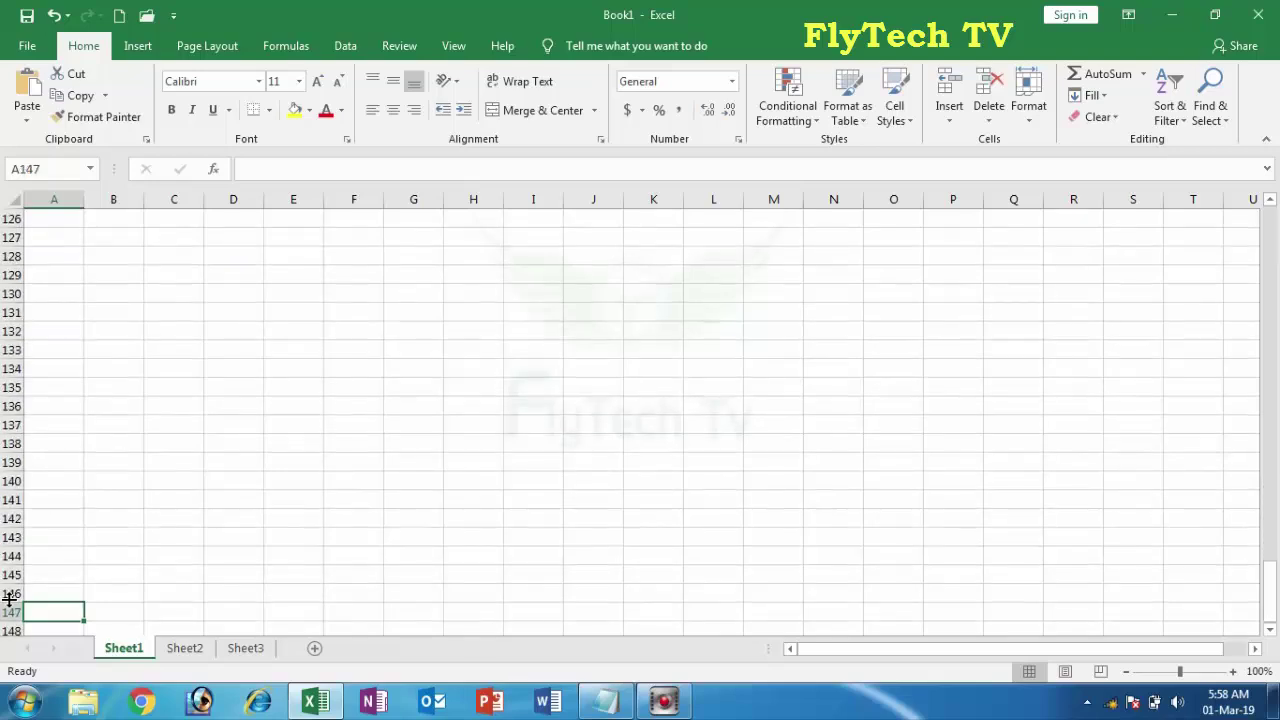
key(Up)
key(Up)
key(Up)
key(Up)
key(Up)
key(Up)
key(Up)
key(Up)
key(Up)
key(Up)
key(Up)
key(Up)
key(Up)
key(Up)
key(Up)
key(Up)
key(Up)
key(Up)
key(Up)
key(Up)
key(Up)
key(Up)
key(Up)
key(Up)
key(Up)
key(Up)
key(Up)
key(Up)
key(Up)
key(Up)
key(Up)
key(Up)
key(Up)
key(Up)
key(Up)
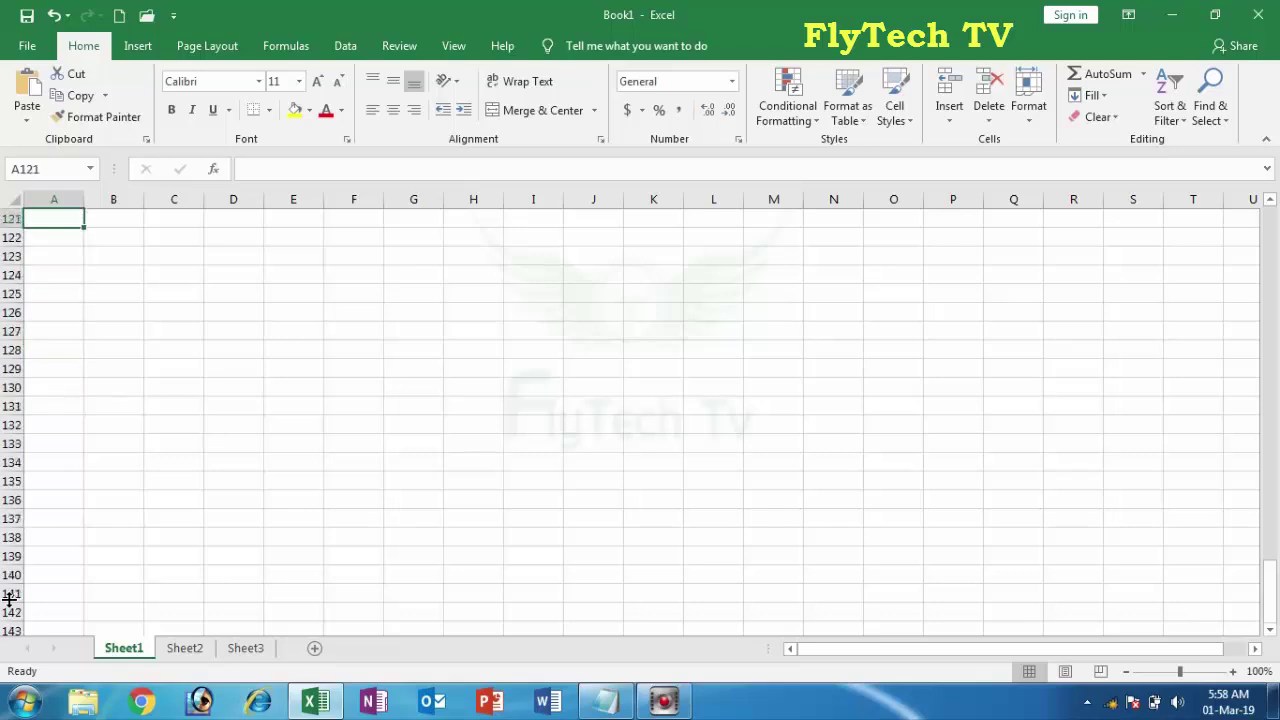
key(Up)
key(Up)
key(Up)
key(Up)
key(Up)
key(Up)
key(Up)
key(Up)
key(Up)
key(Up)
key(Up)
key(Up)
key(Up)
key(Up)
key(Up)
key(Up)
key(Up)
key(Up)
key(Up)
key(Up)
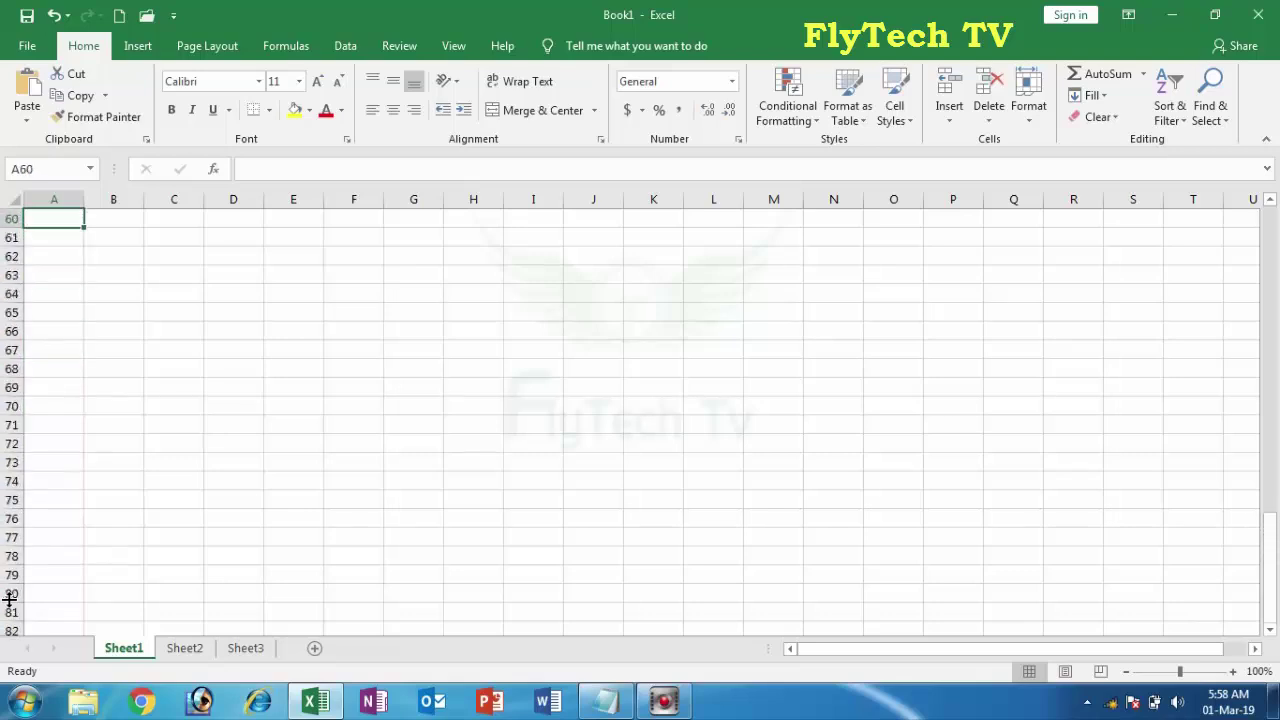
key(Up)
key(Up)
key(Up)
key(Up)
key(Up)
key(Up)
key(Up)
key(Up)
key(Up)
key(Up)
key(Up)
key(Up)
key(Up)
key(Up)
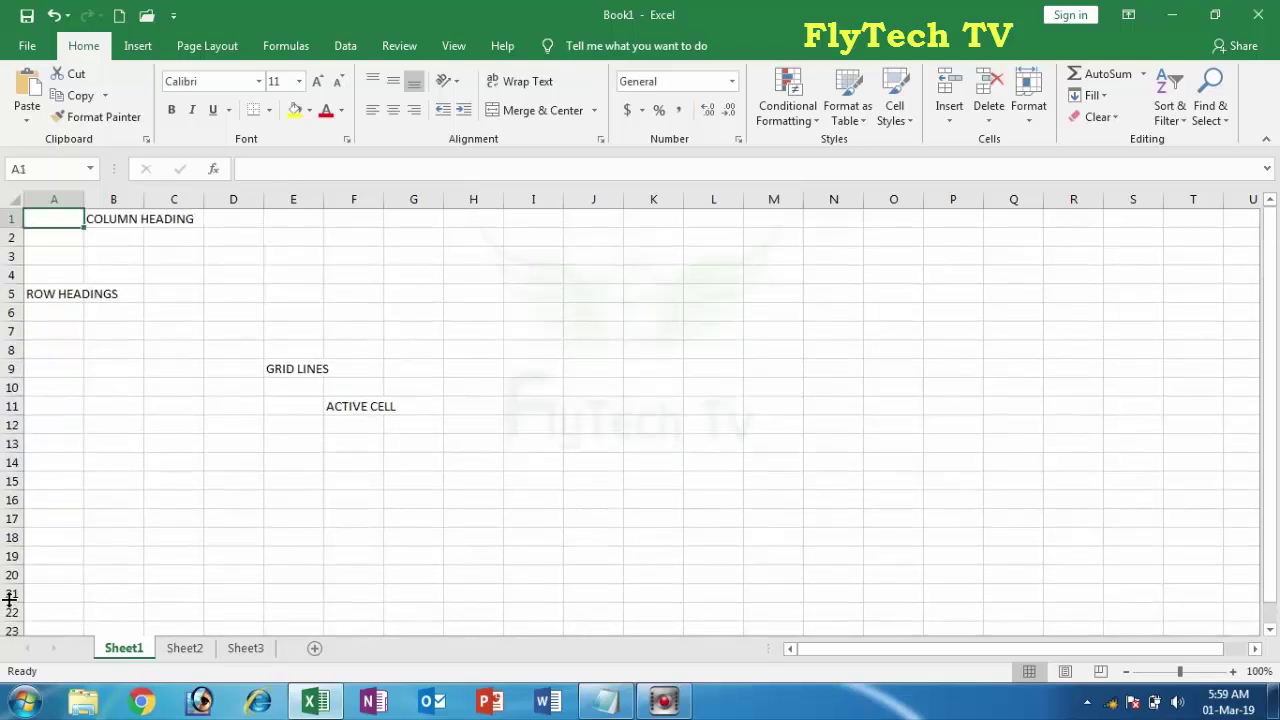
Enter 1 TO 1048576 in A1, autofit column A to it, and make it bold.
text(1)
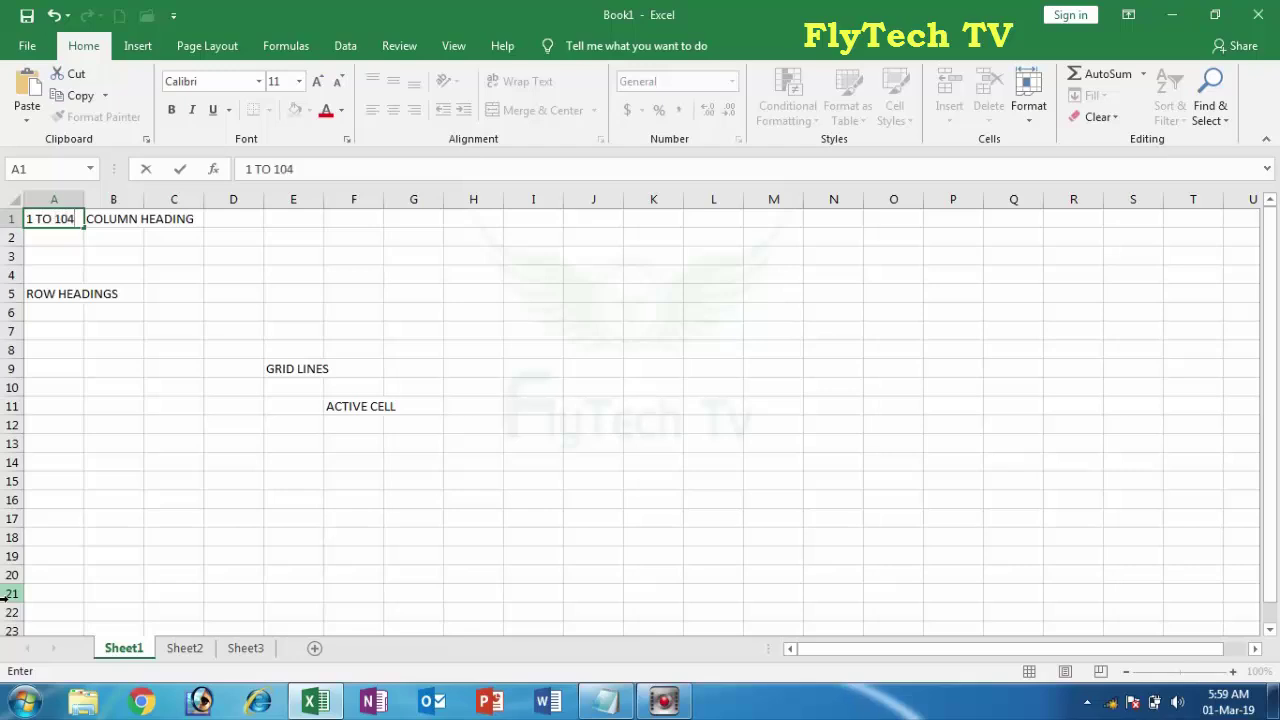
text(TO 10485)
key(Return)
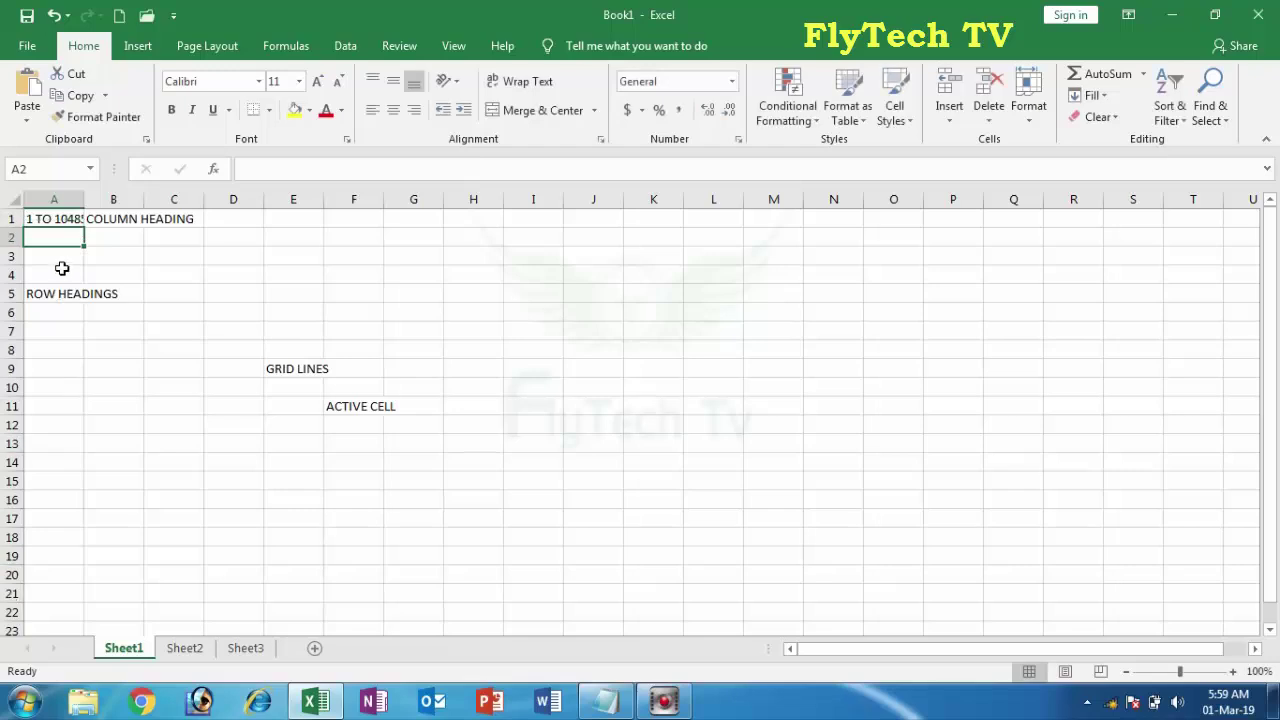
double_click(84, 199)
click(80, 218)
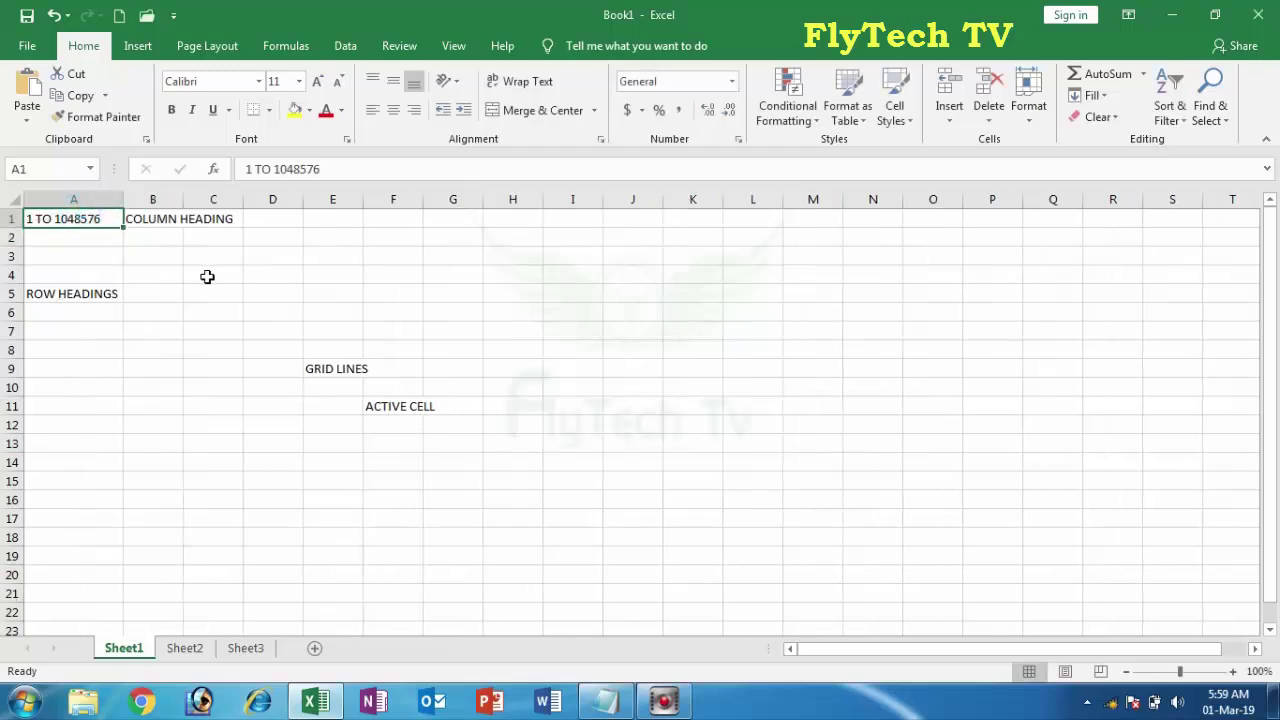
key(ctrl+b)
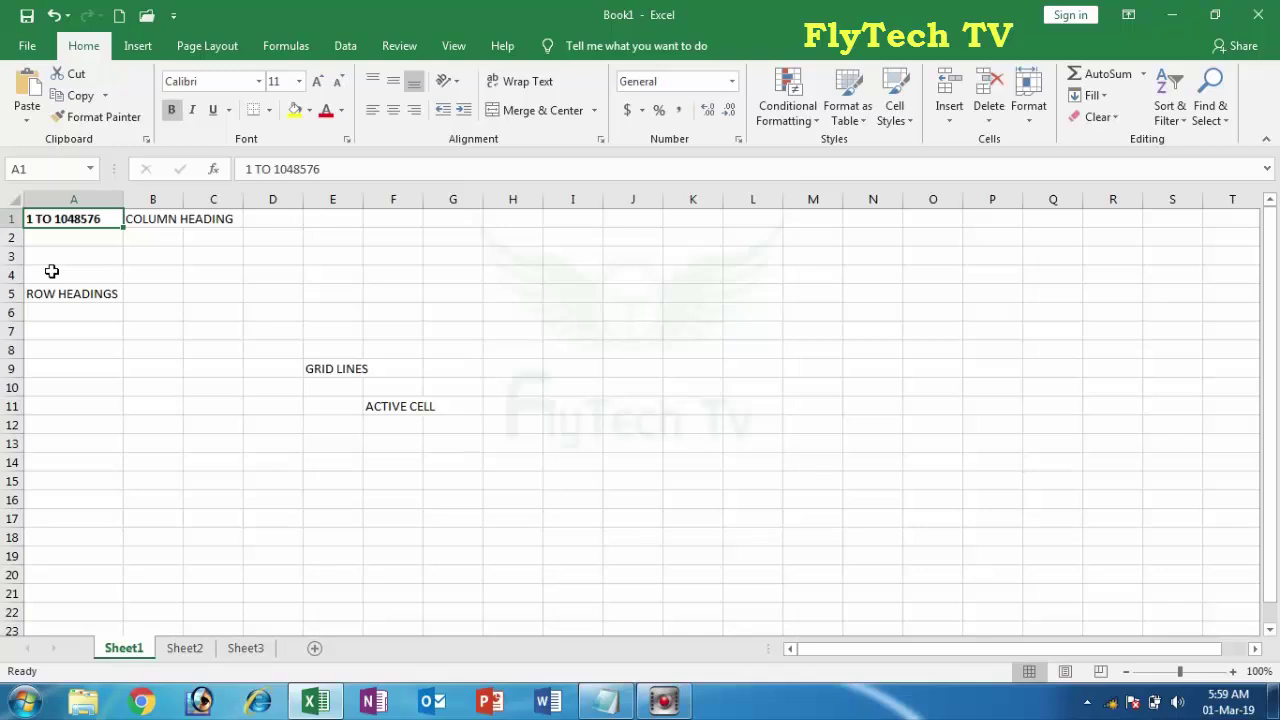
click(55, 238)
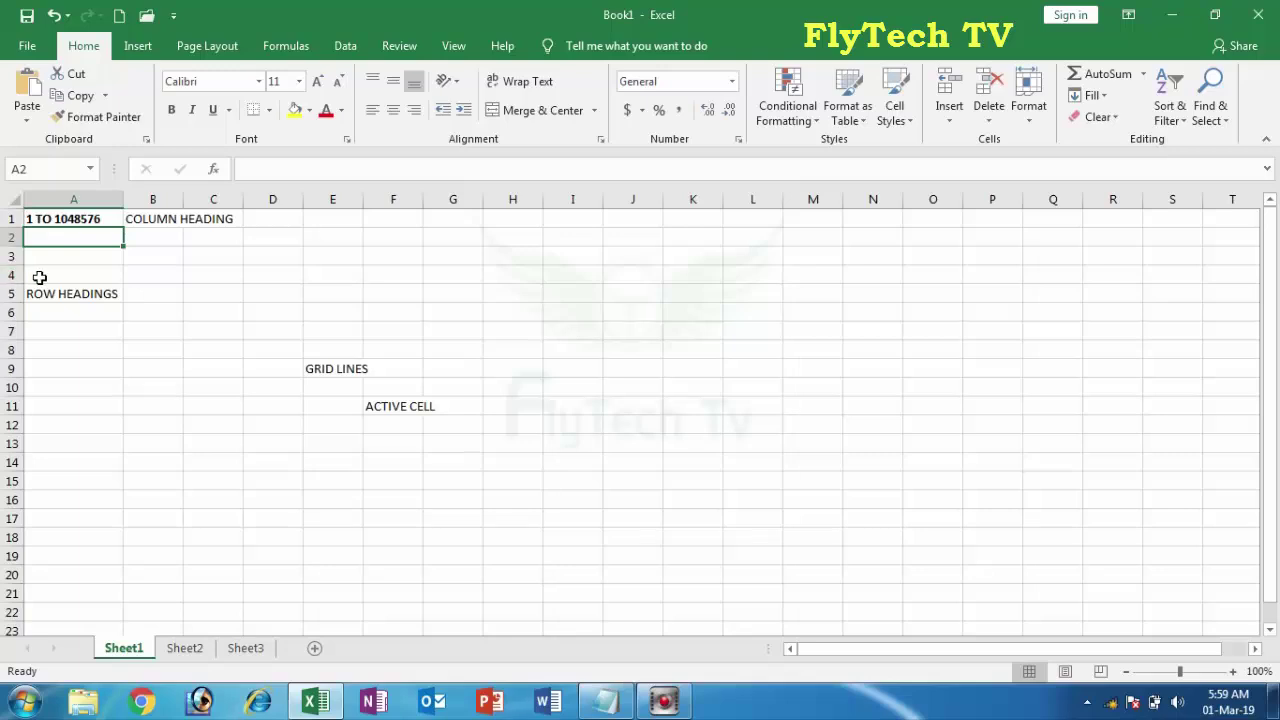
Jump down to row 1048576, then back up to the notes and into cell A2.
key(Down)
key(Down)
key(Down)
key(ctrl+Down)
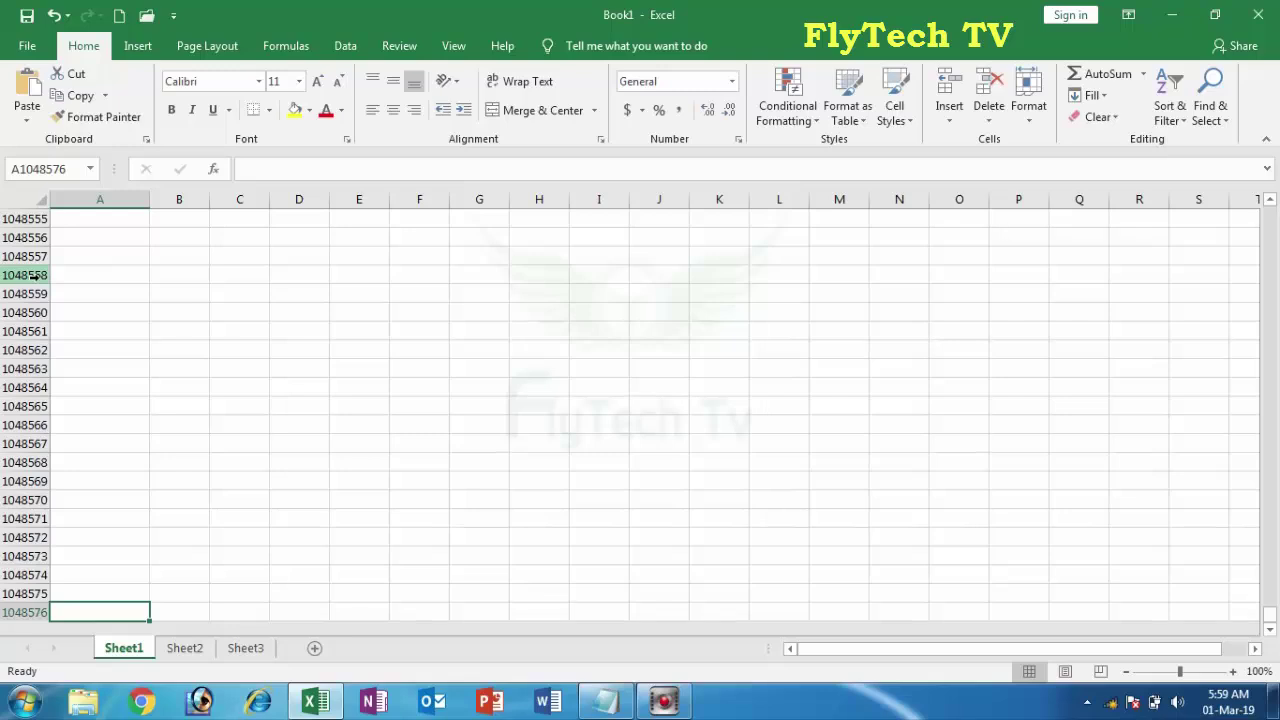
scroll(35, 495, up, 5)
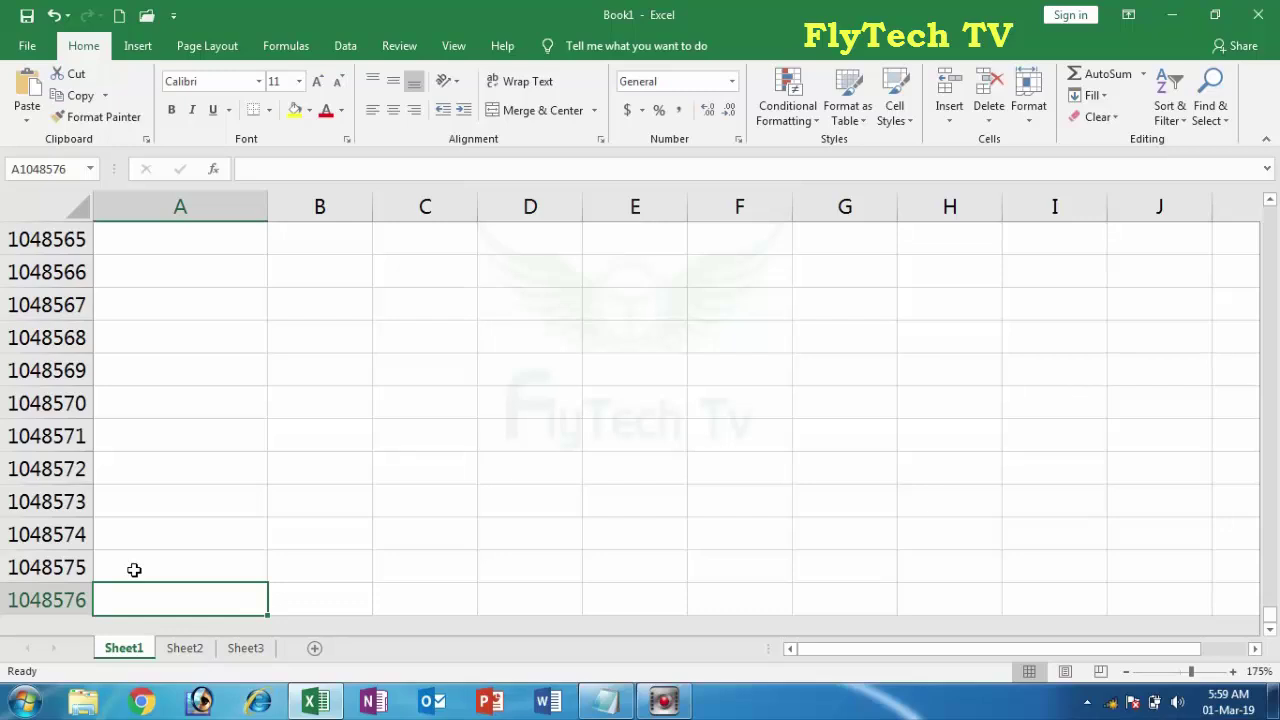
key(ctrl+Up)
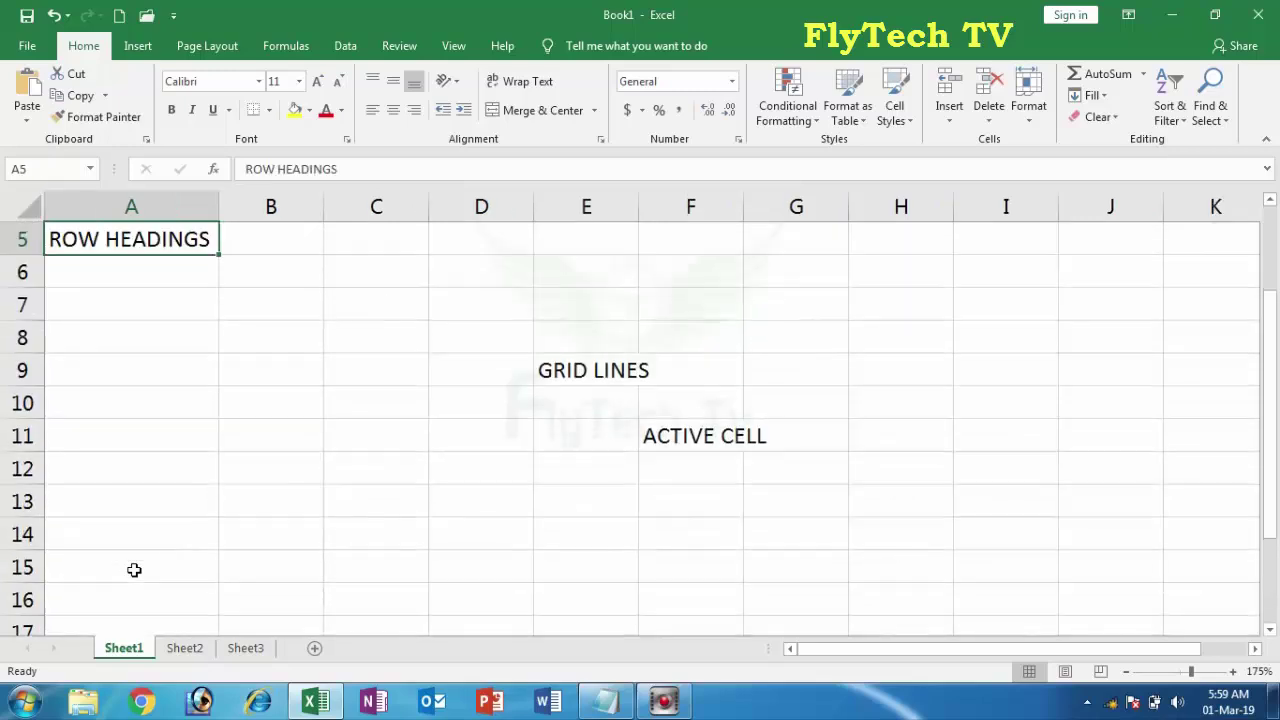
key(ctrl+Up)
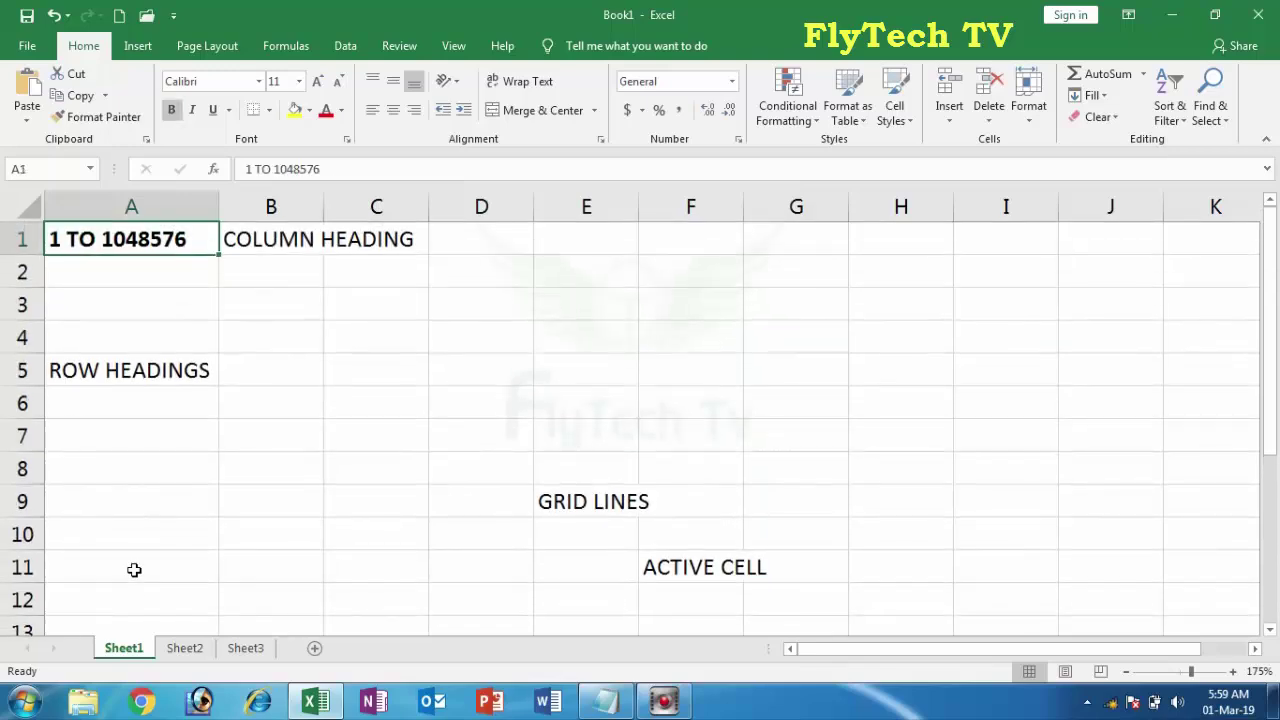
key(Down)
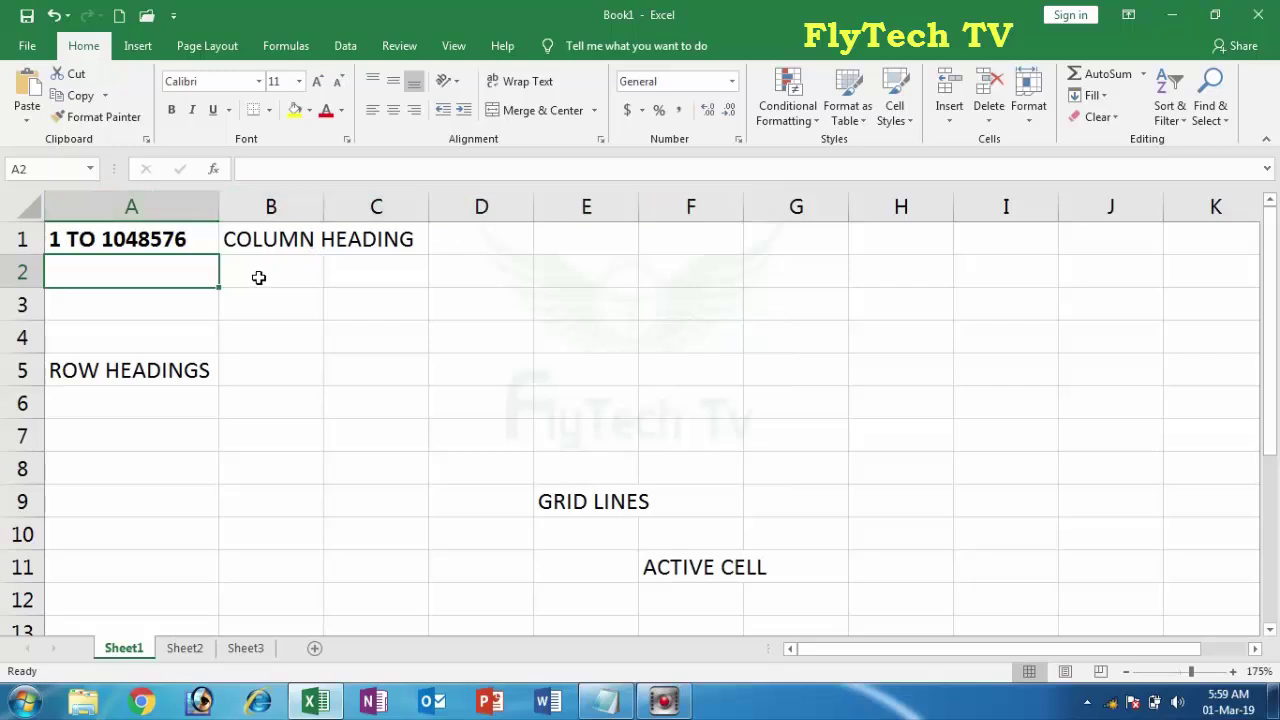
Enter A TO XFD, A TO Z and AA TO AZ in A2:A4, then return to A2.
text(A TO )
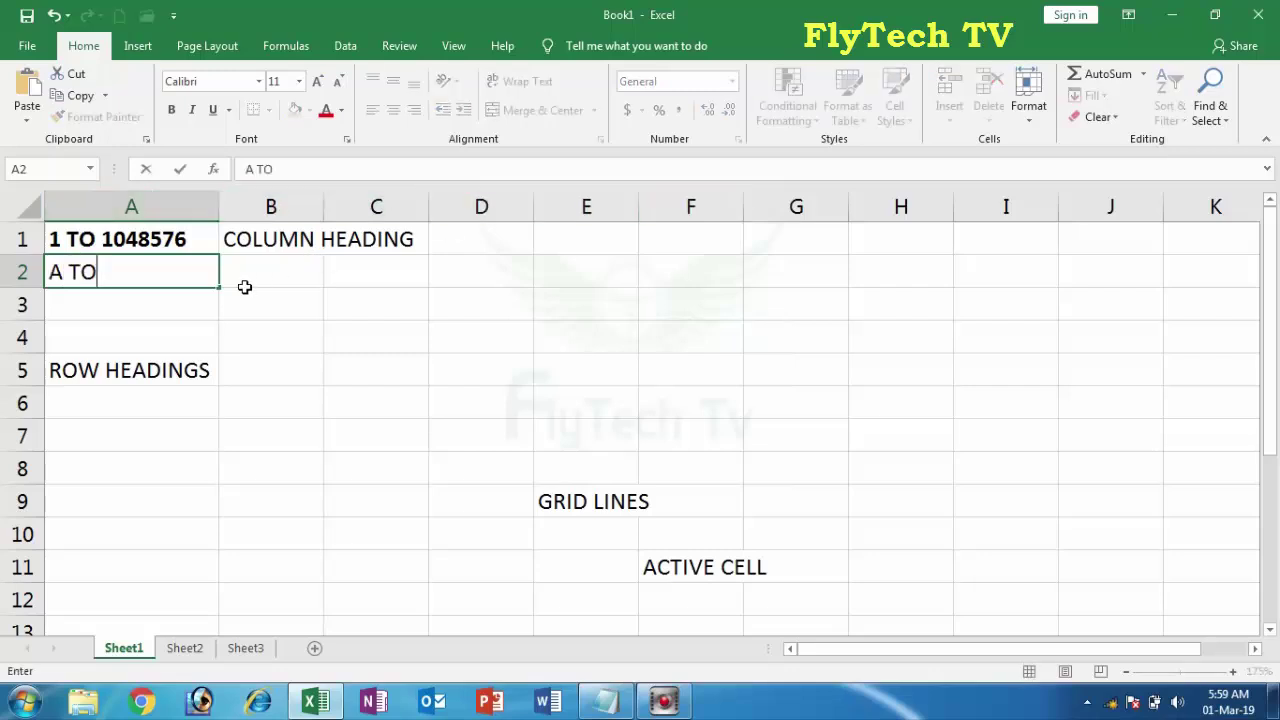
text(XFG)
key(BackSpace)
text(D)
key(Return)
text(A)
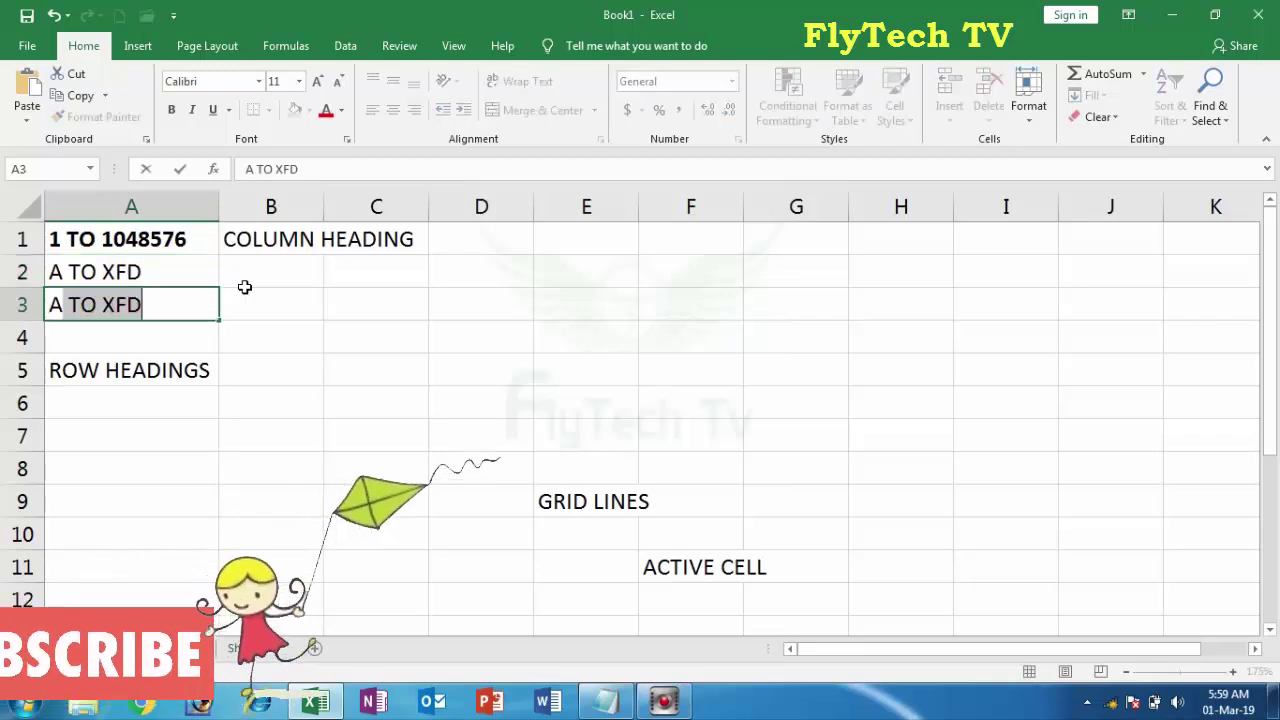
text( TO)
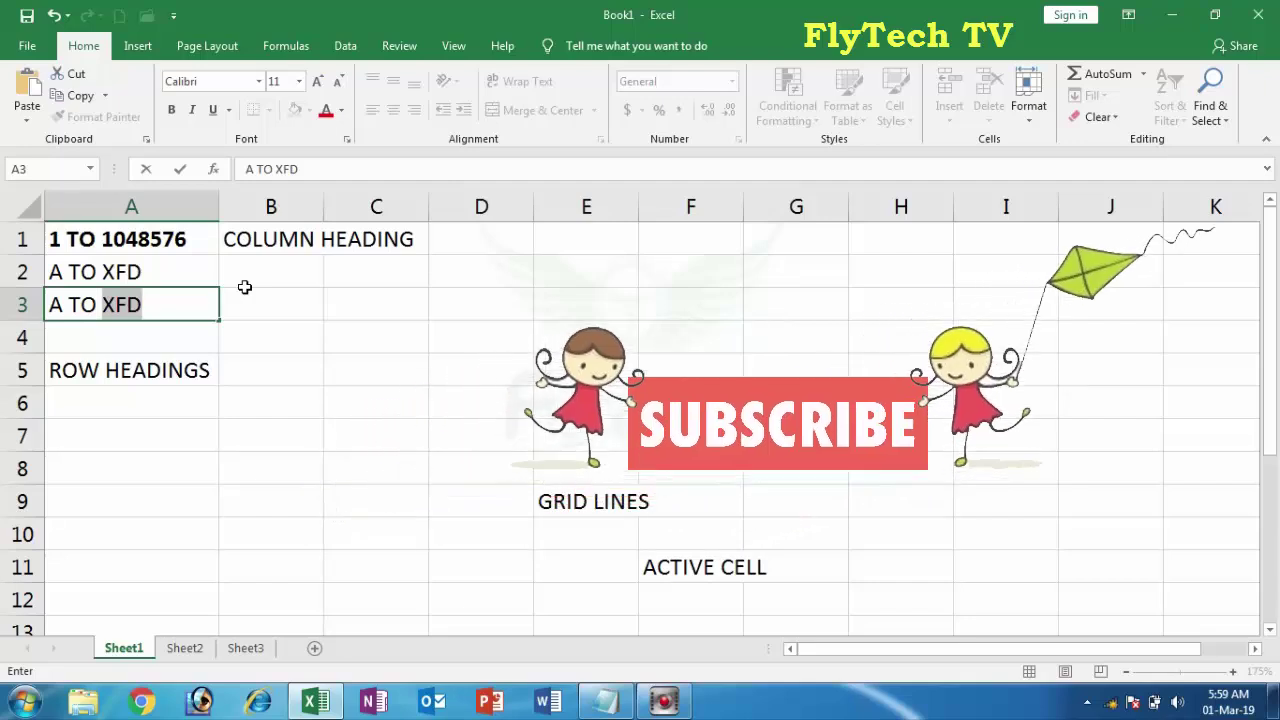
text(Z)
key(Return)
text(AA TO )
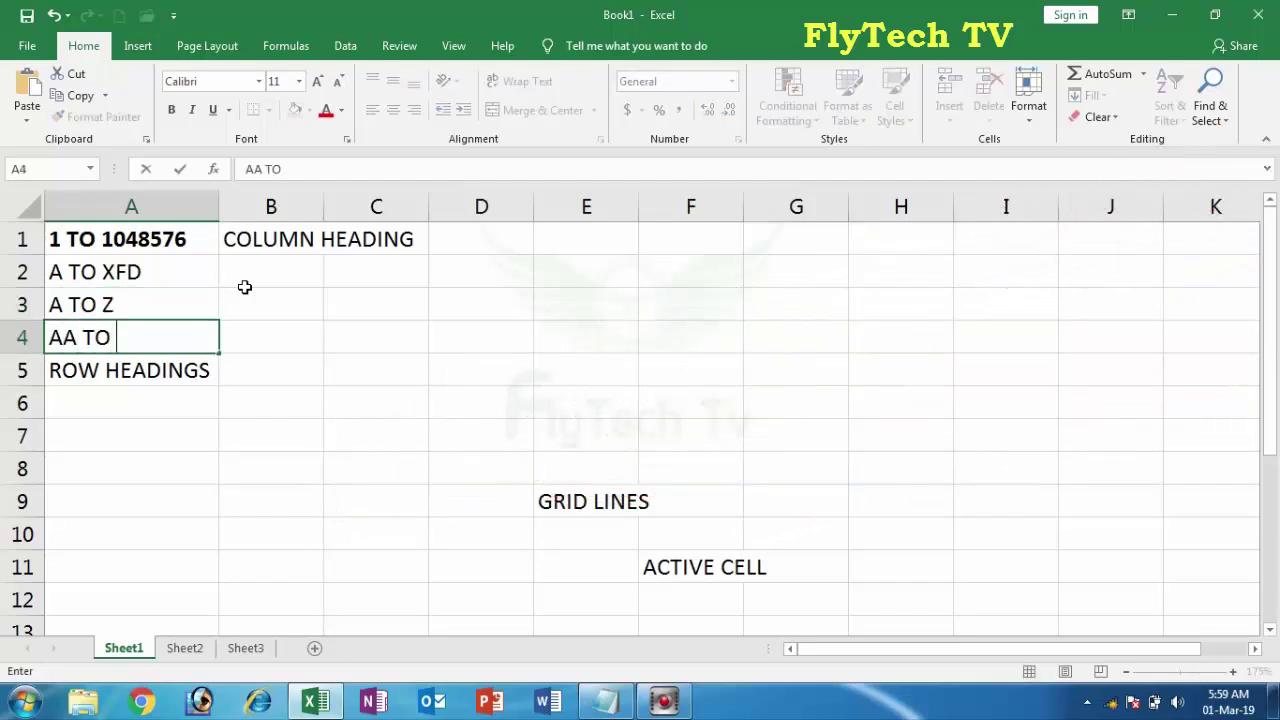
text(AZ)
key(Return)
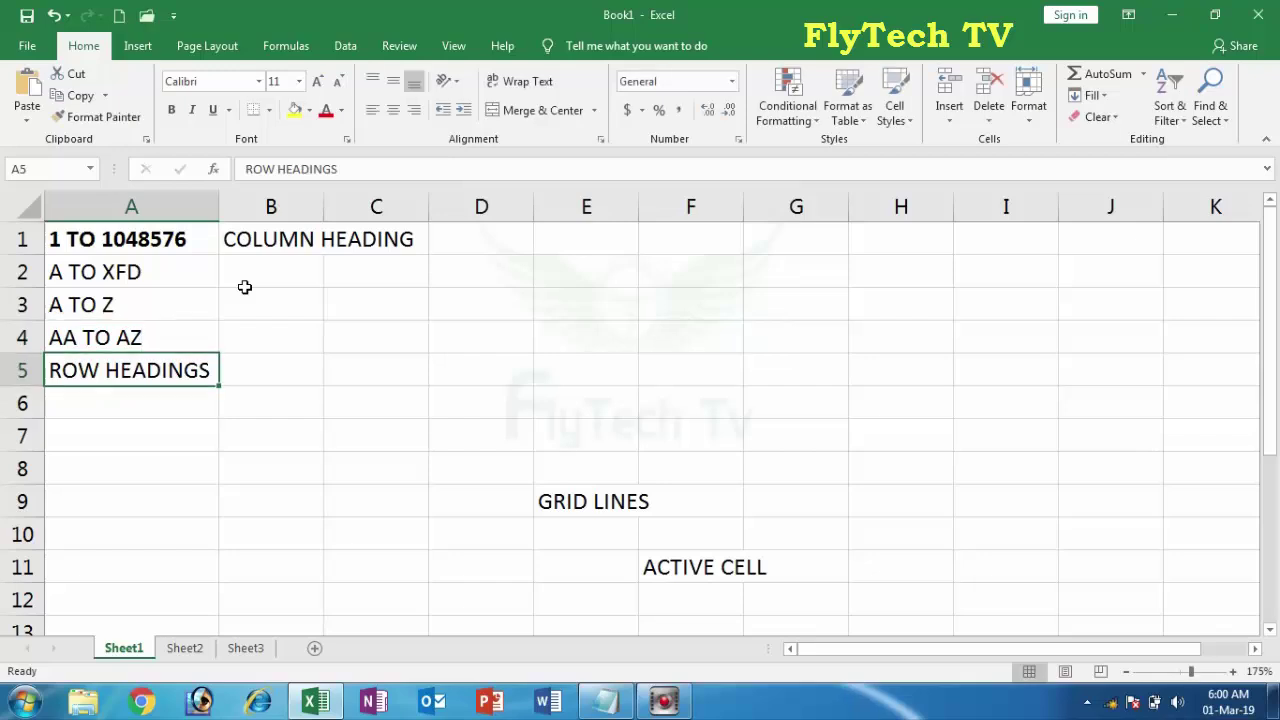
key(Up)
key(Up)
key(Up)
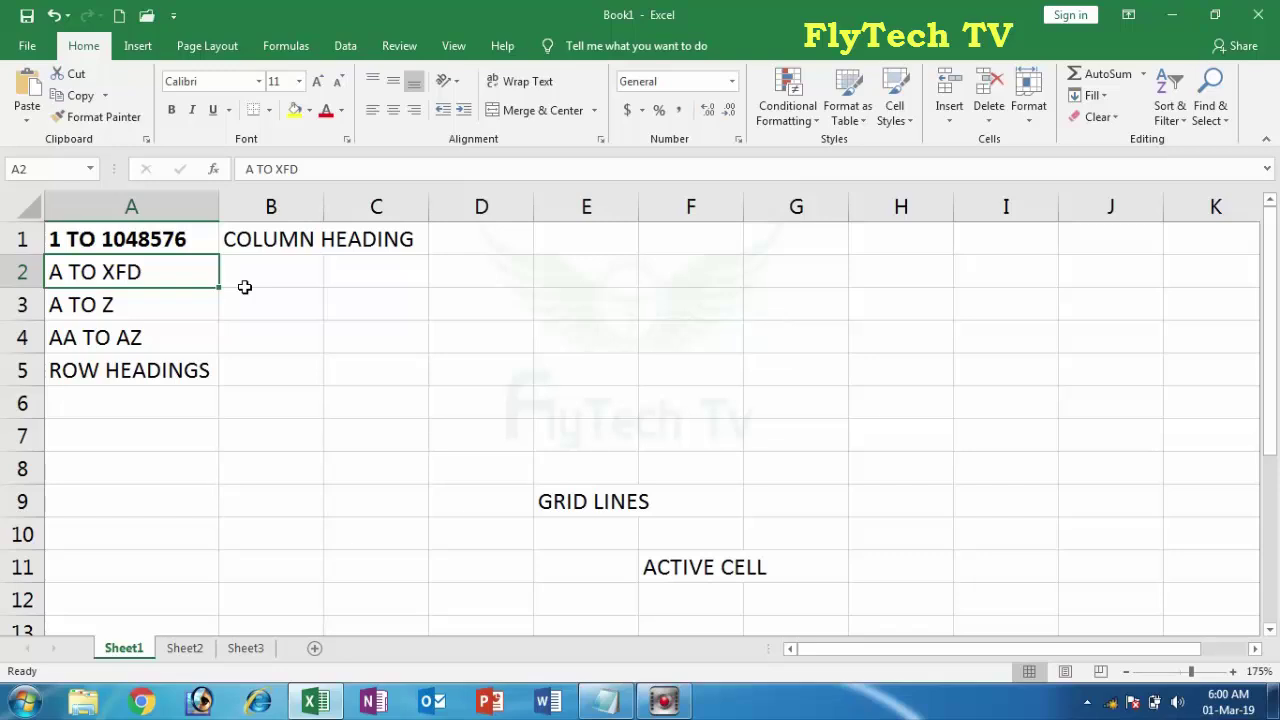
Confirm XFD is the last column, then enter 1 TO 16384 in cell B2.
key(ctrl+Right)
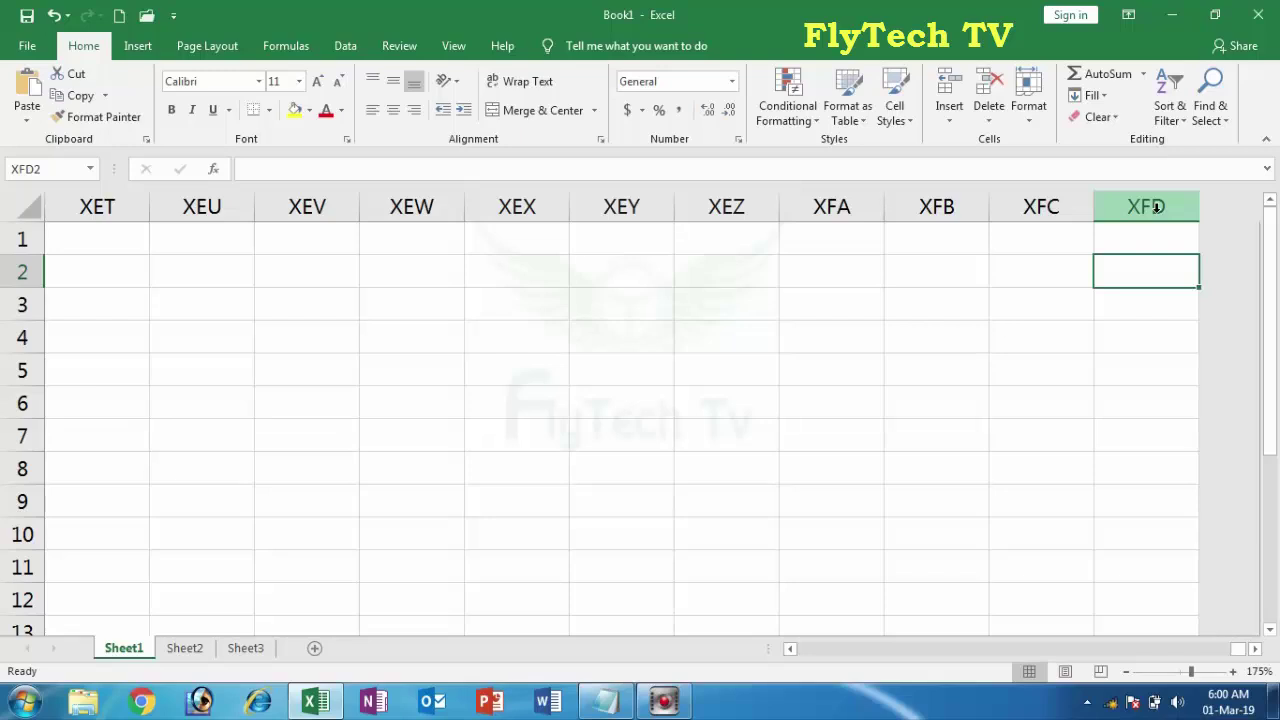
key(ctrl+Left)
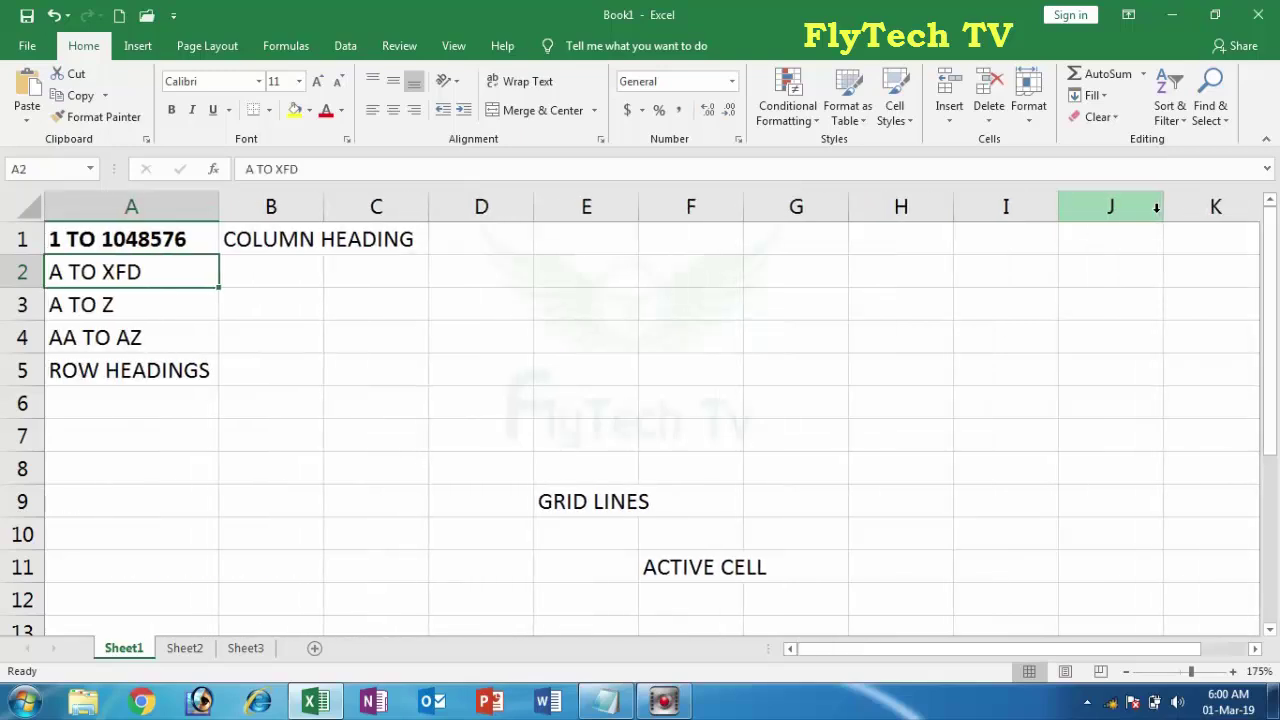
key(ctrl+Right)
key(ctrl+Left)
key(Right)
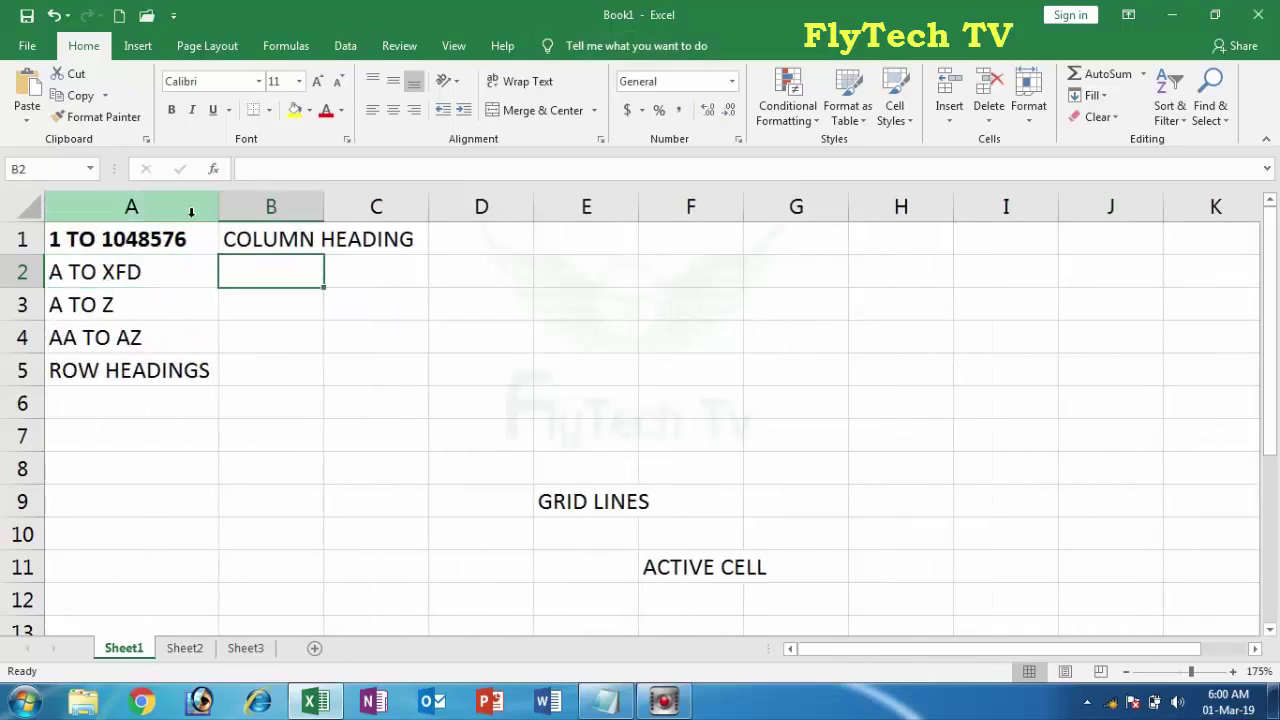
text(1 TO 16)
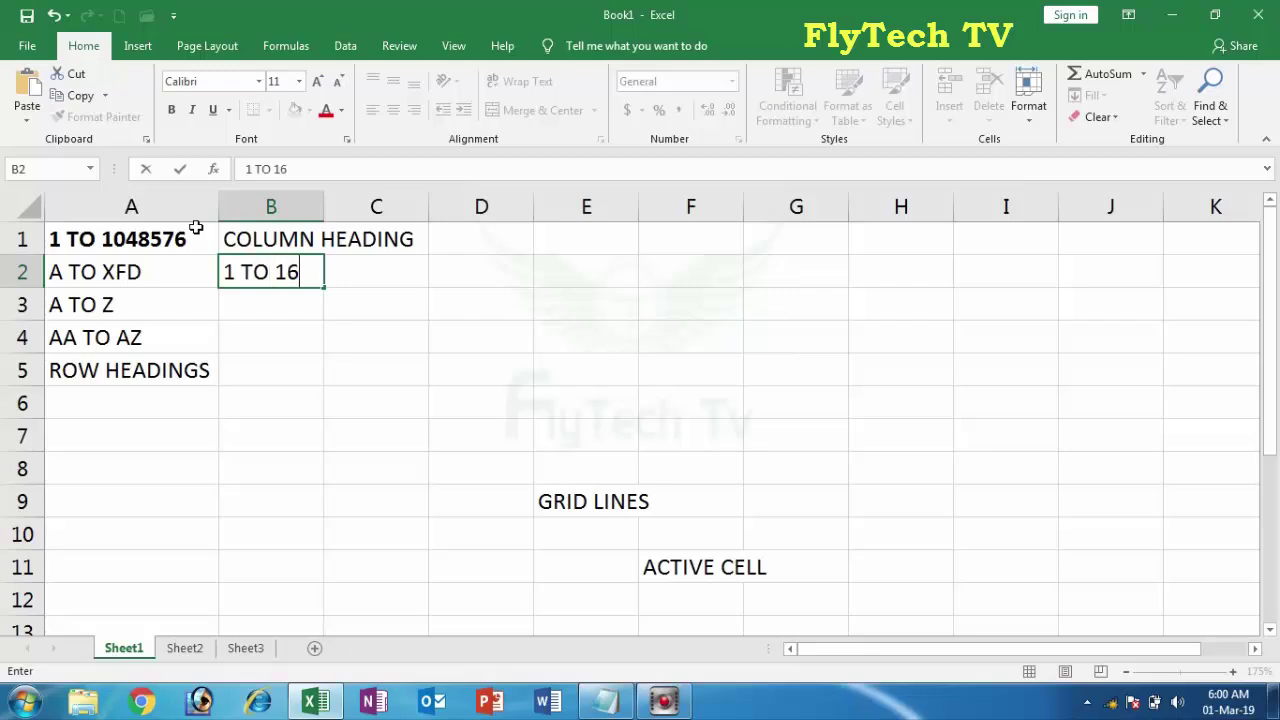
text(384)
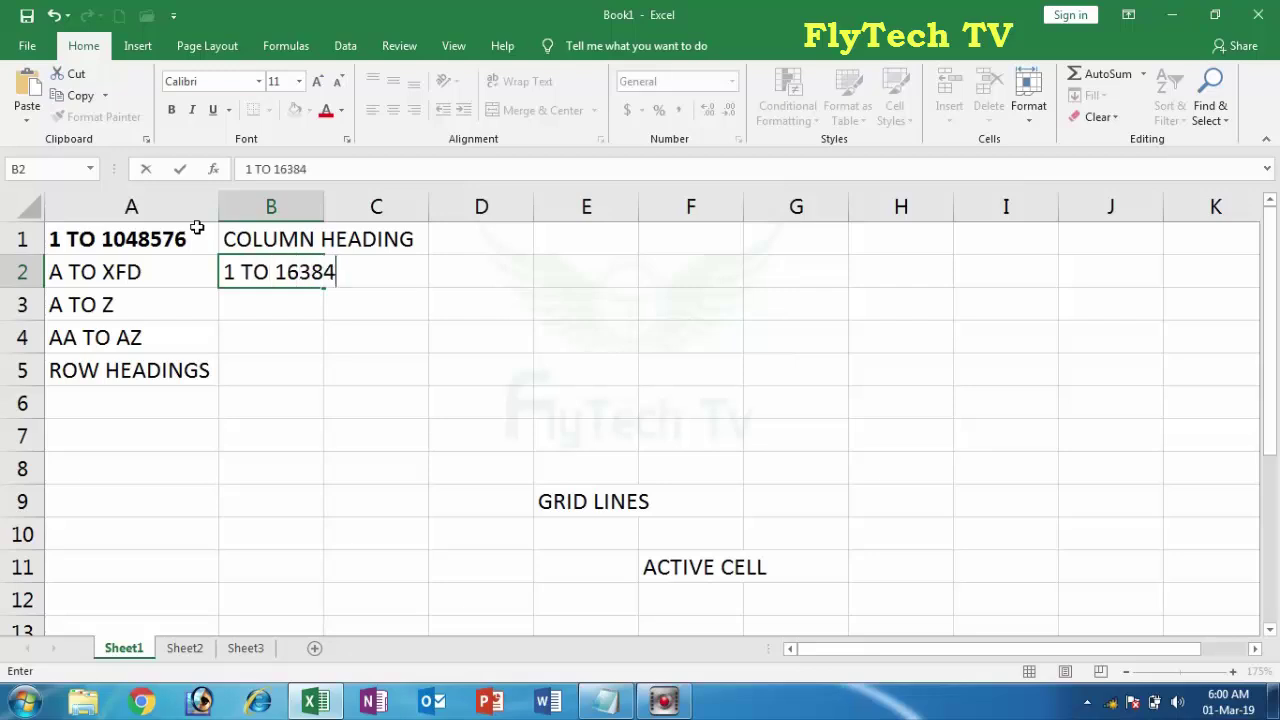
key(Return)
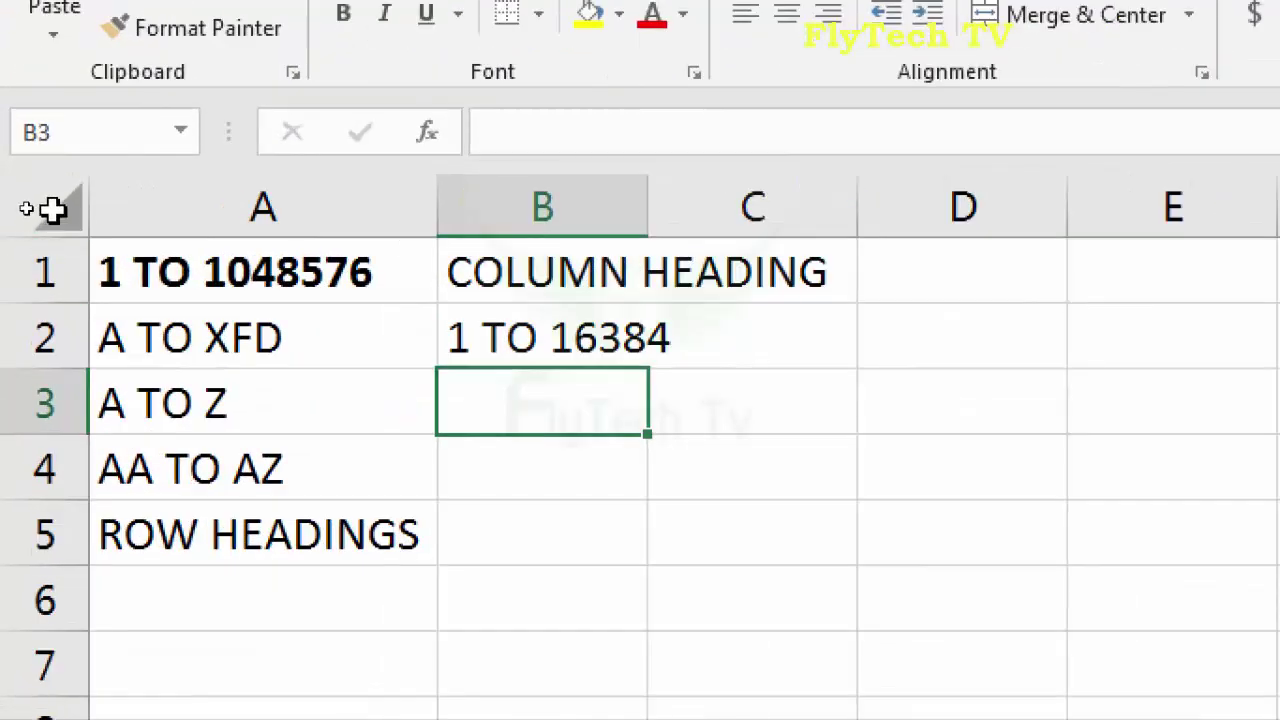
Select the whole sheet and widen the Name Box to read 1048576R x 16384C.
click(52, 208)
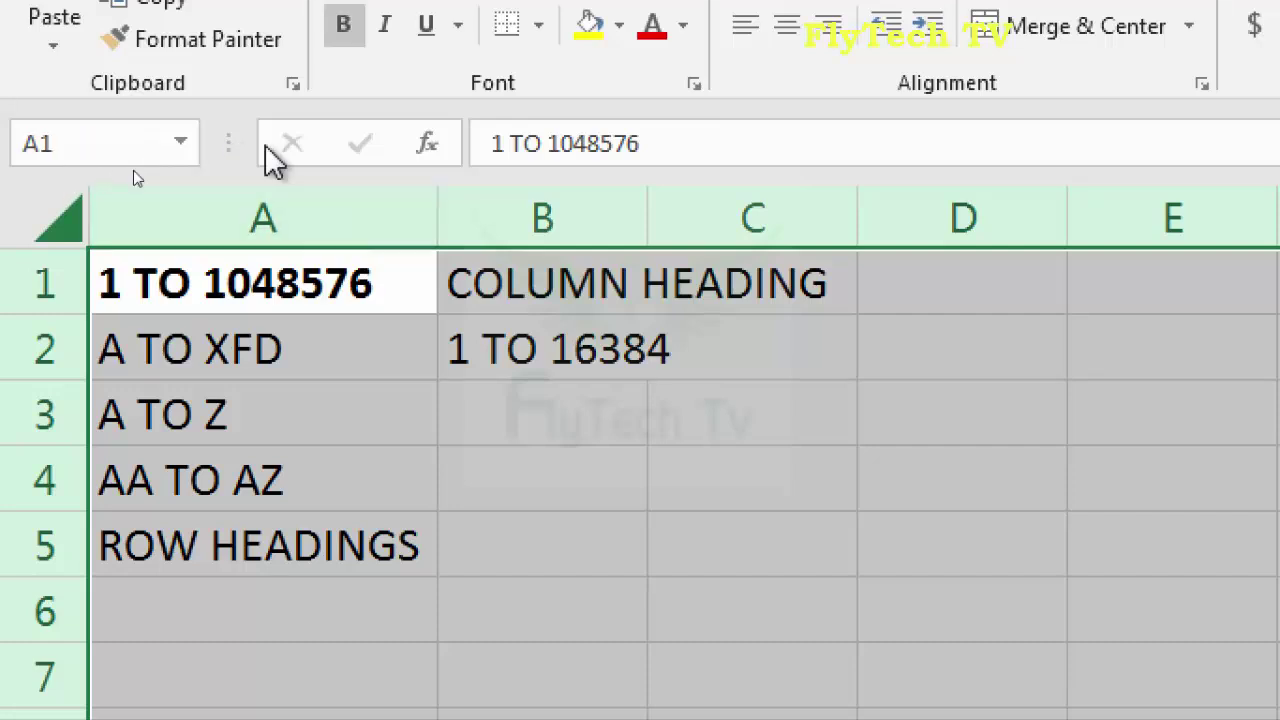
drag(233, 145, 354, 150)
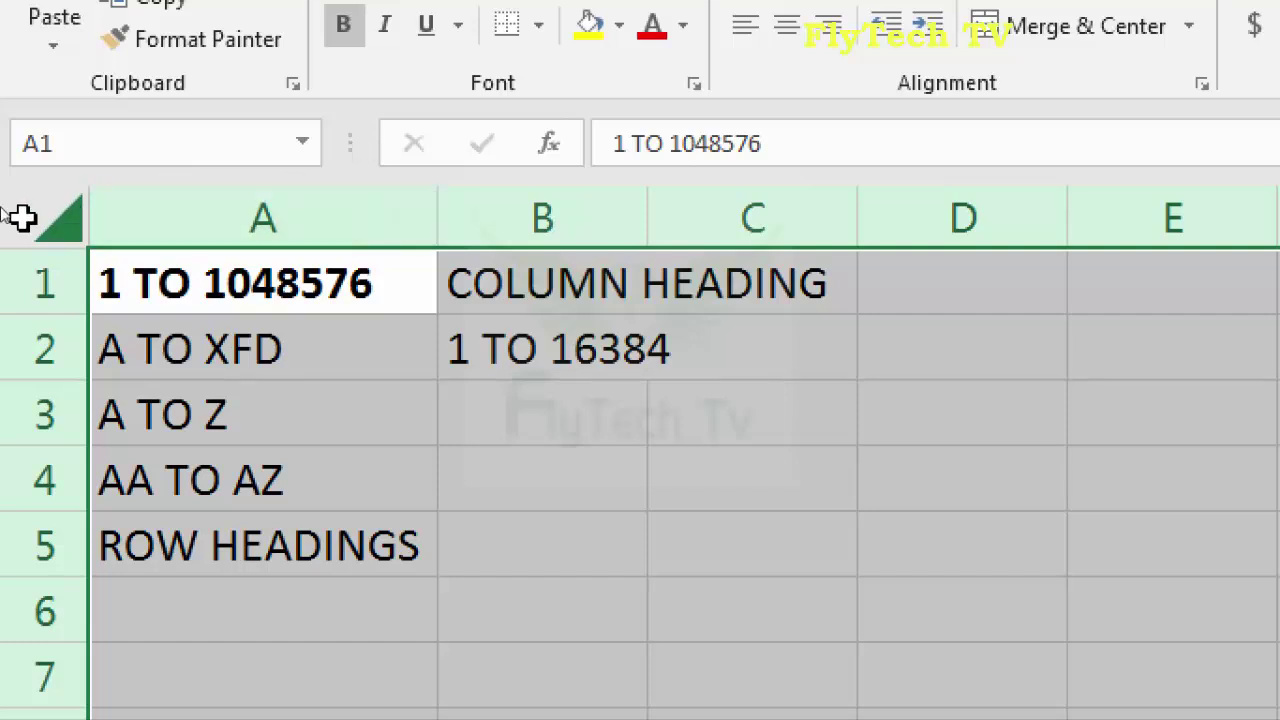
click(48, 208)
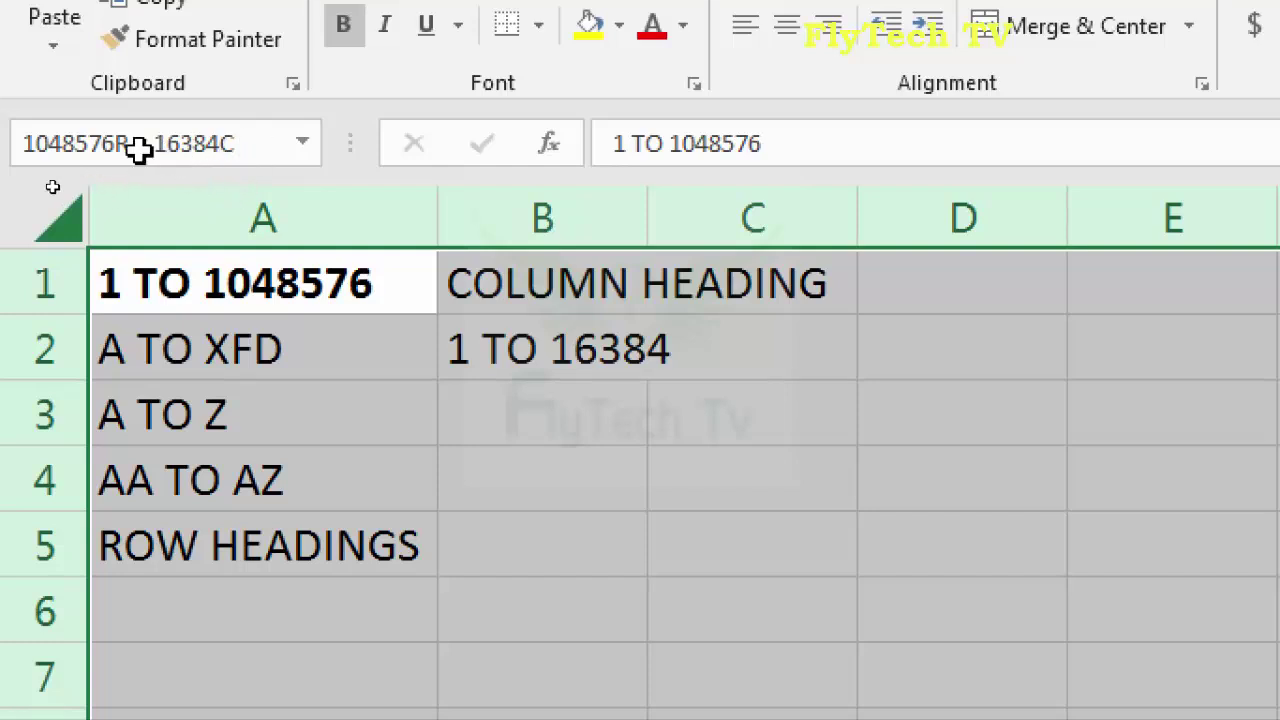
drag(90, 176, 70, 192)
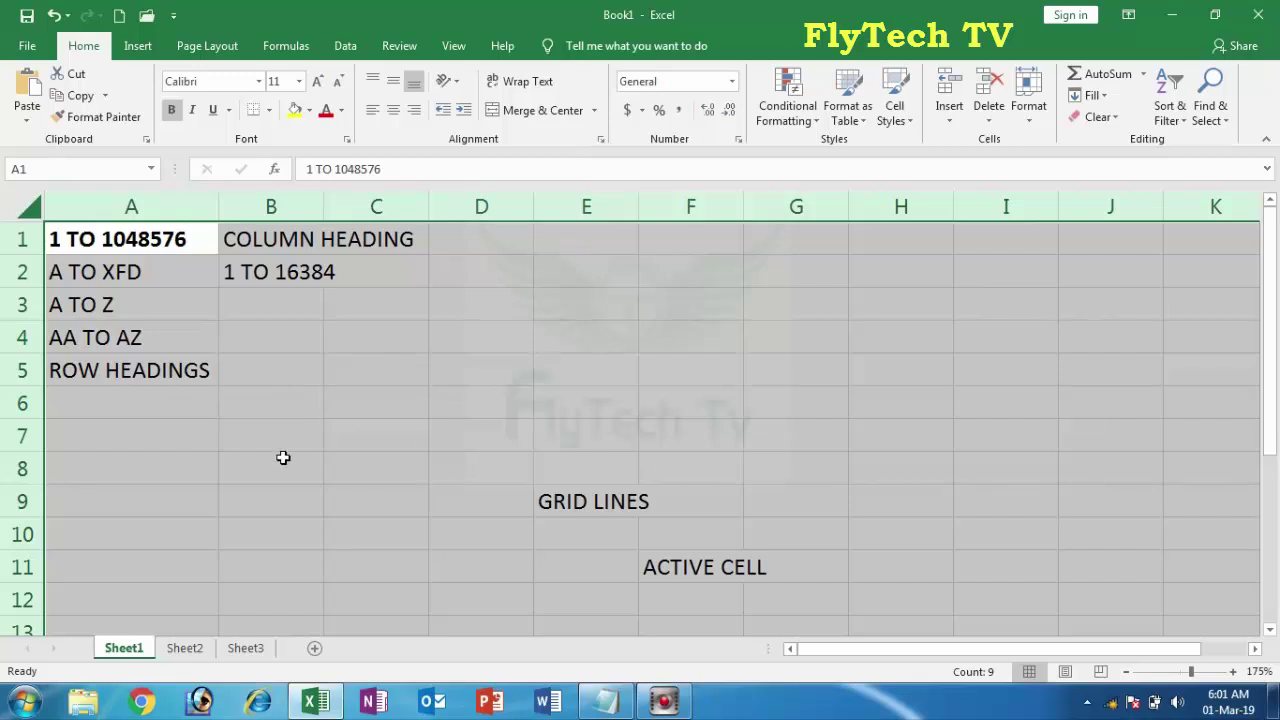
Click several cells to demonstrate how the active cell moves.
click(315, 378)
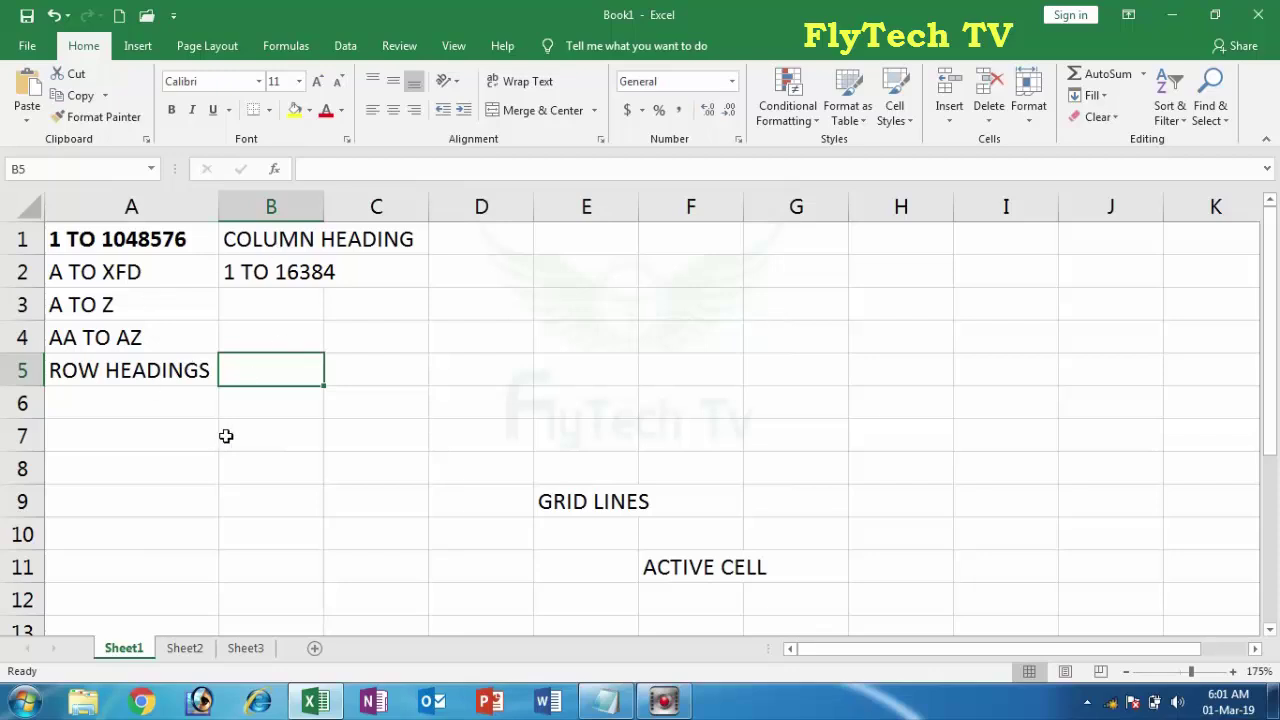
scroll(400, 406, down, 1)
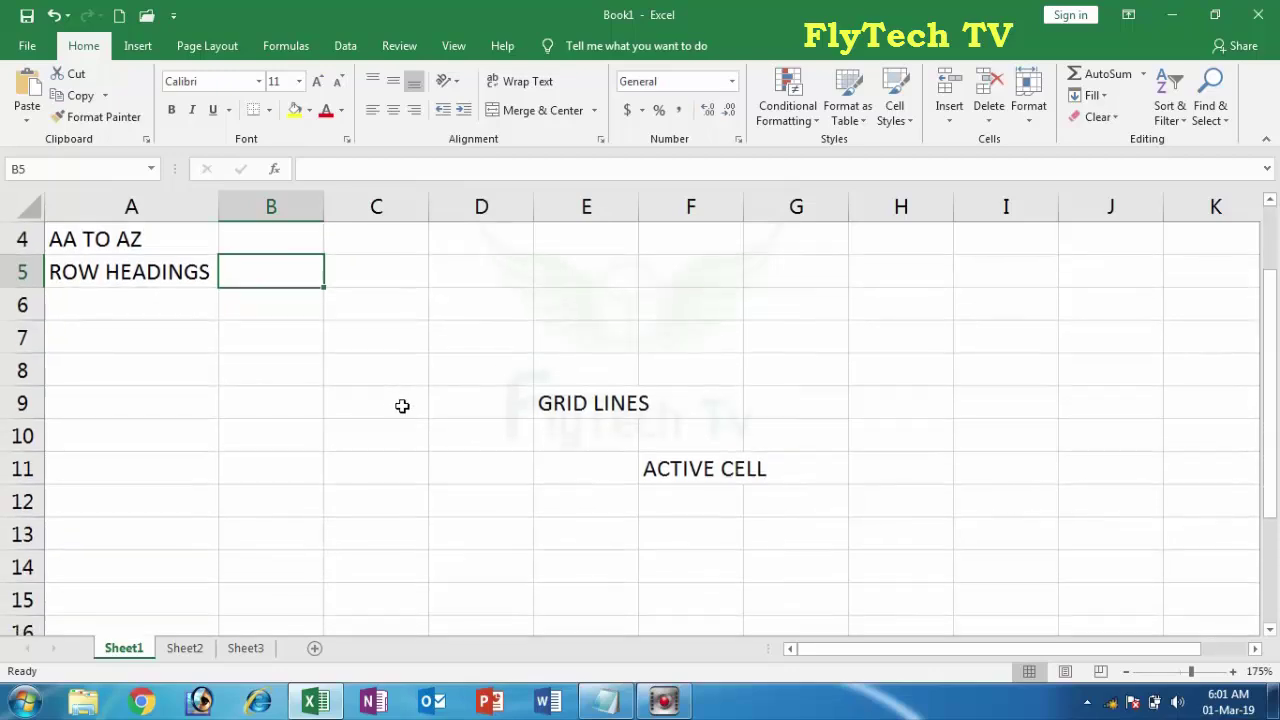
click(585, 402)
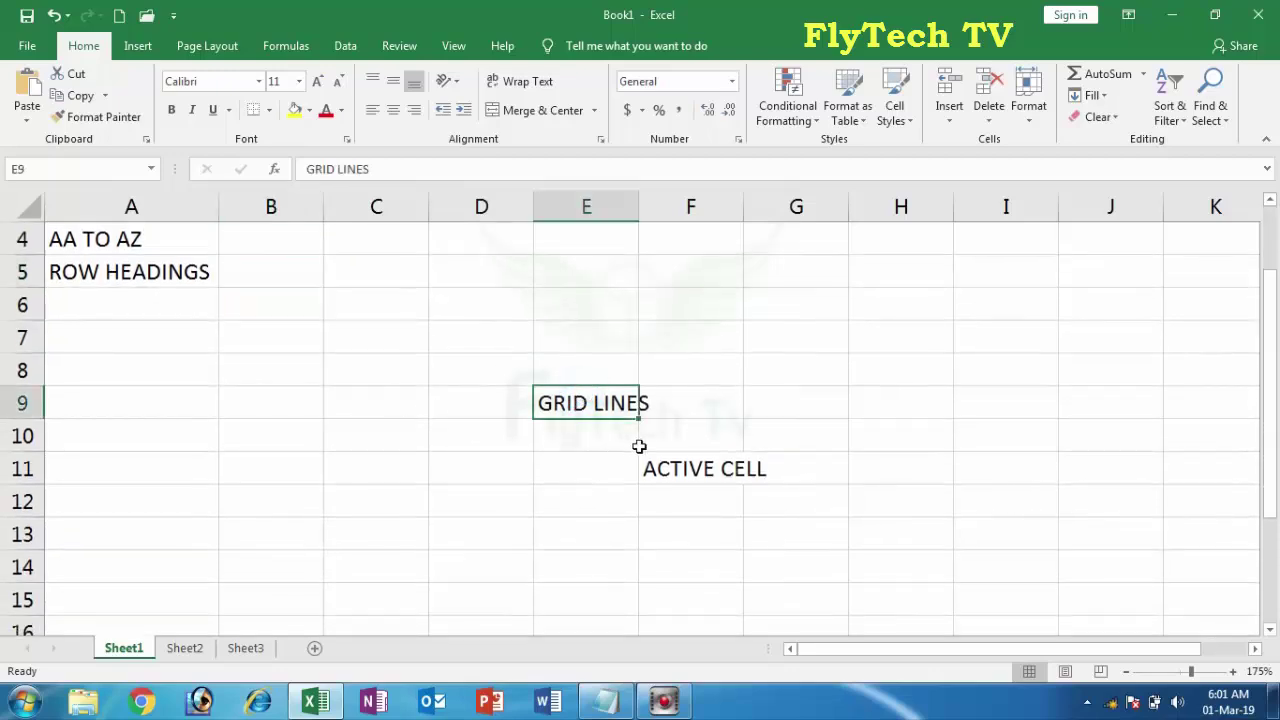
click(415, 312)
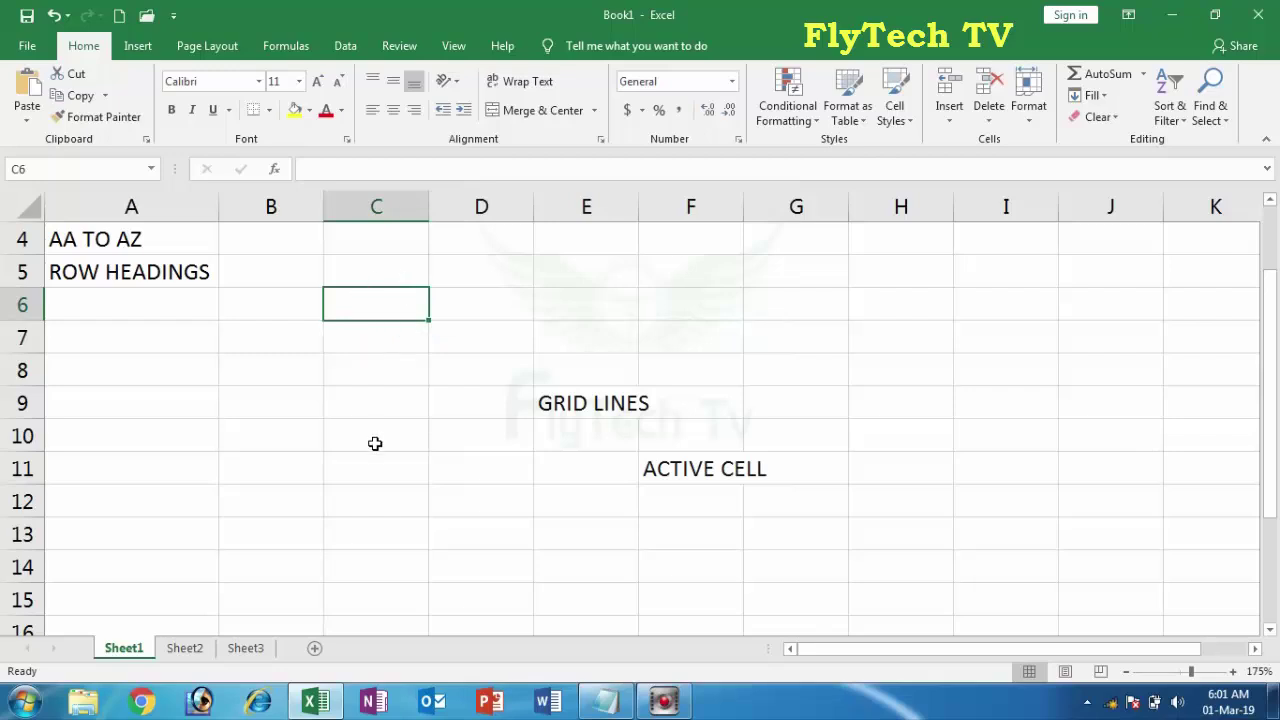
scroll(375, 443, up, 1)
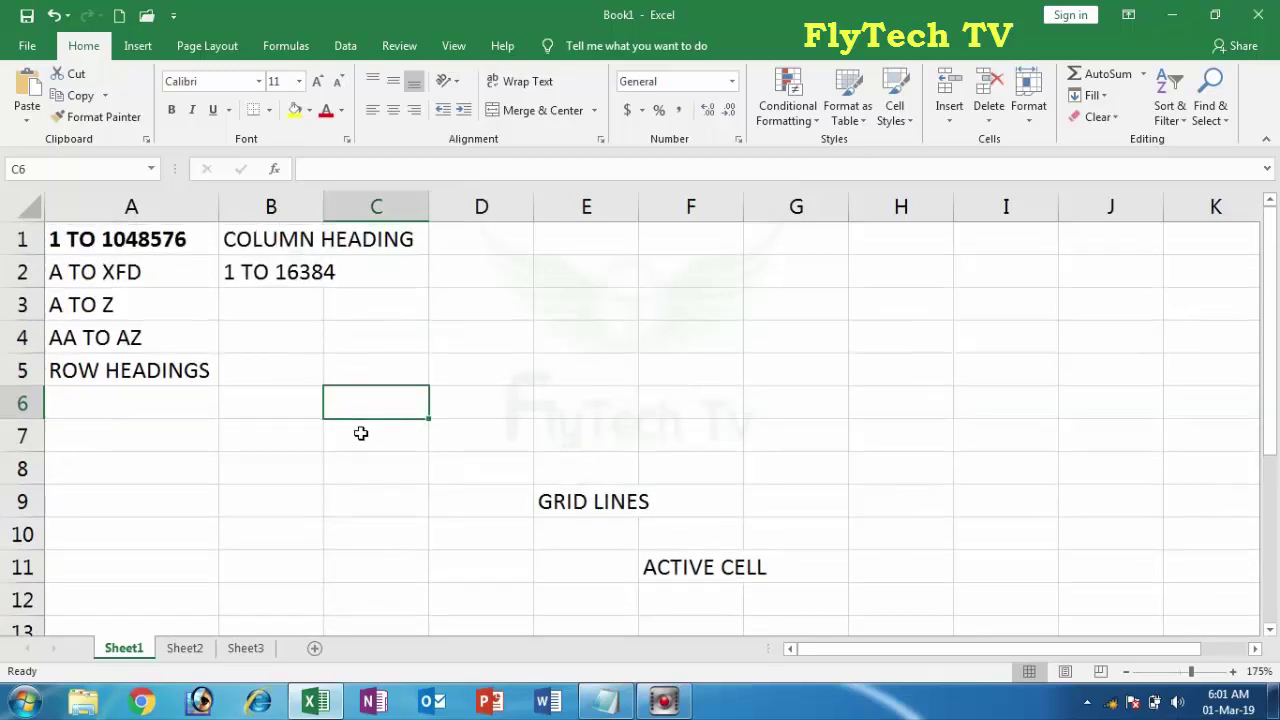
click(245, 428)
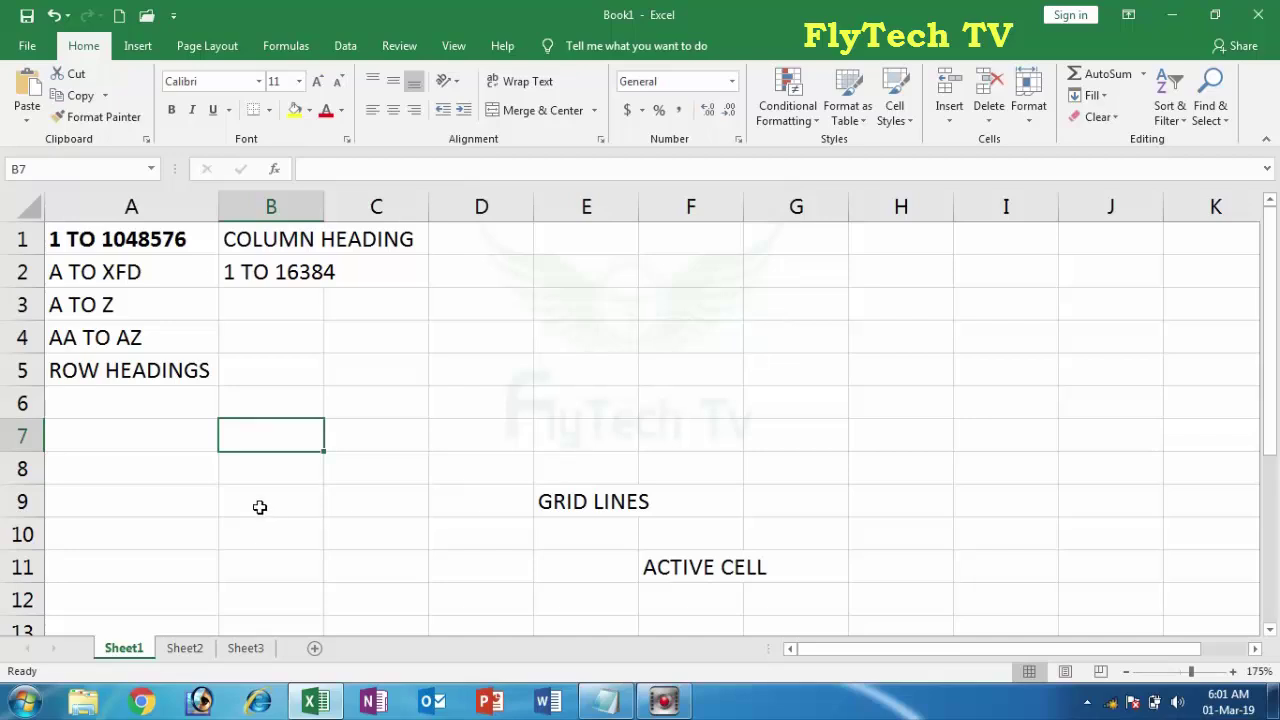
click(836, 564)
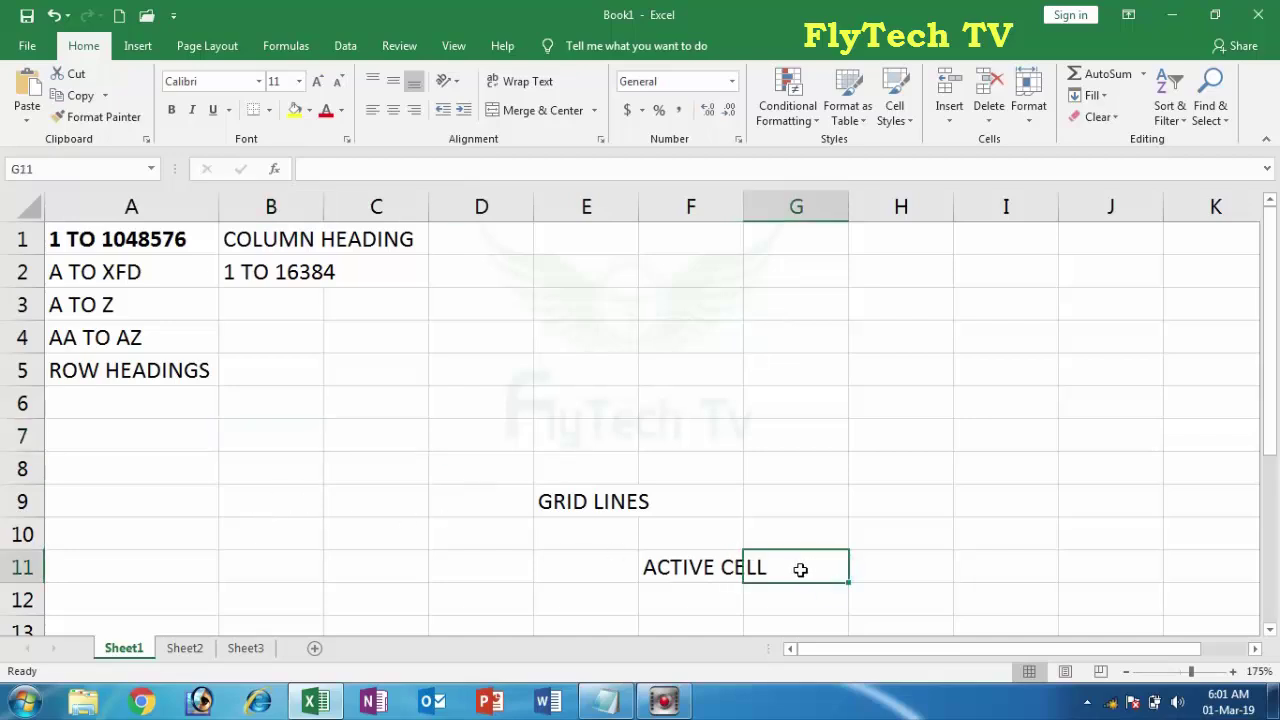
Select A1:G11 and delete all the notes in it.
drag(56, 240, 794, 576)
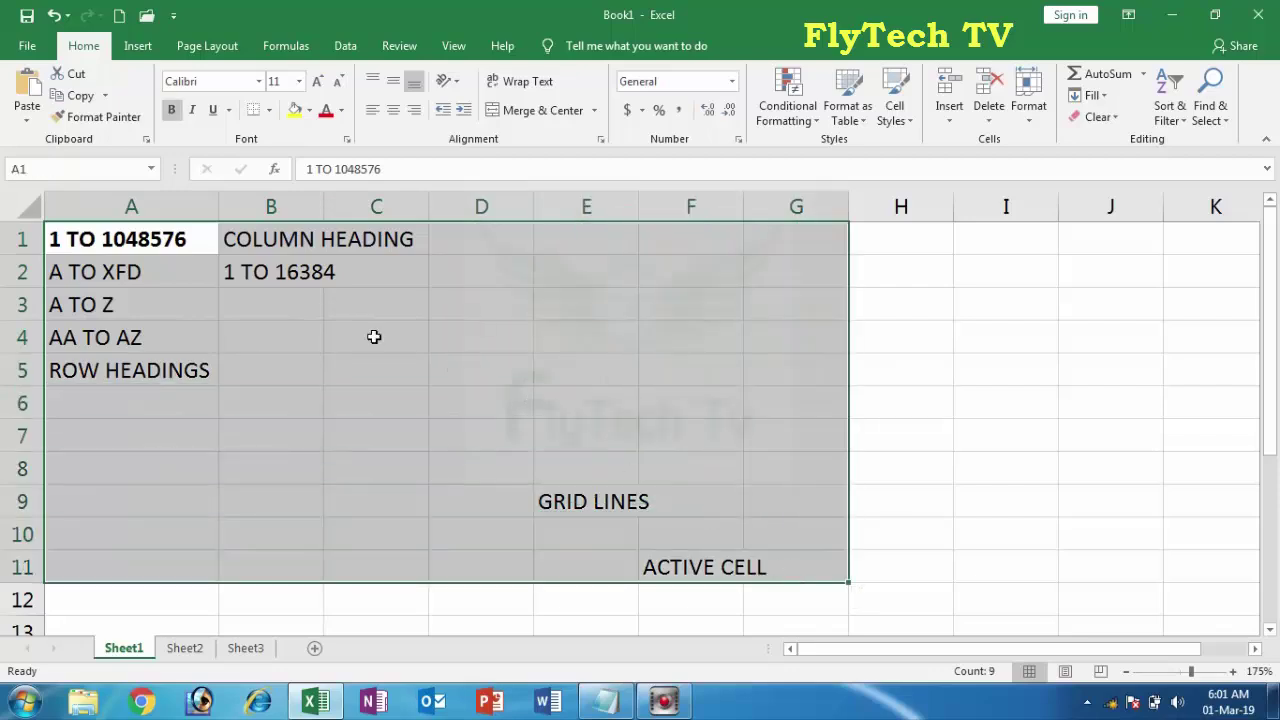
key(Delete)
click(236, 337)
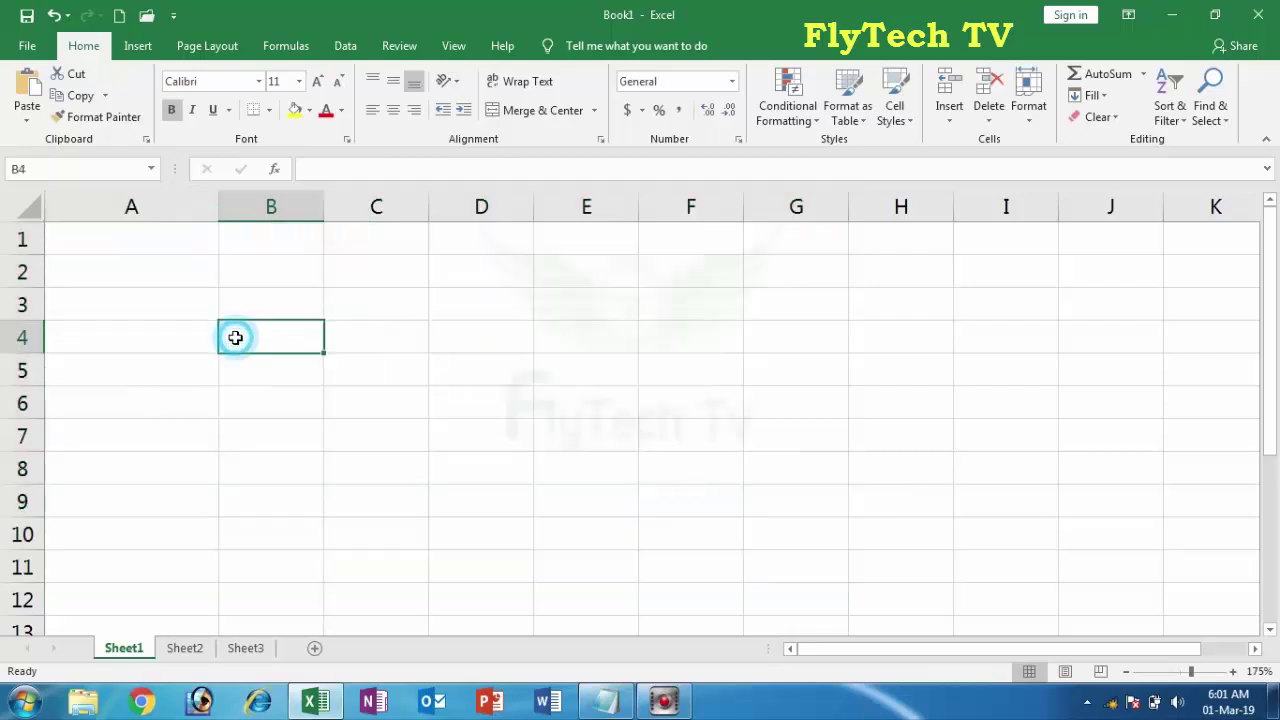
Type the headings Slno, Name, Class, Telugu and Hindi across A1:E1.
click(171, 249)
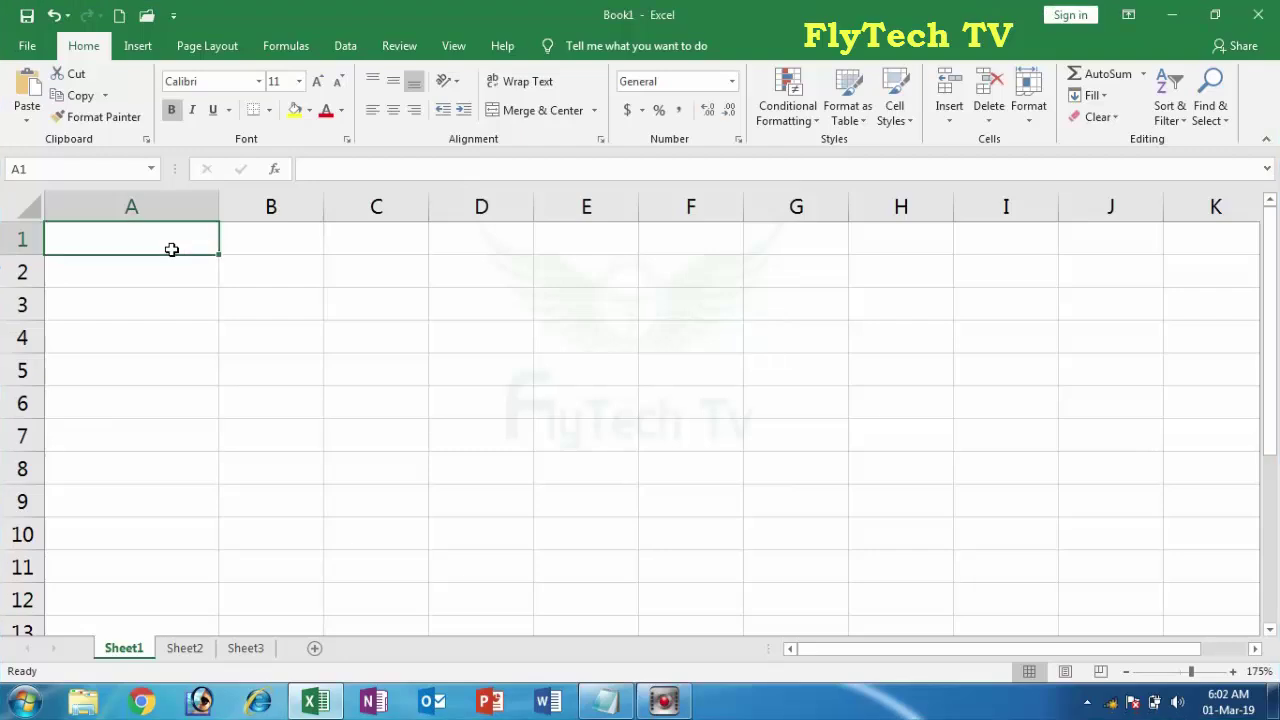
text(Slno)
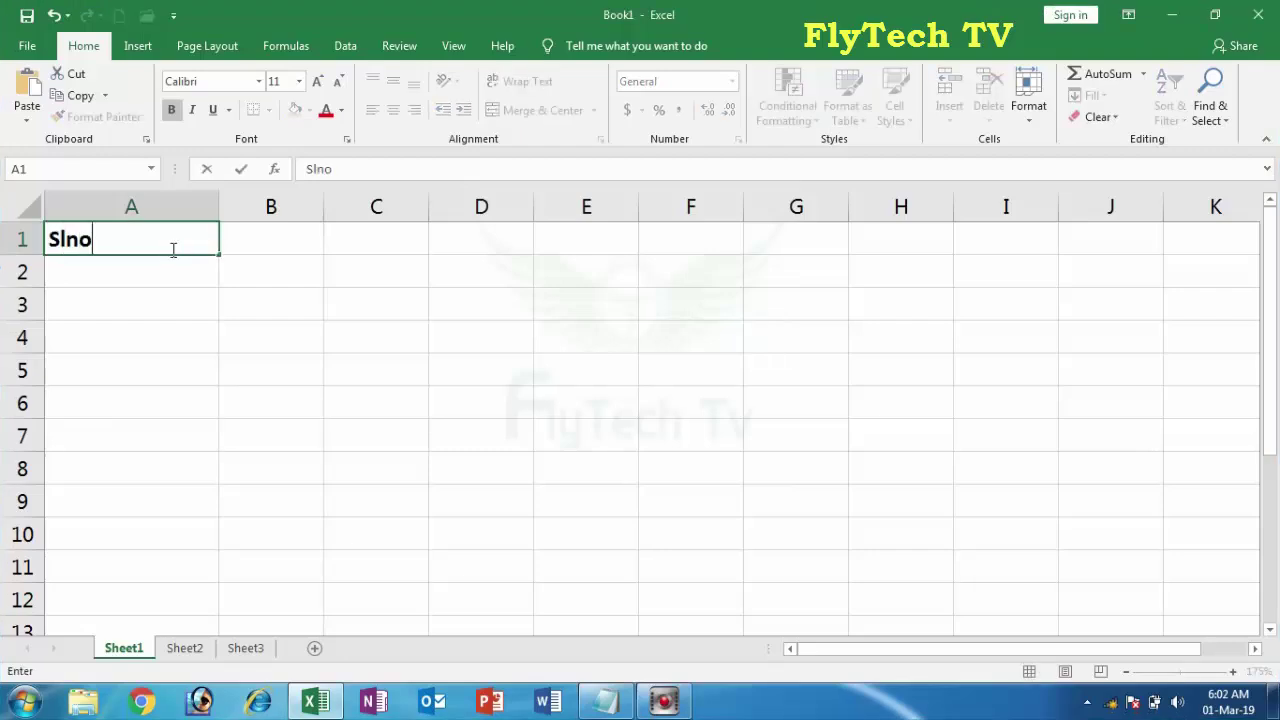
key(Tab)
text(Name)
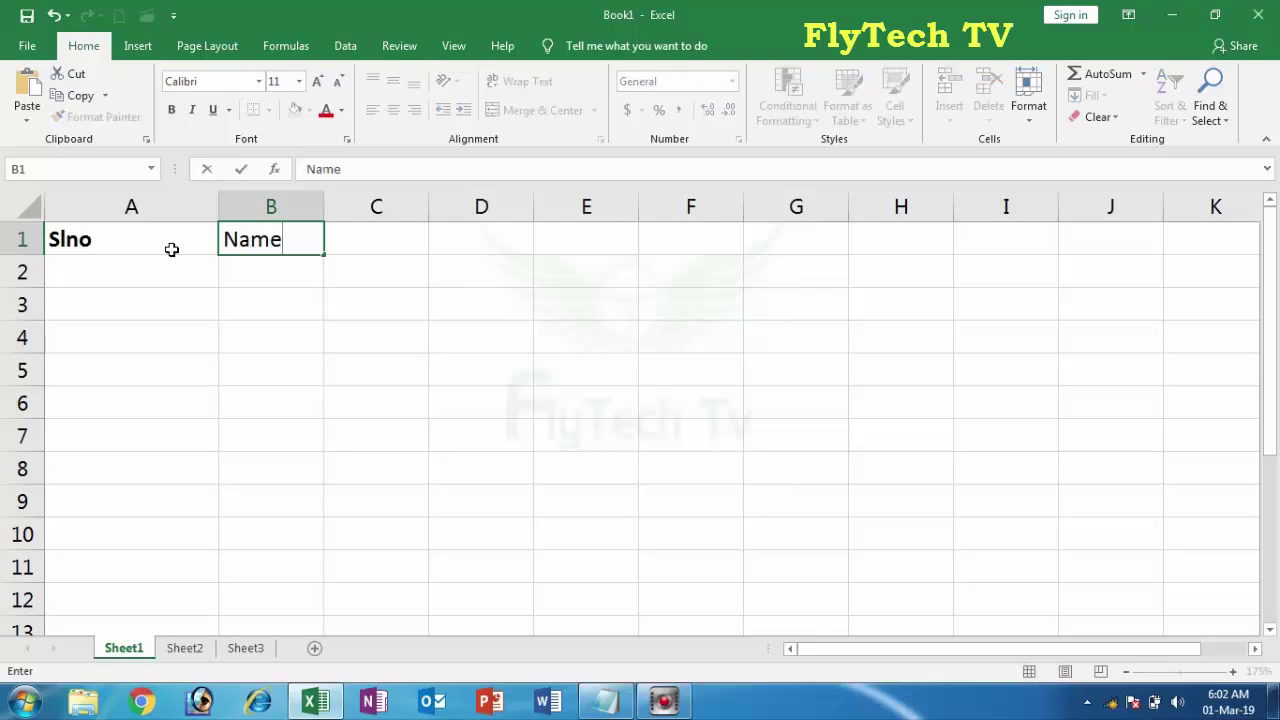
key(Tab)
text(A)
key(BackSpace)
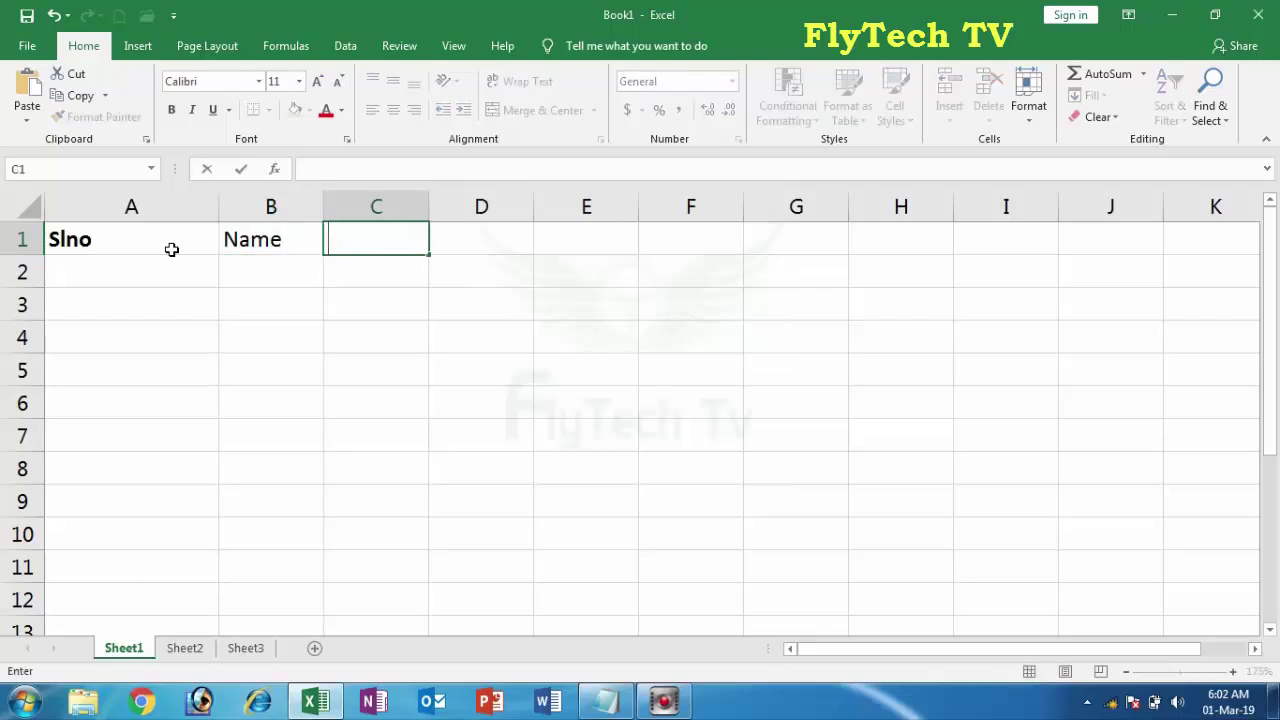
text(Class)
key(Tab)
text(T)
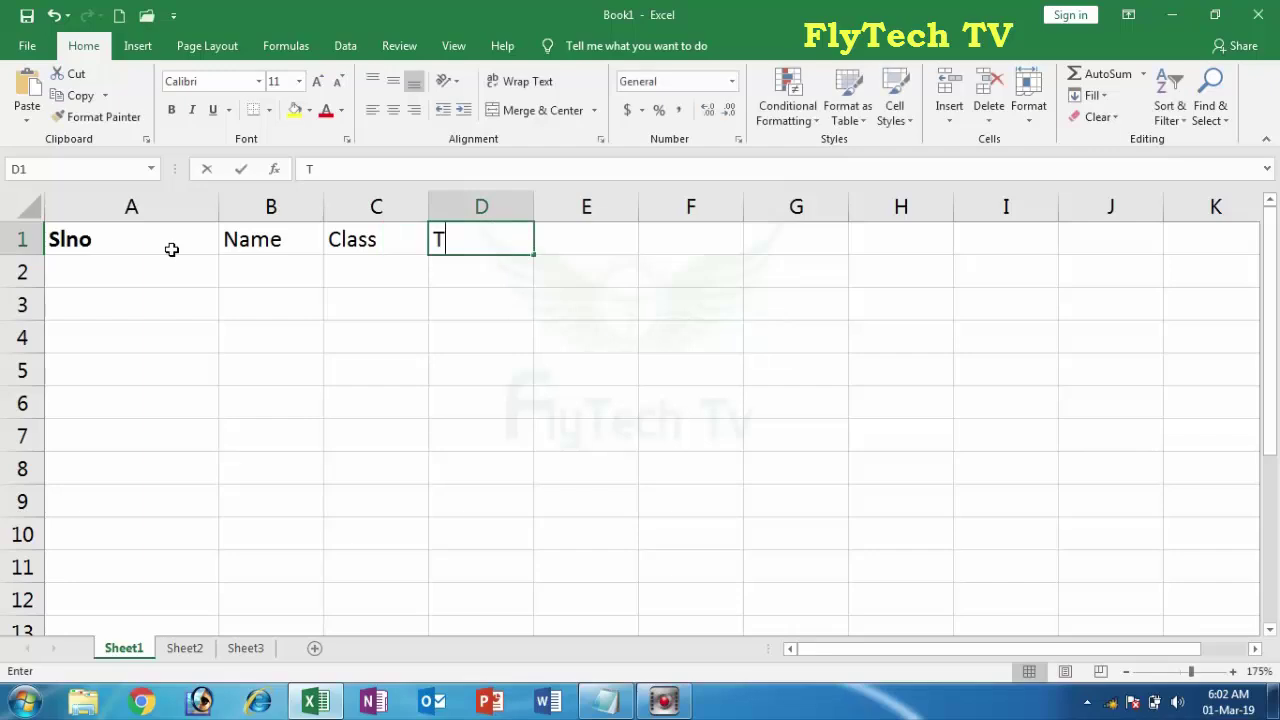
text(elugu)
key(Tab)
text(Hindi)
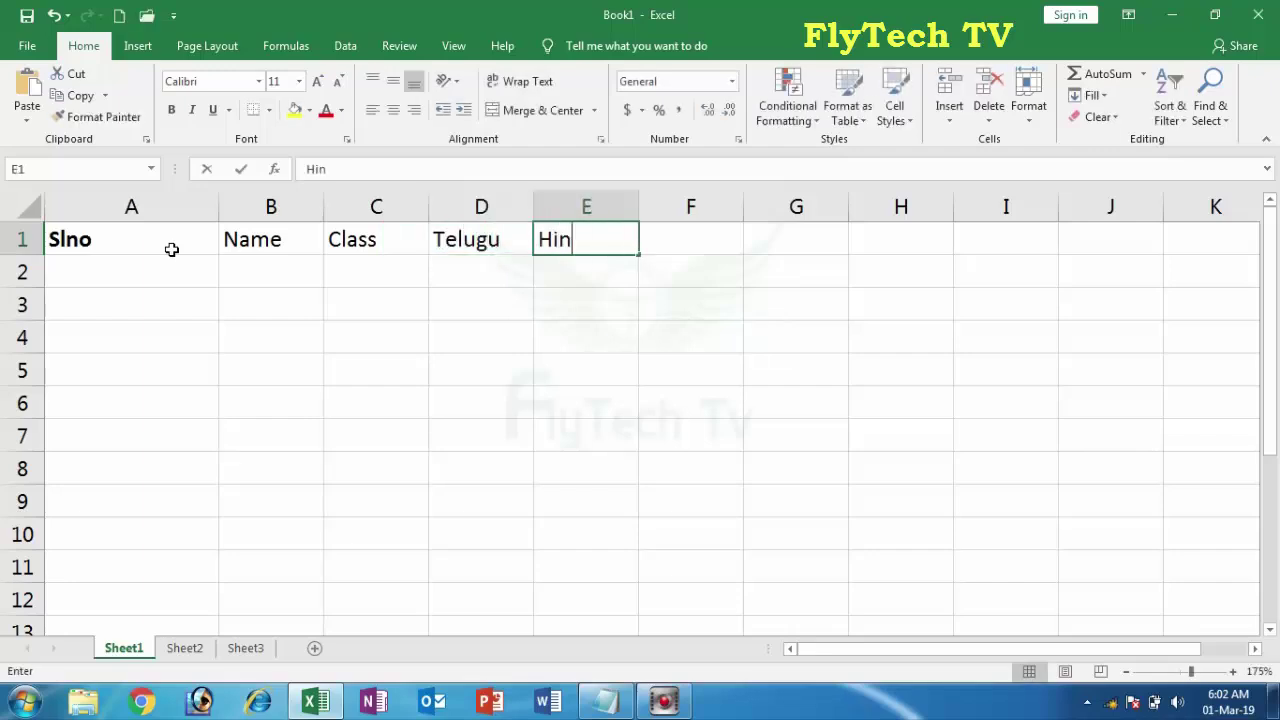
key(Tab)
Add the headings English, Maths, Science, Social, Total and Average across F1:K1.
text(English)
key(Tab)
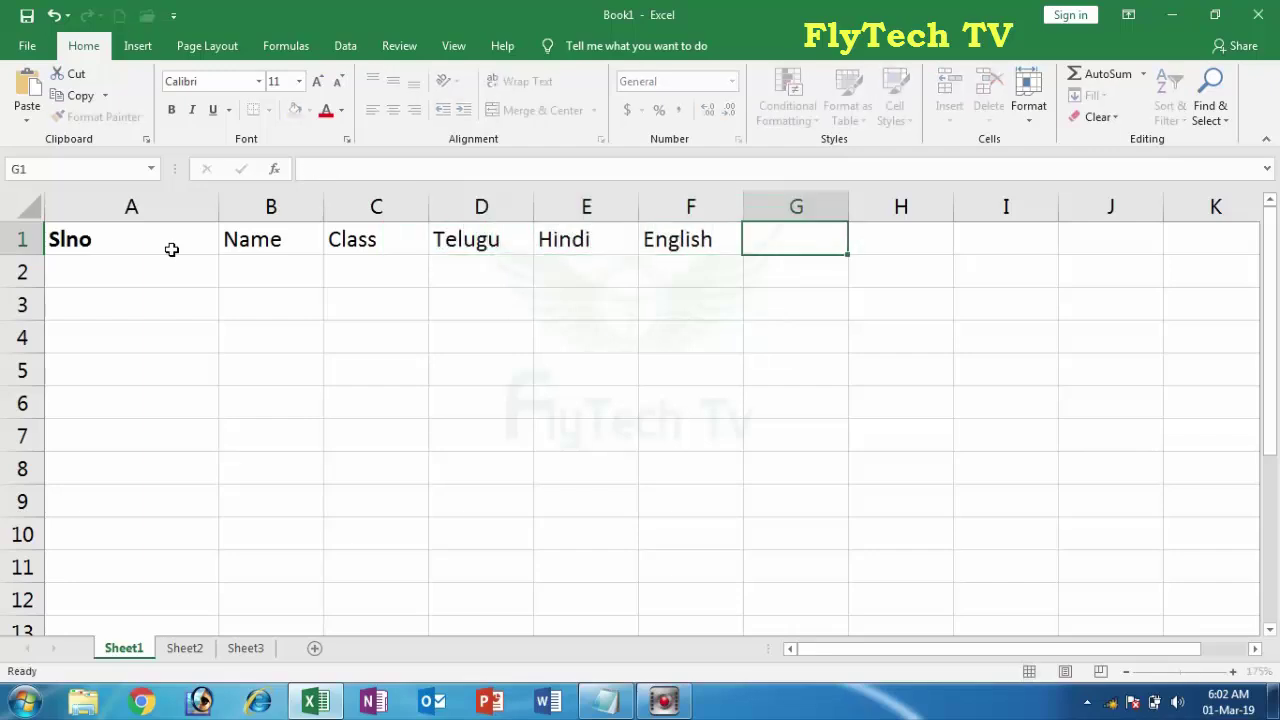
text(Maths)
key(Tab)
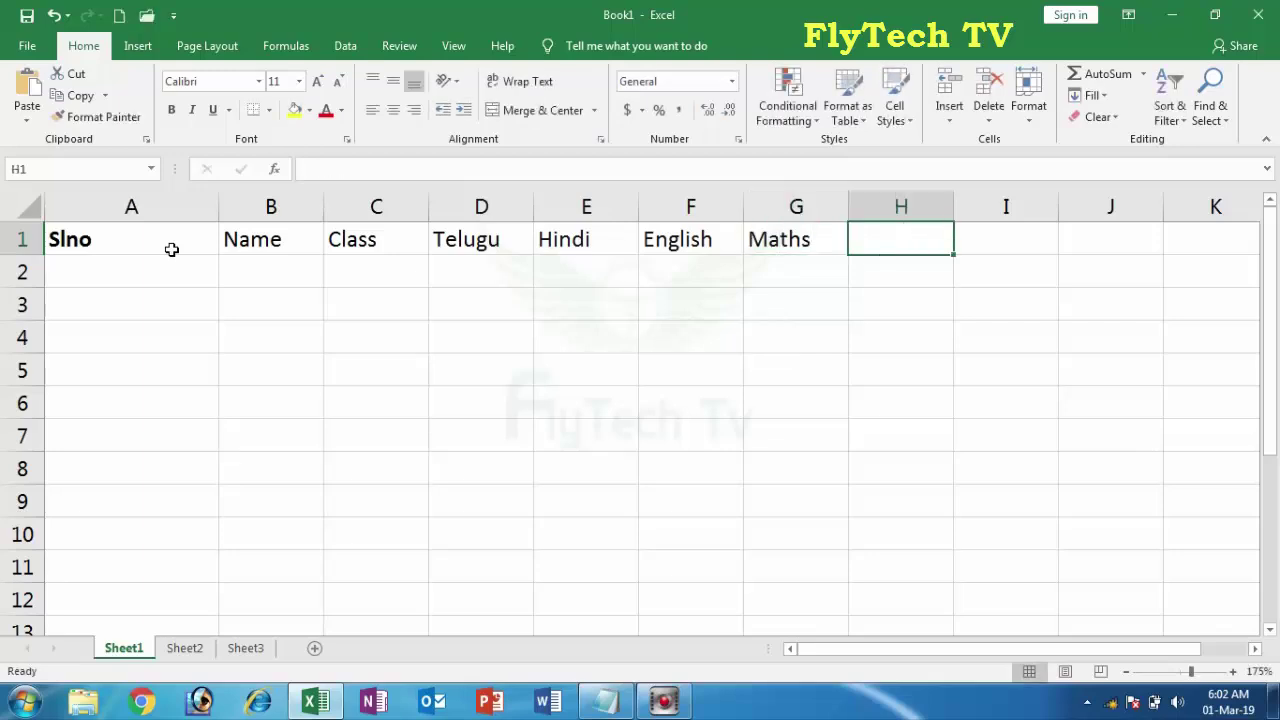
text(Science)
key(Tab)
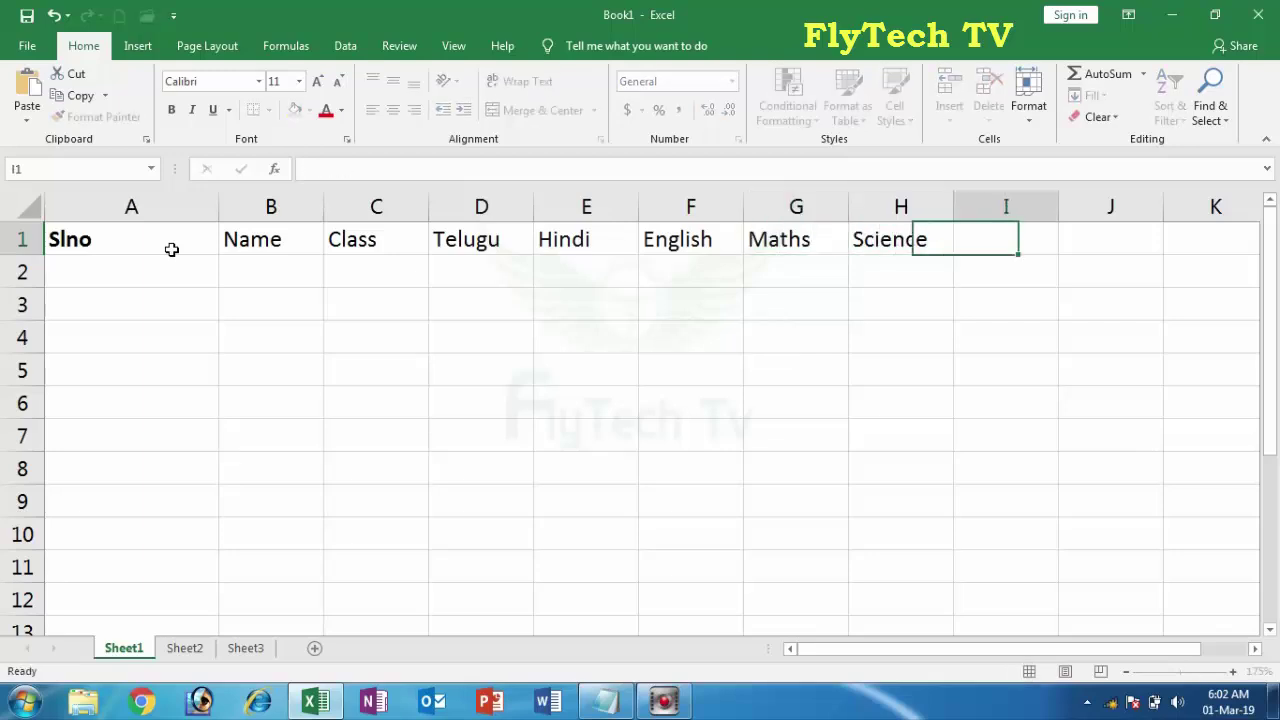
text(Social)
key(Tab)
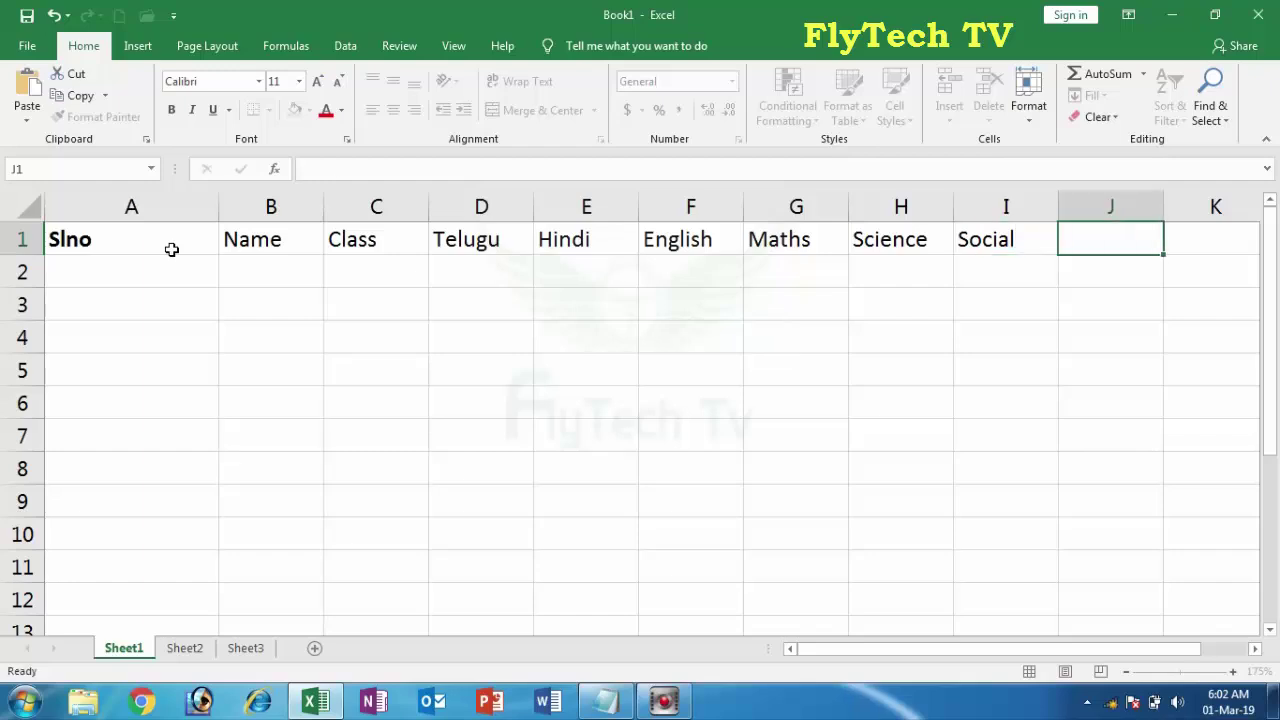
text(Total)
key(Tab)
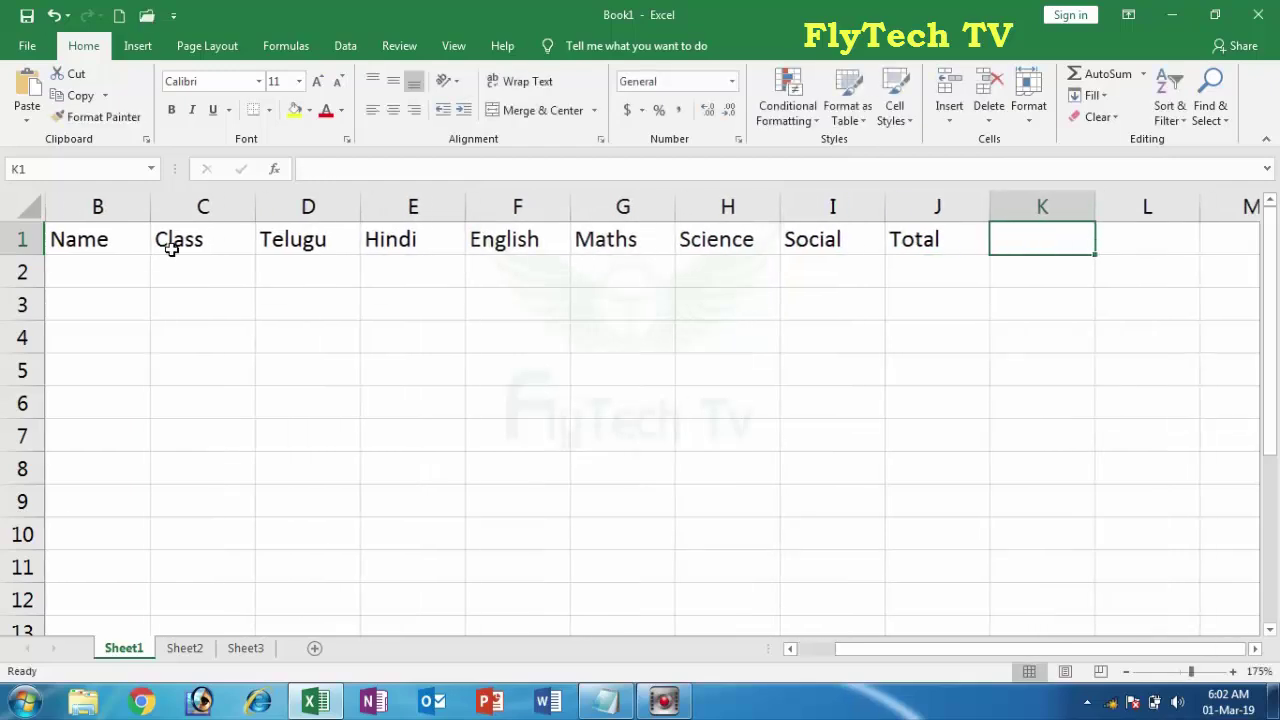
text(Avg)
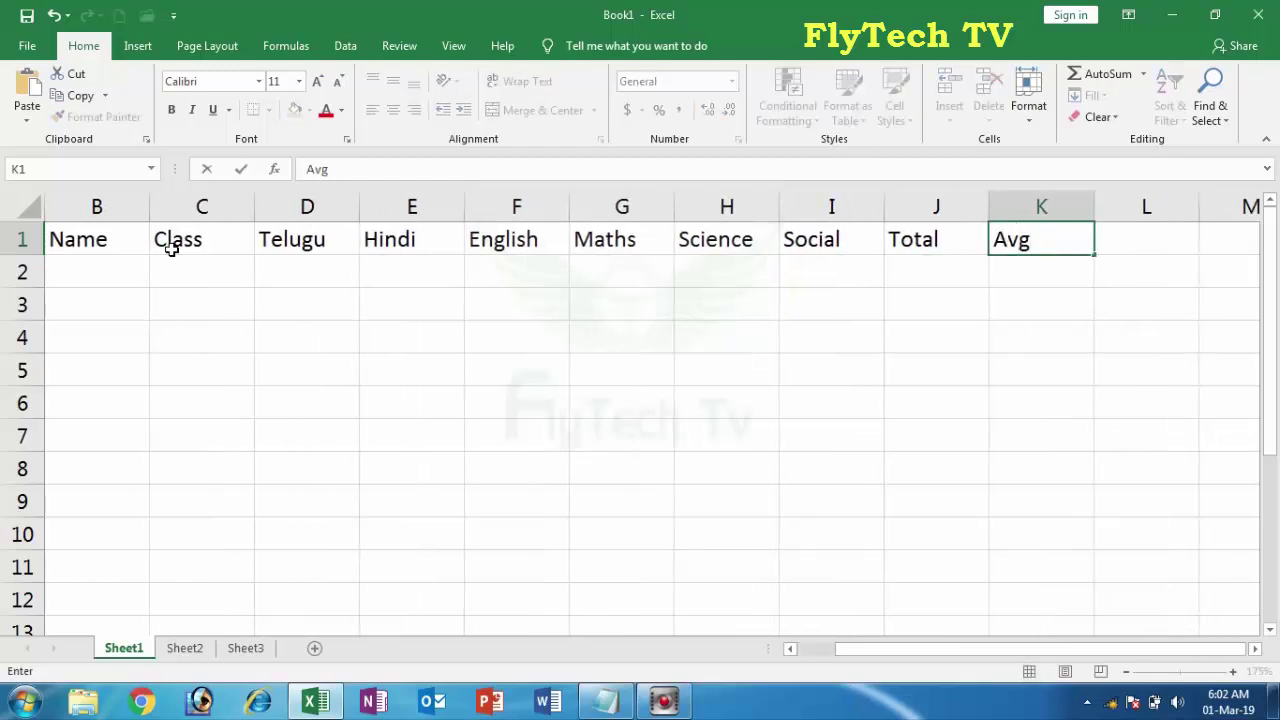
key(BackSpace)
text(erage)
key(ctrl+Return)
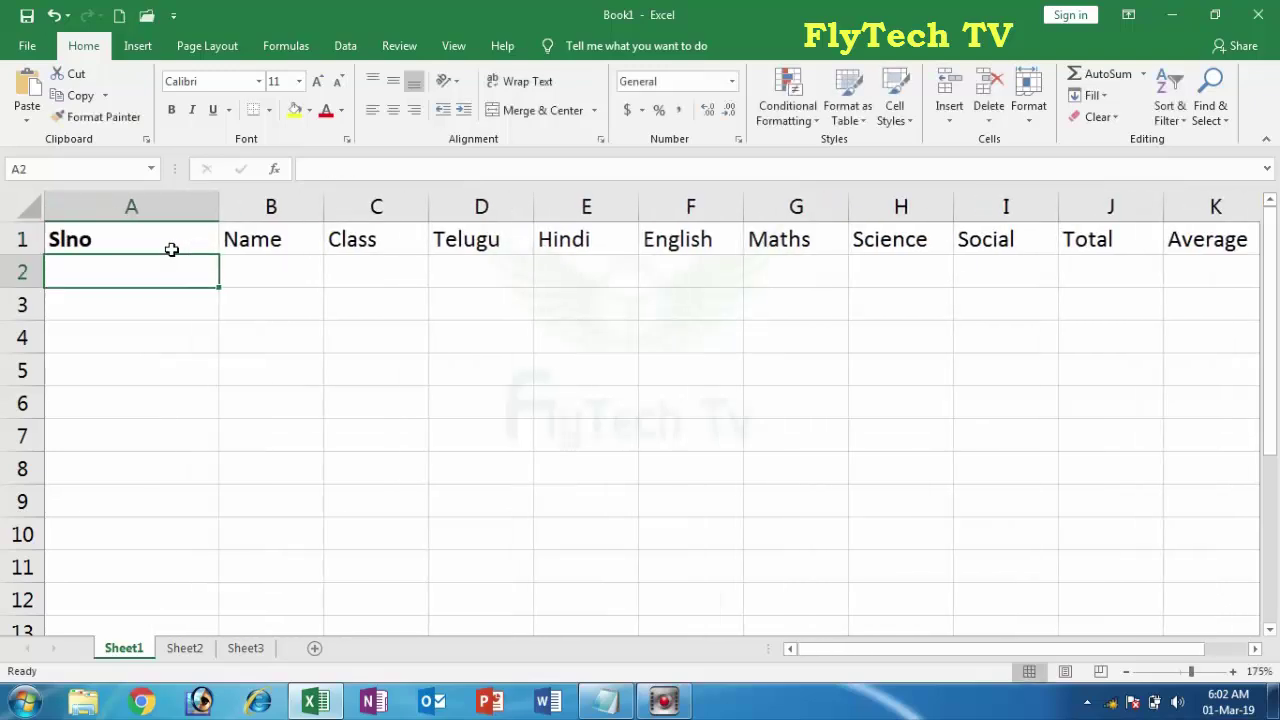
key(Down)
key(Down)
key(Down)
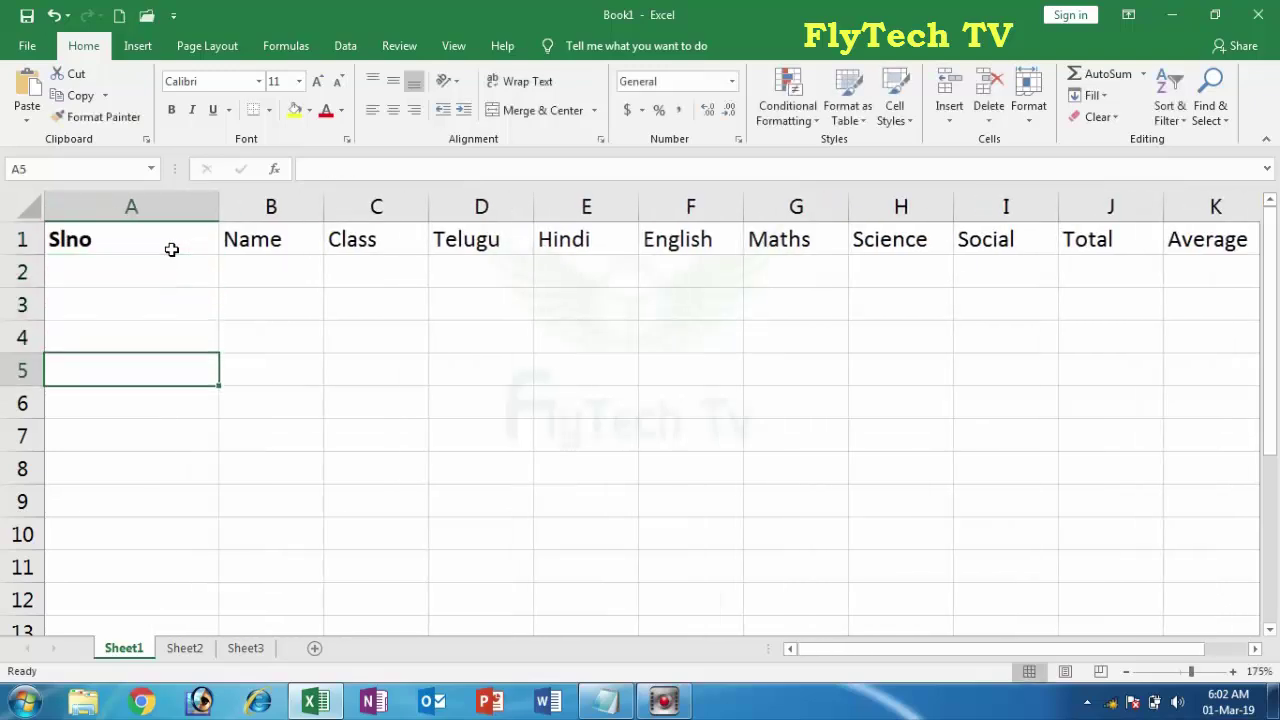
Enter the first student's name, class X and marks 6, 7, 8, 9, 6, 5 in row 2.
key(Up)
key(Up)
key(Up)
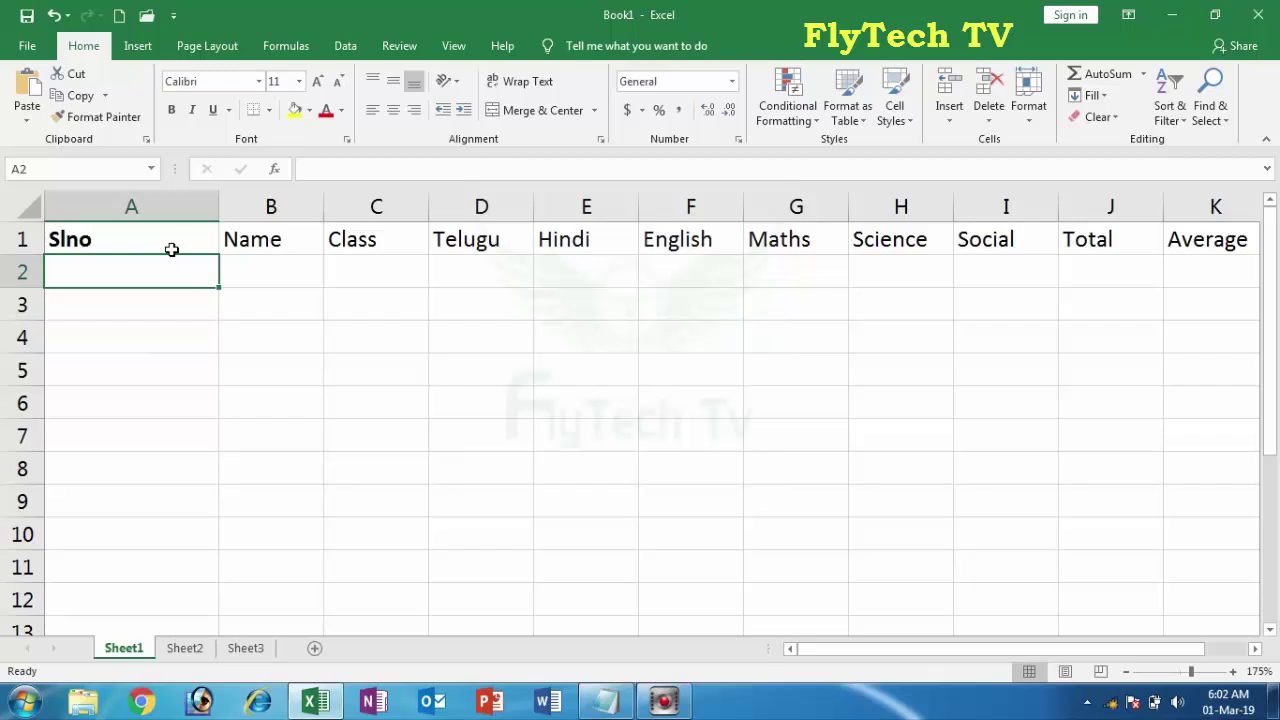
key(Right)
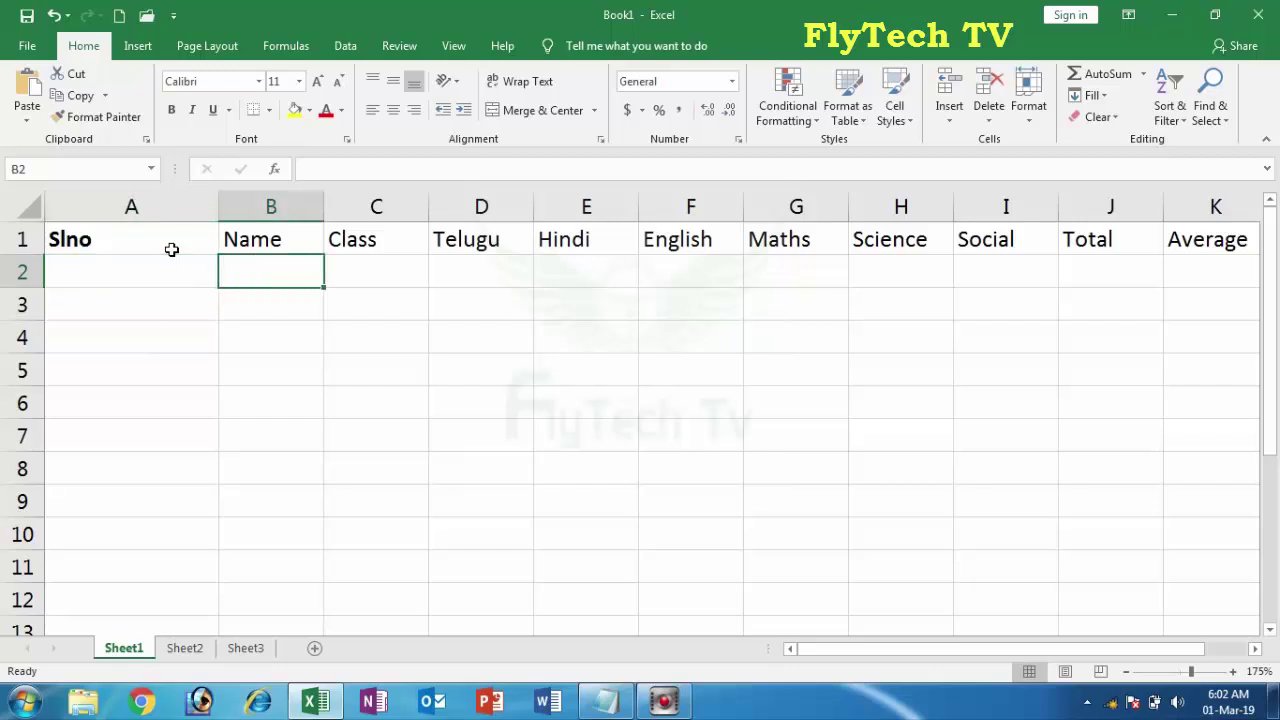
text(Anji)
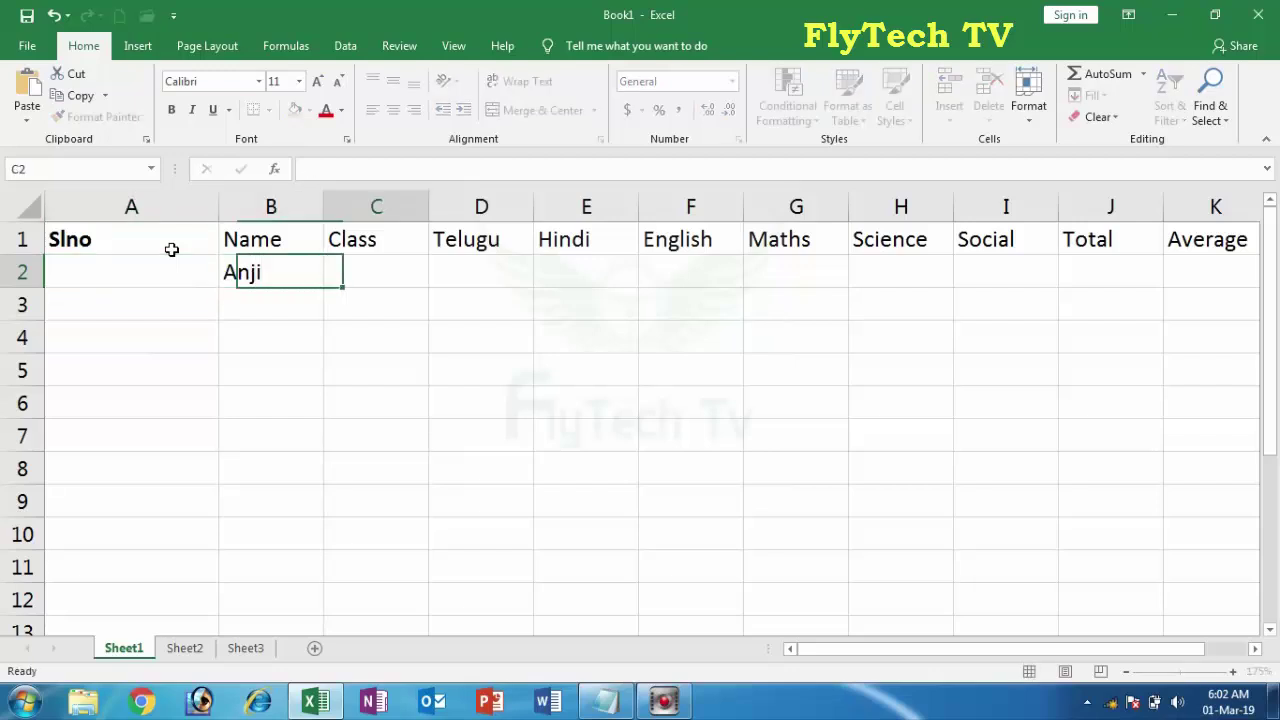
key(Tab)
text(X)
key(Tab)
text(6)
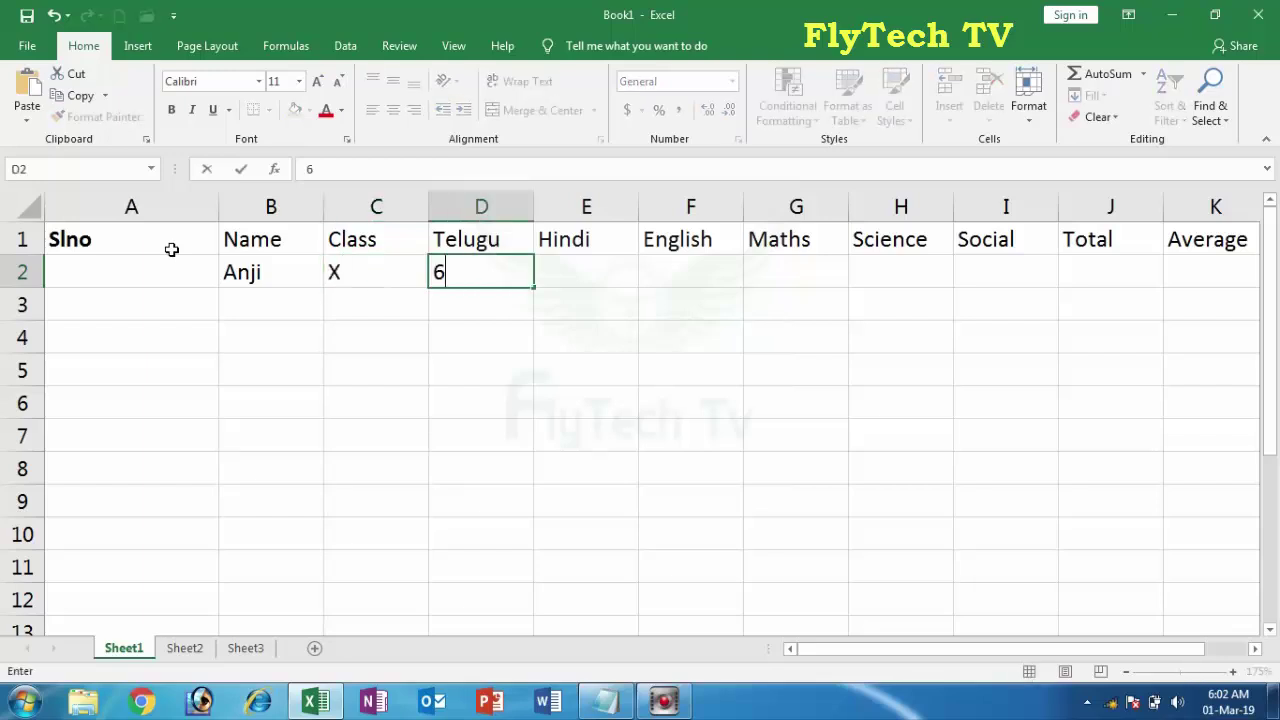
key(Tab)
text(7)
key(Tab)
text(8)
key(Tab)
text(9)
key(Tab)
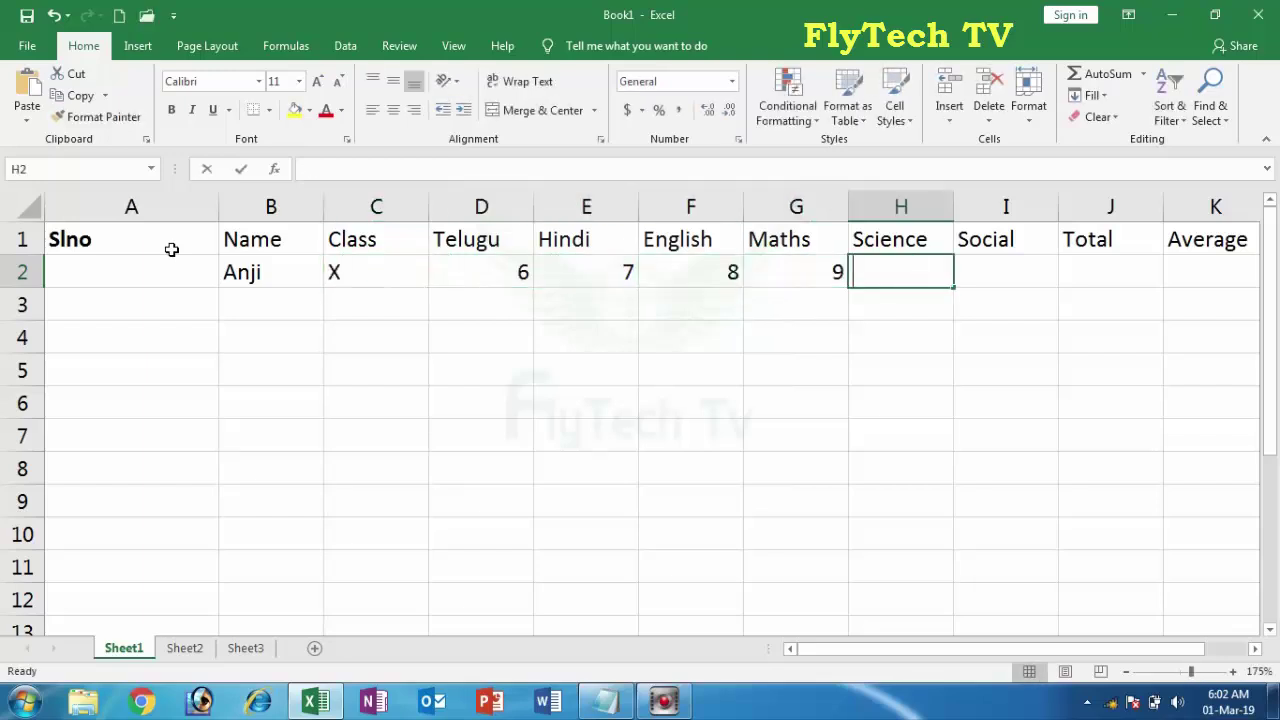
text(6)
key(Tab)
text(5)
key(Return)
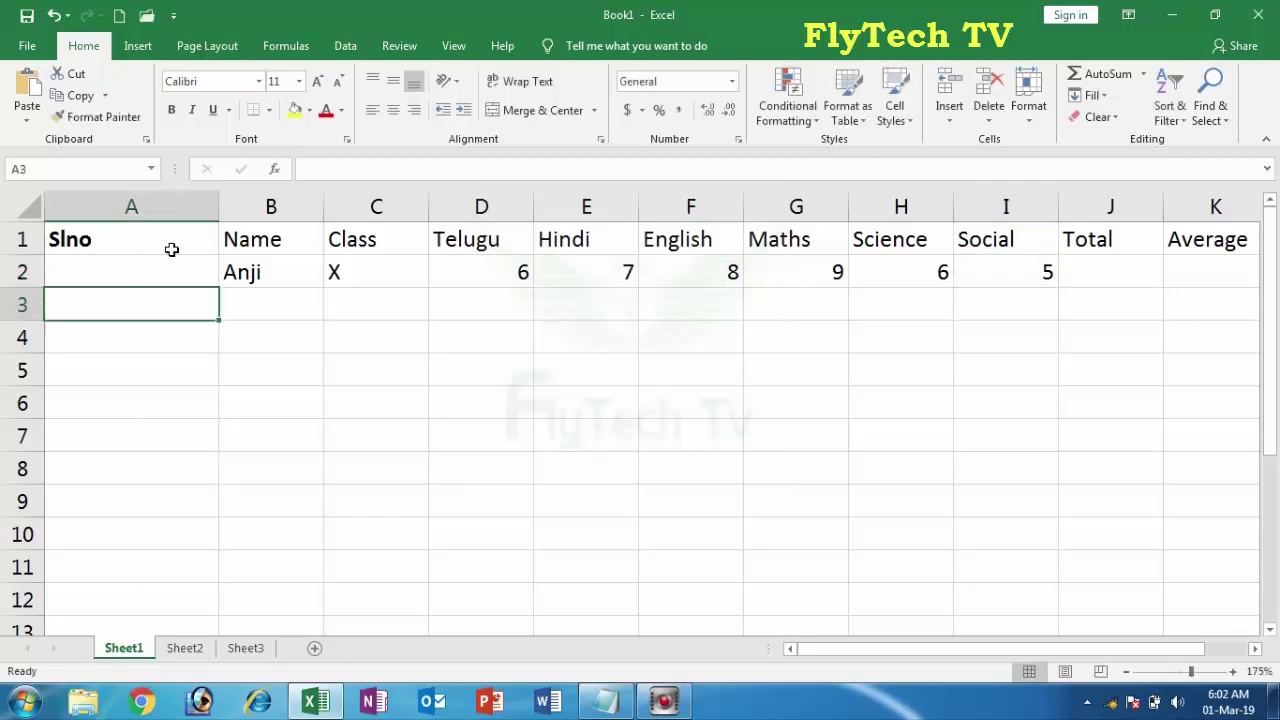
Enter the second student's name, class X and 99 in all six subjects in row 3.
key(Tab)
text(Mani)
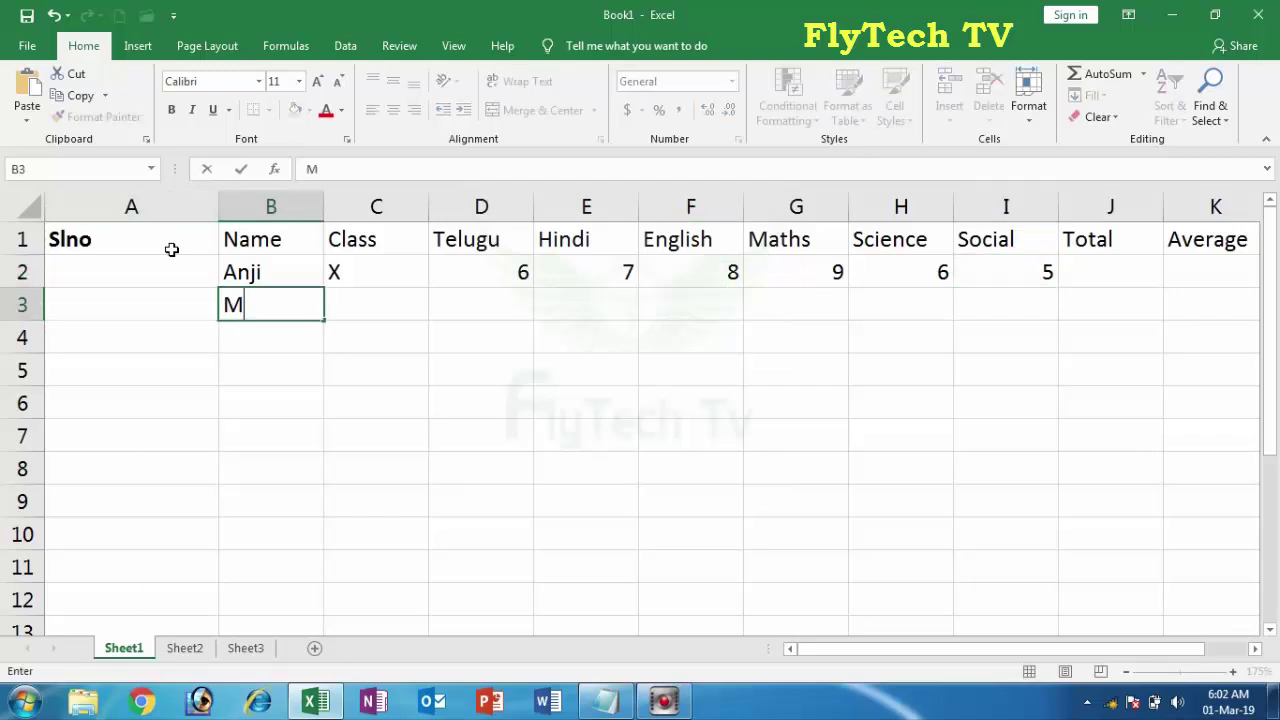
key(Tab)
text(X)
key(Tab)
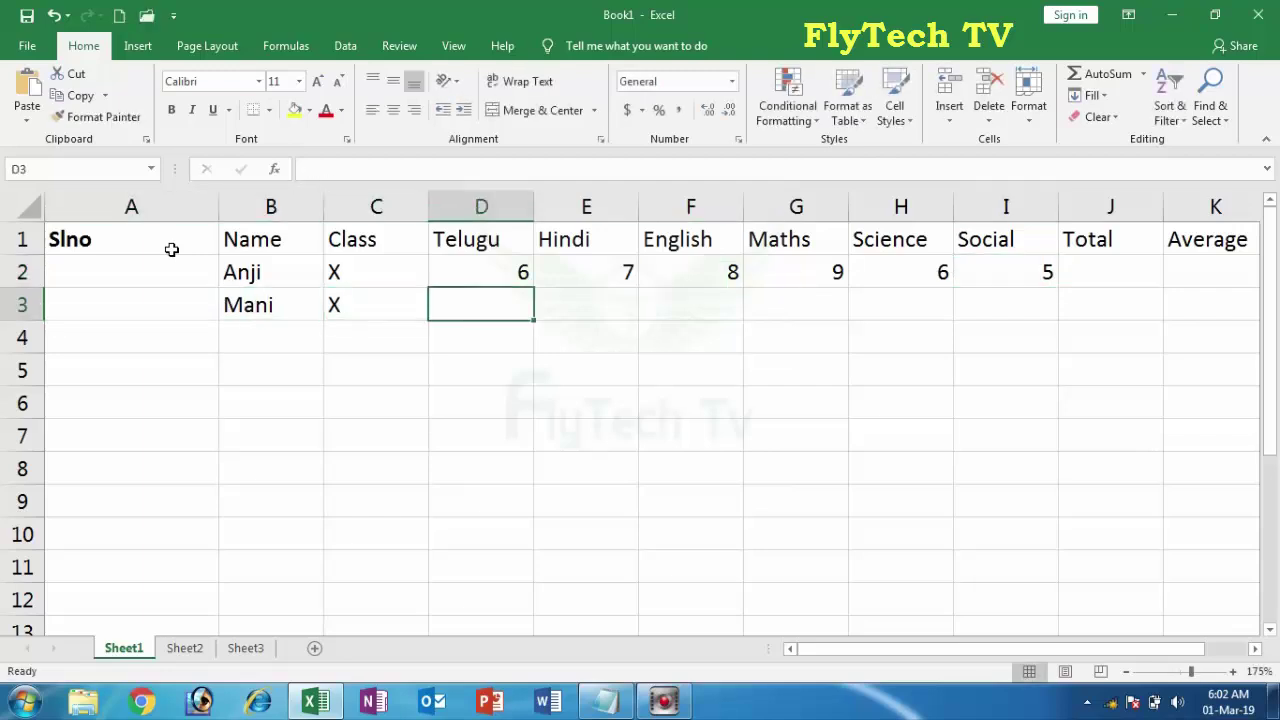
text(99)
key(Tab)
text(99)
key(Tab)
text(99)
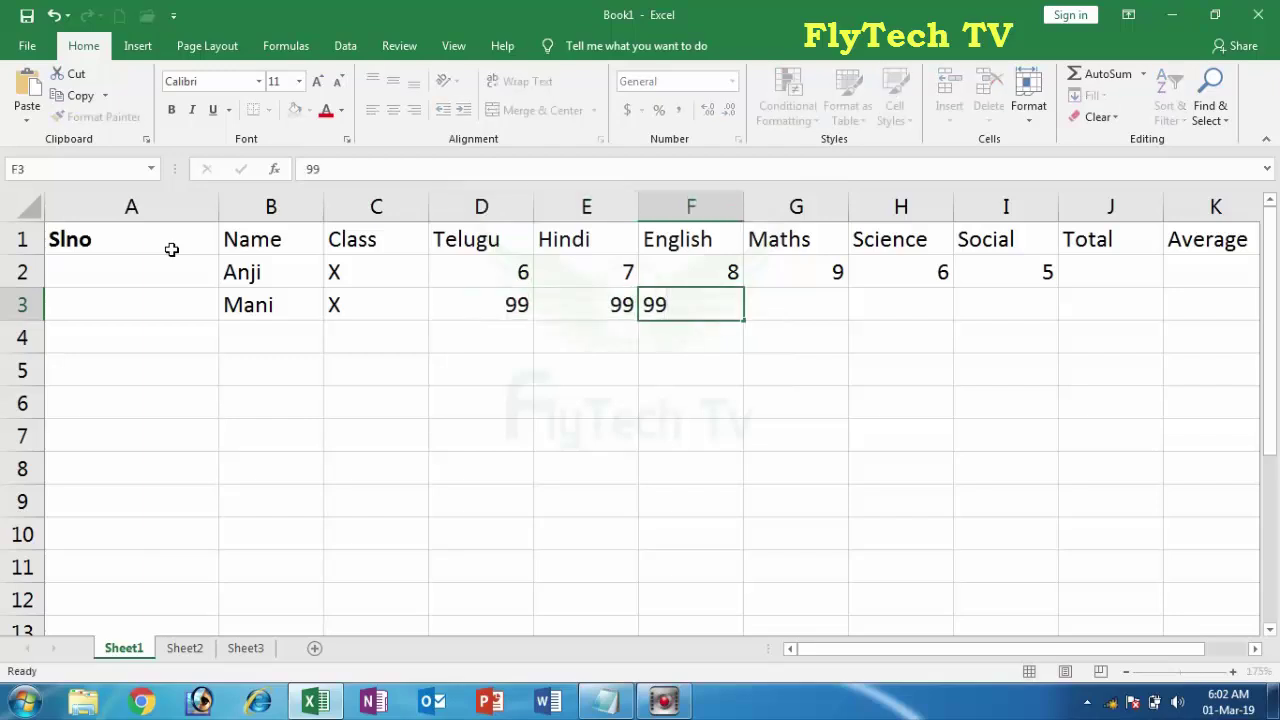
key(Tab)
text(99)
key(Tab)
text(99)
key(Tab)
text(99)
key(Return)
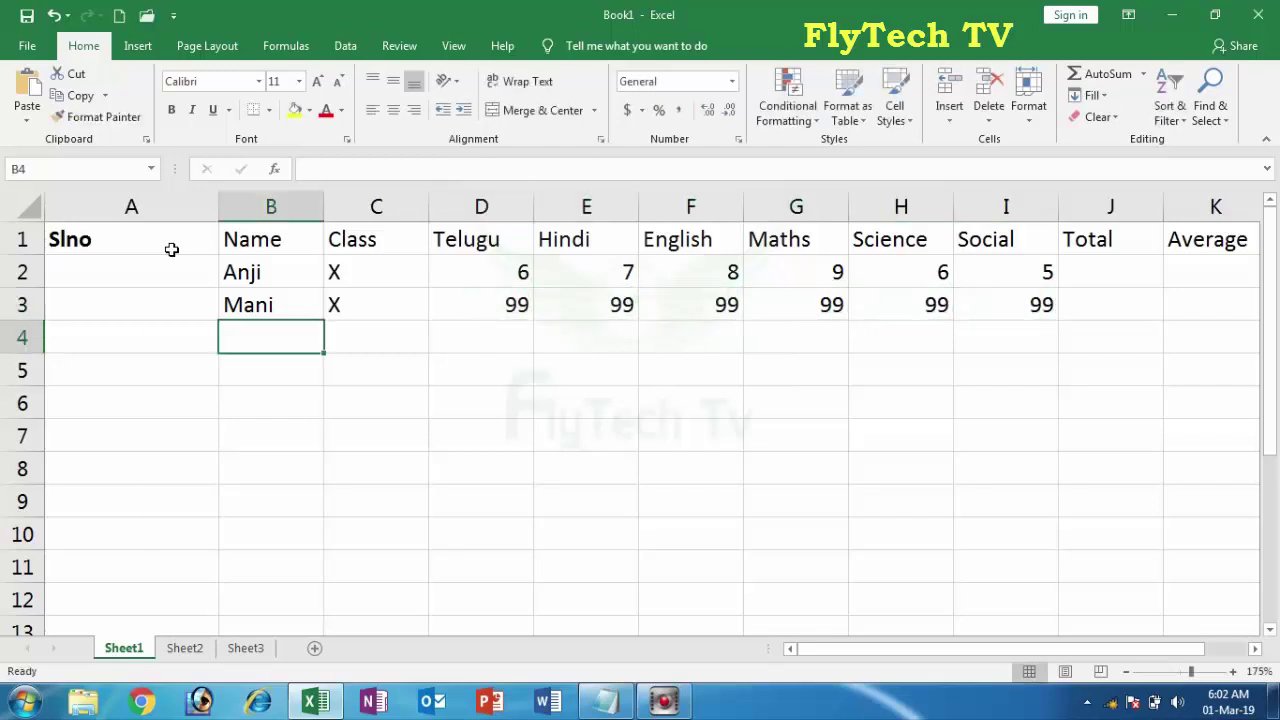
Enter the third student's name, class X and marks 78, 98, 76, 55, 44, 77 in row 4.
text(Chintu)
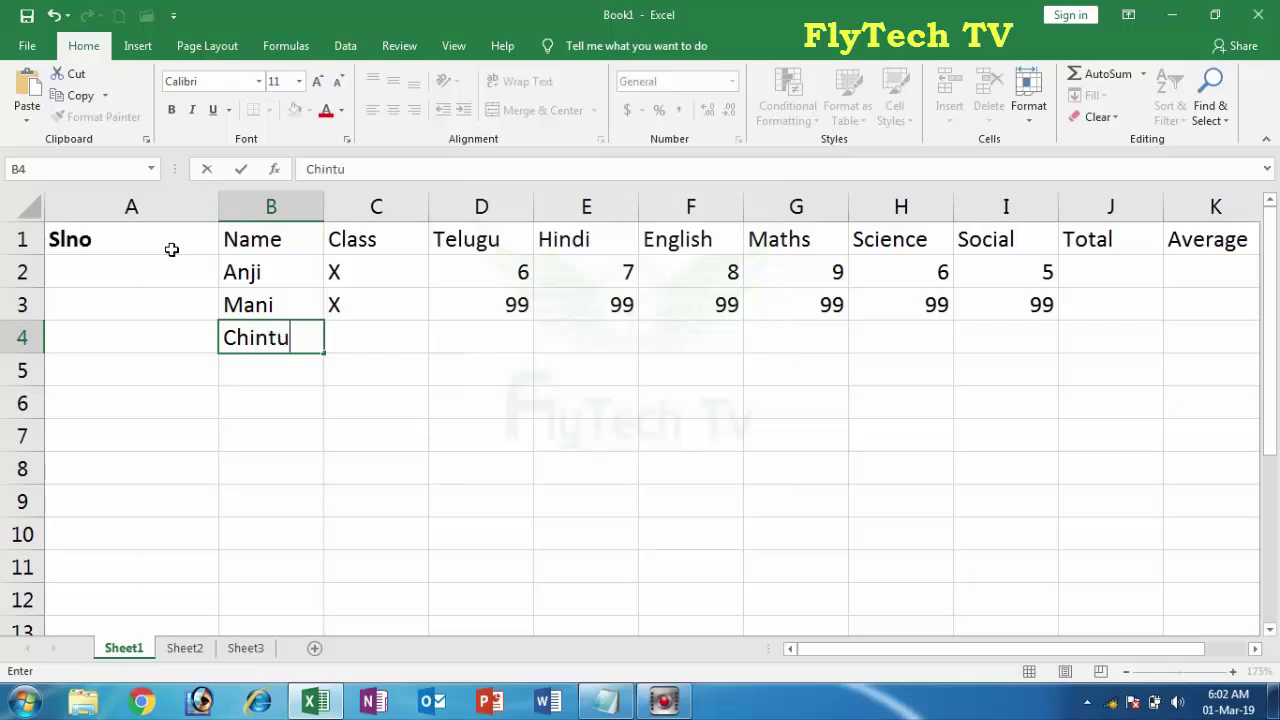
key(Tab)
text(X)
key(Tab)
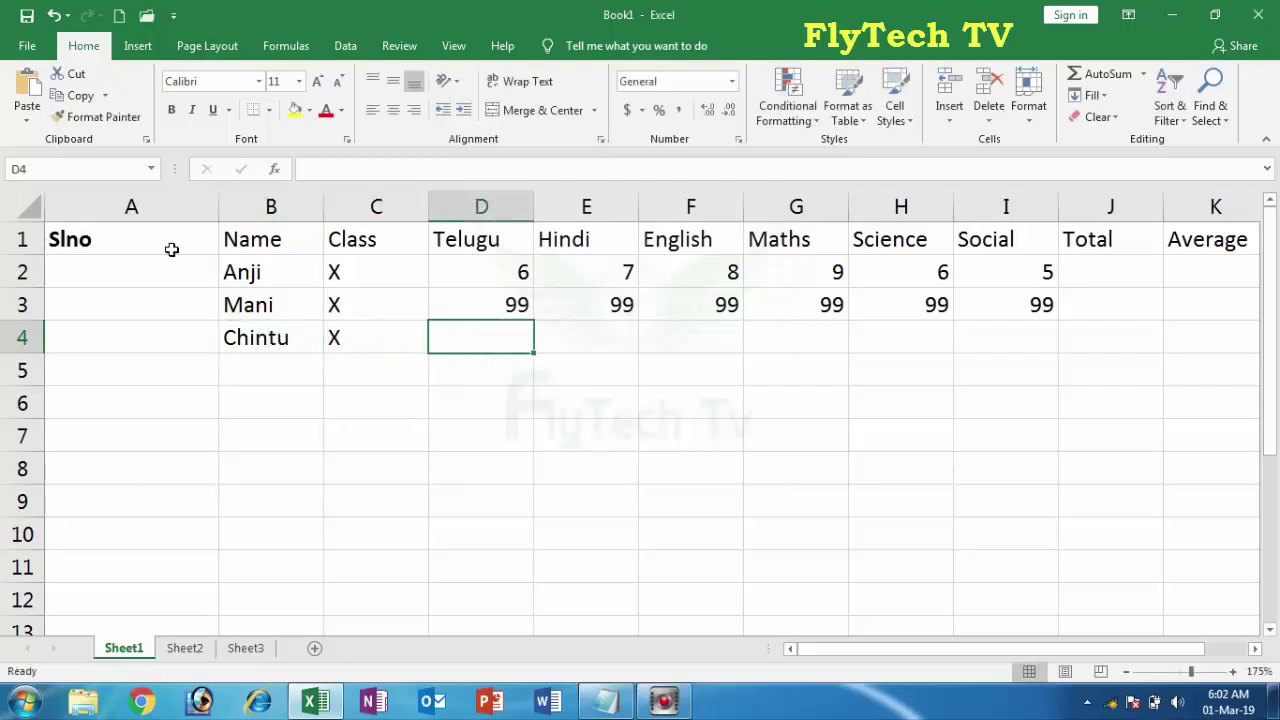
text(78)
key(Tab)
text(9)
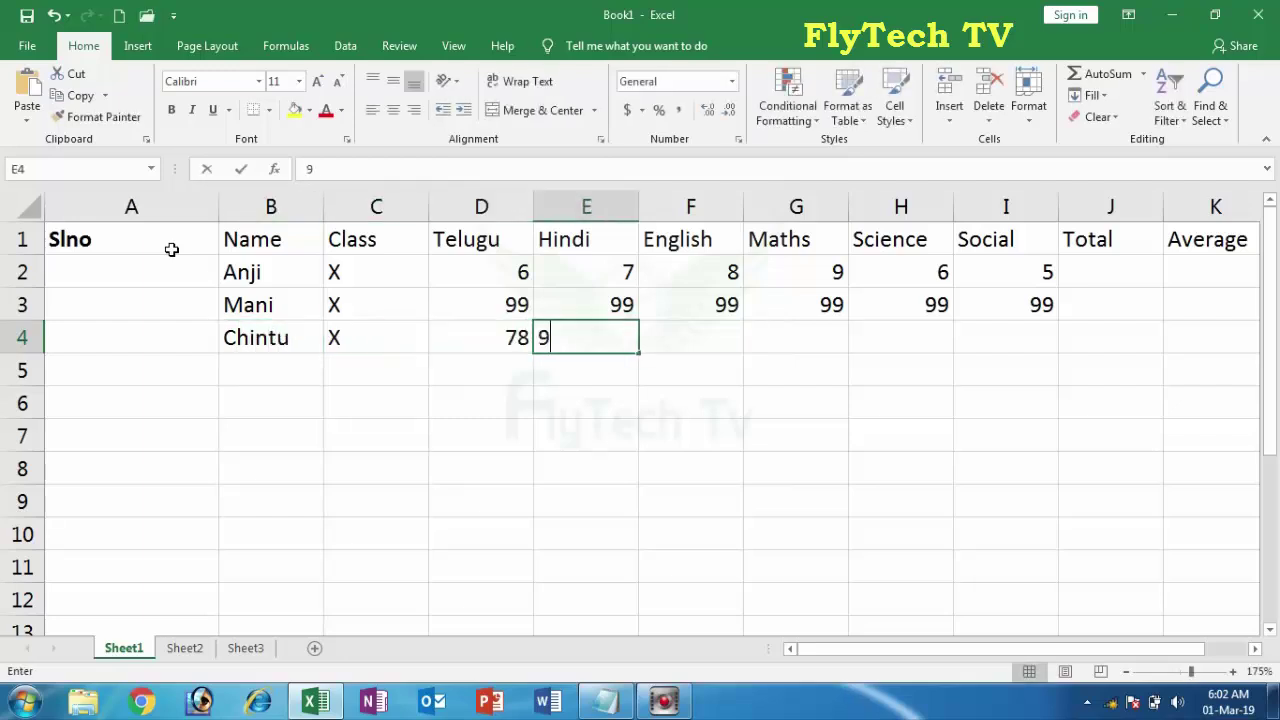
text(8)
key(Tab)
text(76)
key(Tab)
text(55)
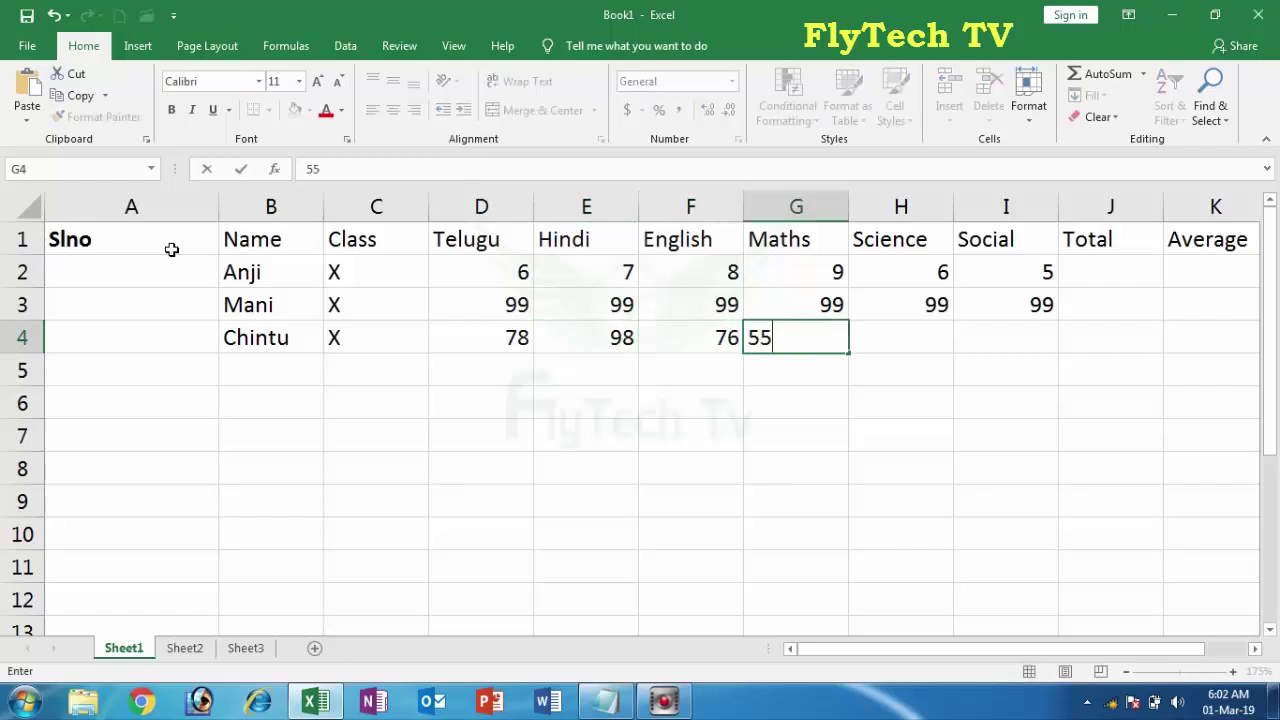
key(Tab)
text(44)
key(Tab)
text(77)
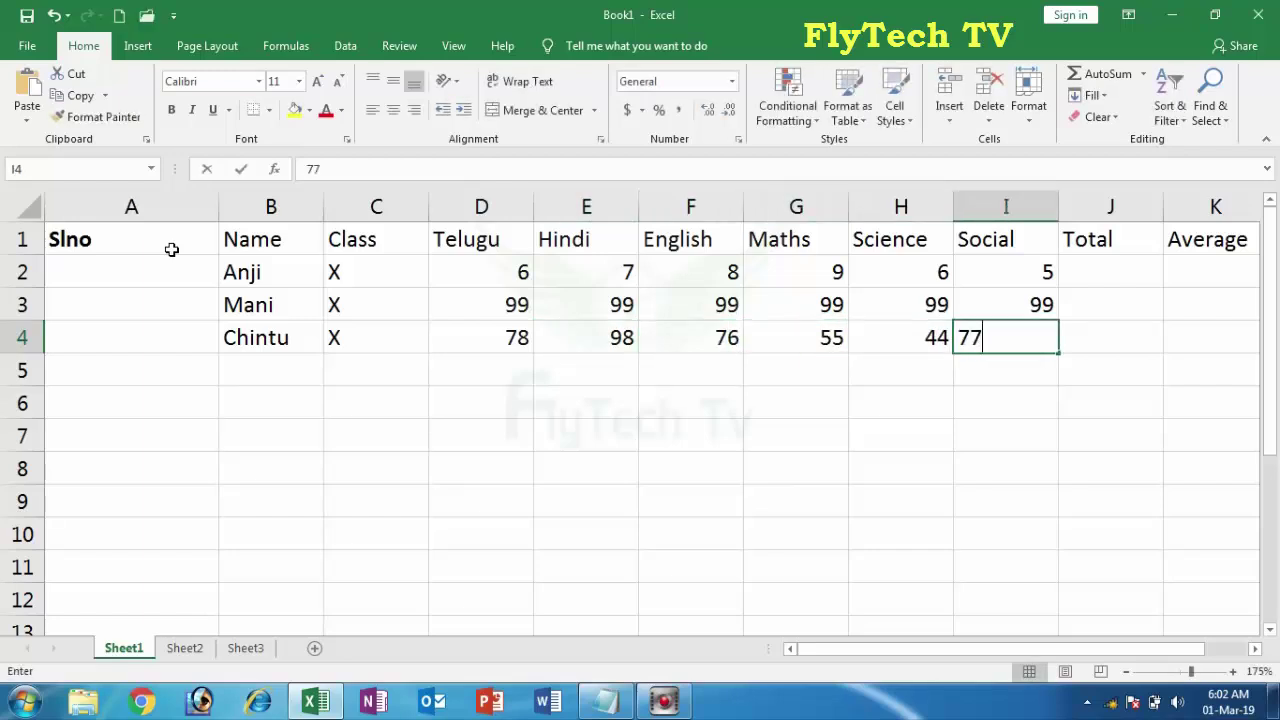
key(Return)
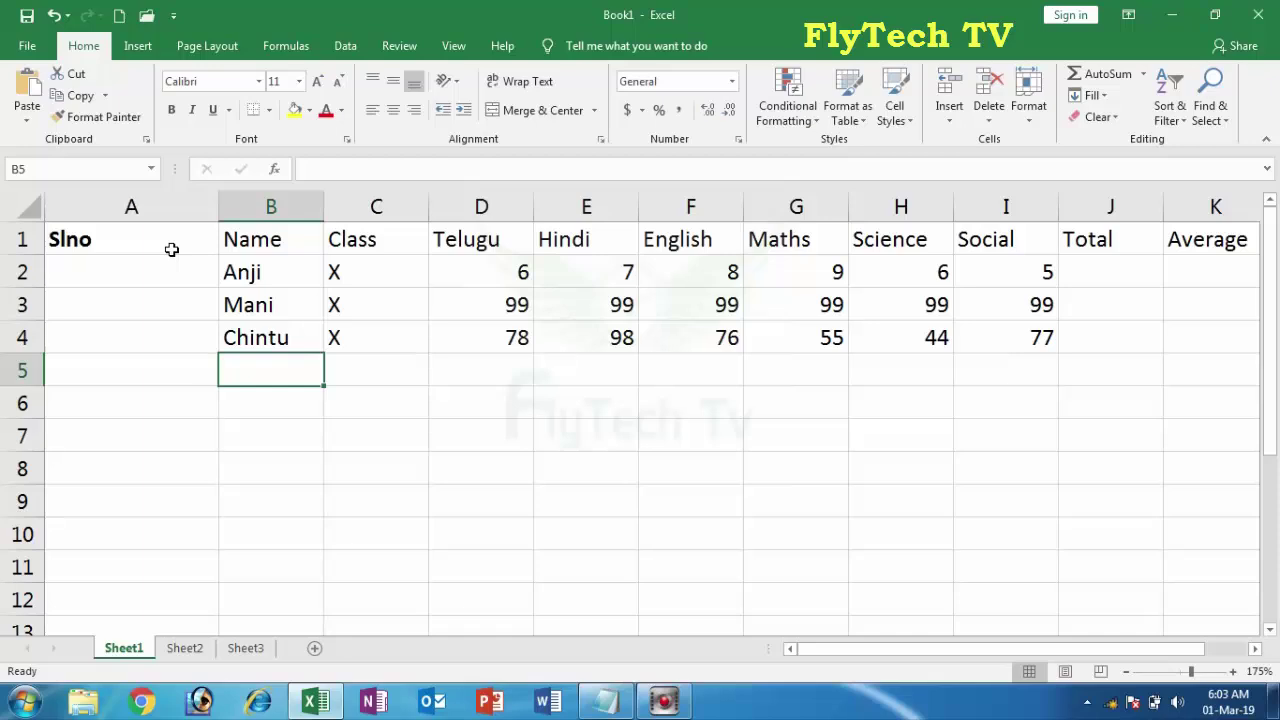
Enter the fourth student's name, class X and marks 77, 88, 99, 99, 99 in row 5.
text(Minny)
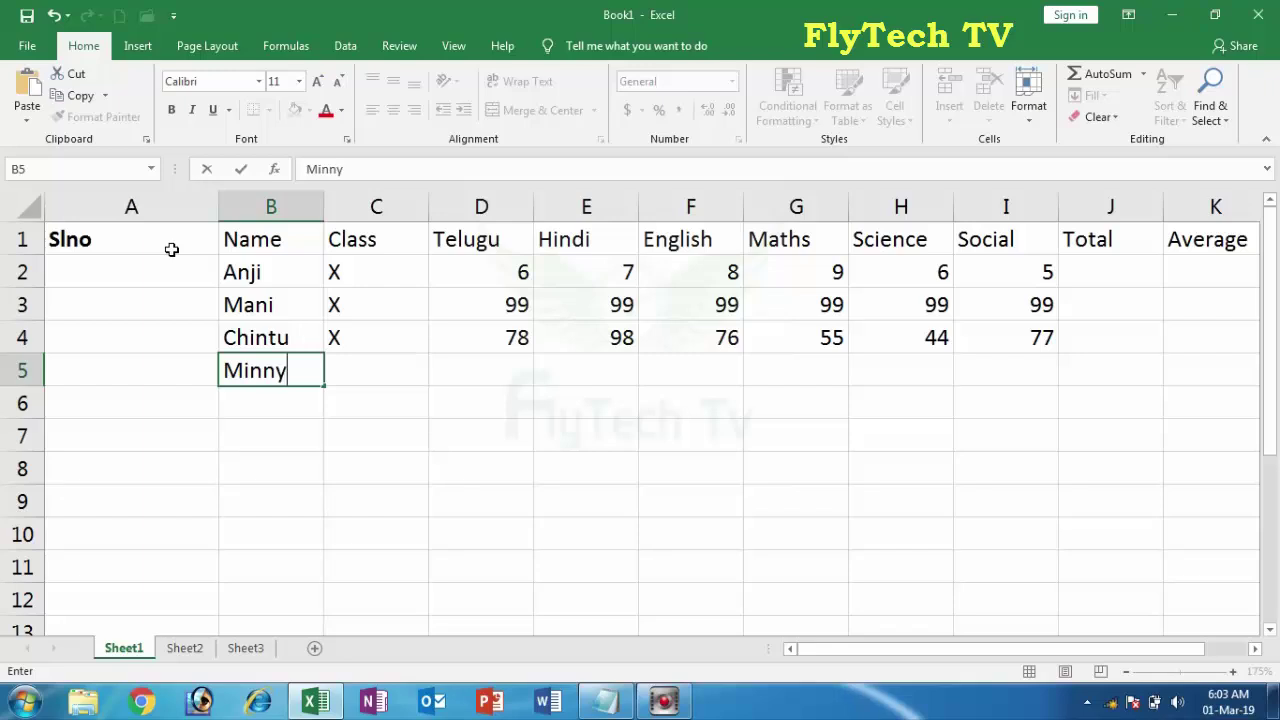
key(Tab)
text(X)
key(Tab)
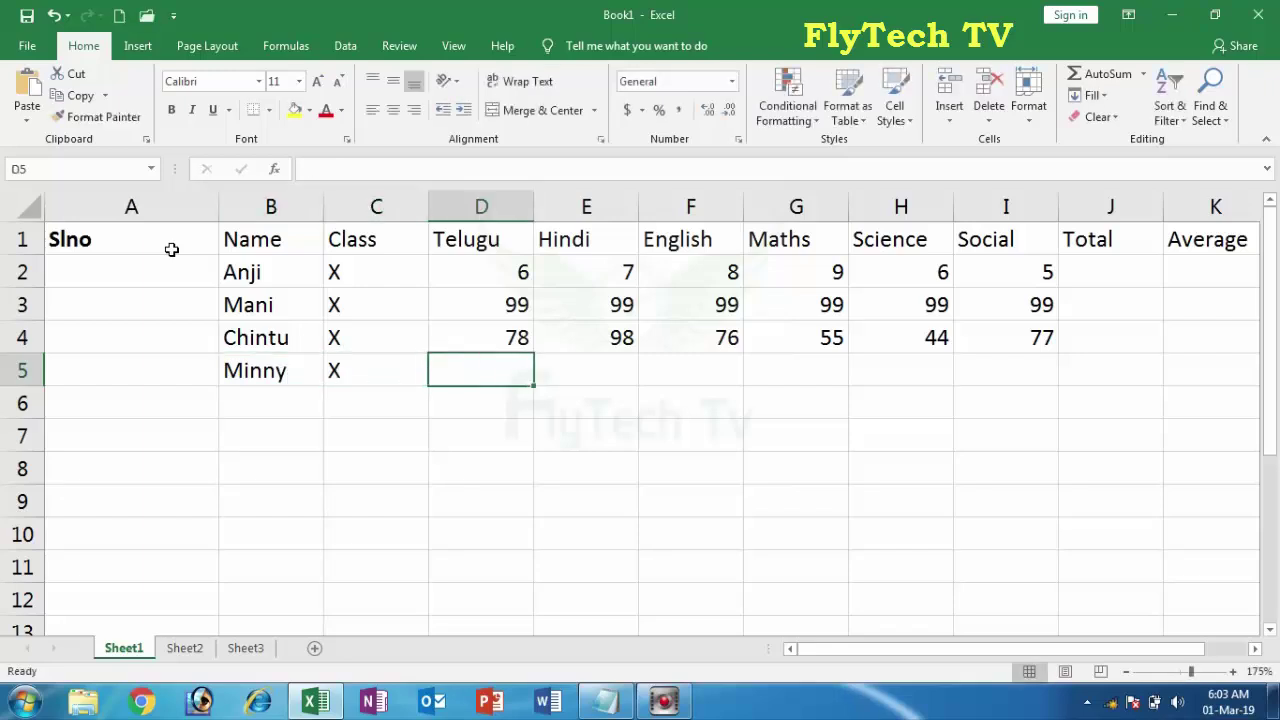
text(77)
key(Tab)
text(88)
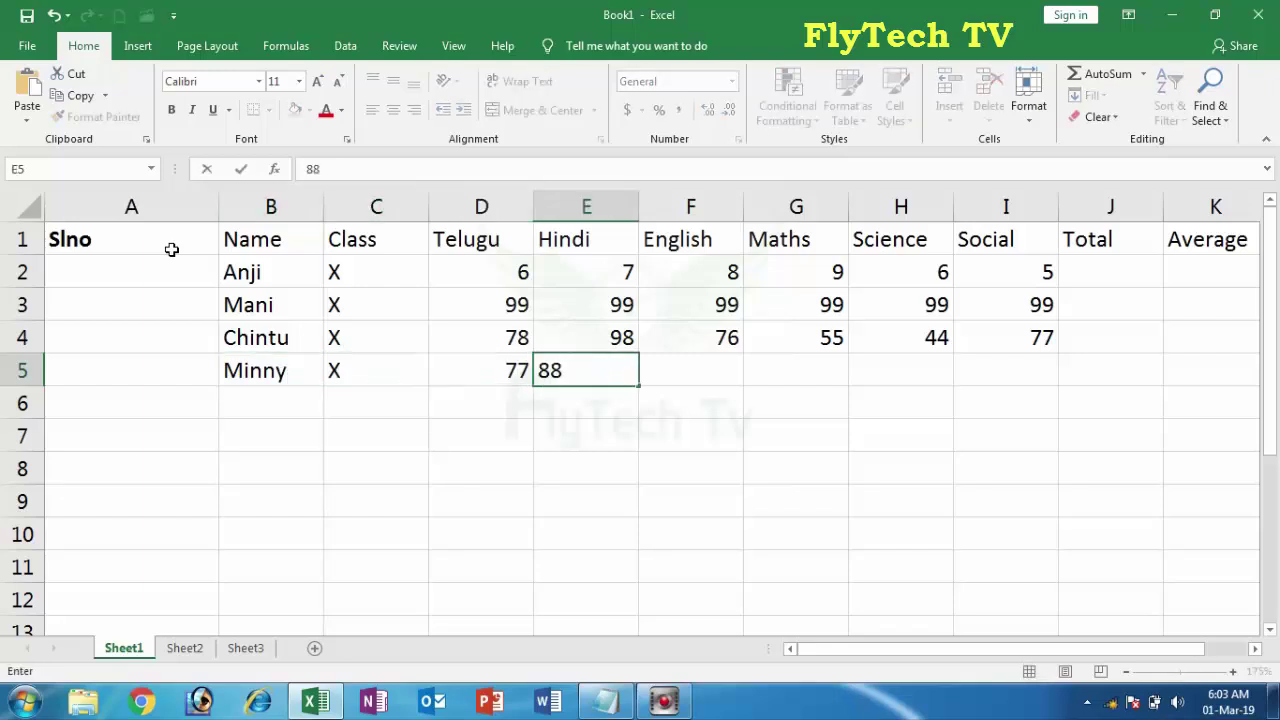
key(Tab)
text(99)
key(Tab)
text(99)
key(Tab)
text(9)
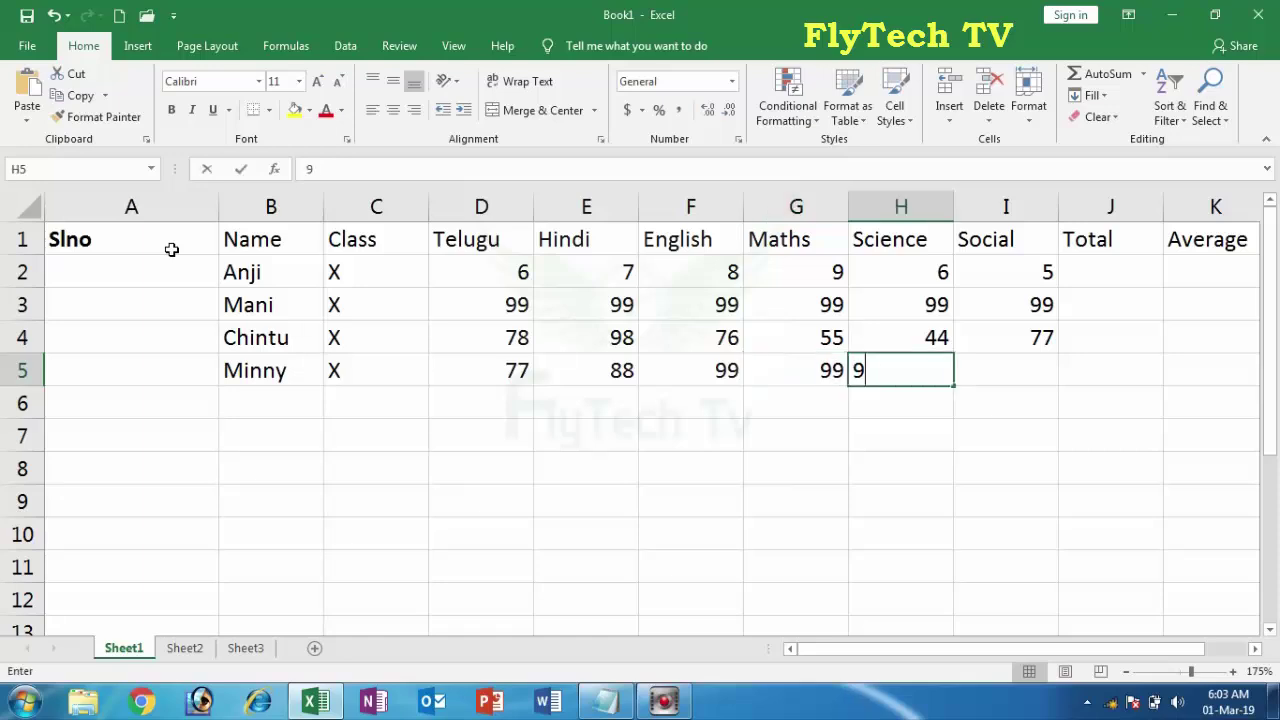
text(9)
key(Tab)
text(99)
Move to the Total column and browse the Math & Trig functions on the Formulas tab.
key(Tab)
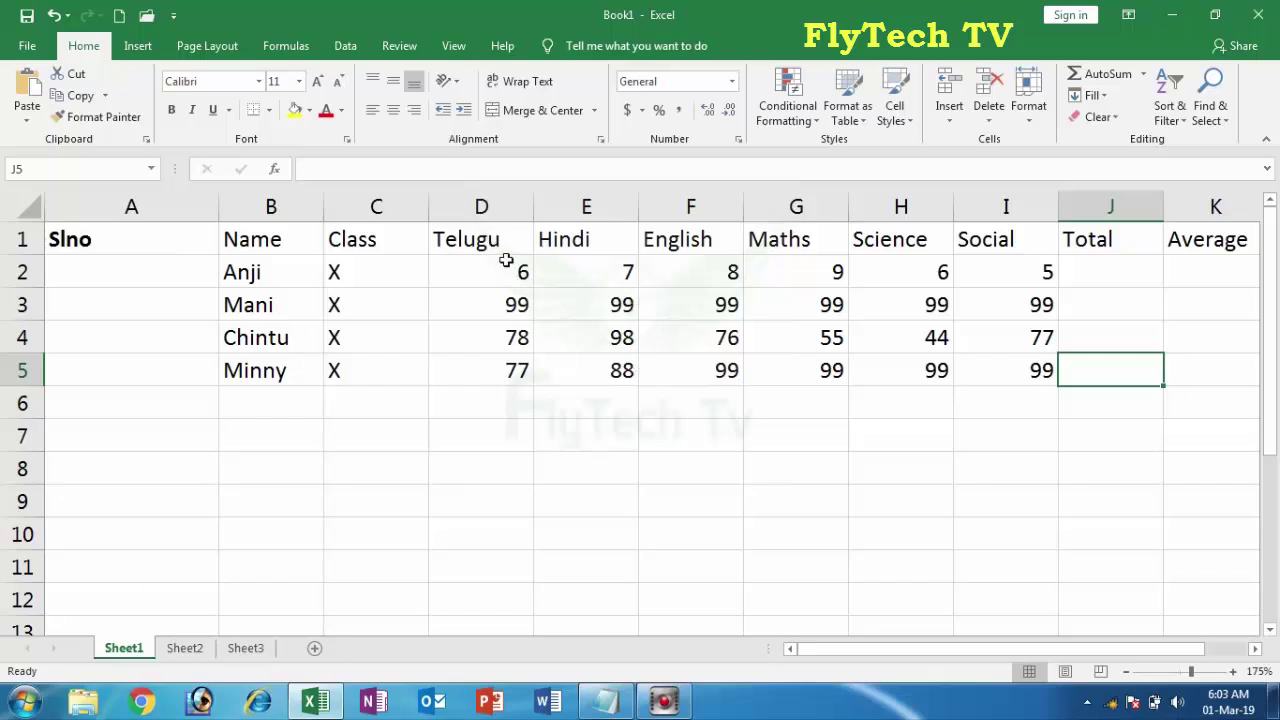
click(288, 45)
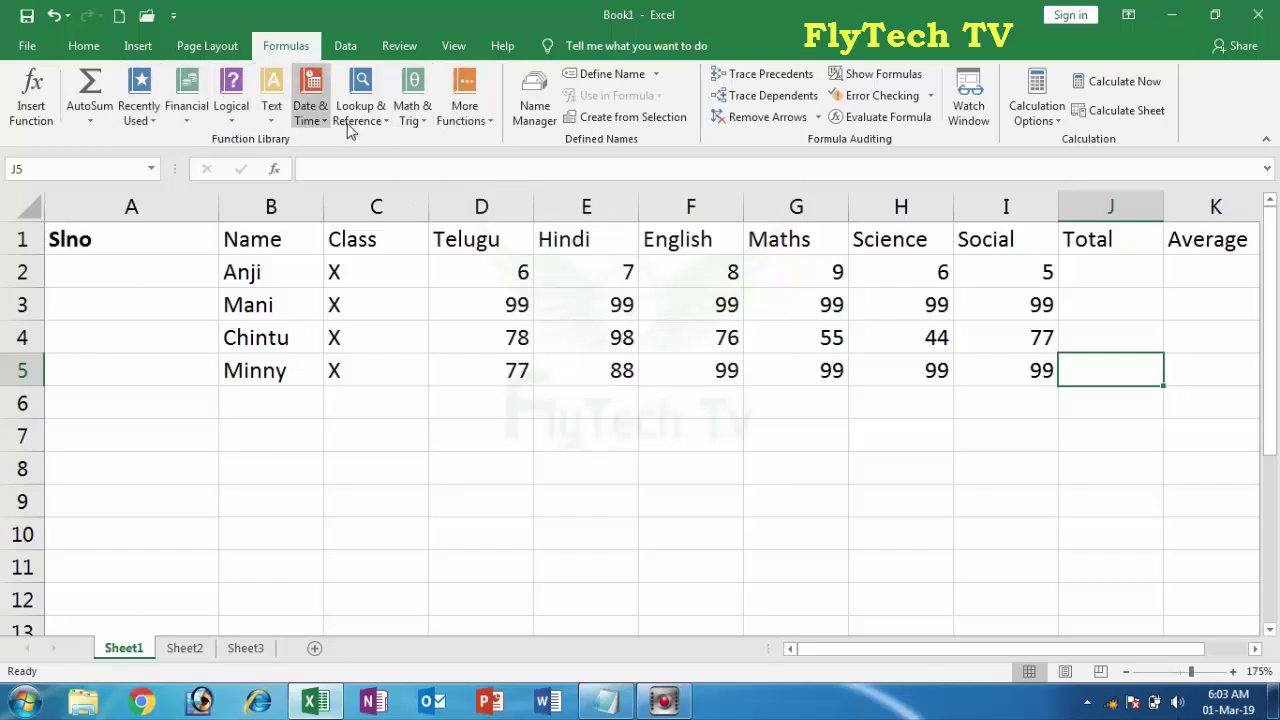
click(407, 128)
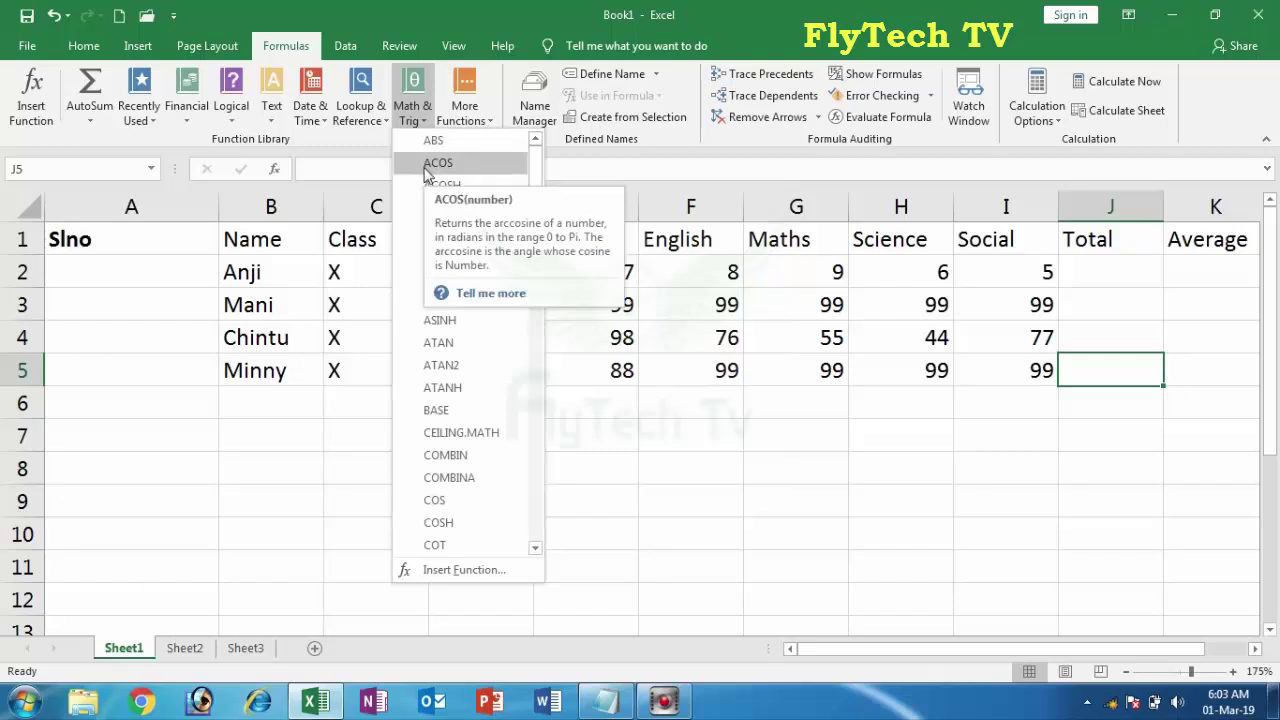
Enter =6+7+8+9+6+5 in J2 to get the first student's total of 41.
click(1158, 320)
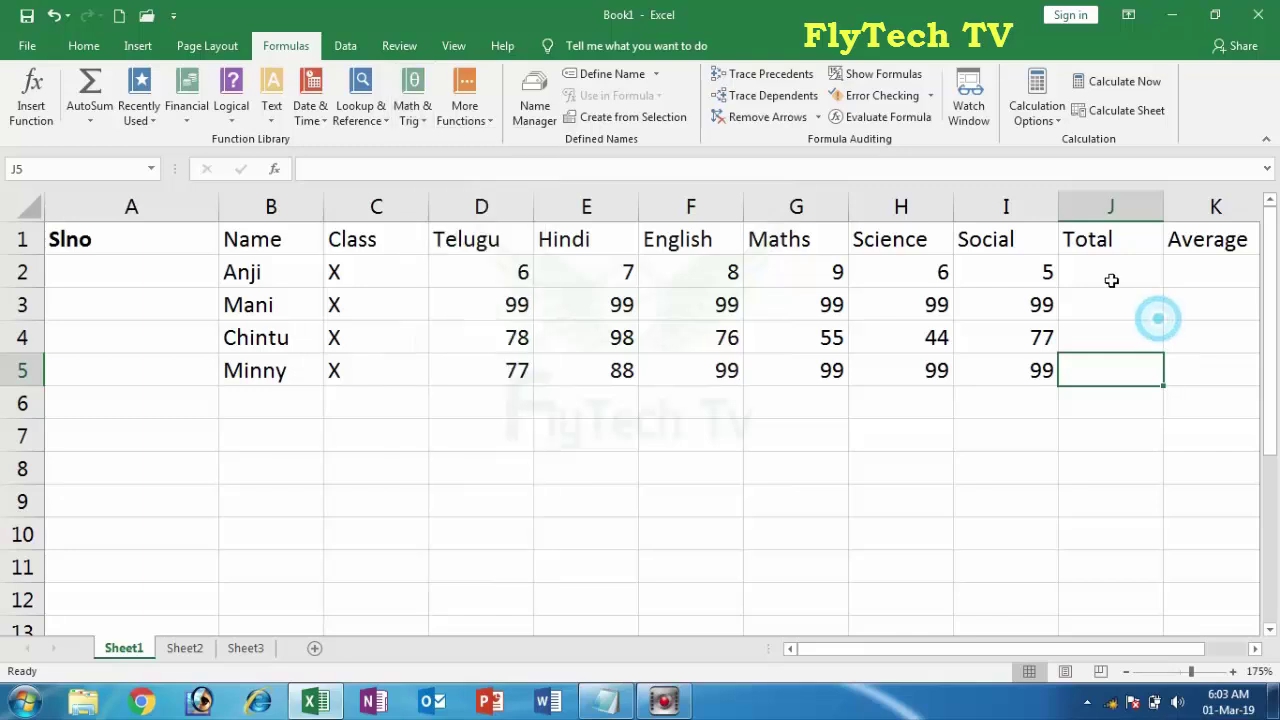
click(1111, 270)
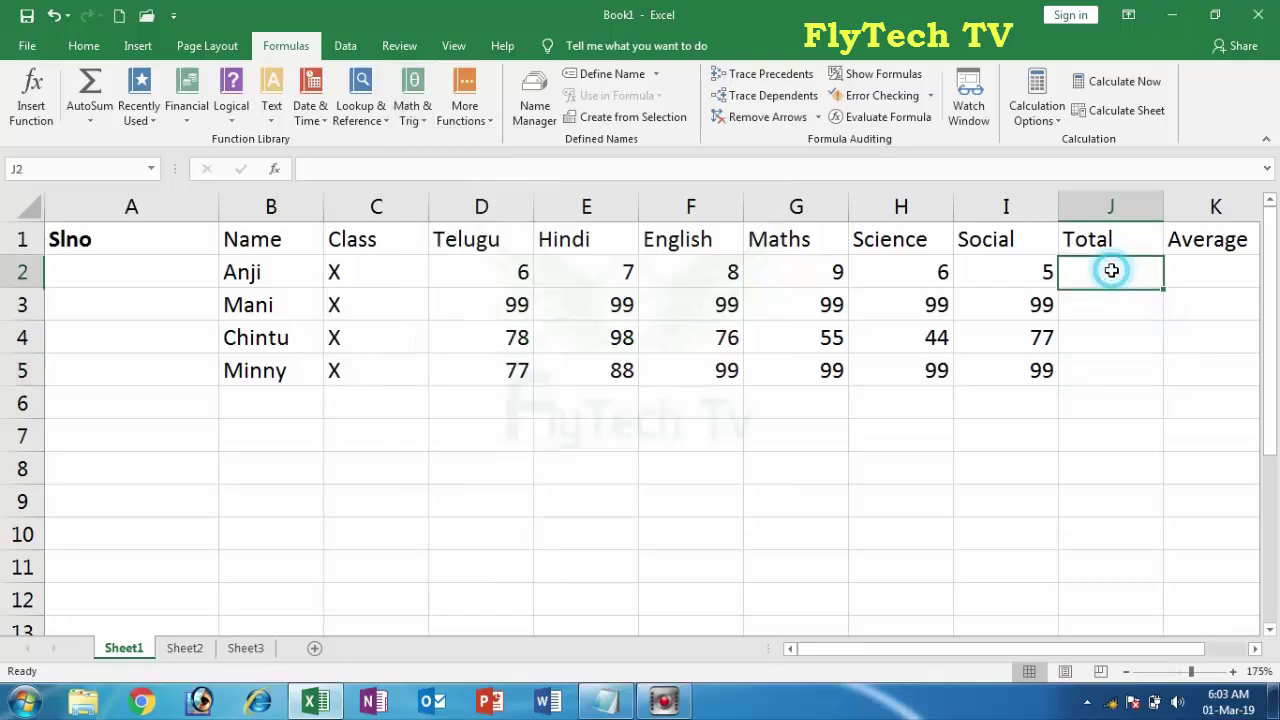
click(1094, 329)
click(1097, 281)
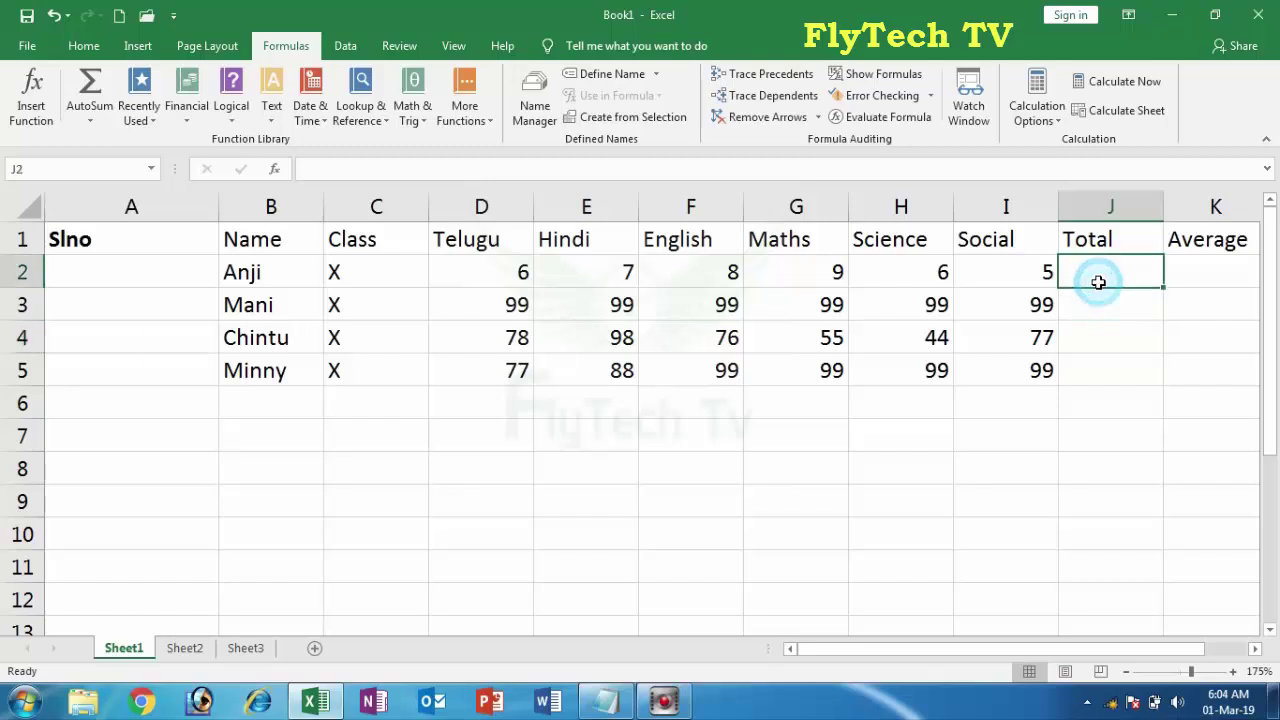
text(=)
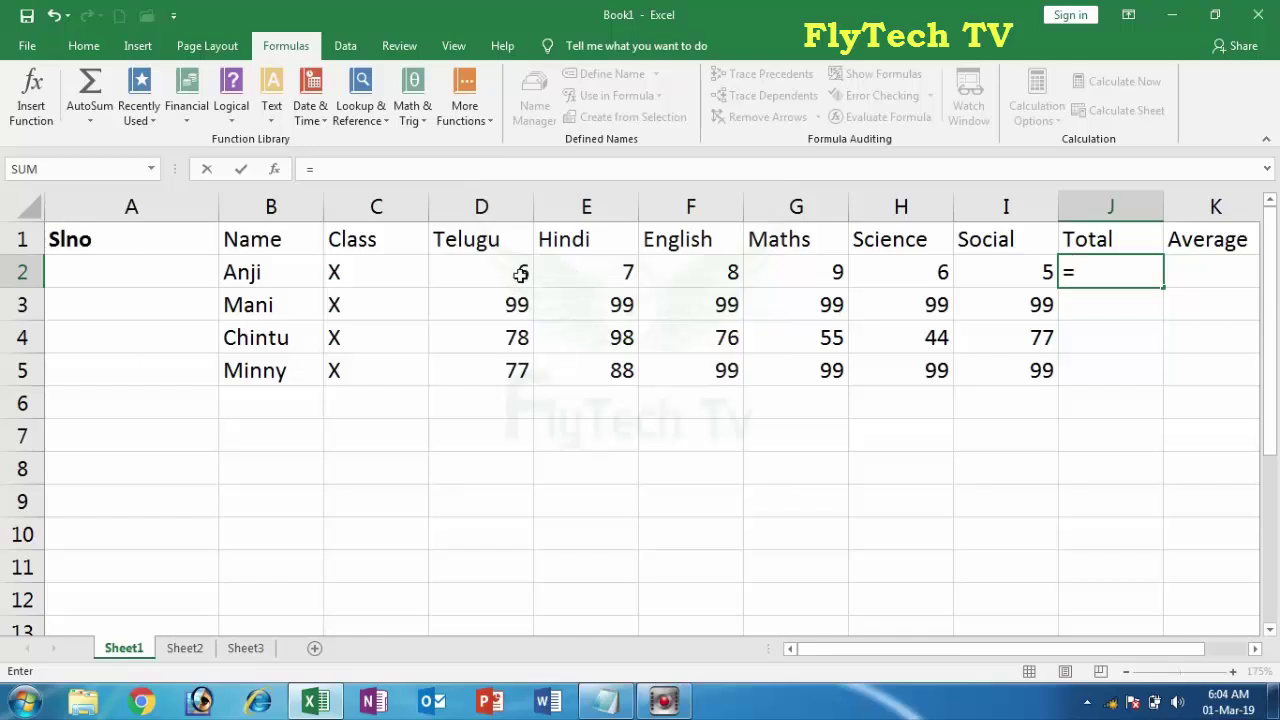
text(6)
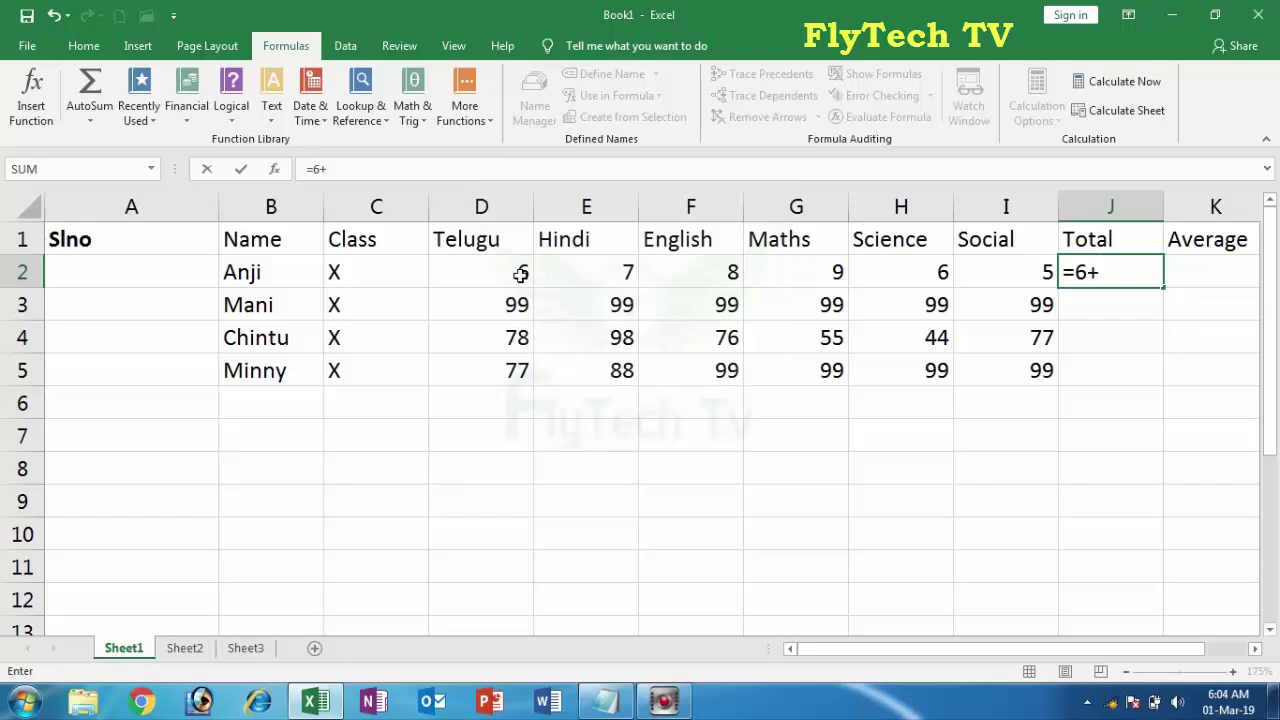
text(+7+8+9+)
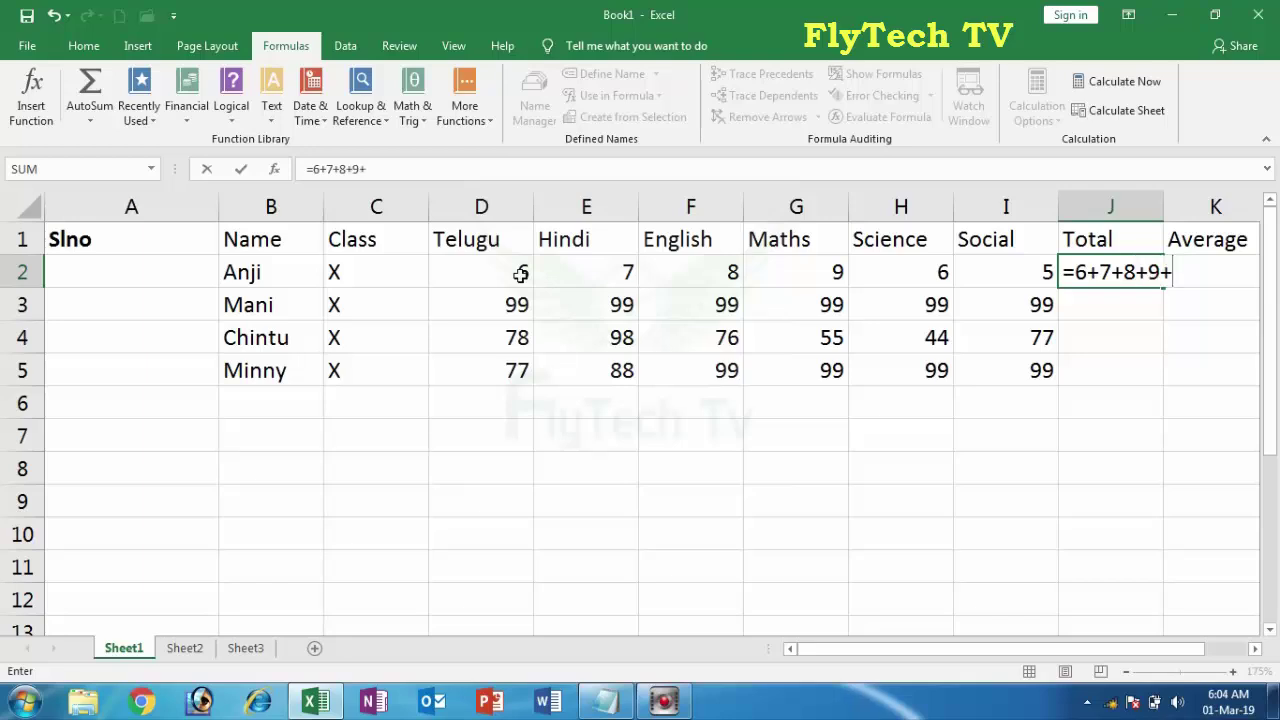
text(6+5)
key(Return)
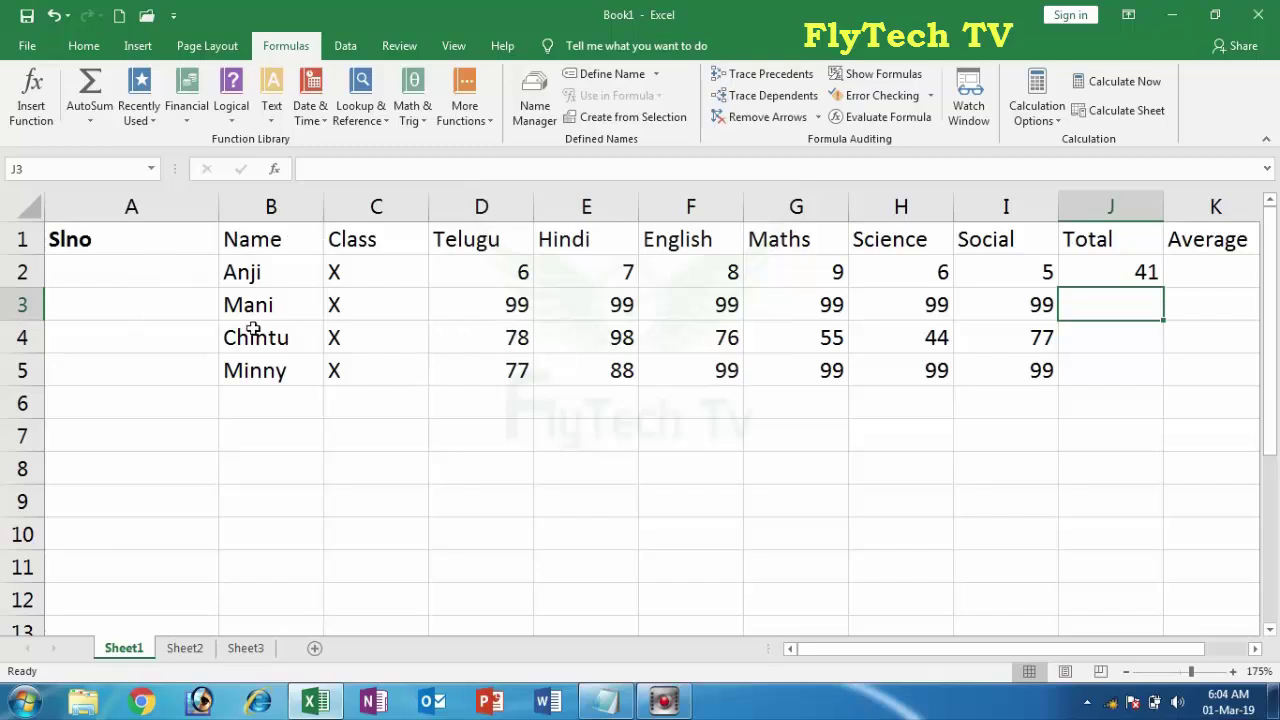
click(512, 338)
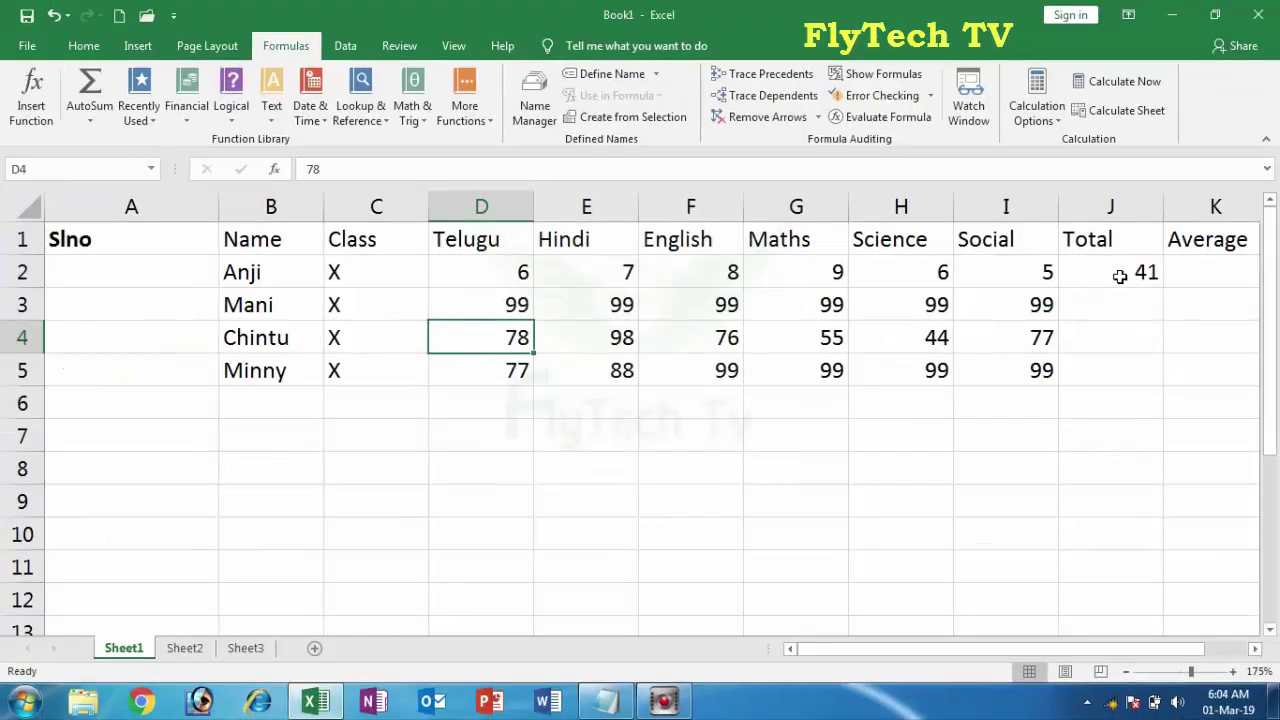
click(1120, 272)
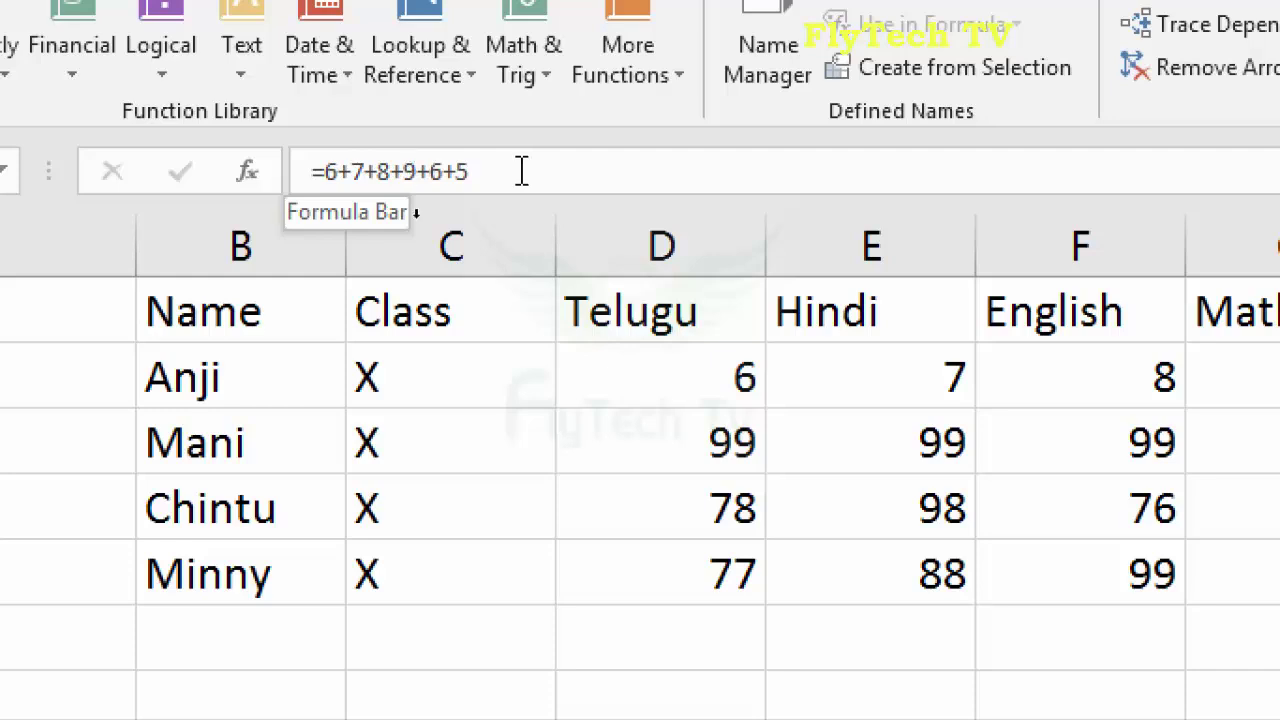
click(660, 395)
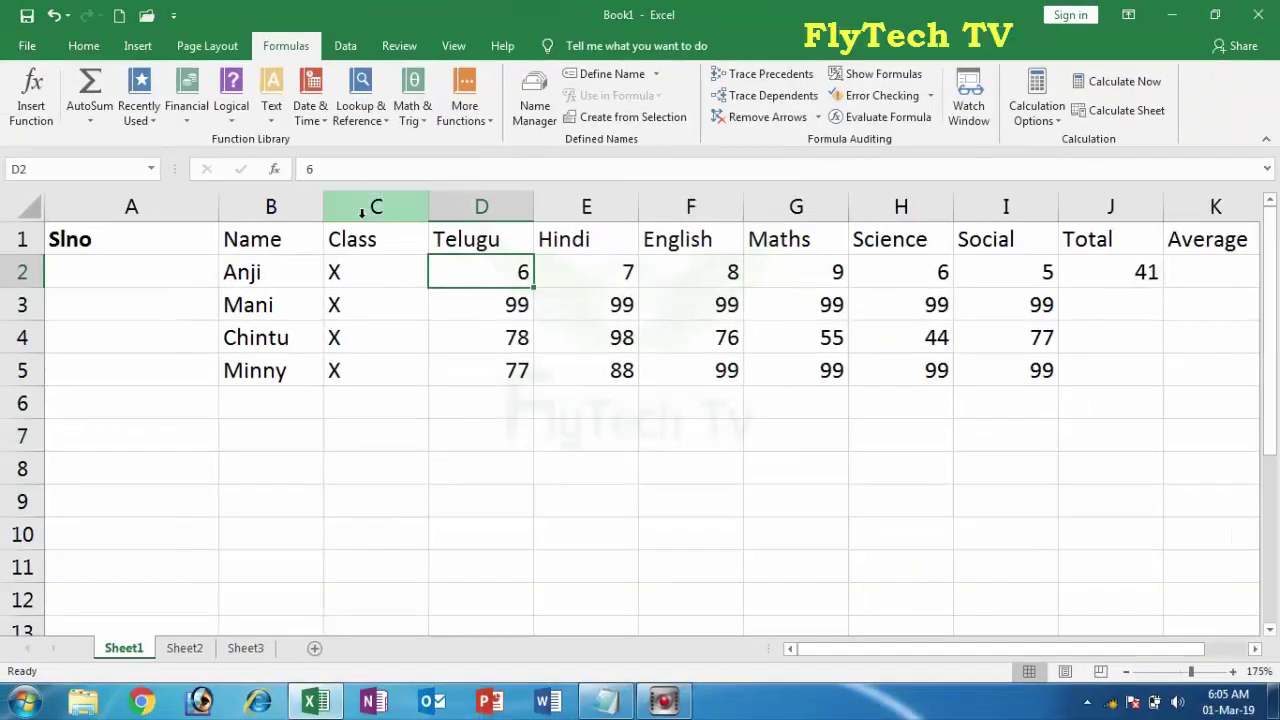
click(1148, 280)
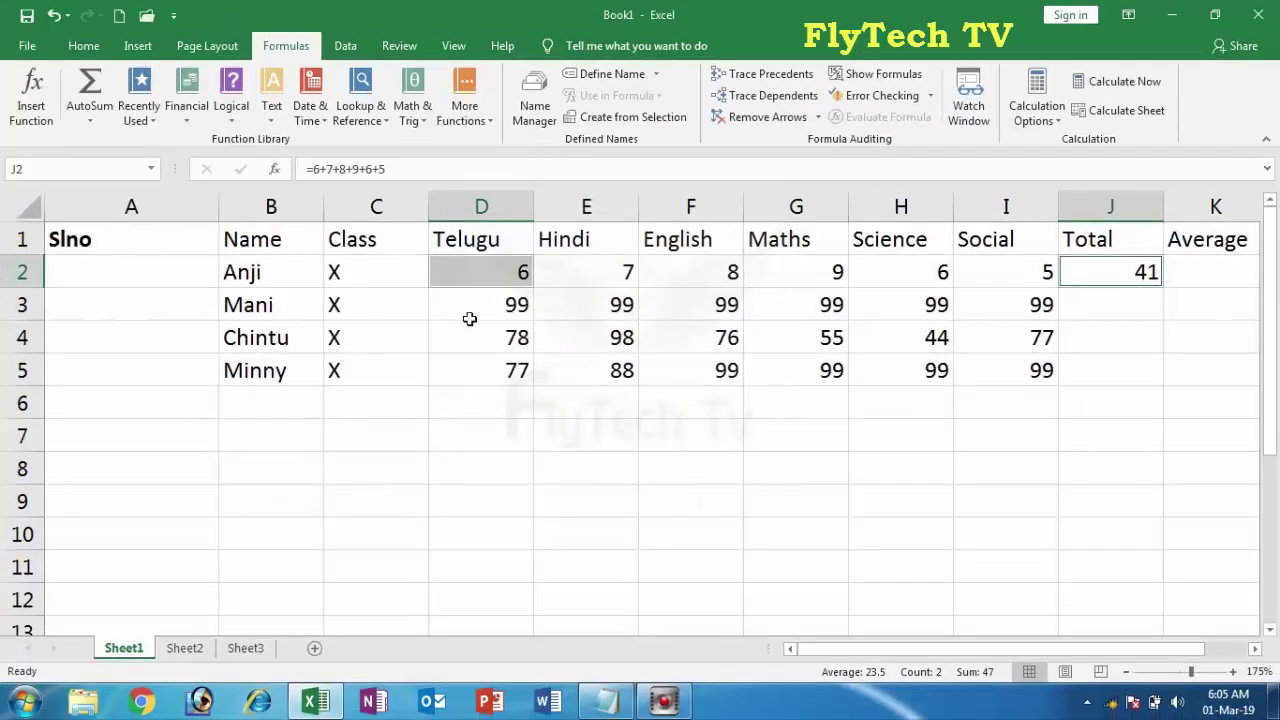
click(541, 296)
click(484, 273)
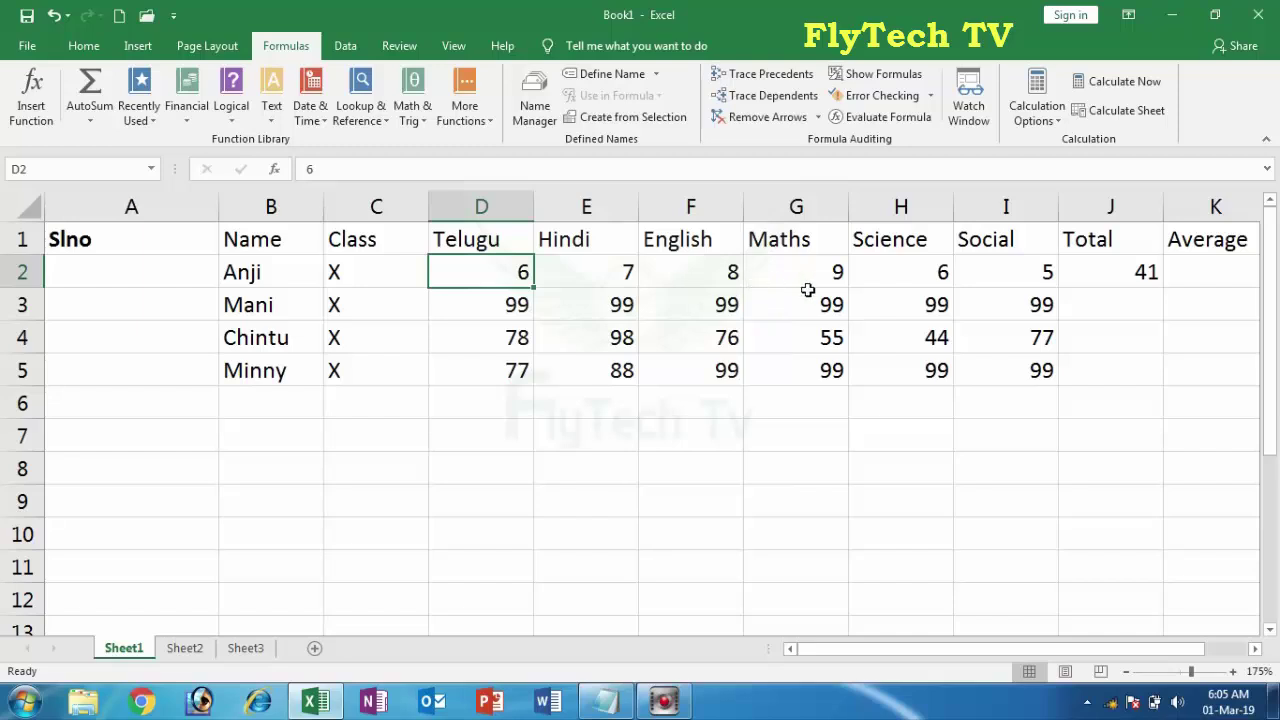
Change the first Telugu mark in D2 to 96.
click(604, 392)
click(525, 276)
text(9)
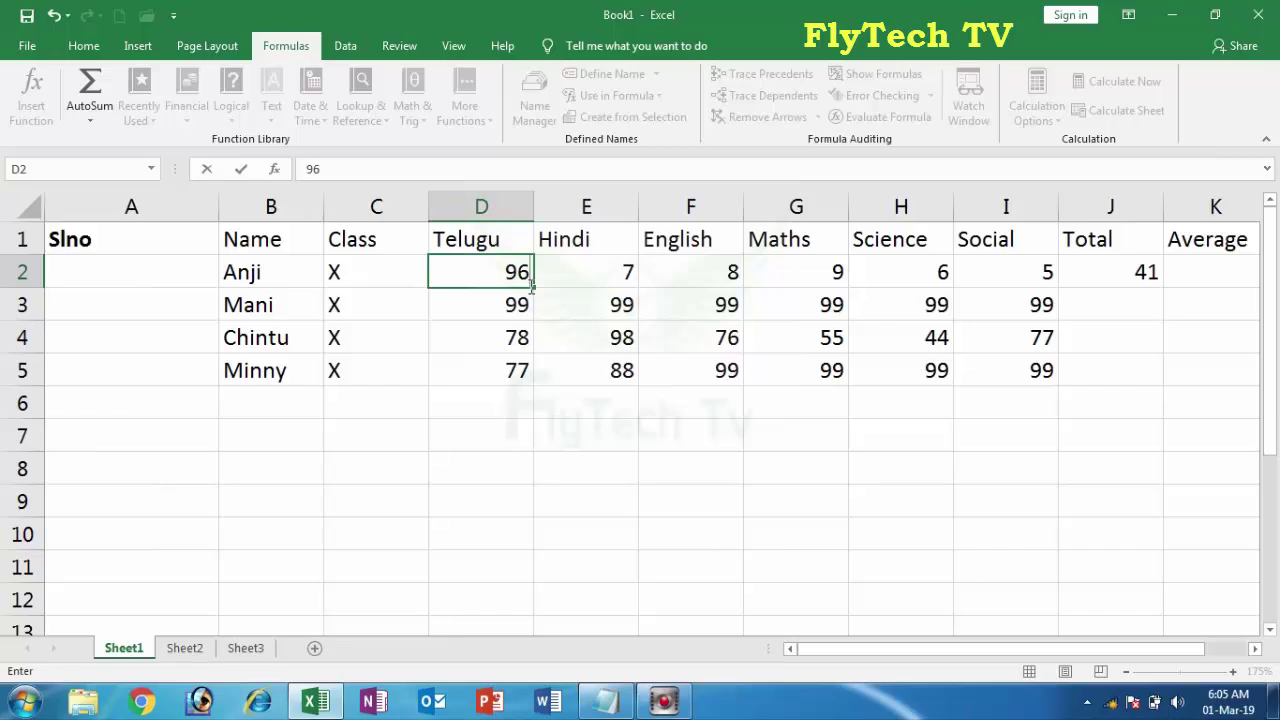
key(Escape)
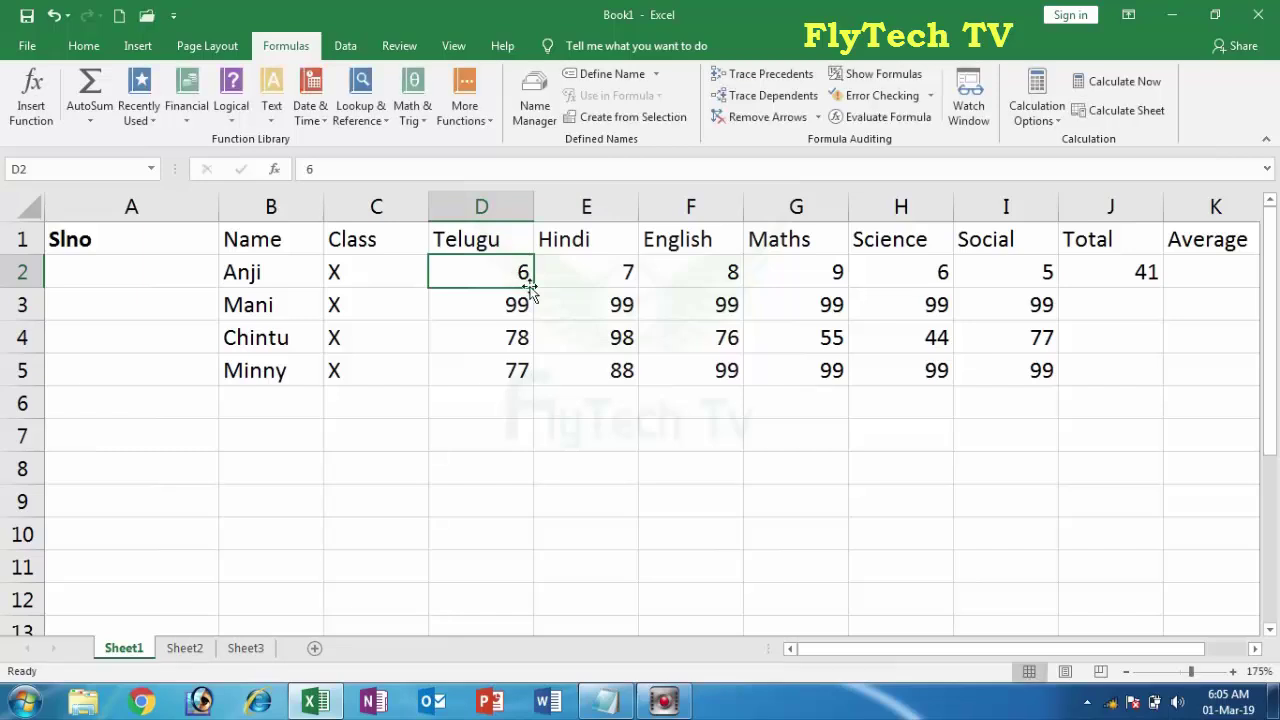
text(96)
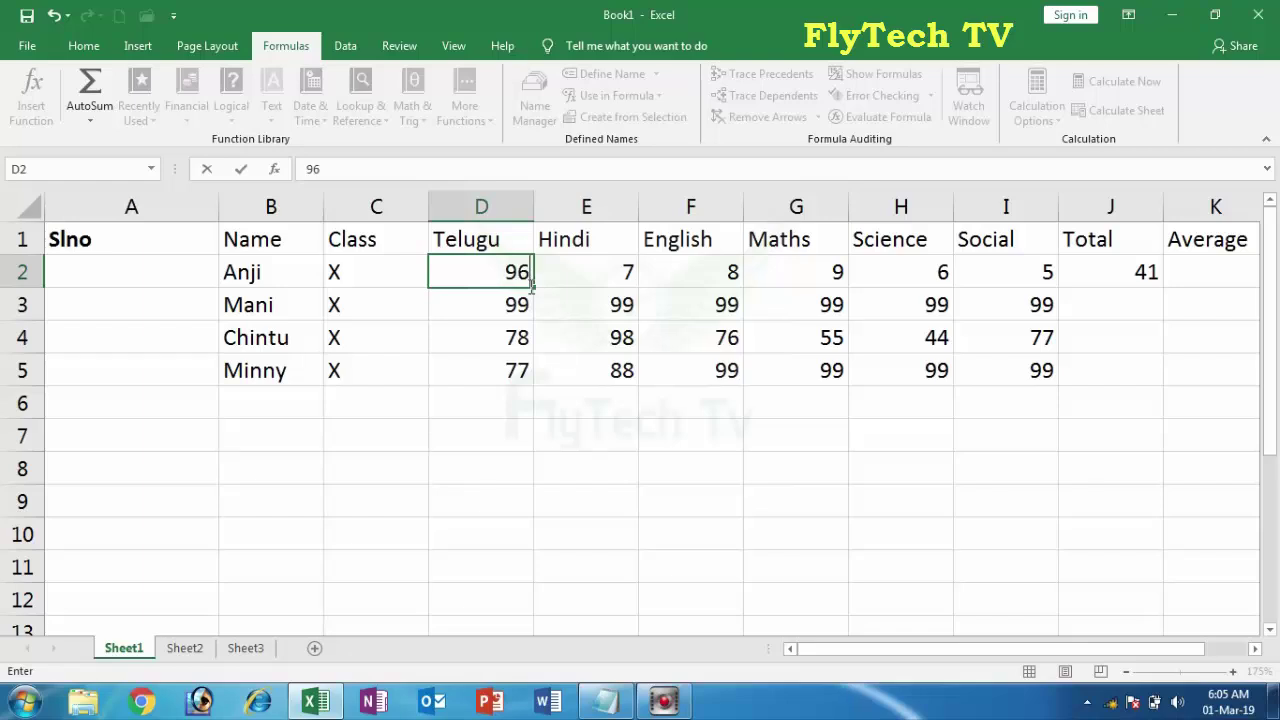
key(Tab)
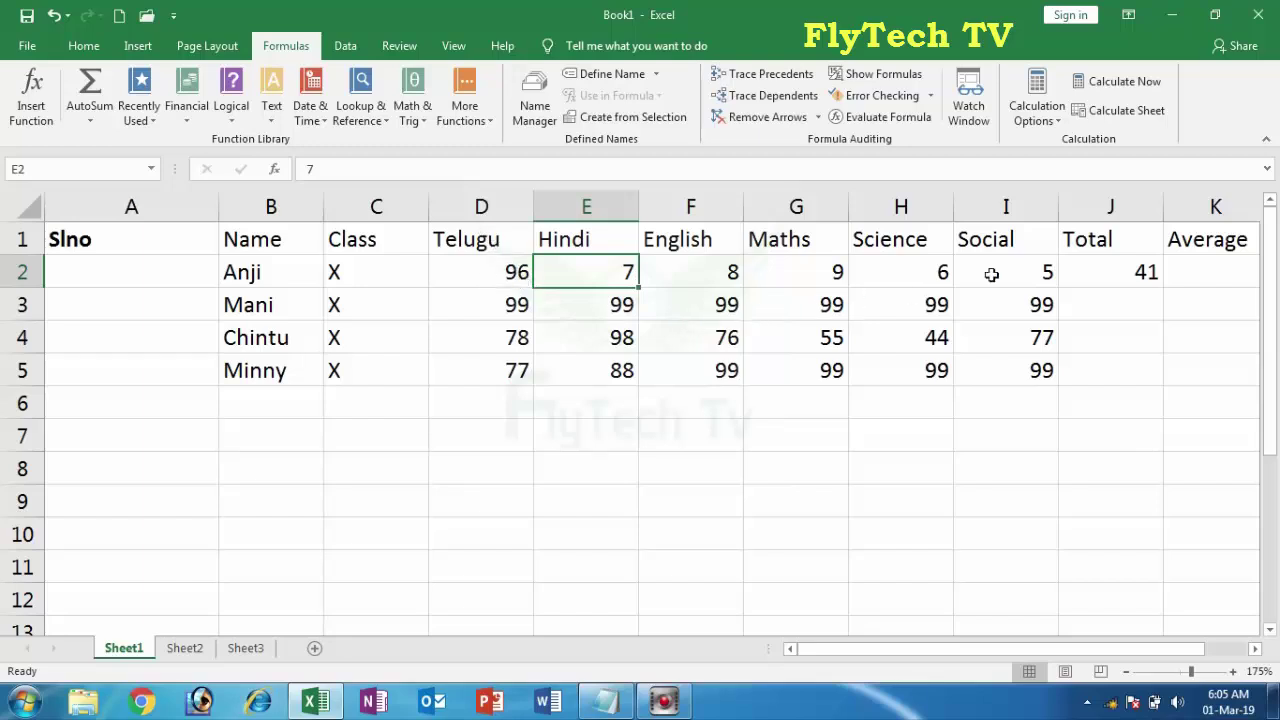
Check J2's formula, confirming its hard-coded total still shows 41.
click(1136, 276)
click(1137, 360)
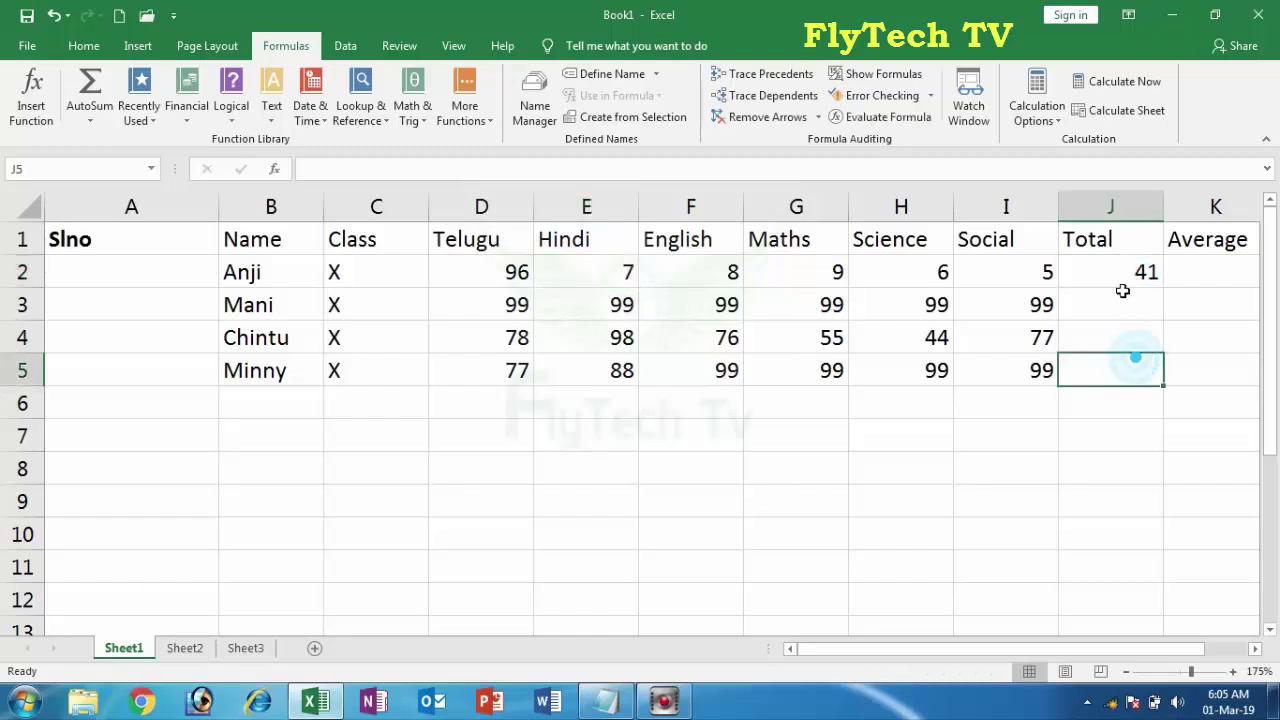
click(1122, 282)
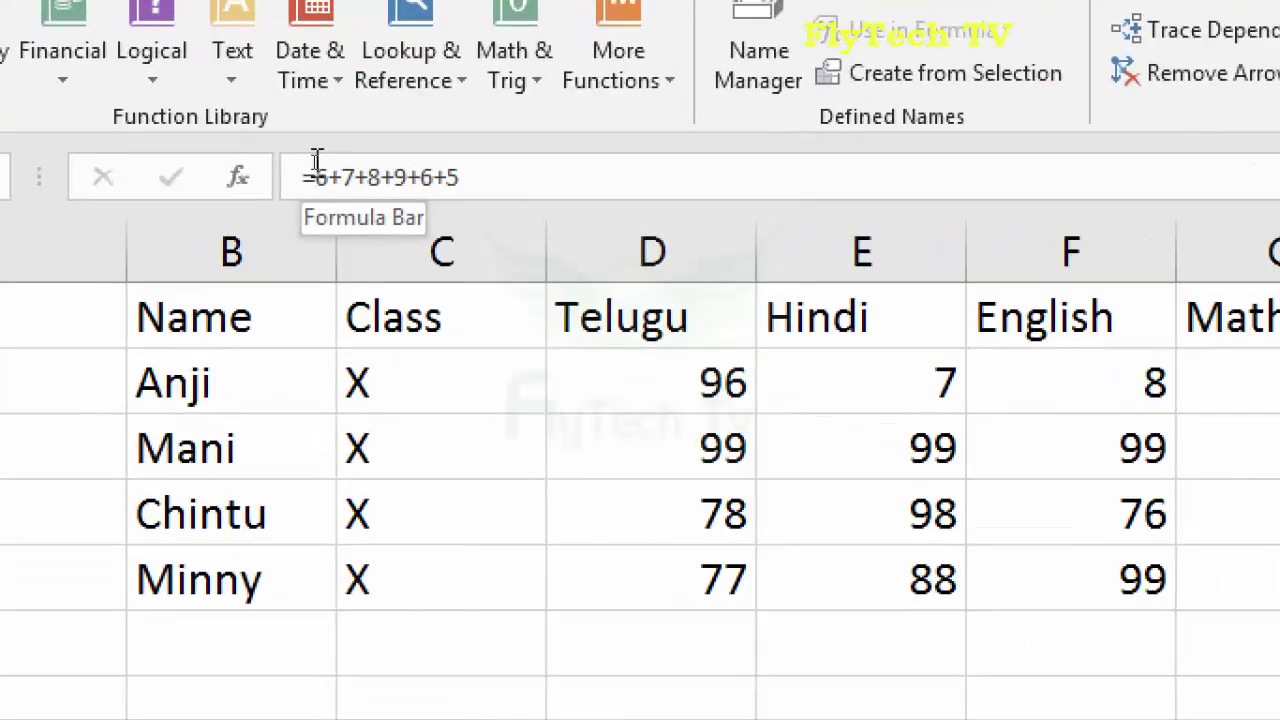
click(316, 170)
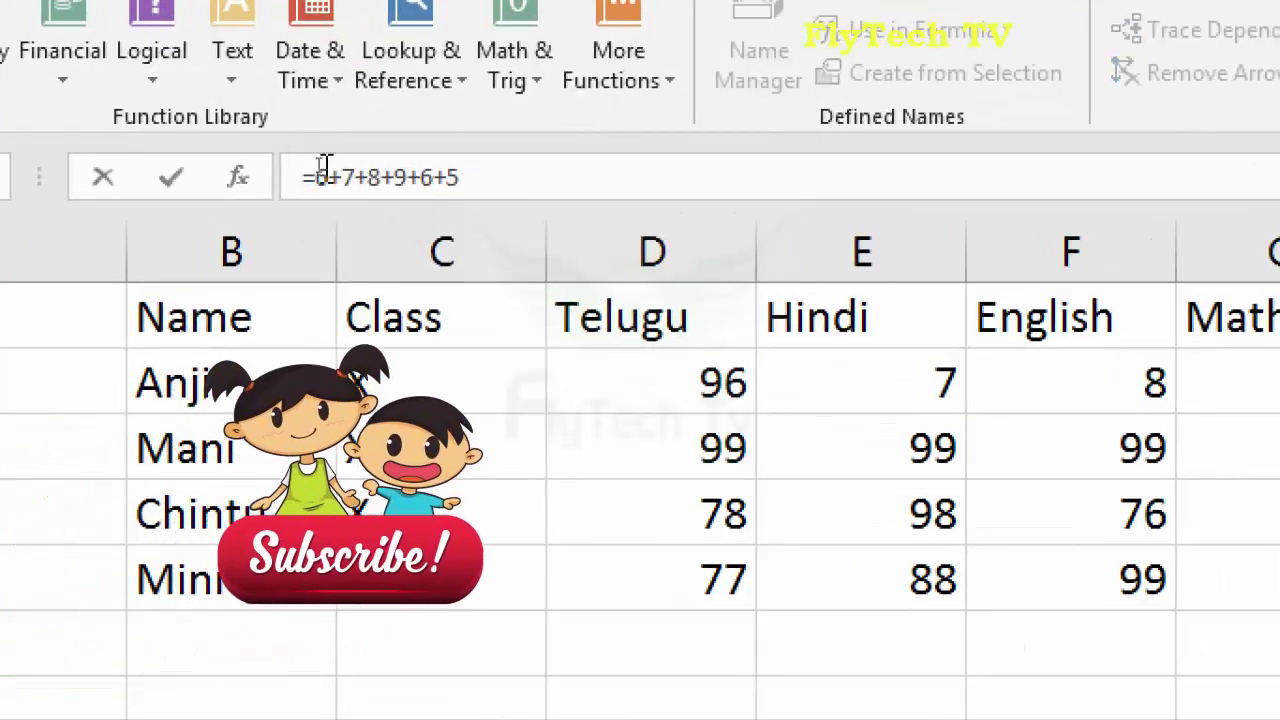
key(Escape)
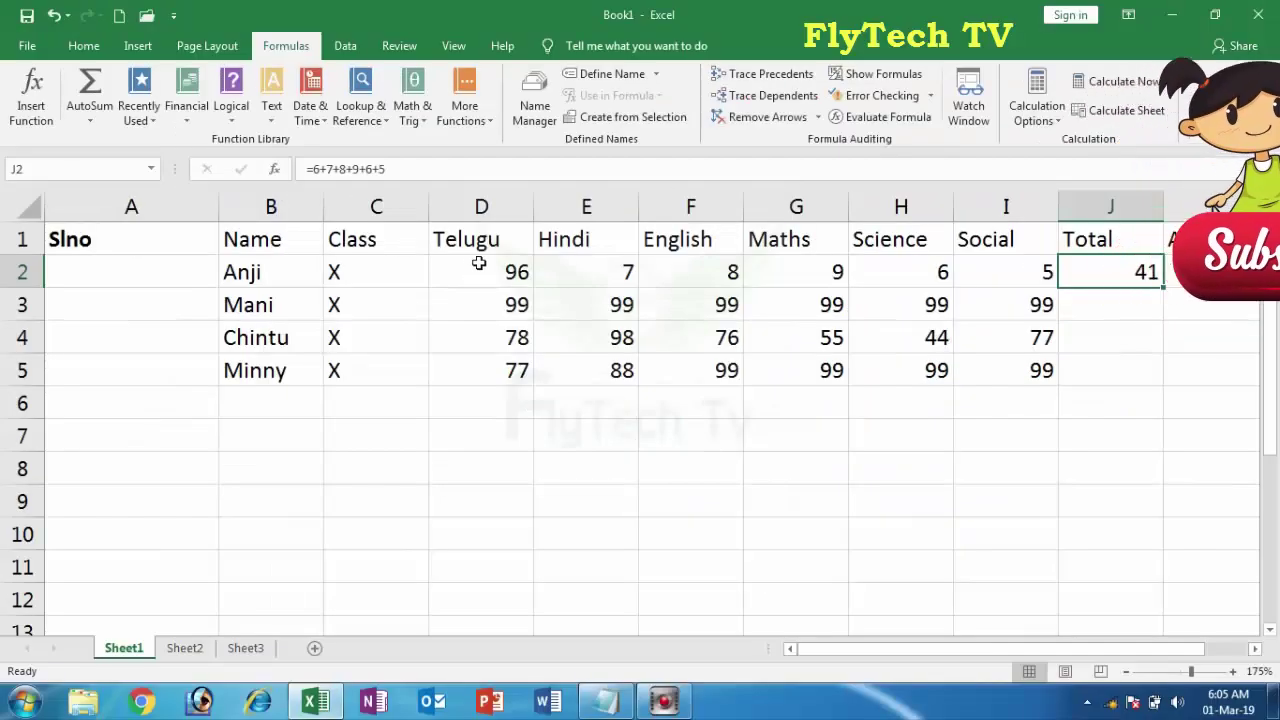
click(509, 262)
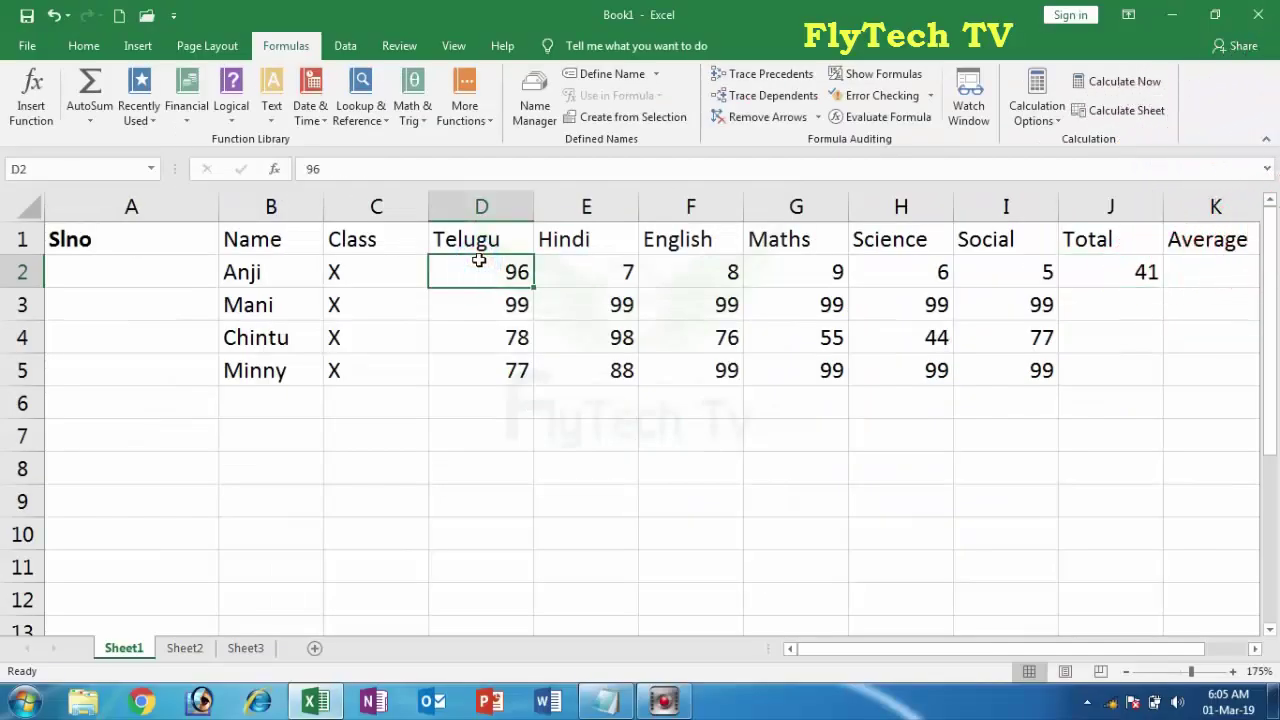
text(6)
key(Return)
key(Up)
key(Right)
key(Right)
key(Right)
key(Right)
key(Right)
key(Left)
key(Left)
key(Left)
key(Left)
key(Left)
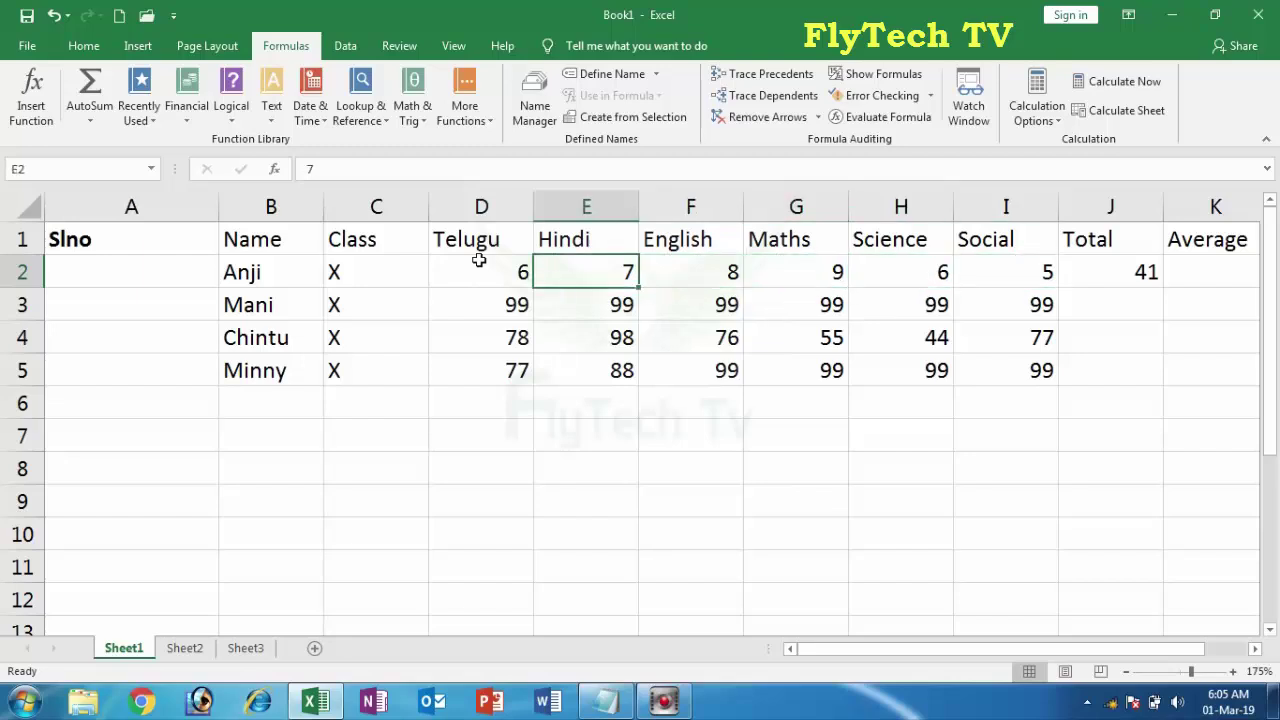
key(Right)
key(Right)
key(Right)
key(Right)
key(Right)
key(Right)
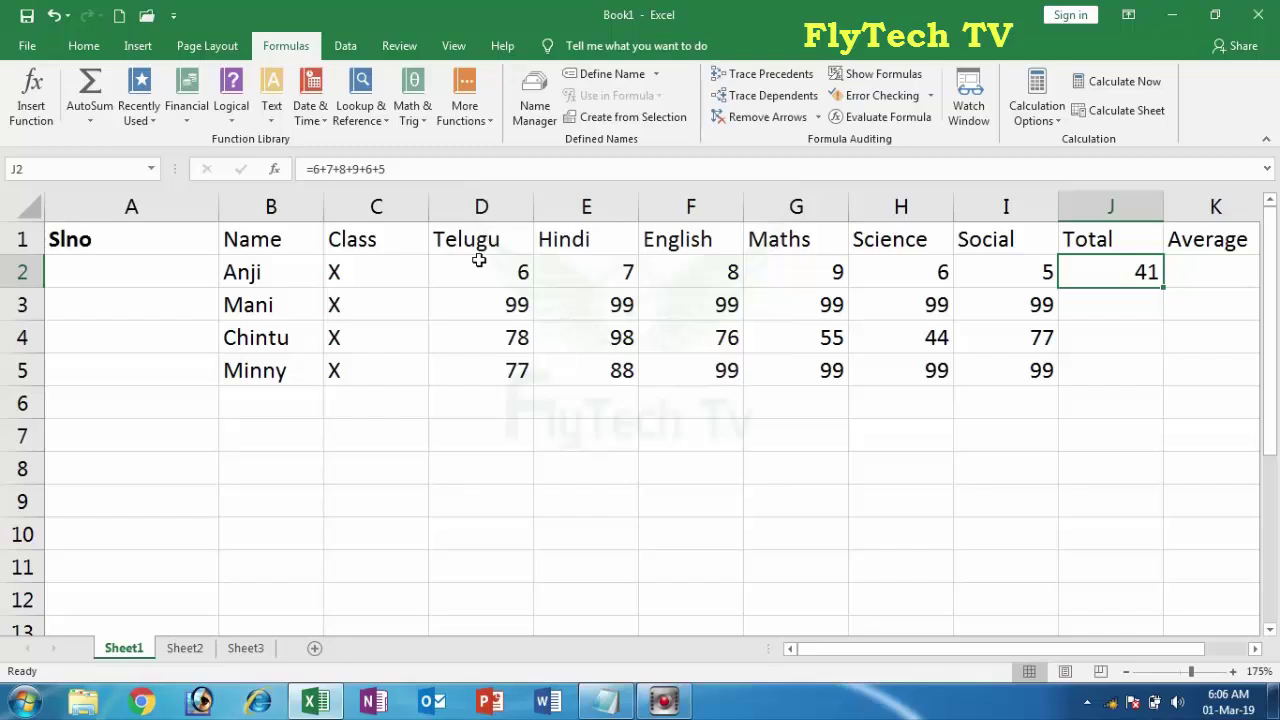
key(Left)
key(Left)
key(Left)
key(Left)
key(Left)
key(Left)
key(Right)
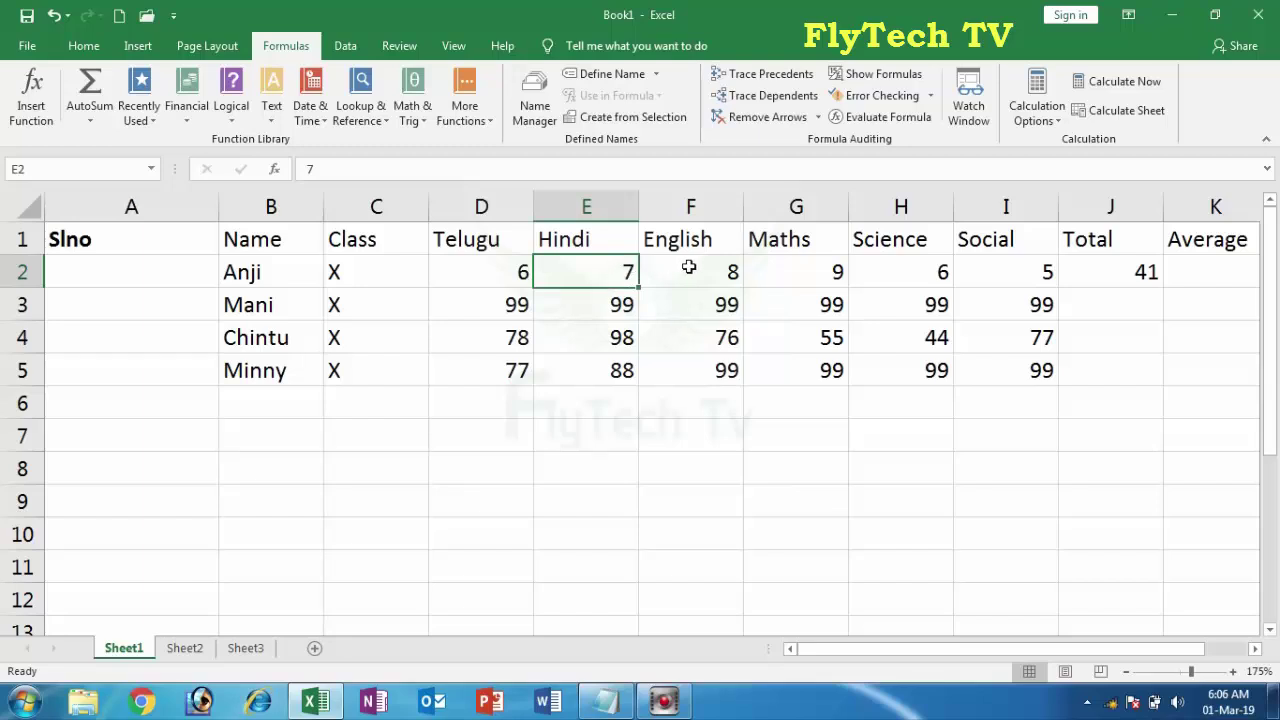
click(487, 278)
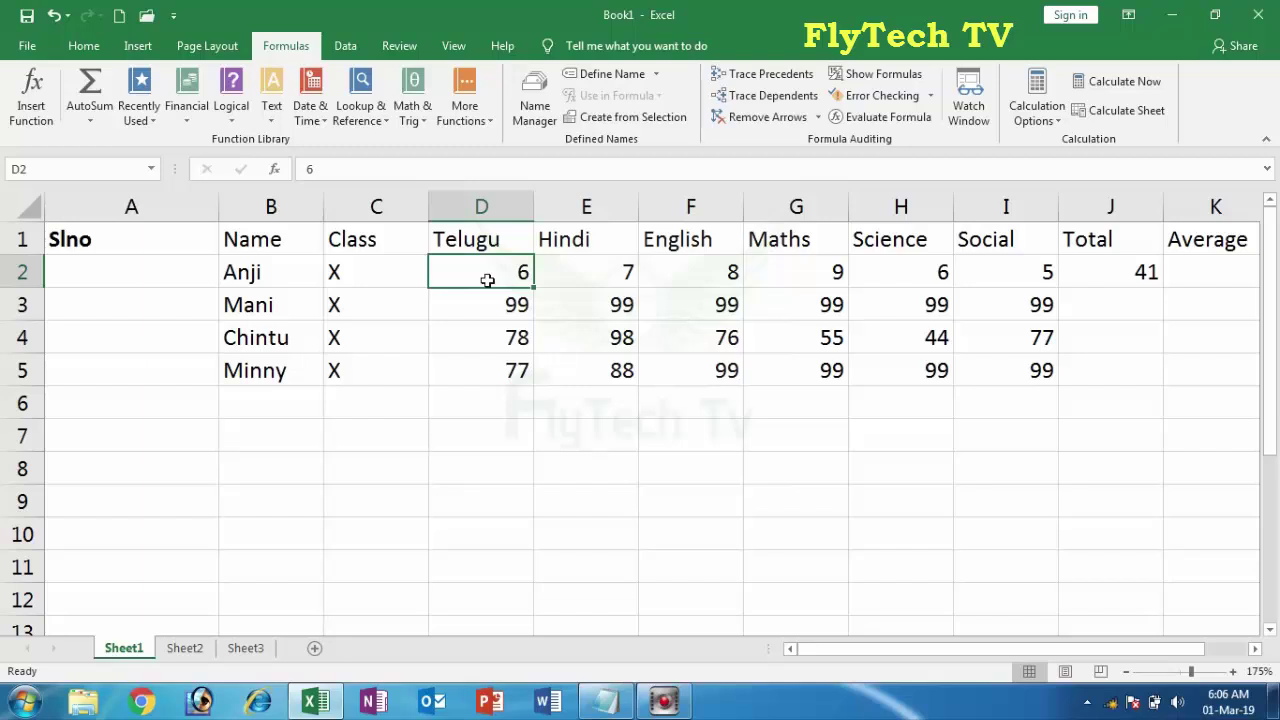
click(1112, 277)
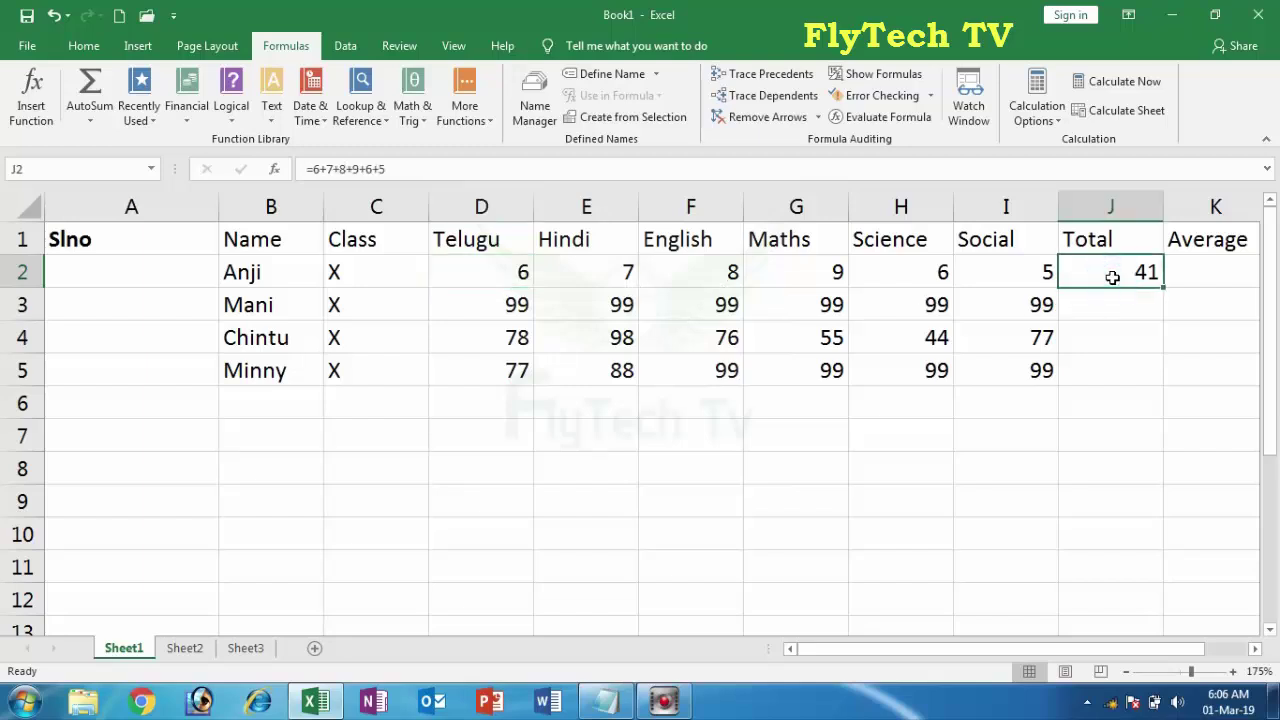
key(Delete)
double_click(1112, 277)
Type the formula =d2+e2+f2+g2+h2+I2 into J2.
text(=)
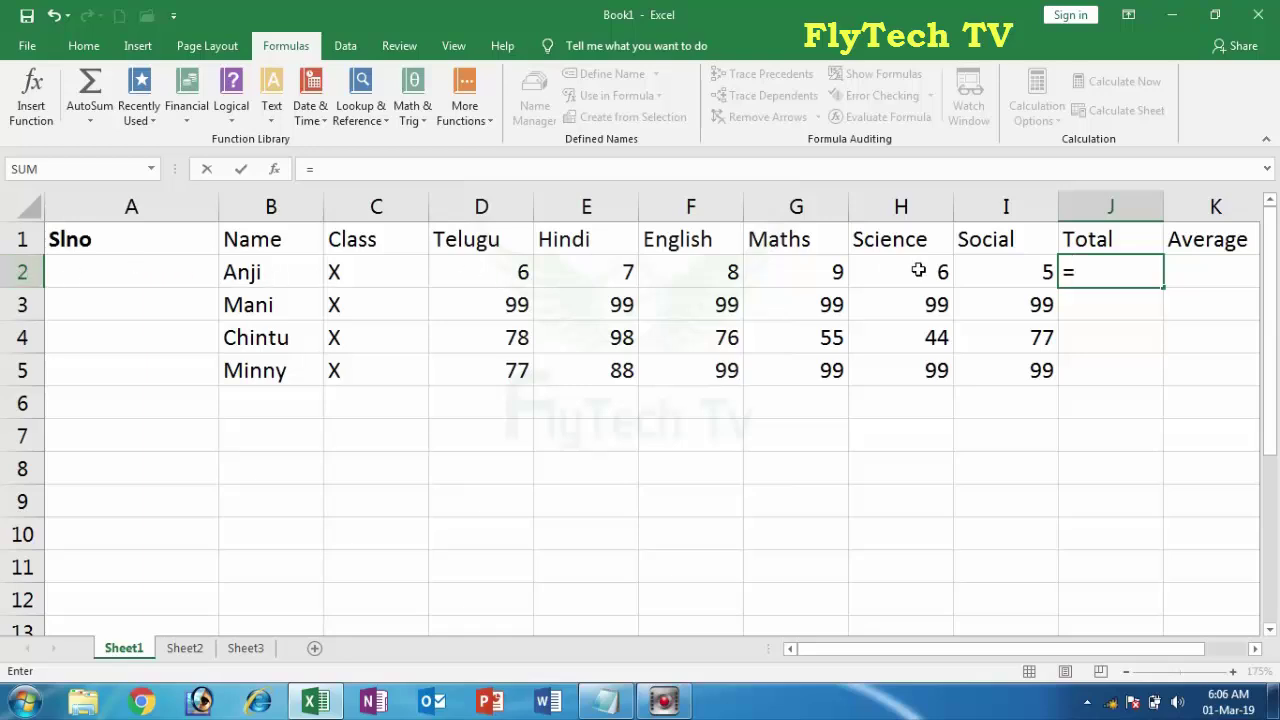
text(d2+)
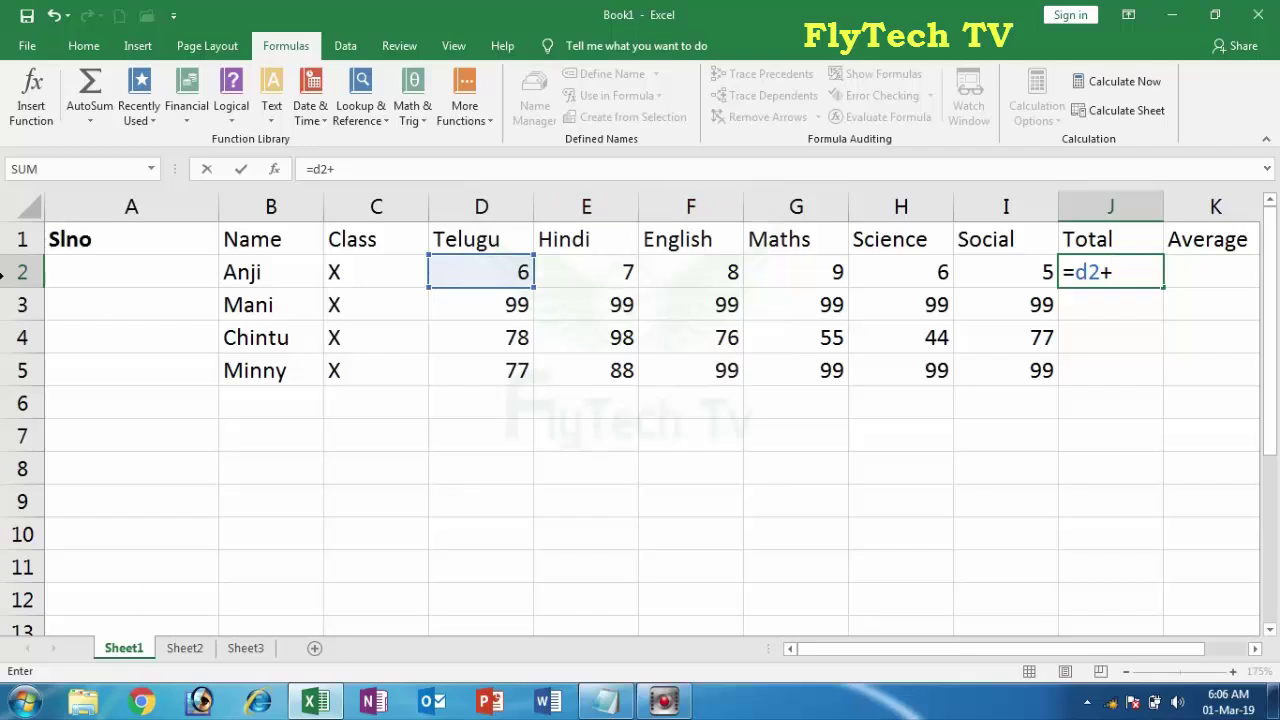
text(e)
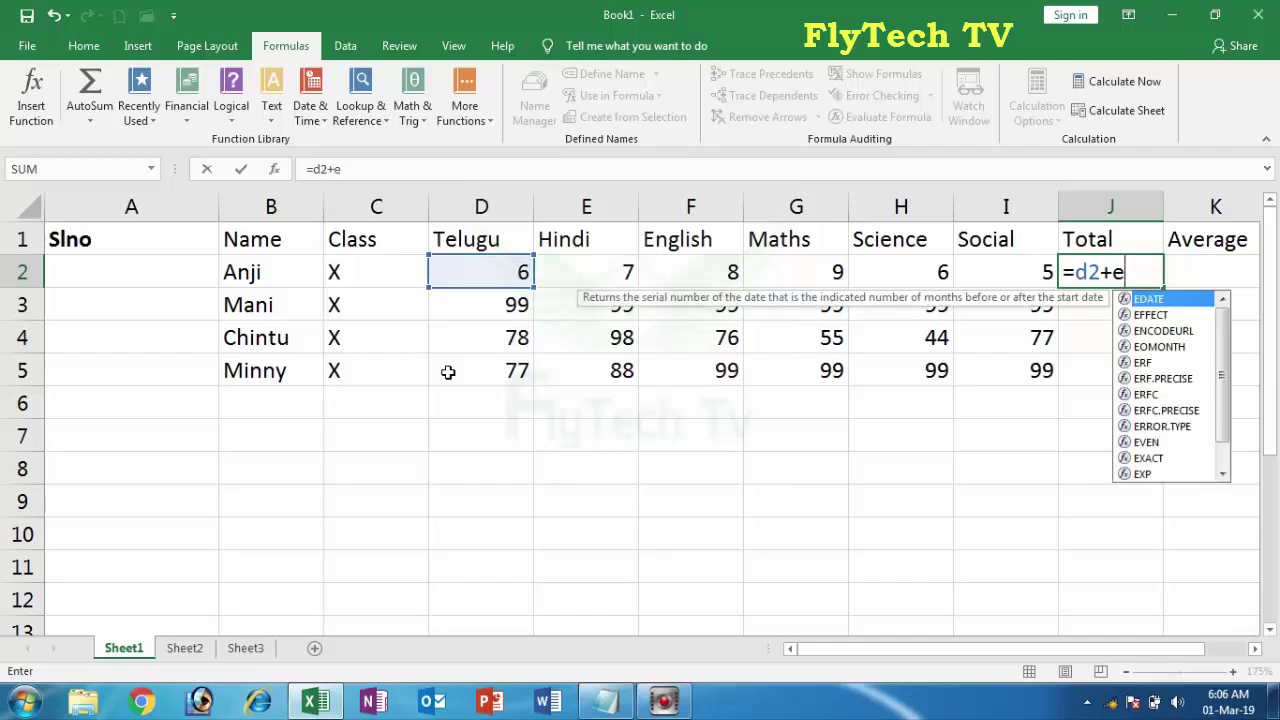
text(2+)
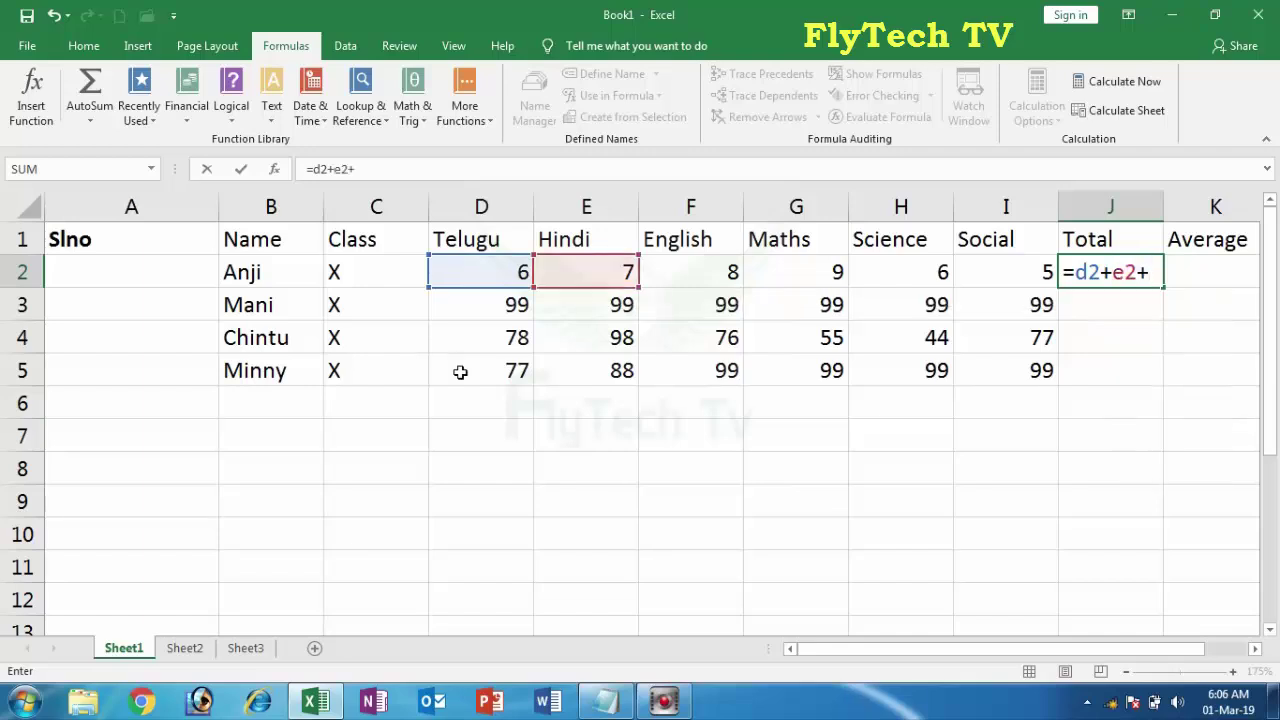
text(f2)
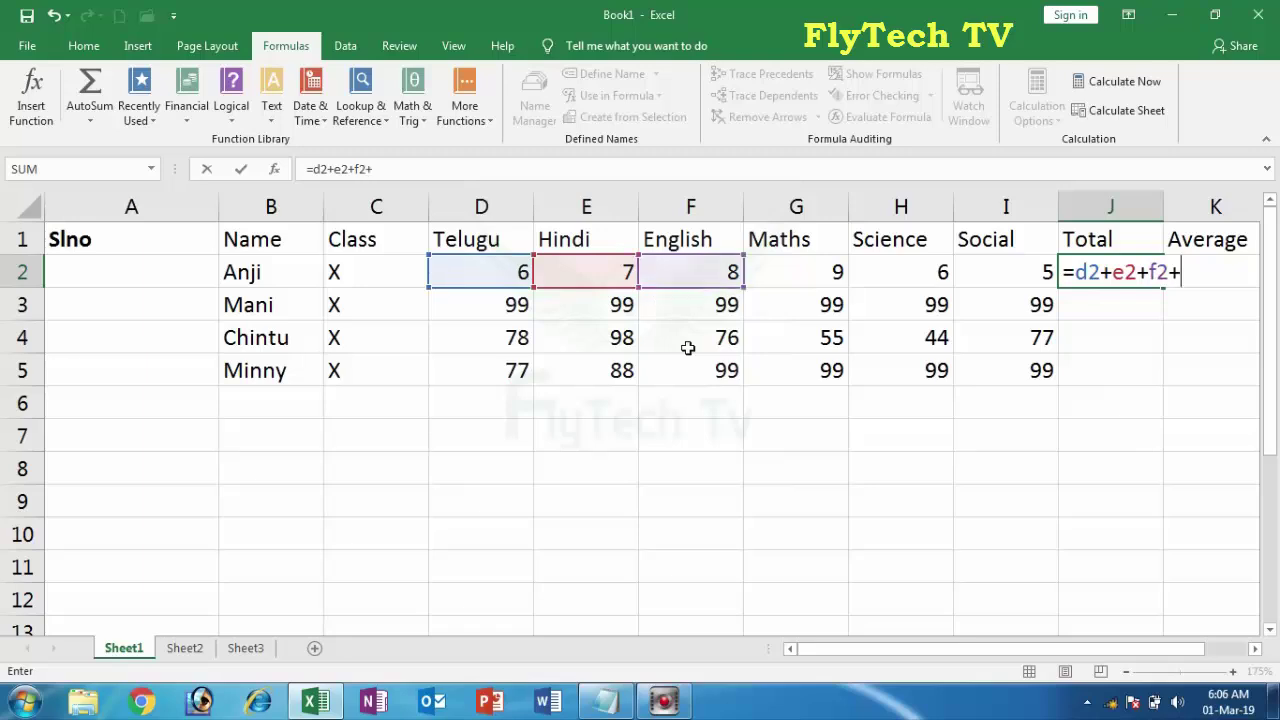
text(+)
text(g)
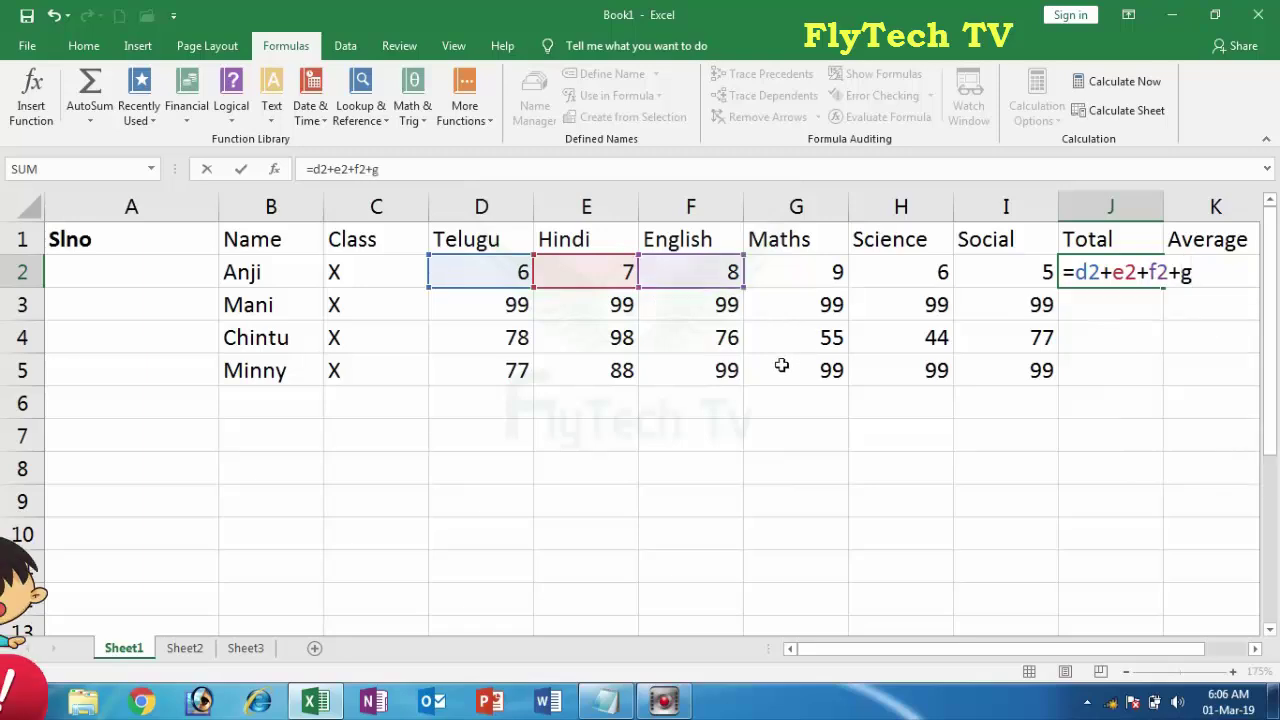
text(2+)
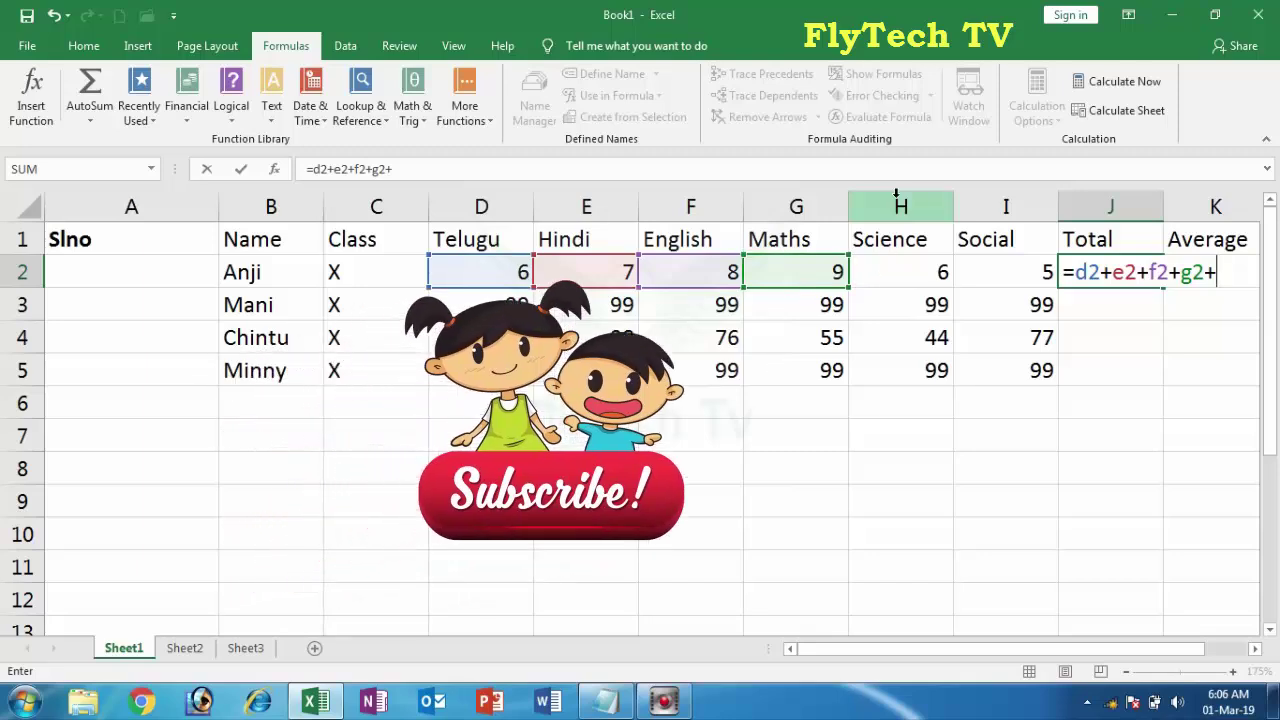
text(h2)
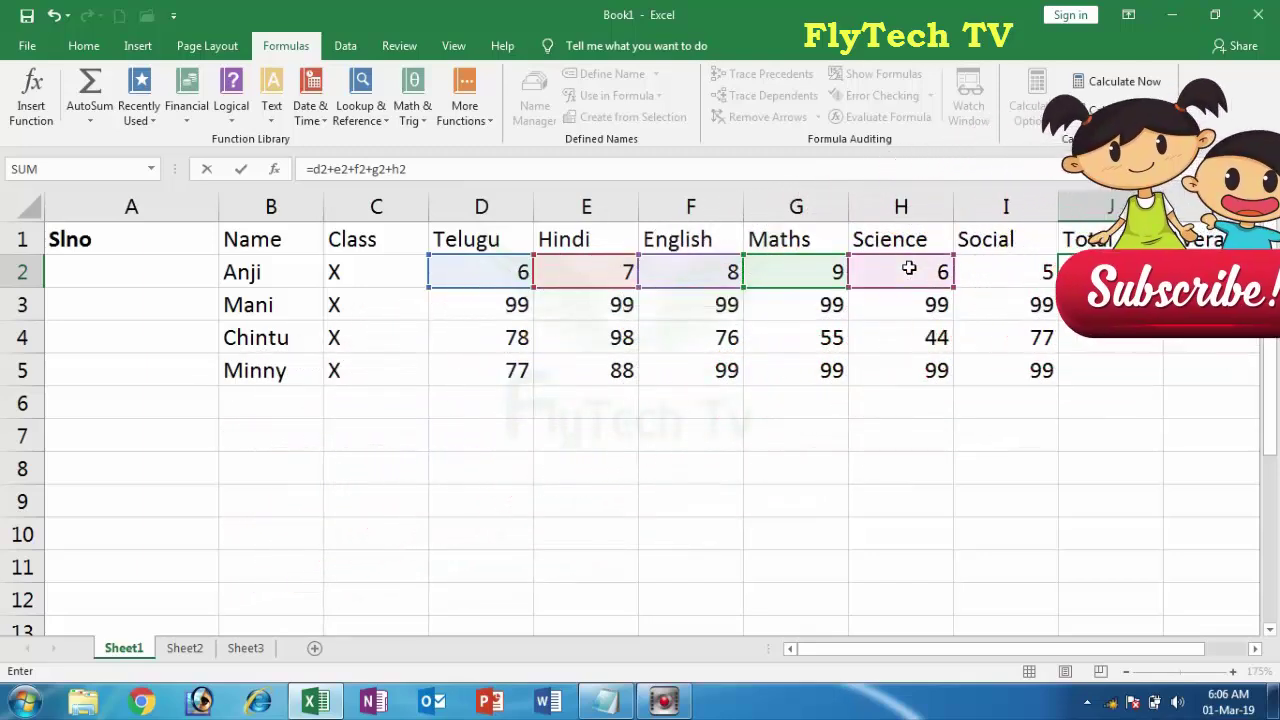
text(+I2)
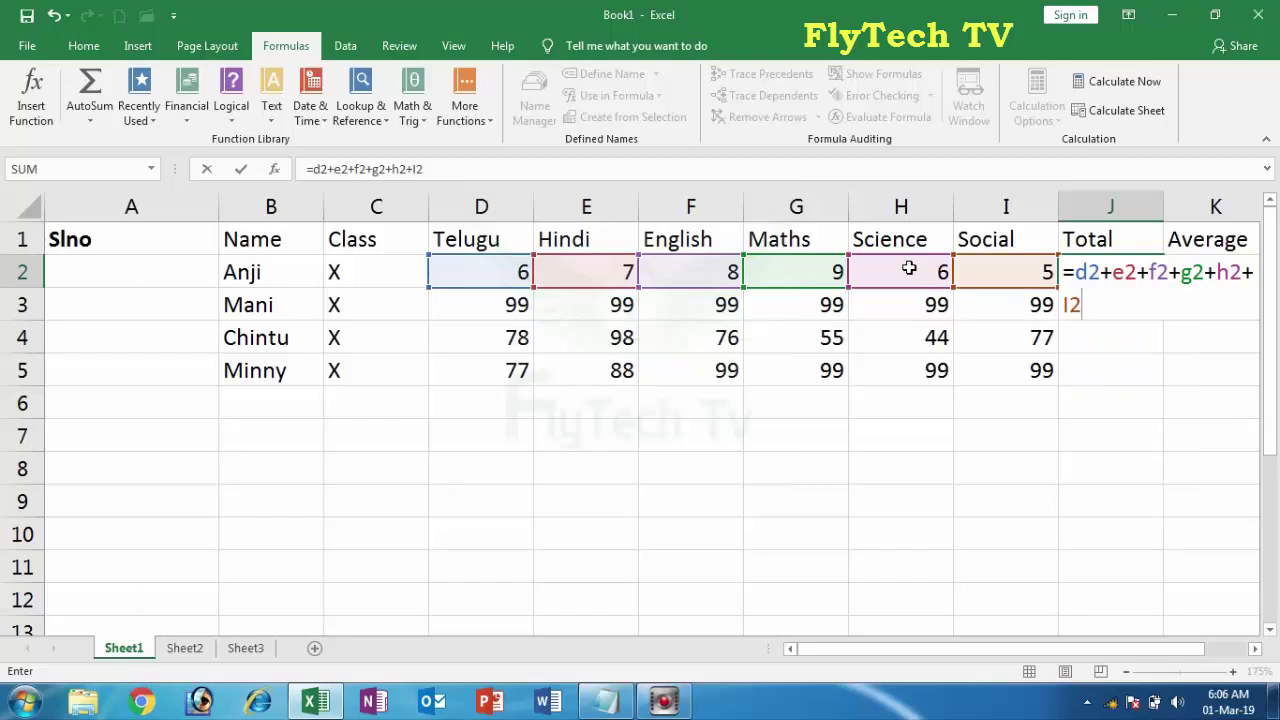
Commit J2's cell-reference formula and change D2, E2, F2 to 96, 97, 98.
key(Return)
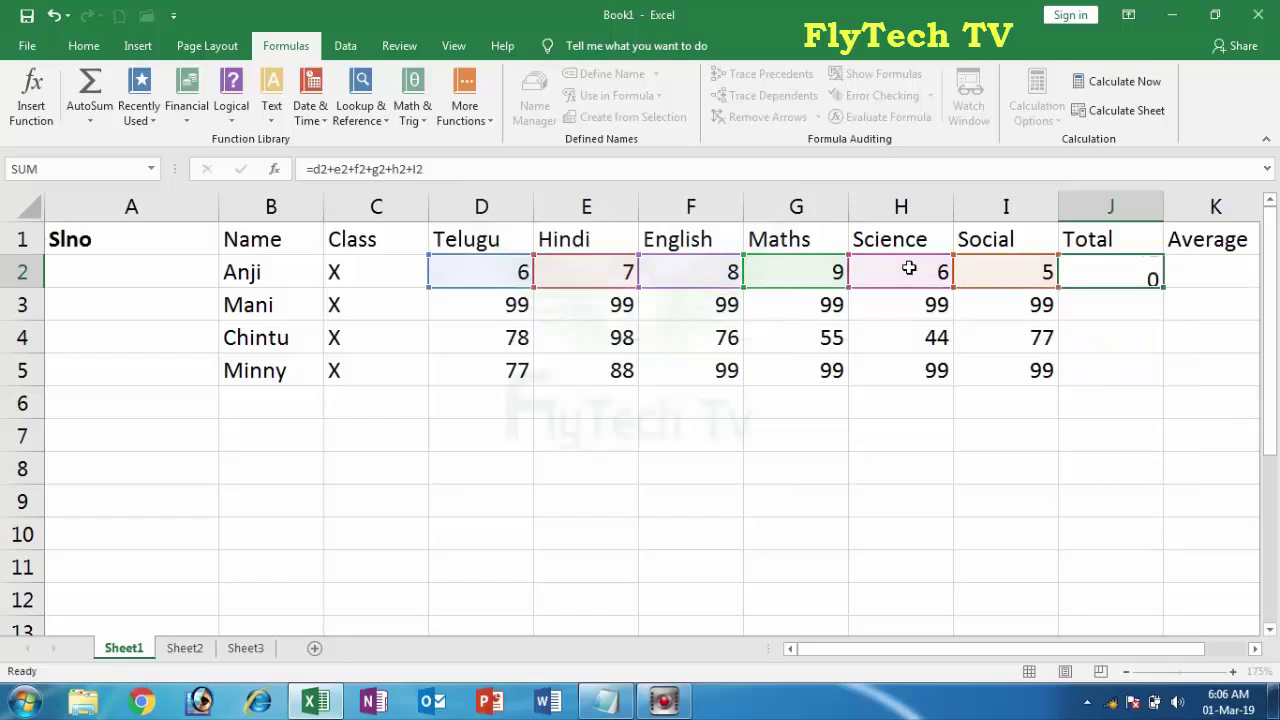
click(1116, 276)
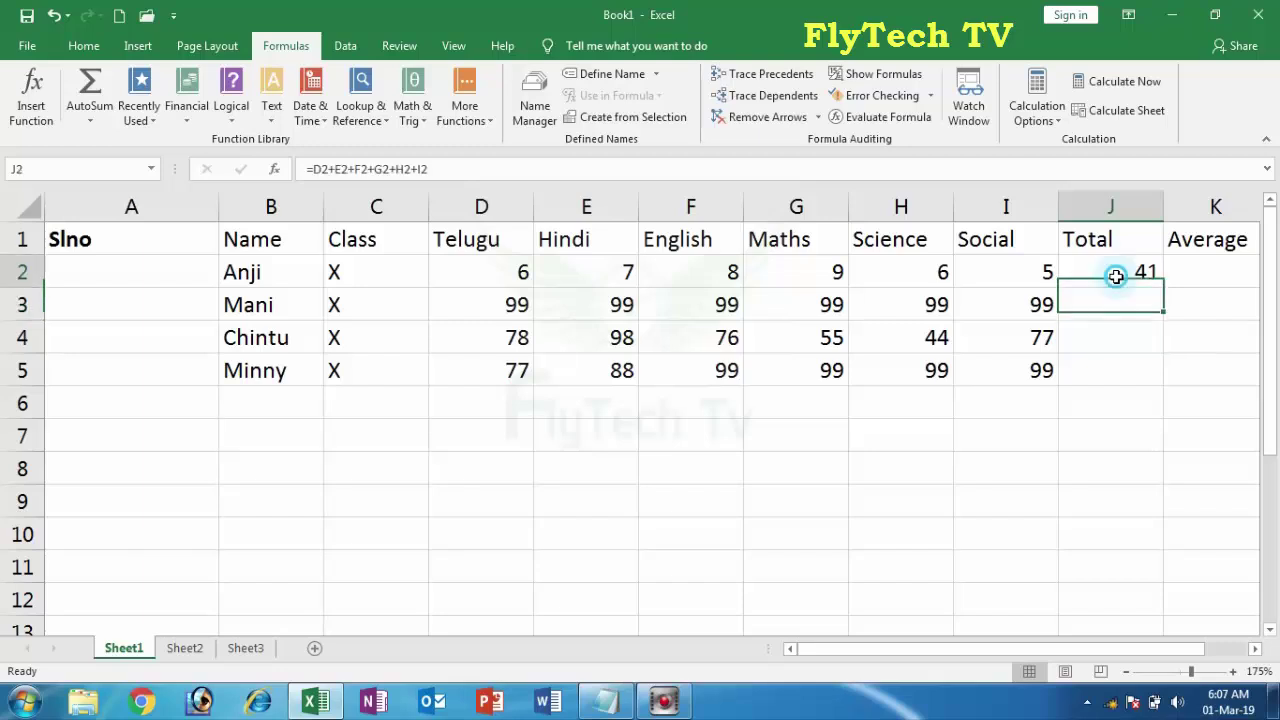
click(521, 275)
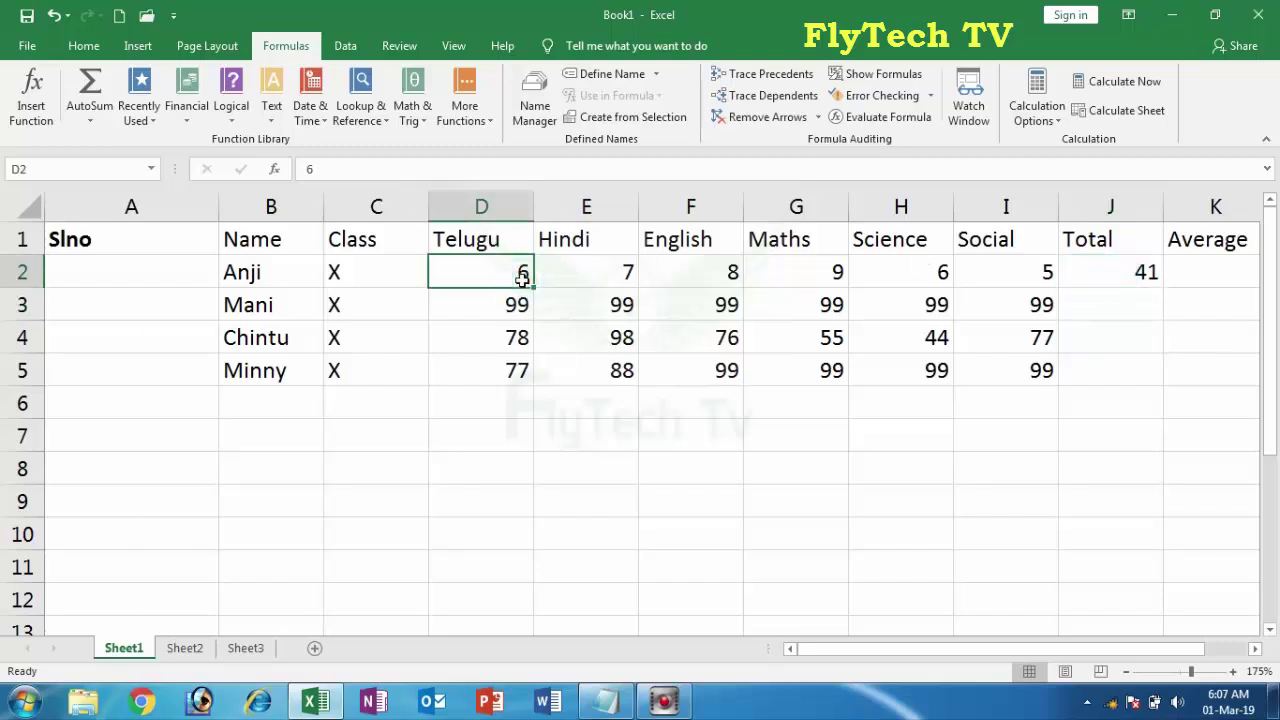
text(96)
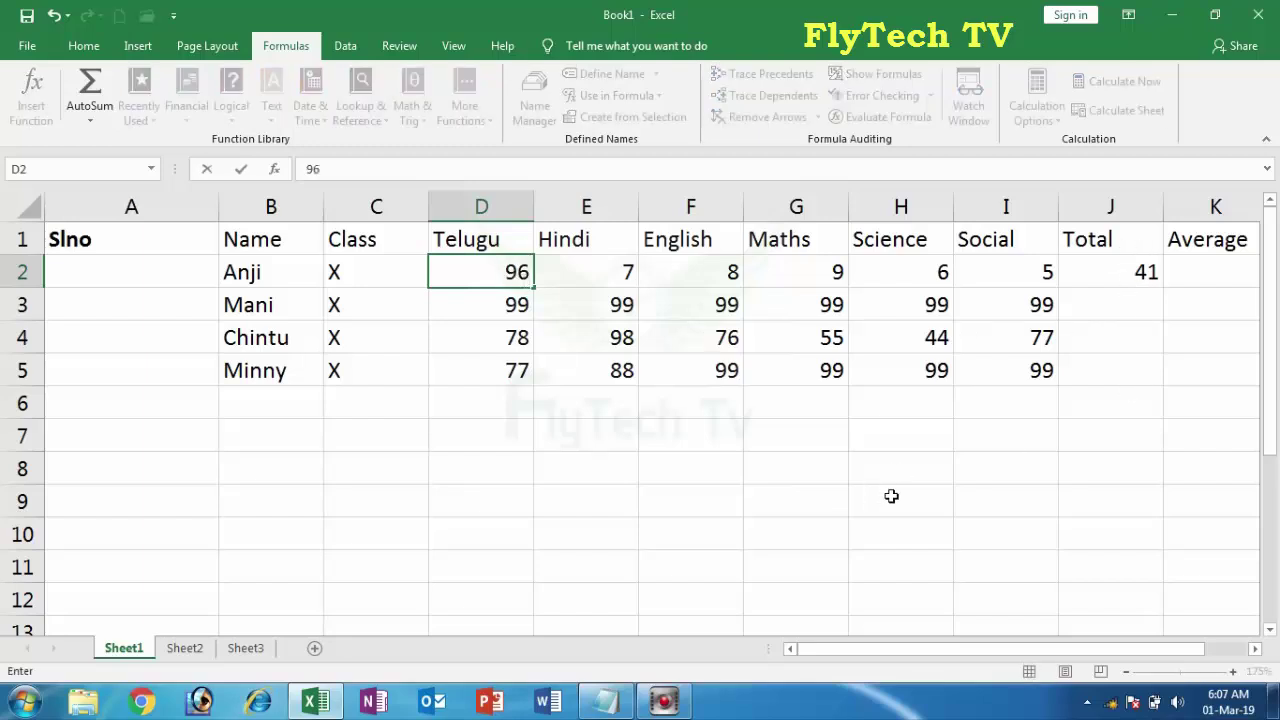
key(Tab)
text(97)
key(Tab)
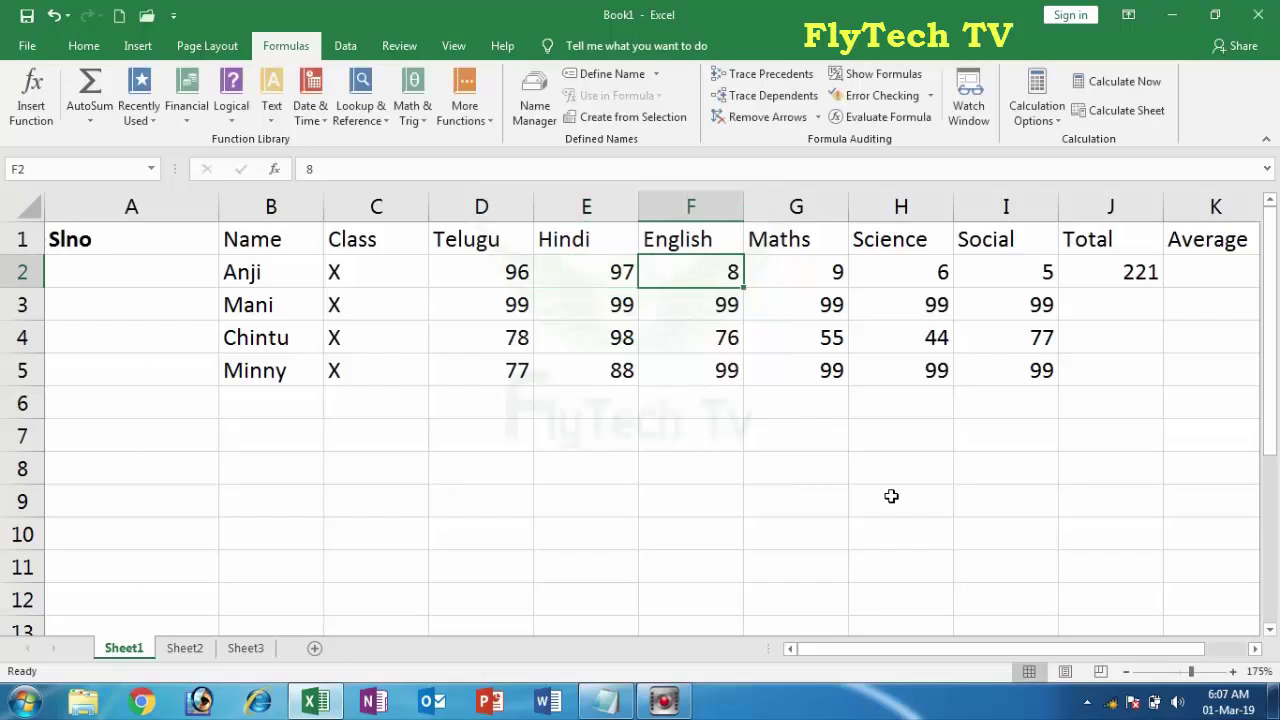
text(98)
key(Tab)
Enter 99, 96 and 95 in G2:I2 so J2 recalculates to 581.
text(99)
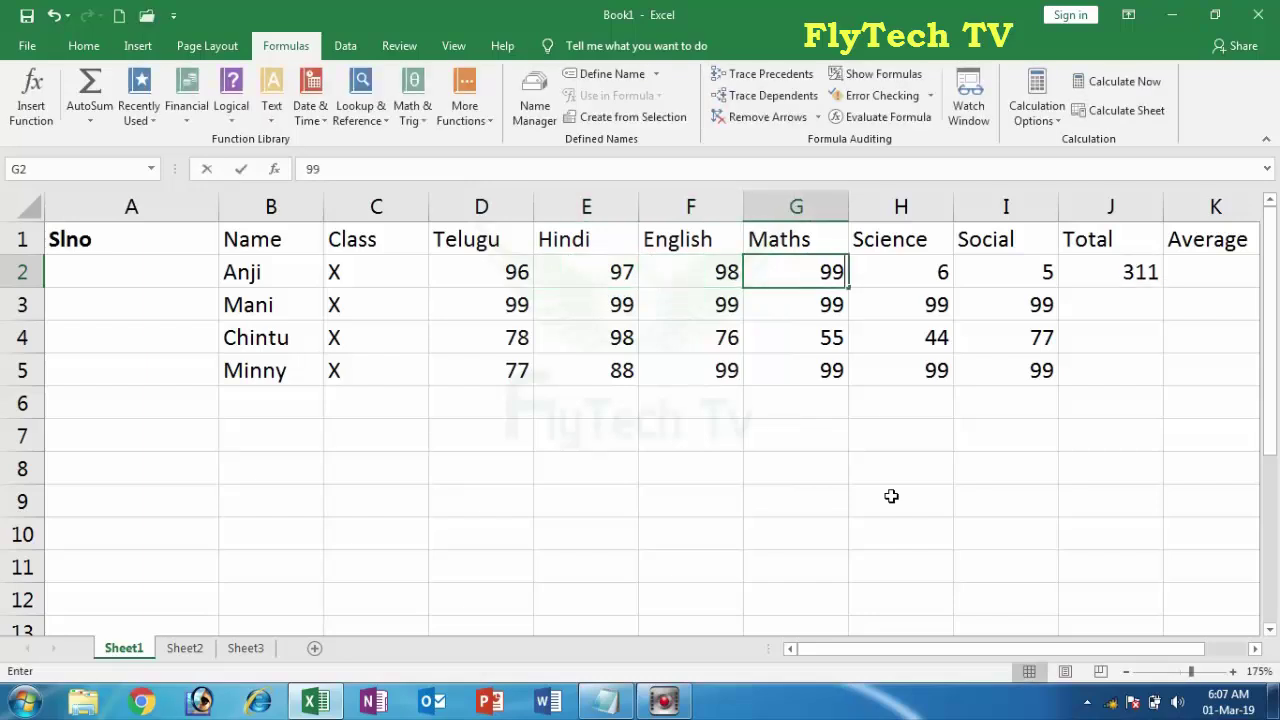
key(Tab)
text(99)
key(BackSpace)
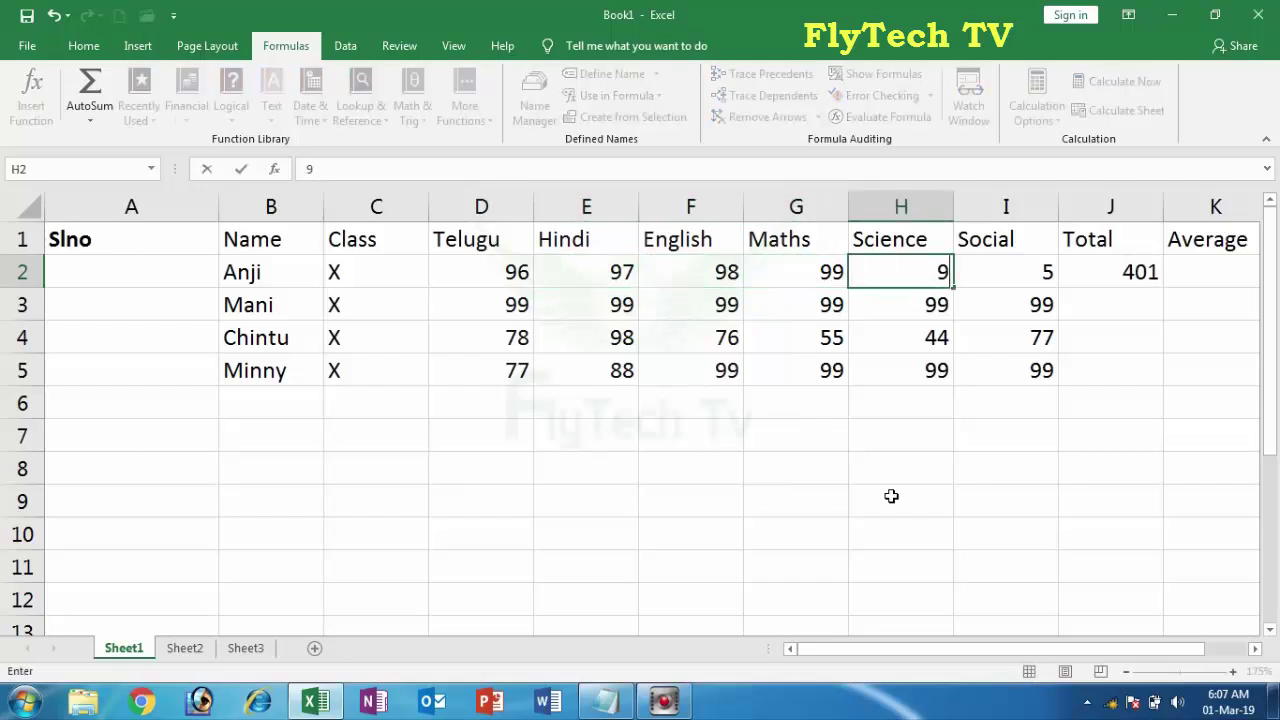
text(6)
key(Tab)
text(95)
key(Tab)
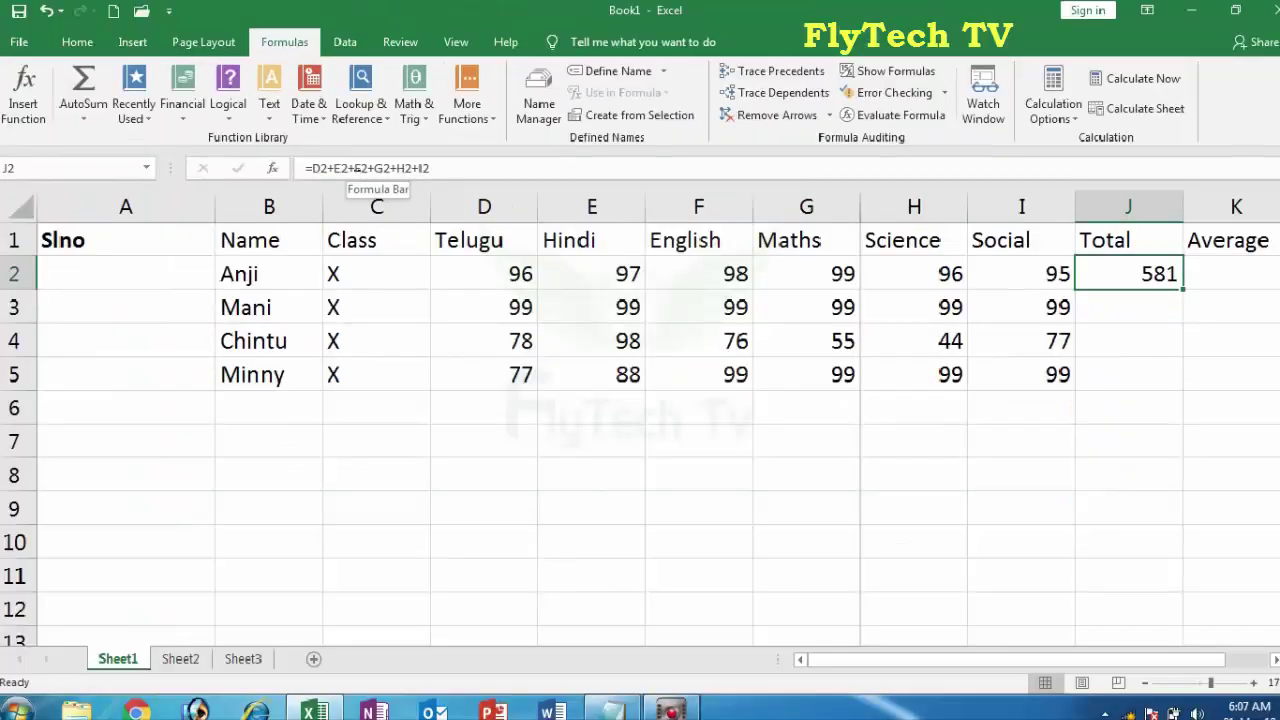
click(1091, 307)
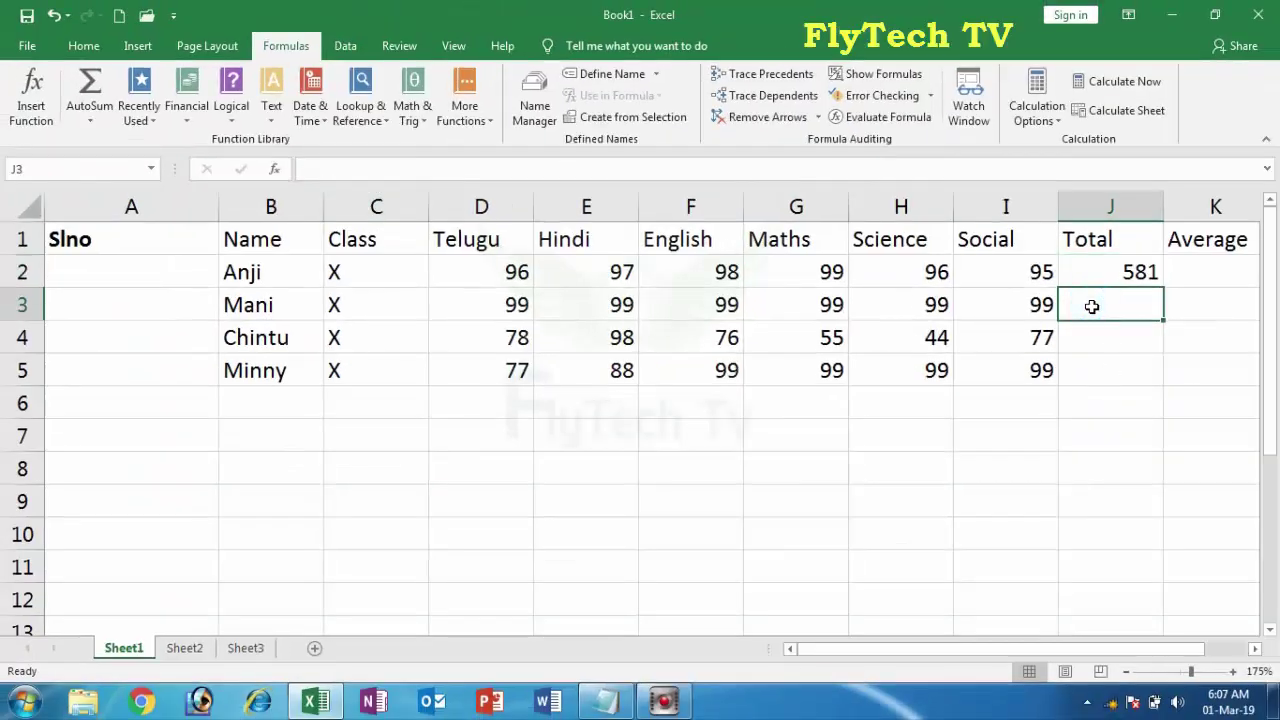
Enter =D3+E3+F3+G3+H3+I3 in J3, totalling the second student's marks to 594.
text(=)
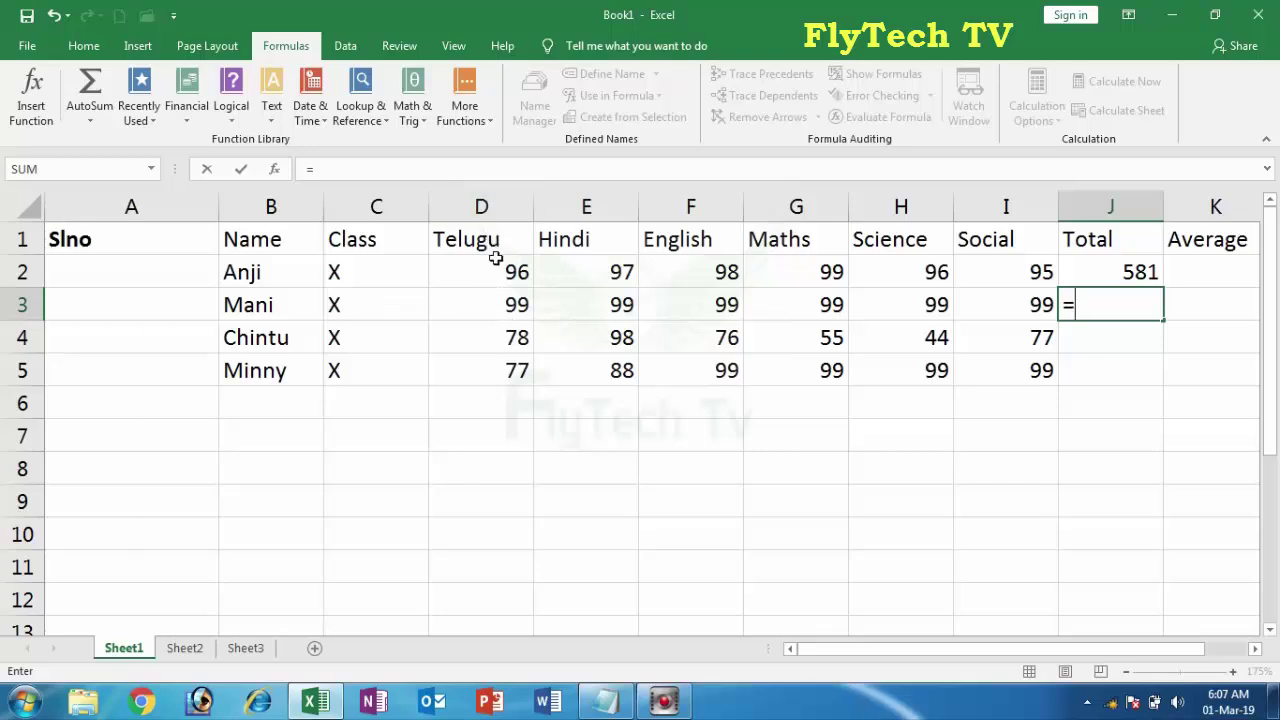
text(d)
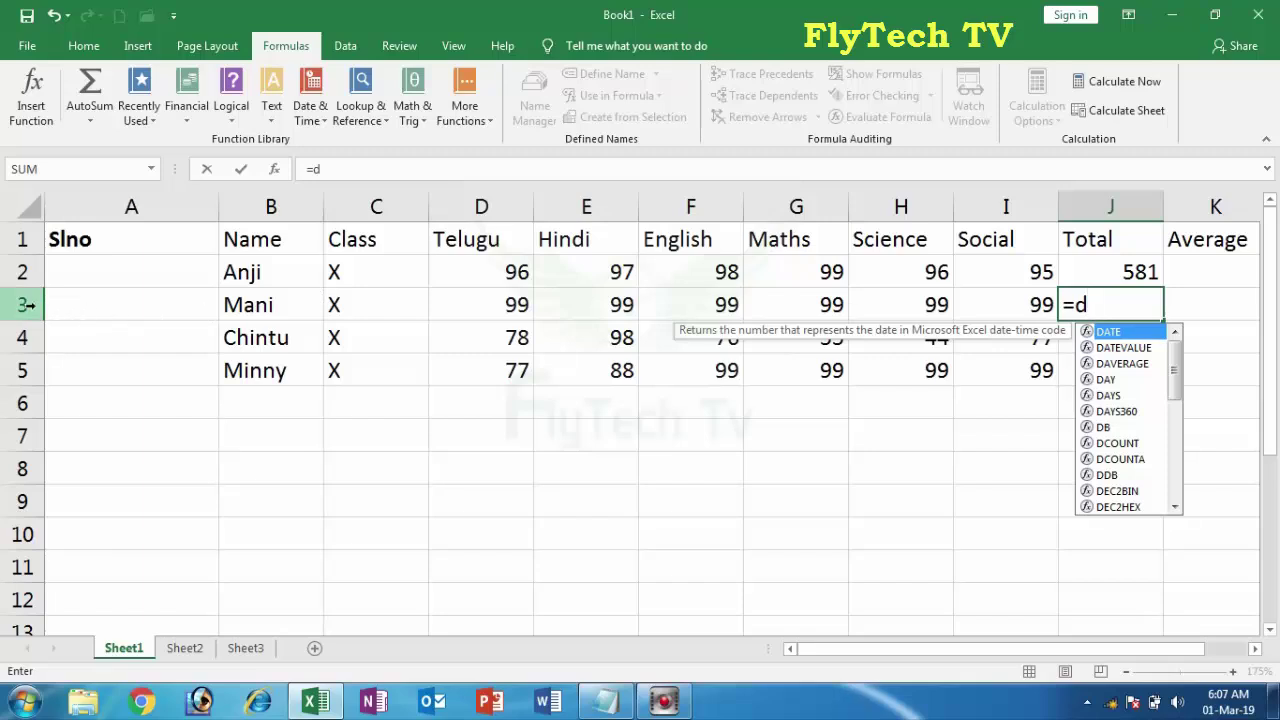
text(3)
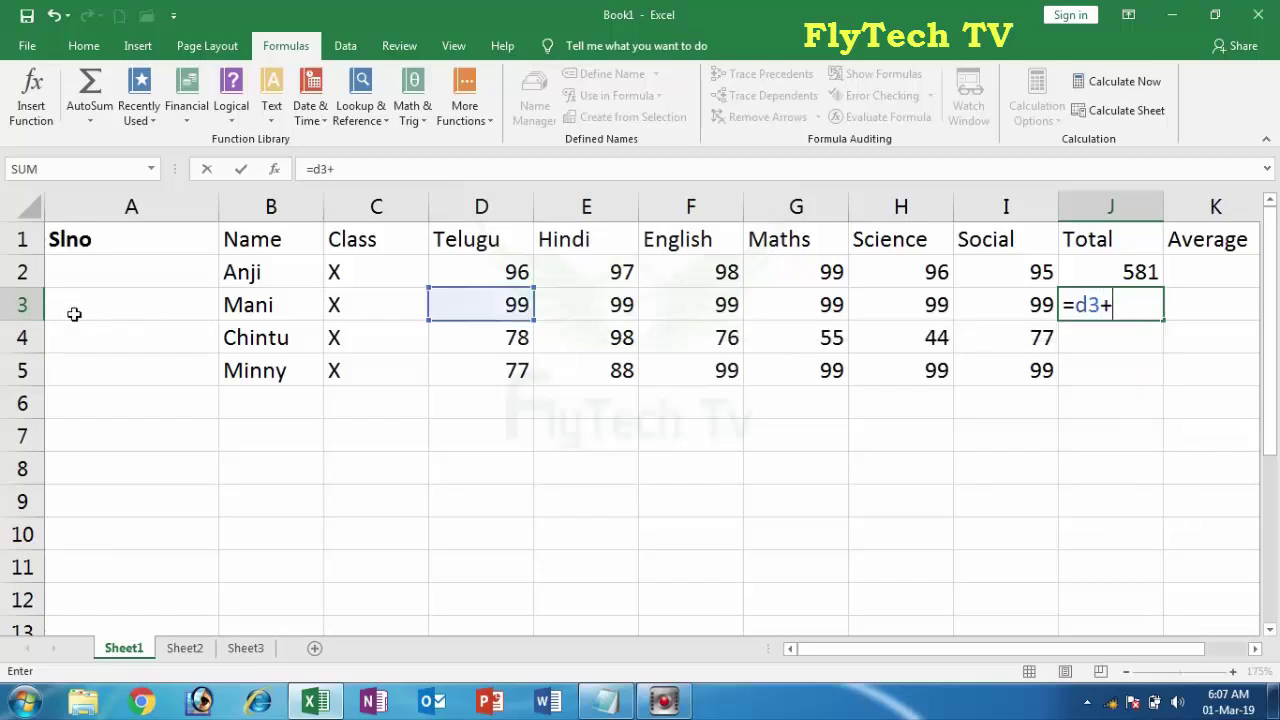
text(+e3)
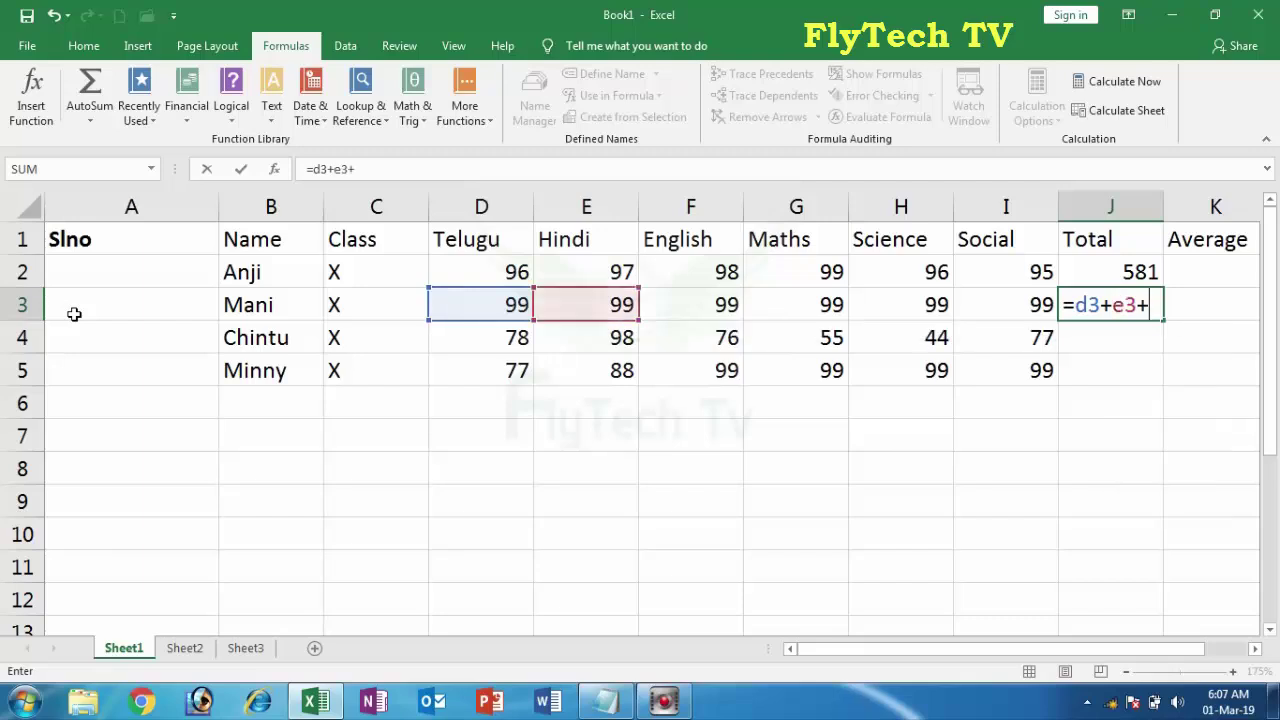
text(+e)
key(BackSpace)
text(f3)
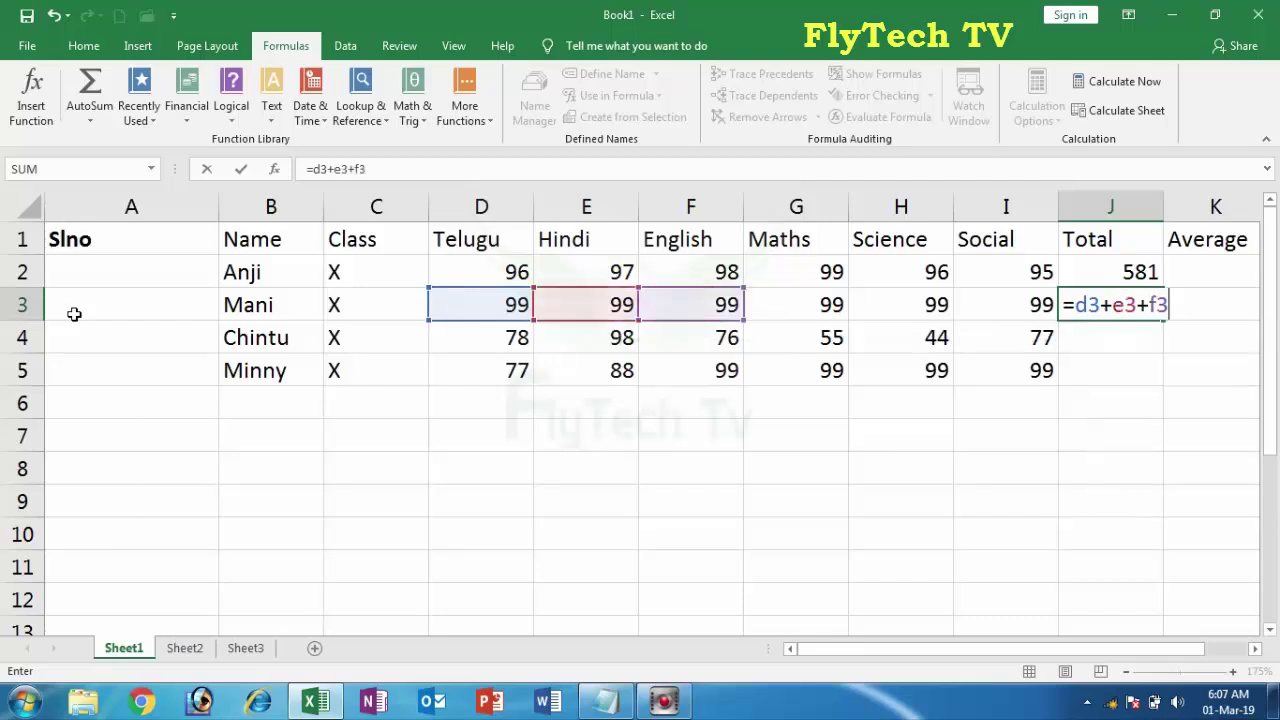
text(+g3)
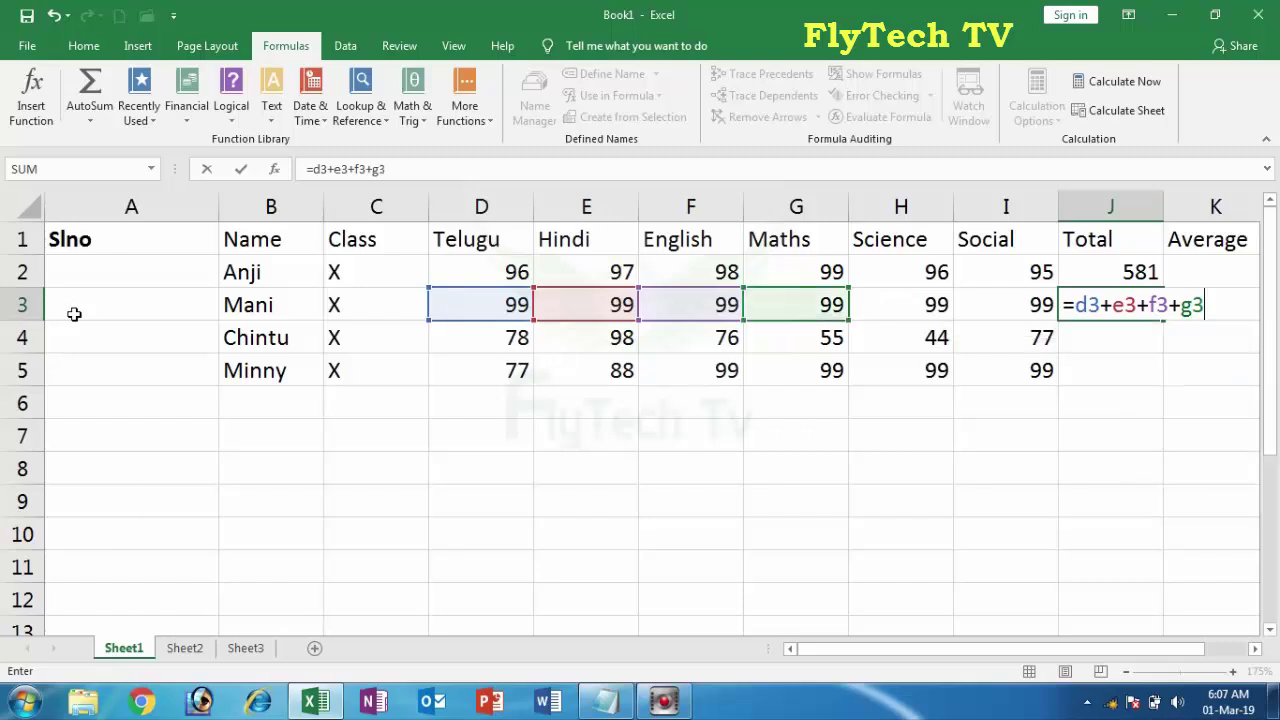
text(+H)
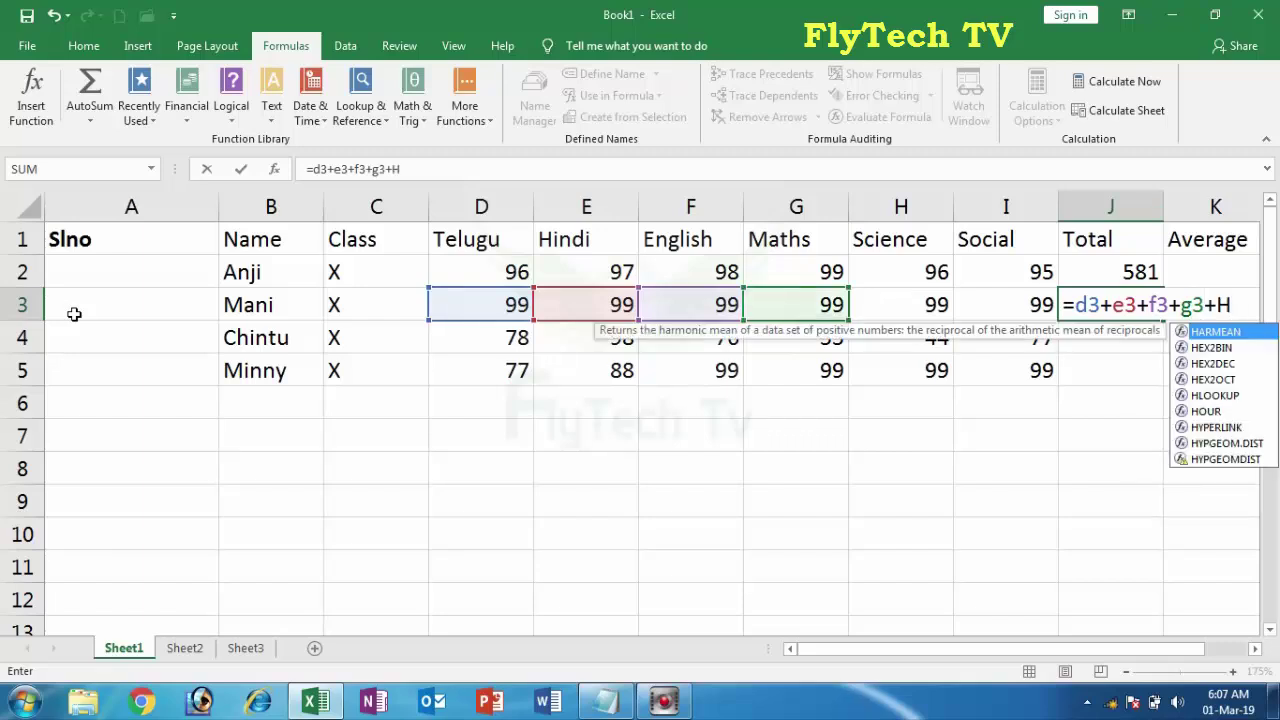
text(3+)
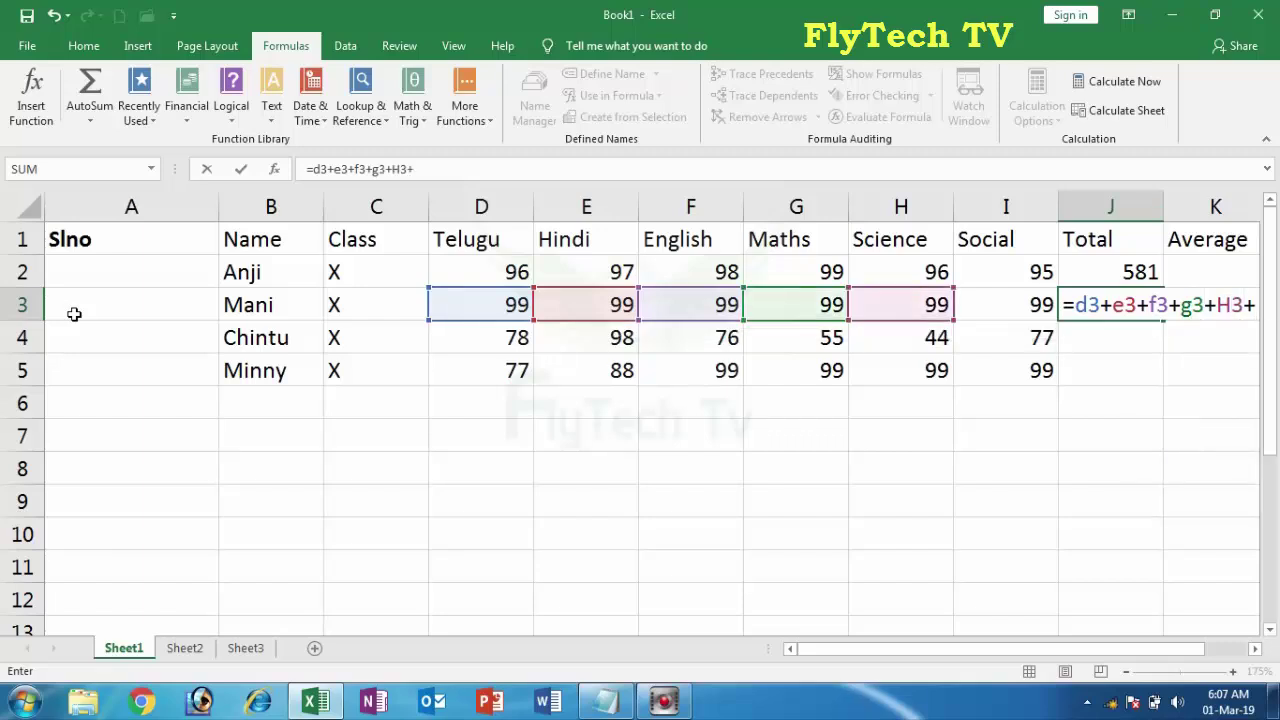
text(I3)
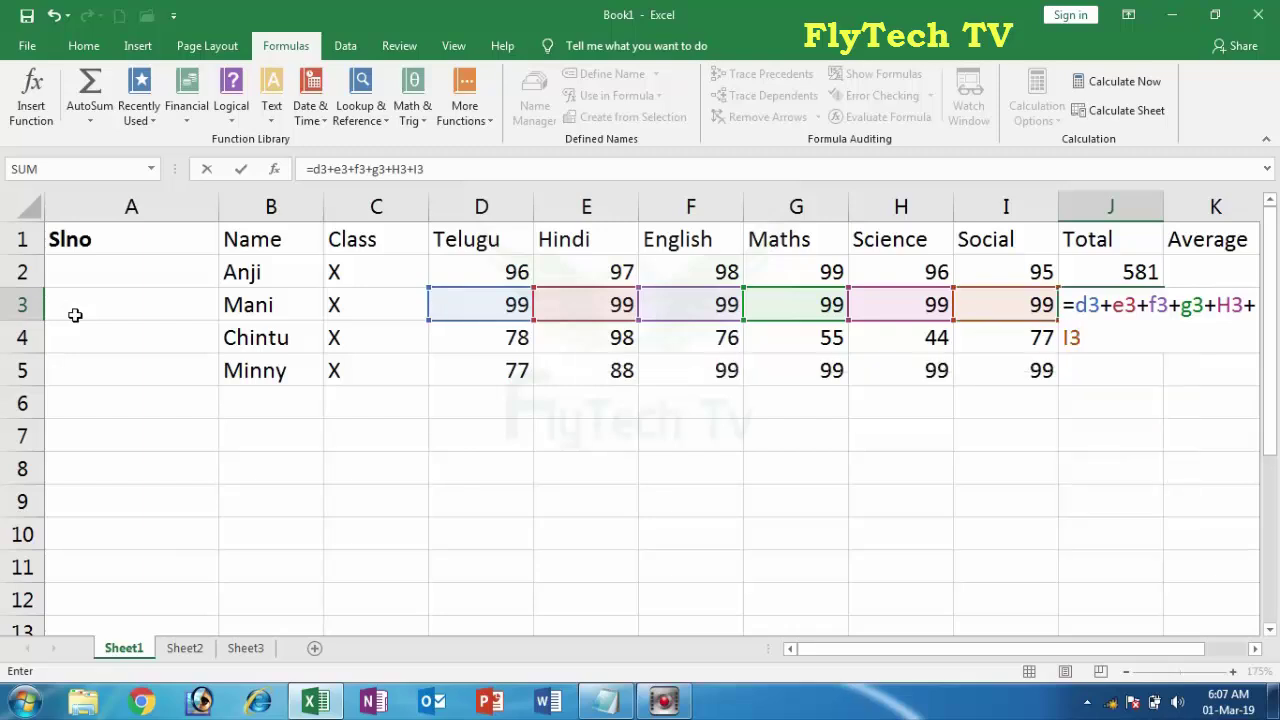
key(Return)
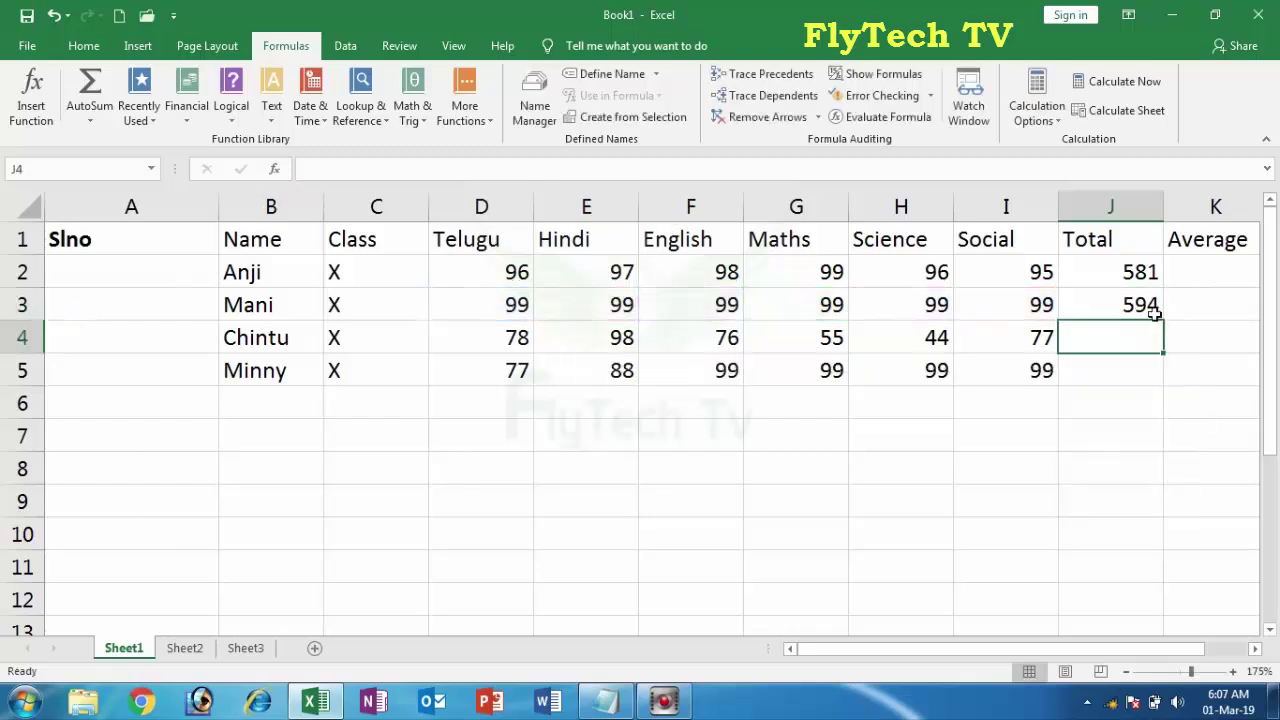
Set D3, E3, F3 to 6, 7 and 8, making J3 recalculate to 318.
click(1135, 303)
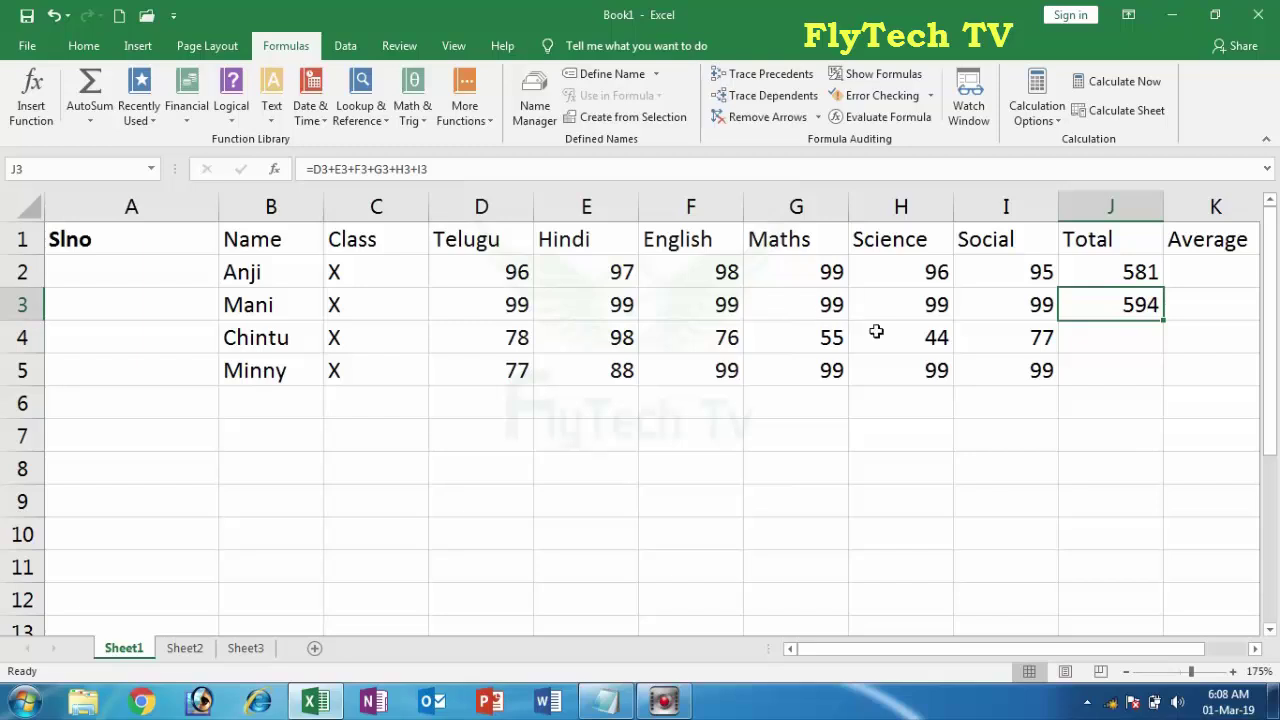
click(468, 304)
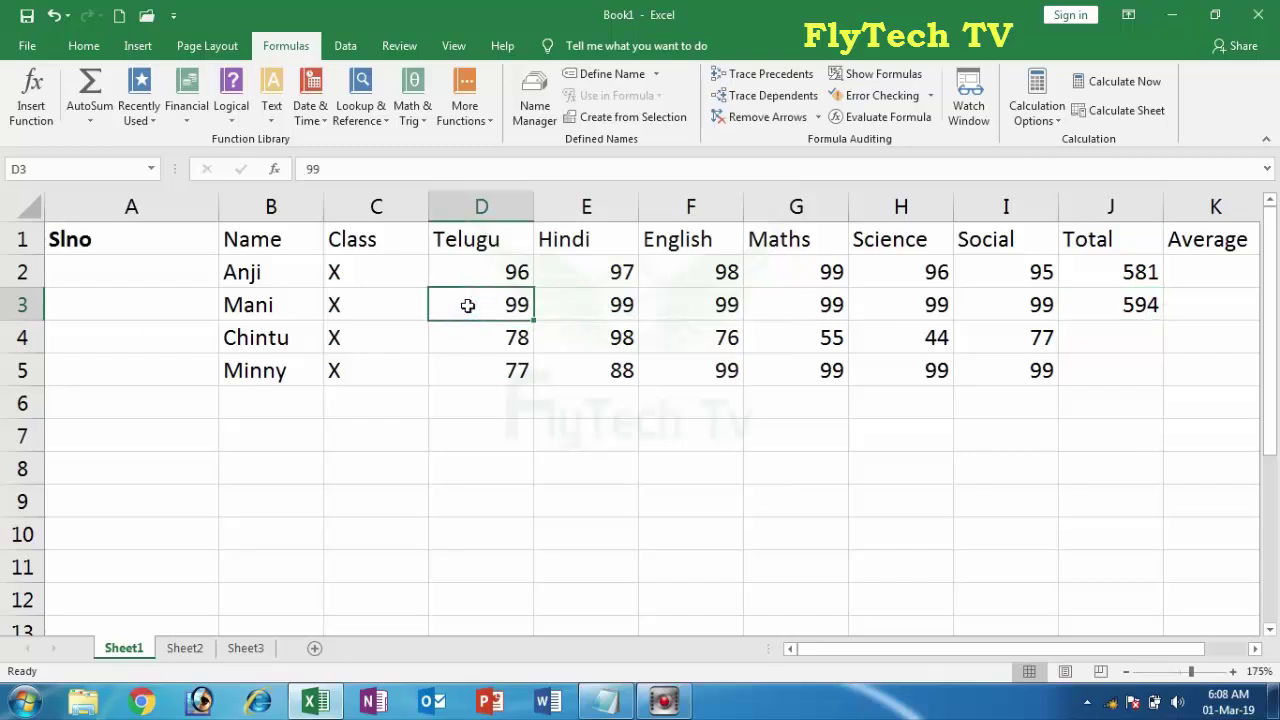
text(6)
key(Tab)
text(7)
key(Tab)
text(8)
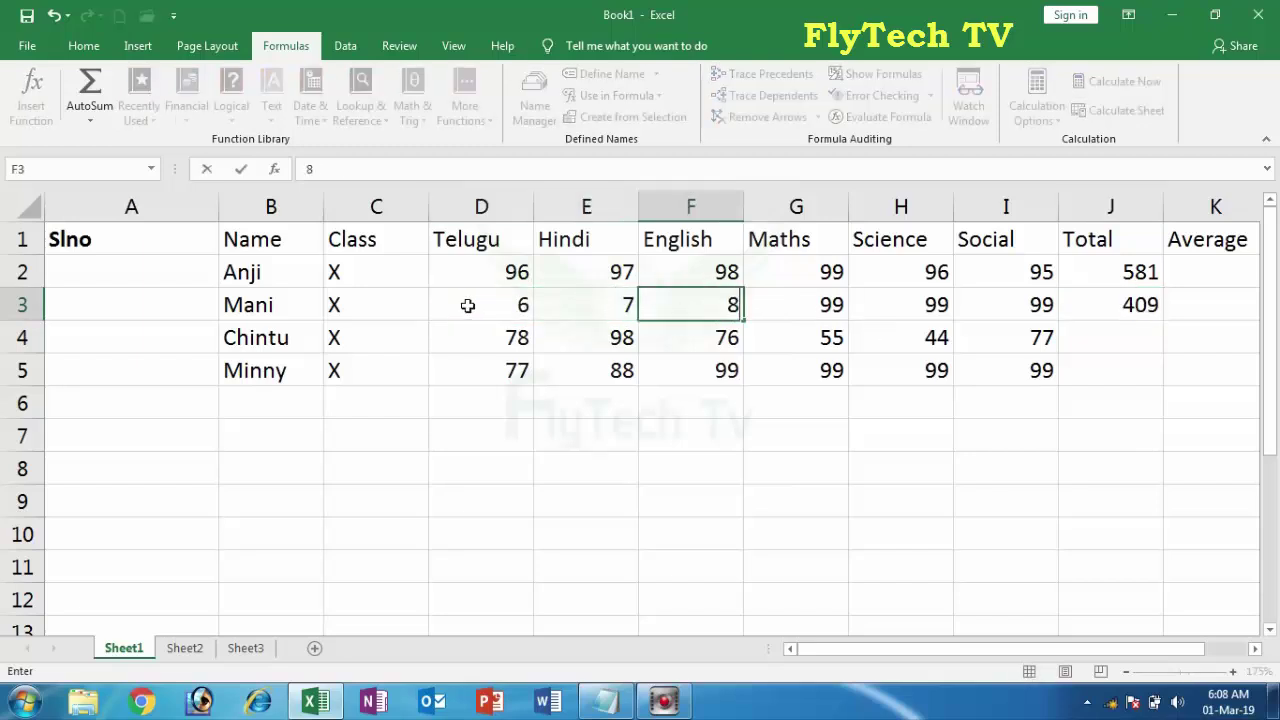
key(Tab)
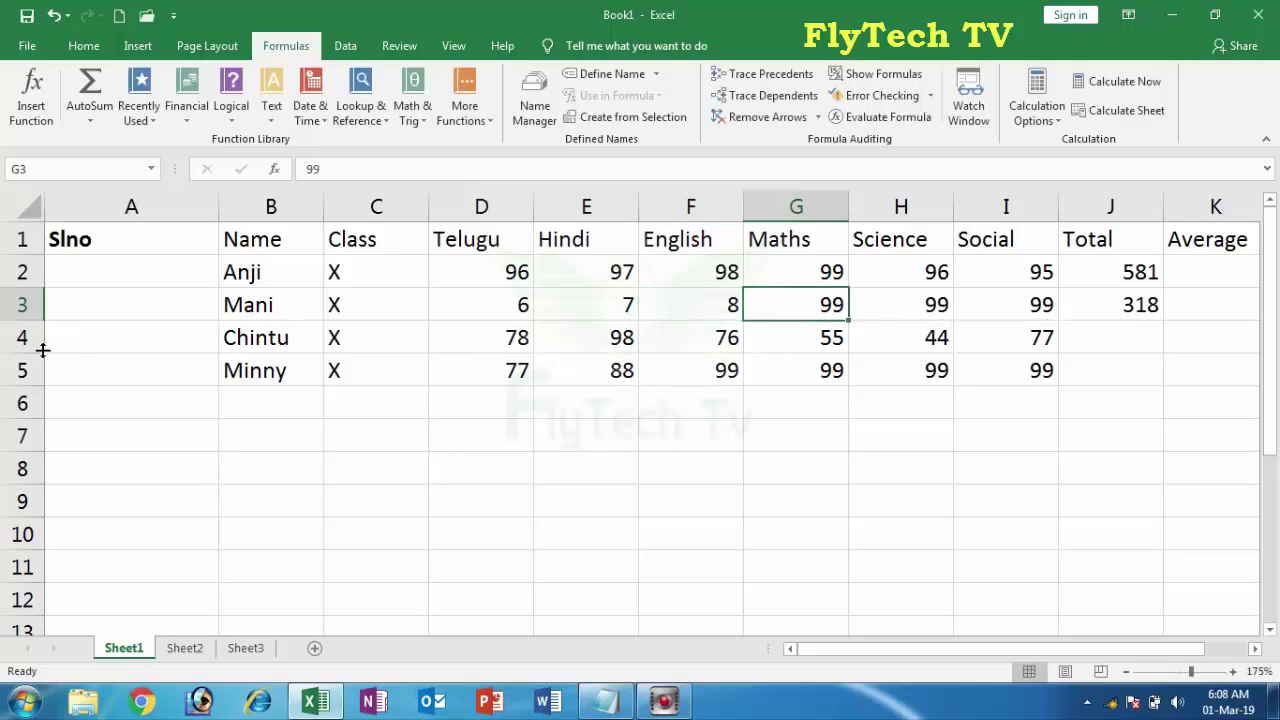
click(1112, 305)
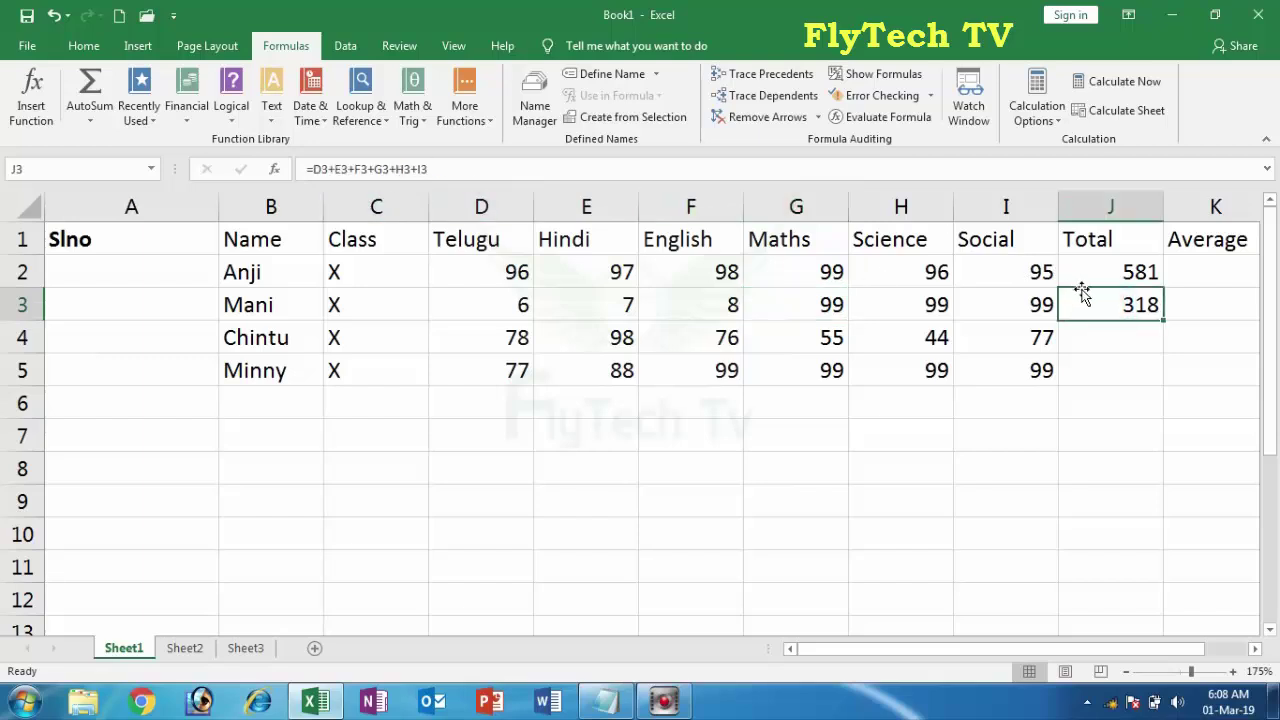
click(637, 446)
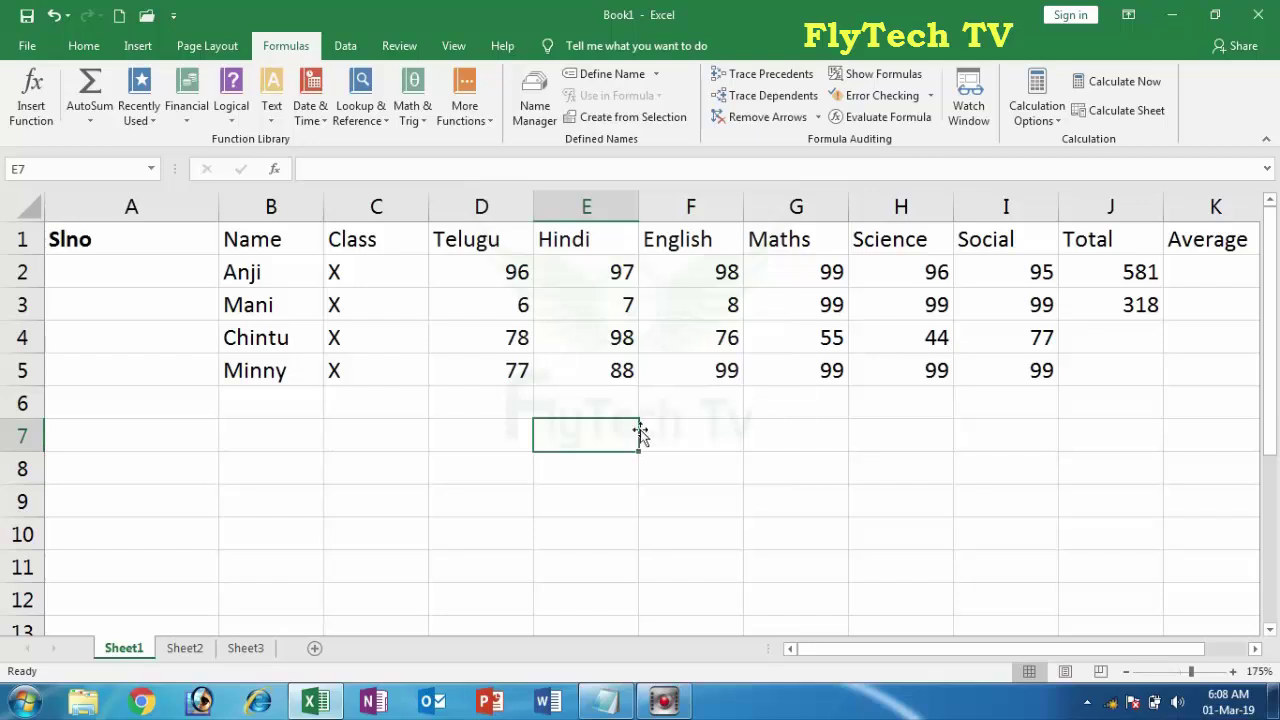
Type the label SUM FUNTIONS into cell E9 below the table.
click(1145, 308)
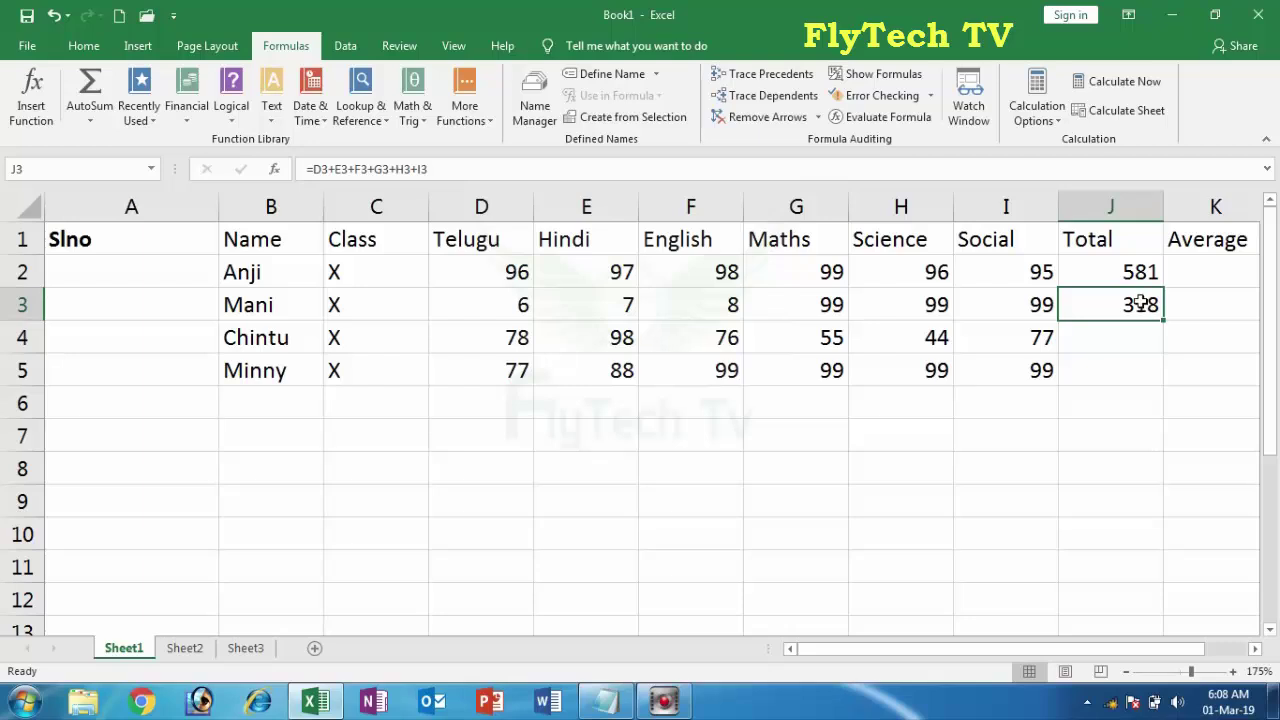
click(632, 497)
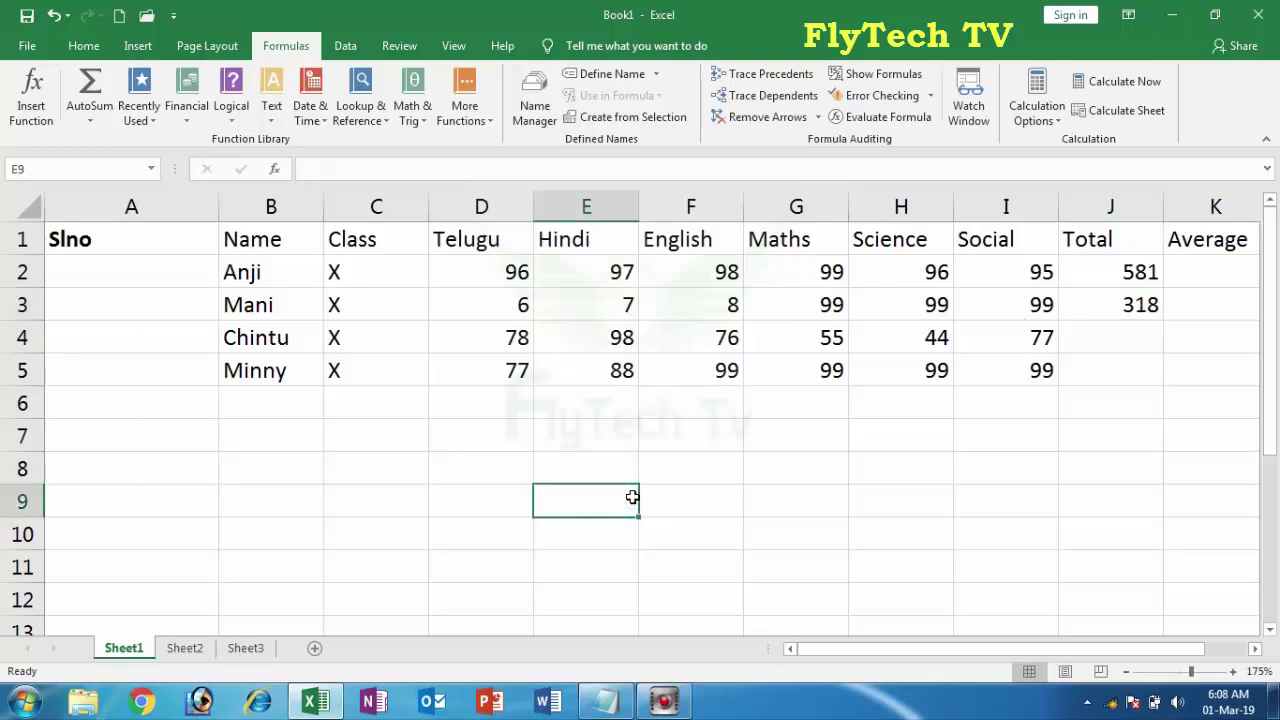
text(SUM)
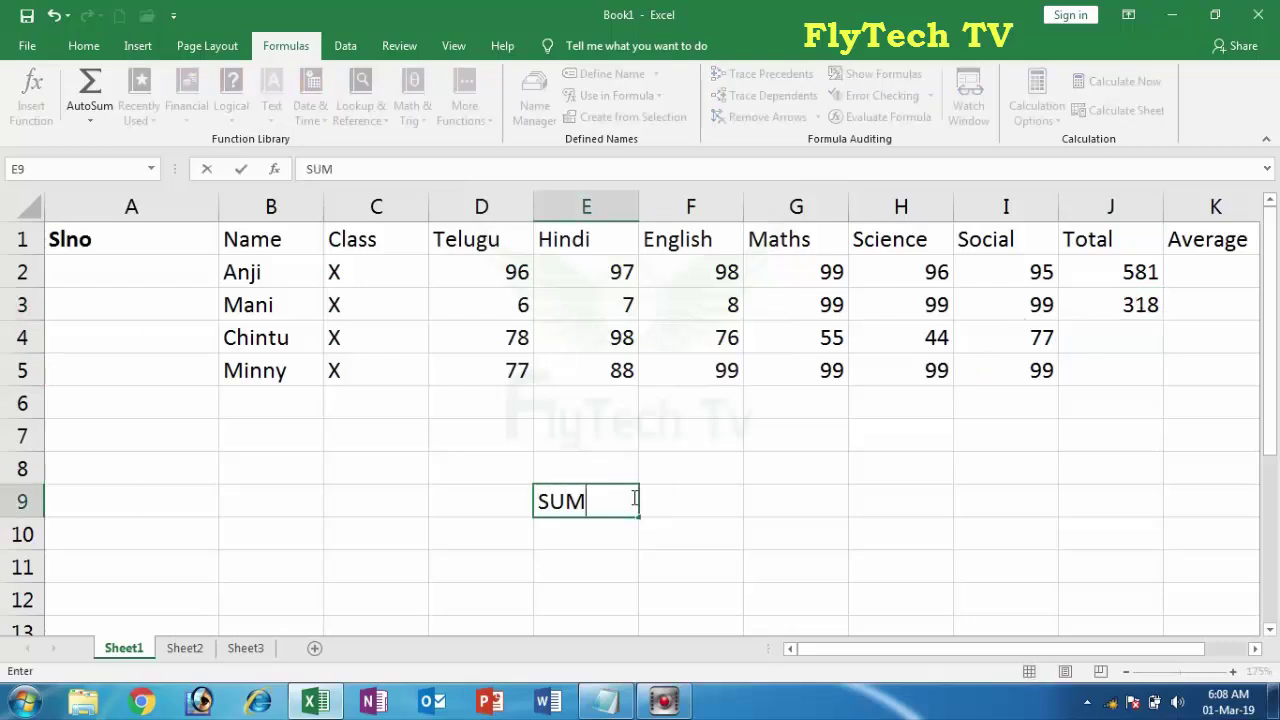
text( FUNTIONS)
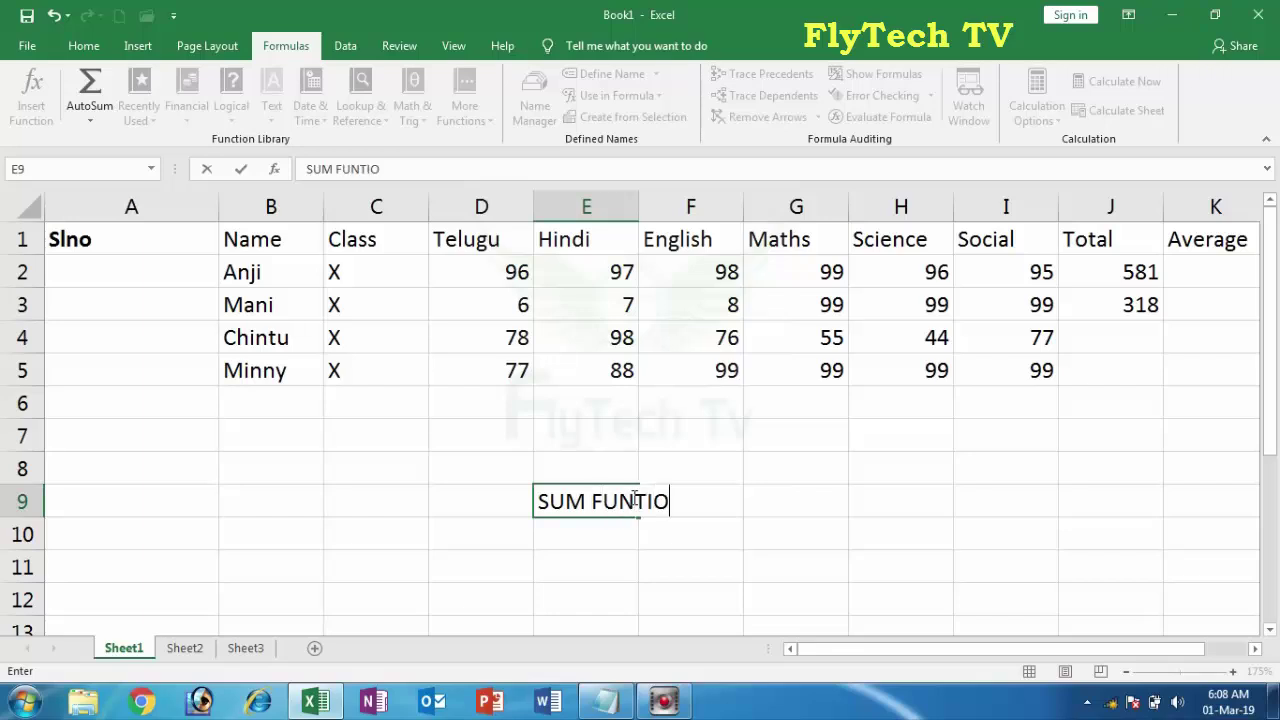
key(ctrl+Return)
key(Return)
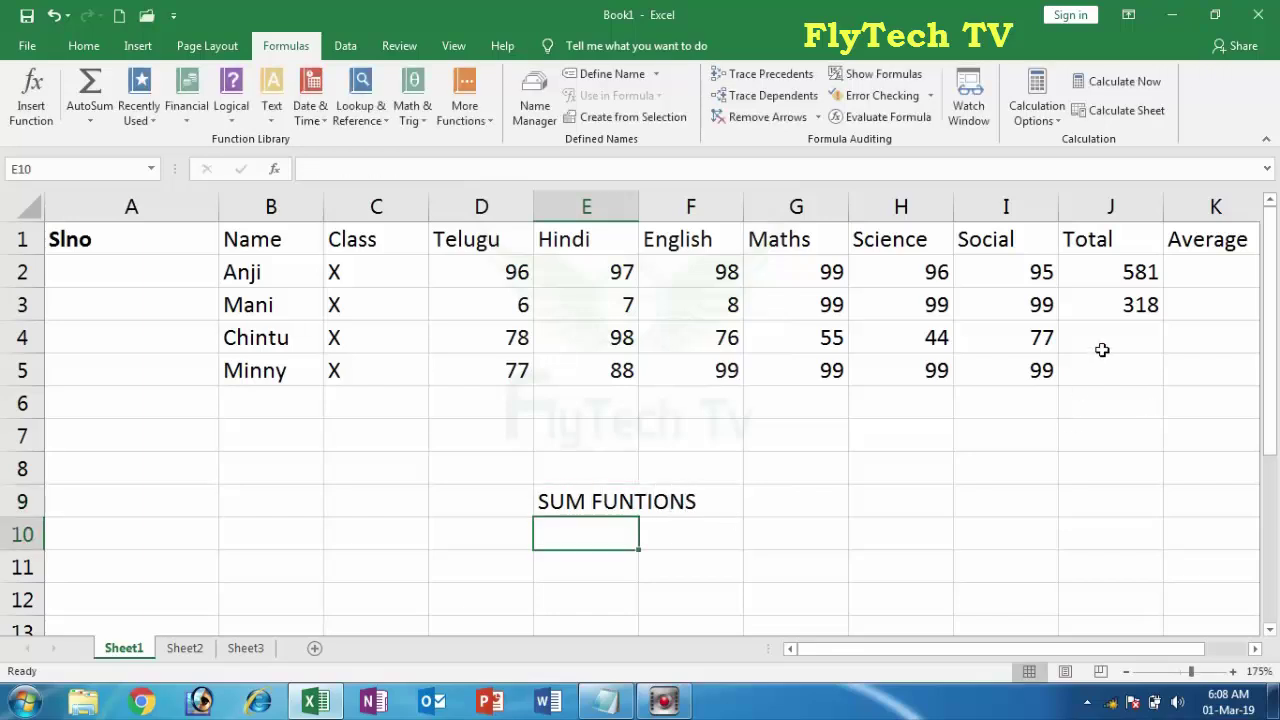
click(1109, 337)
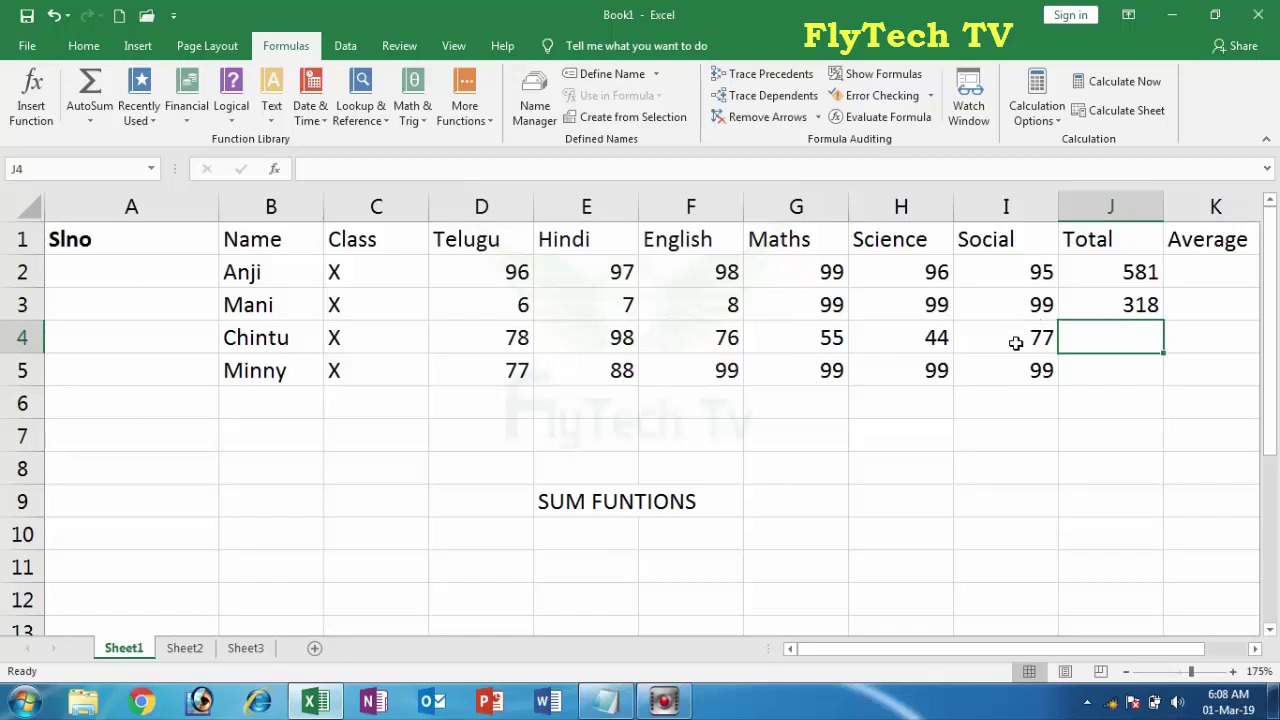
text(=)
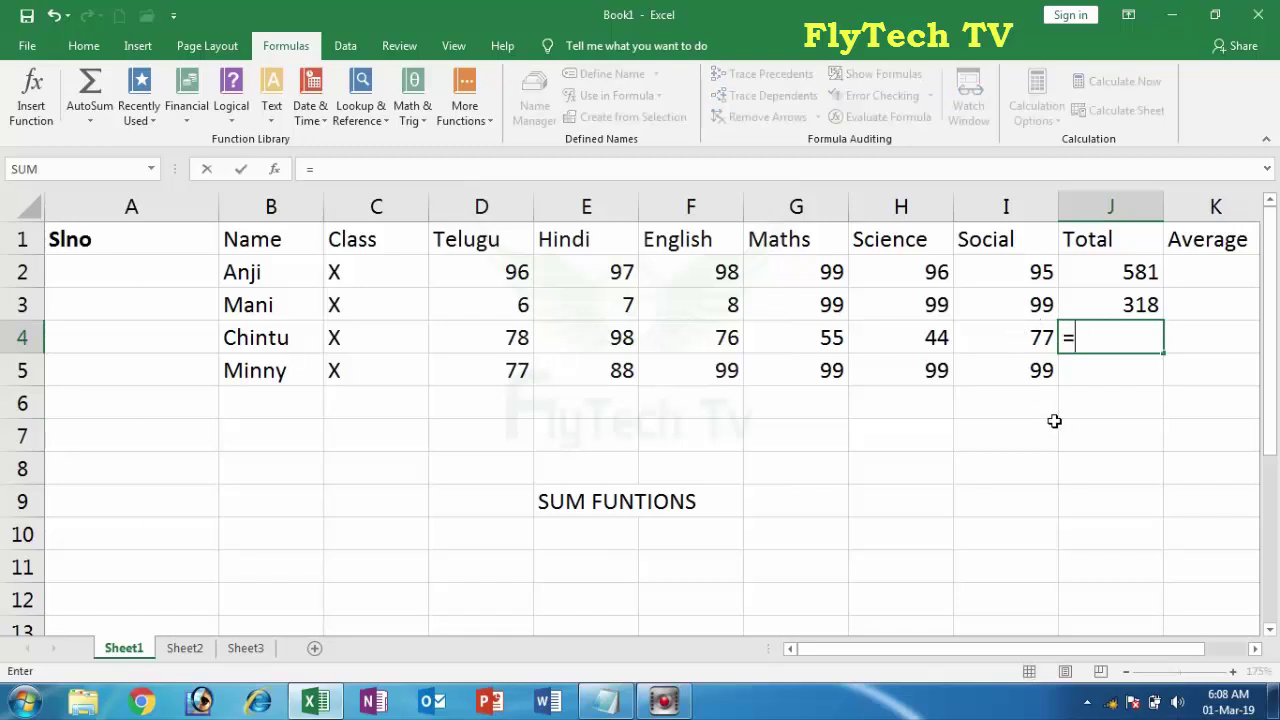
text(sum)
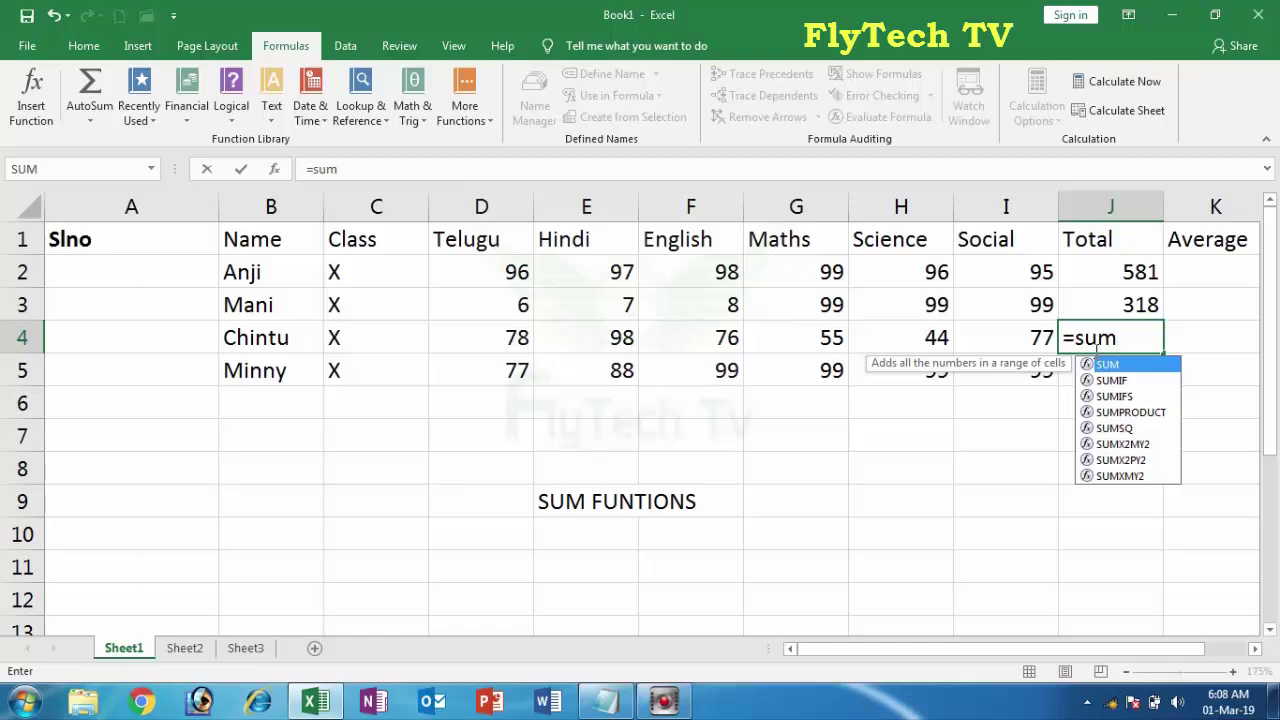
text(()
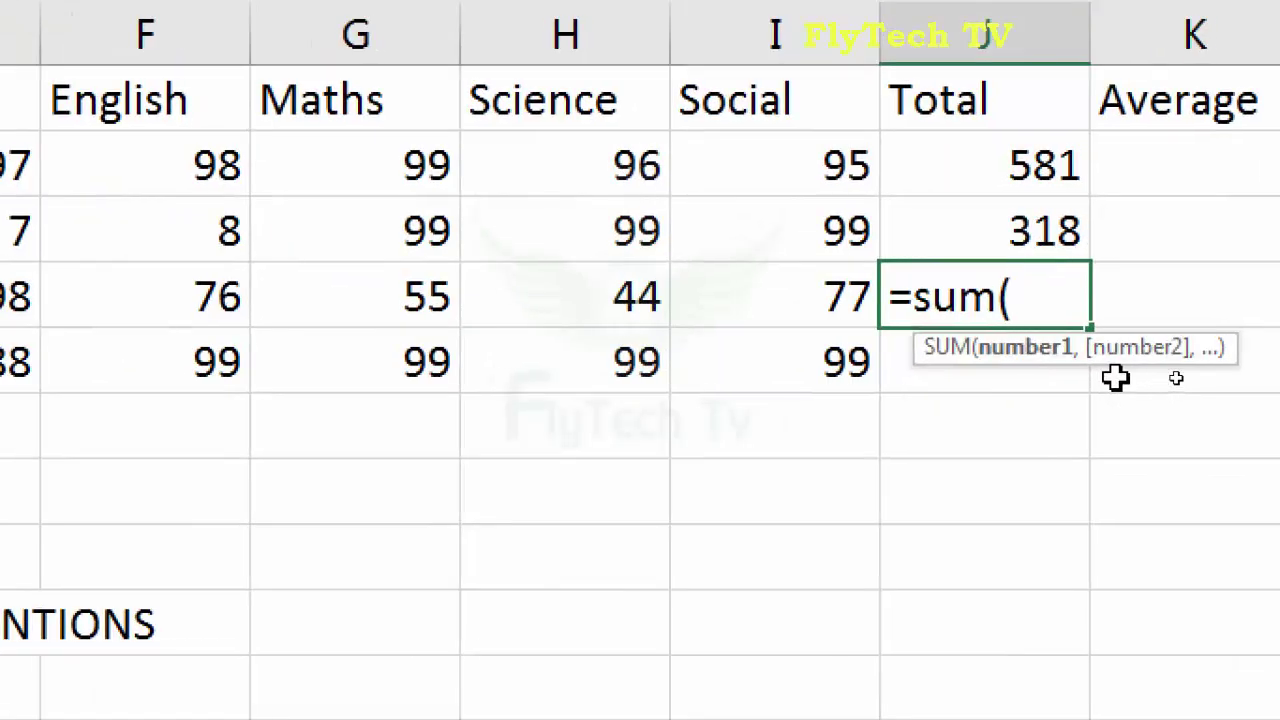
text(56)
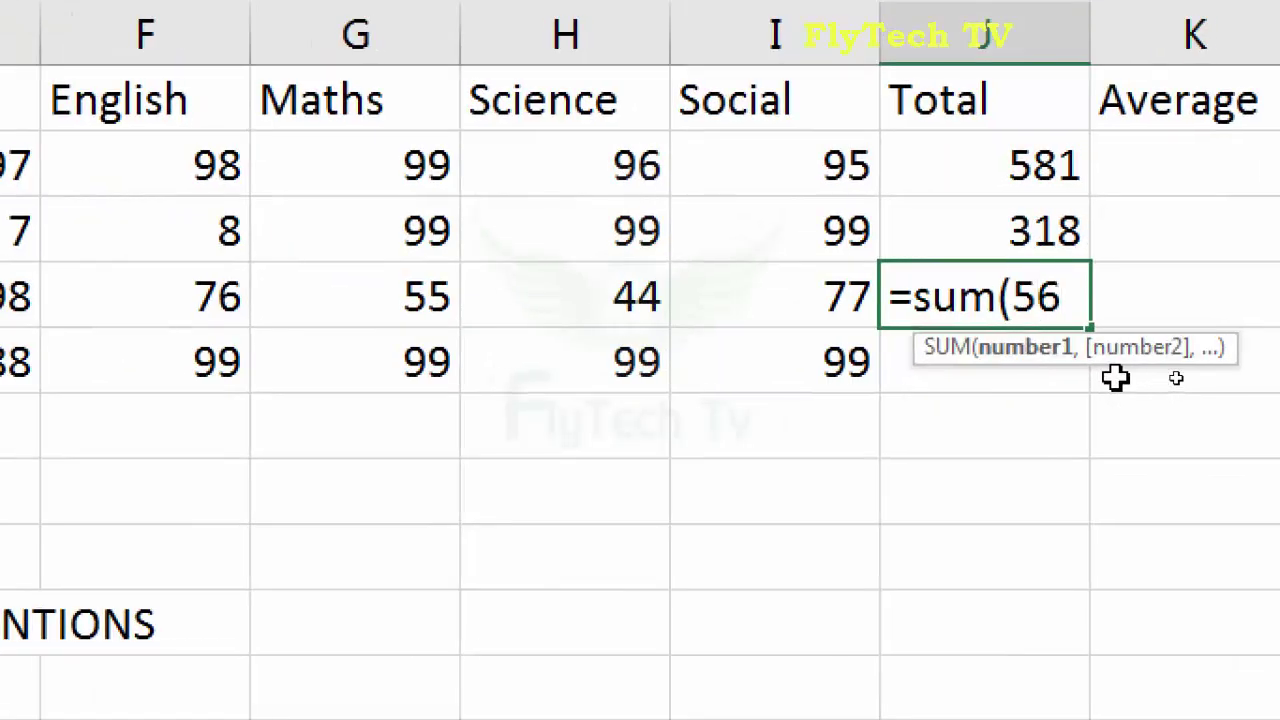
text(,45,78)
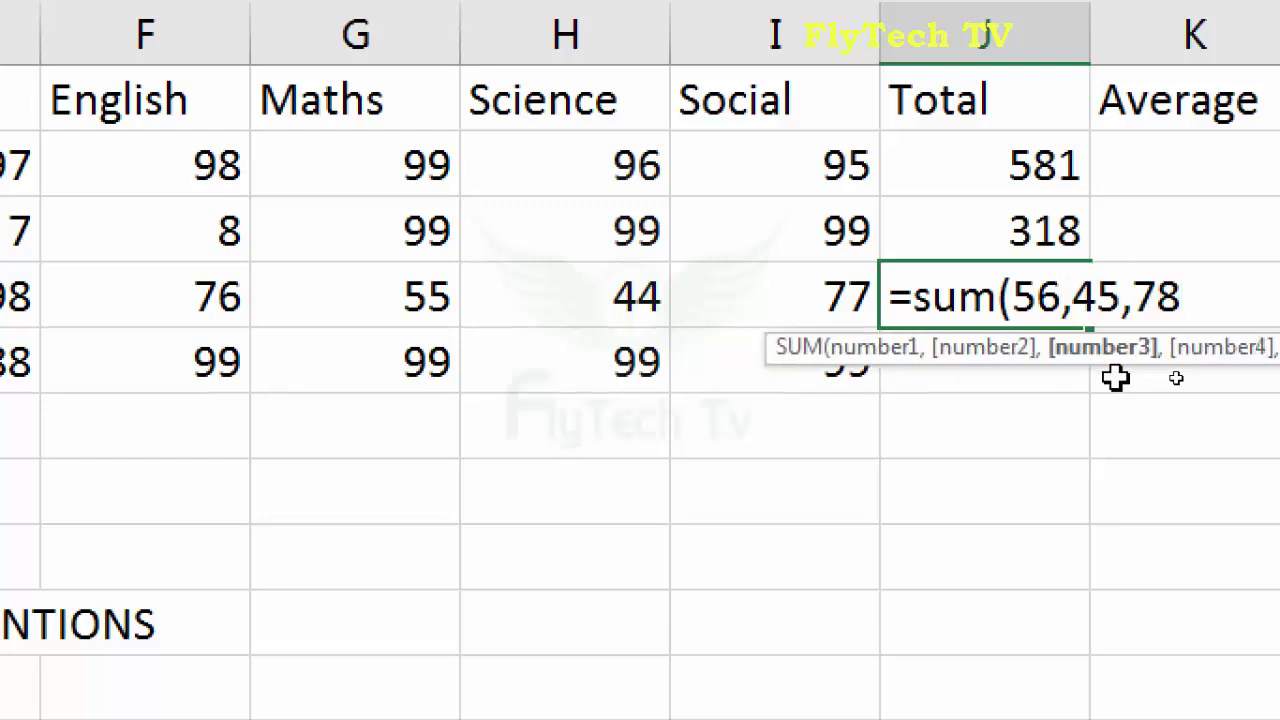
text())
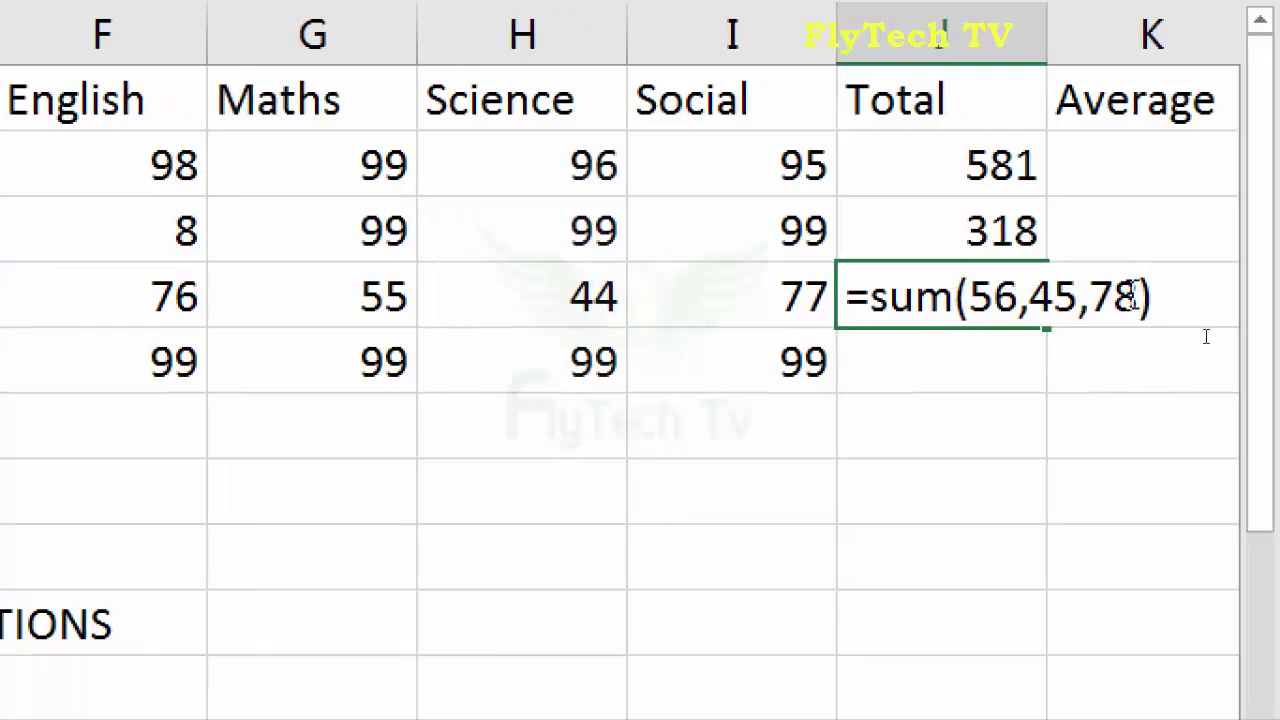
key(Return)
key(Up)
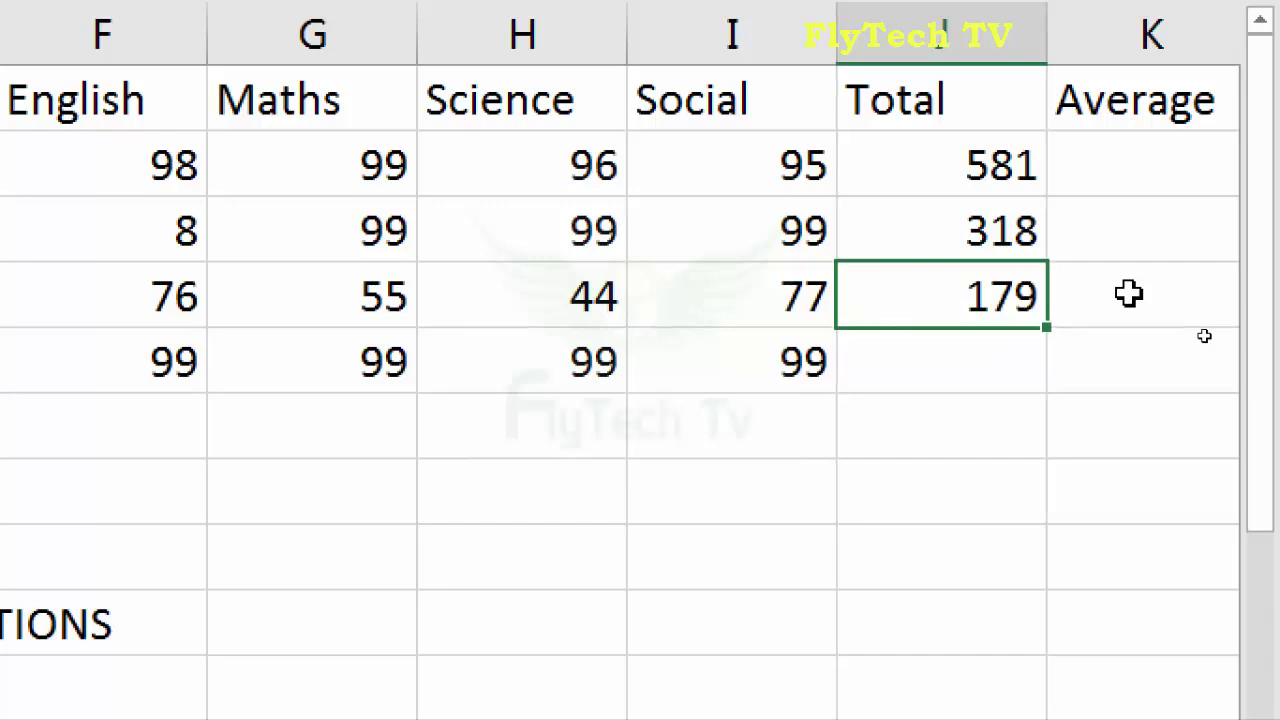
key(Delete)
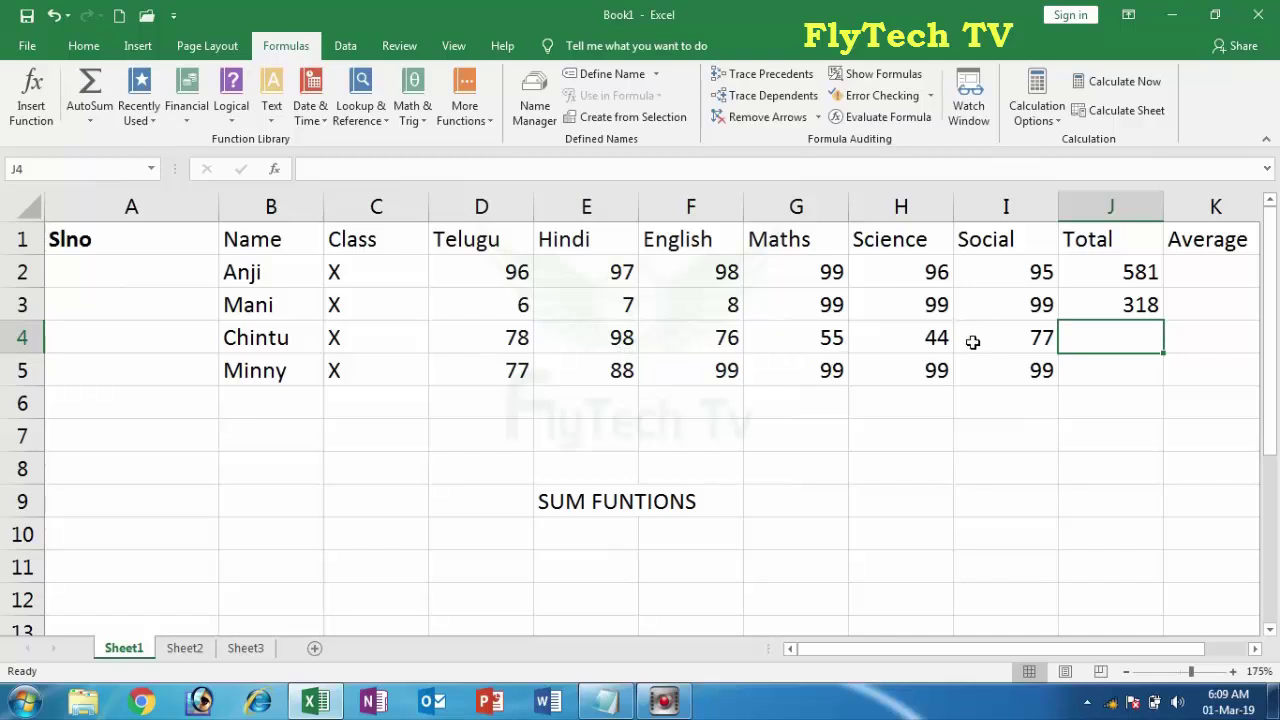
Type =SUM( into J4 to start the third student's total.
text(=SUM)
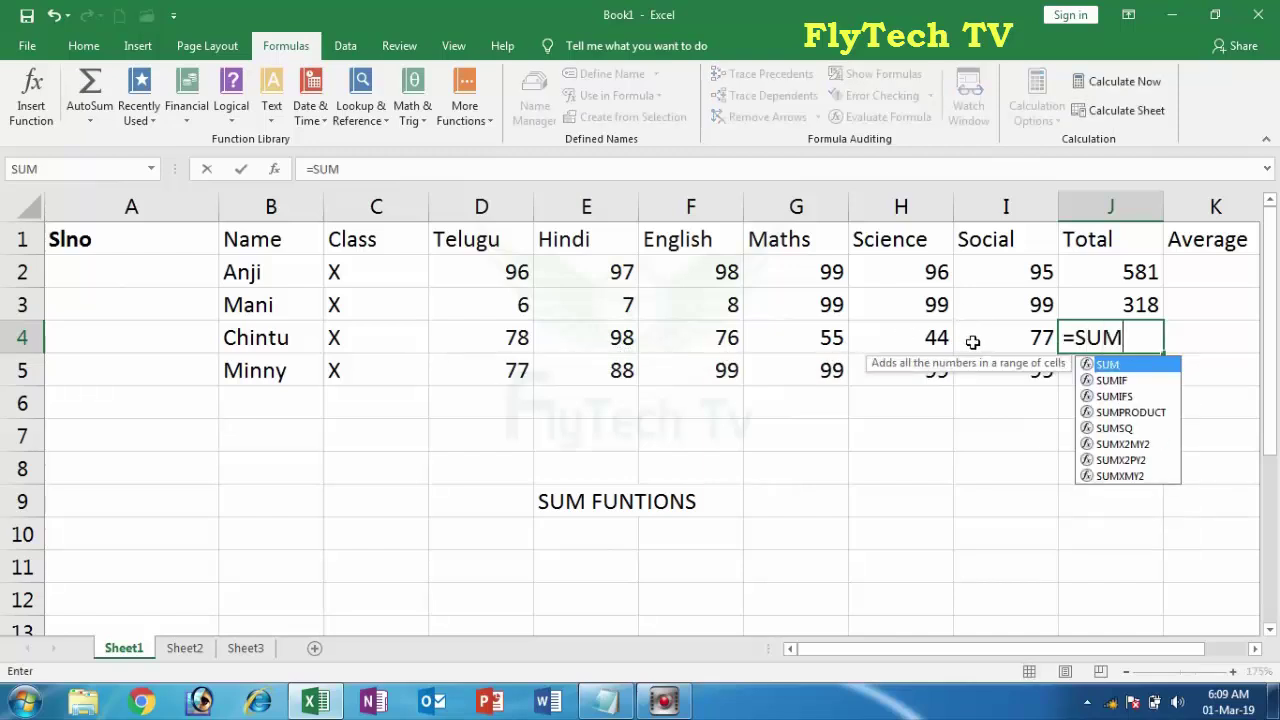
text(()
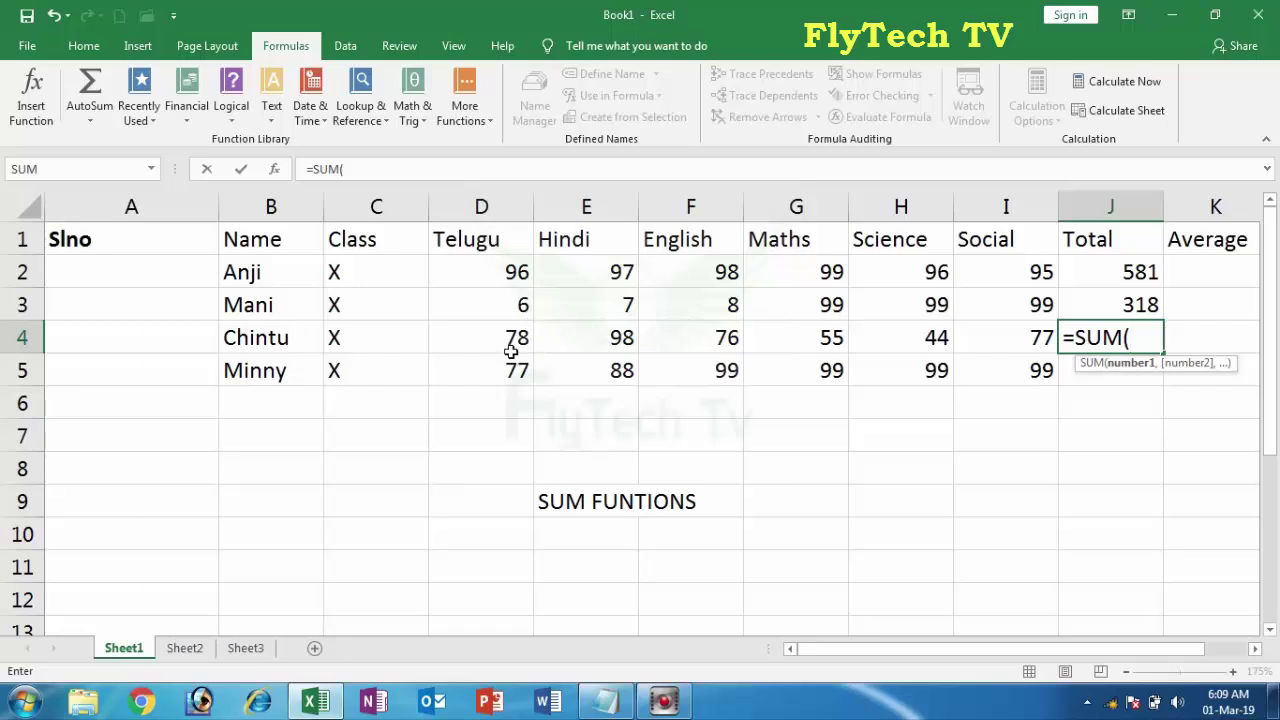
Complete =SUM(D4,E4,F4,G4,H4,I4) in J4 so Chintu's total shows 428.
text(D4)
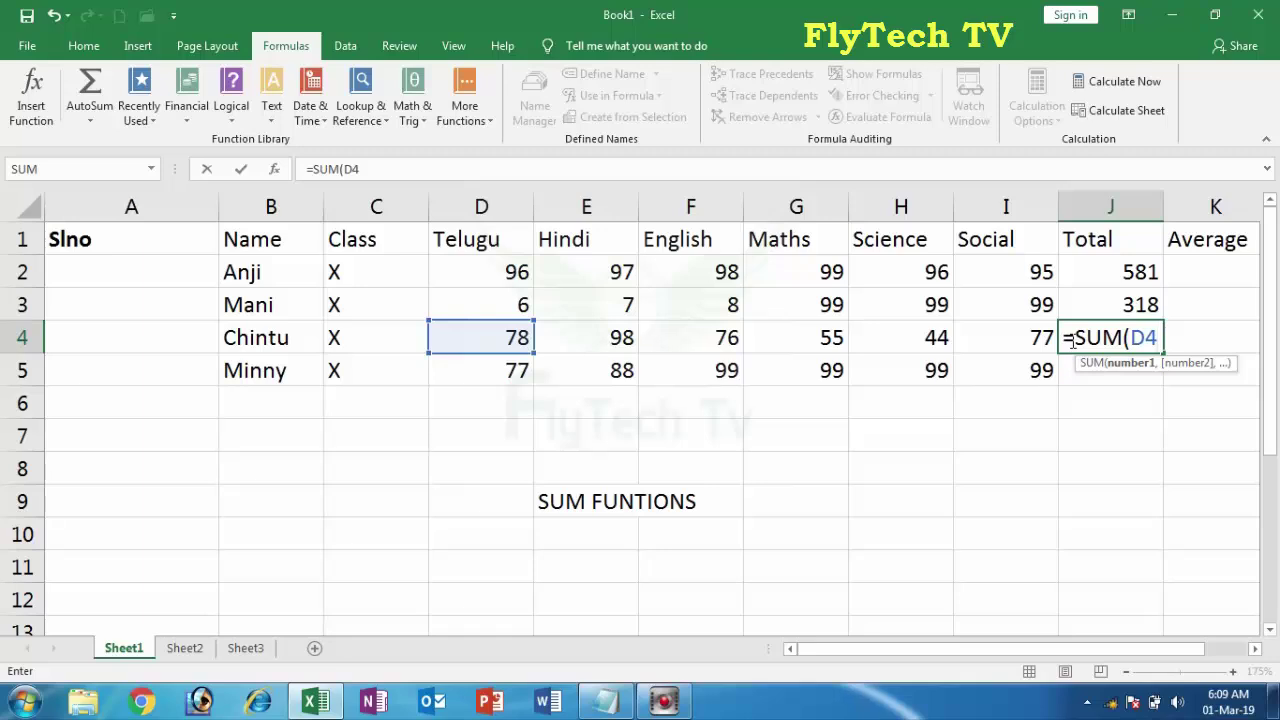
text(,E4)
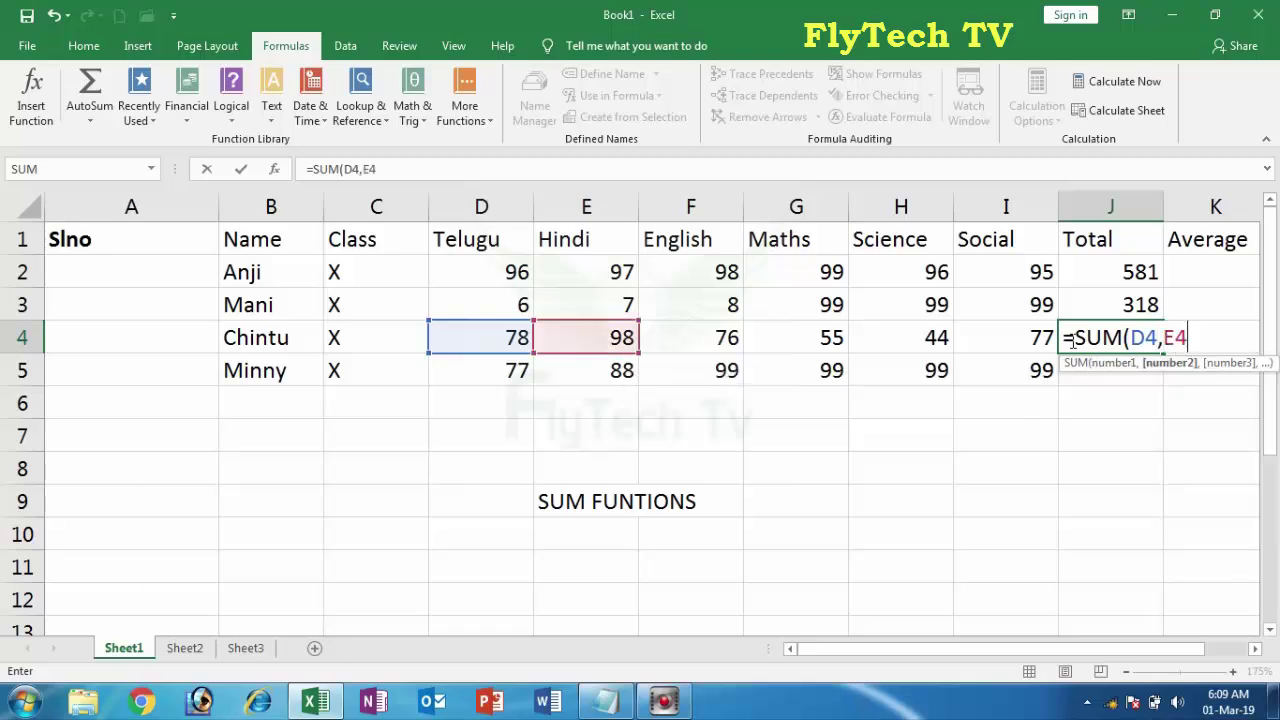
text(,F4,)
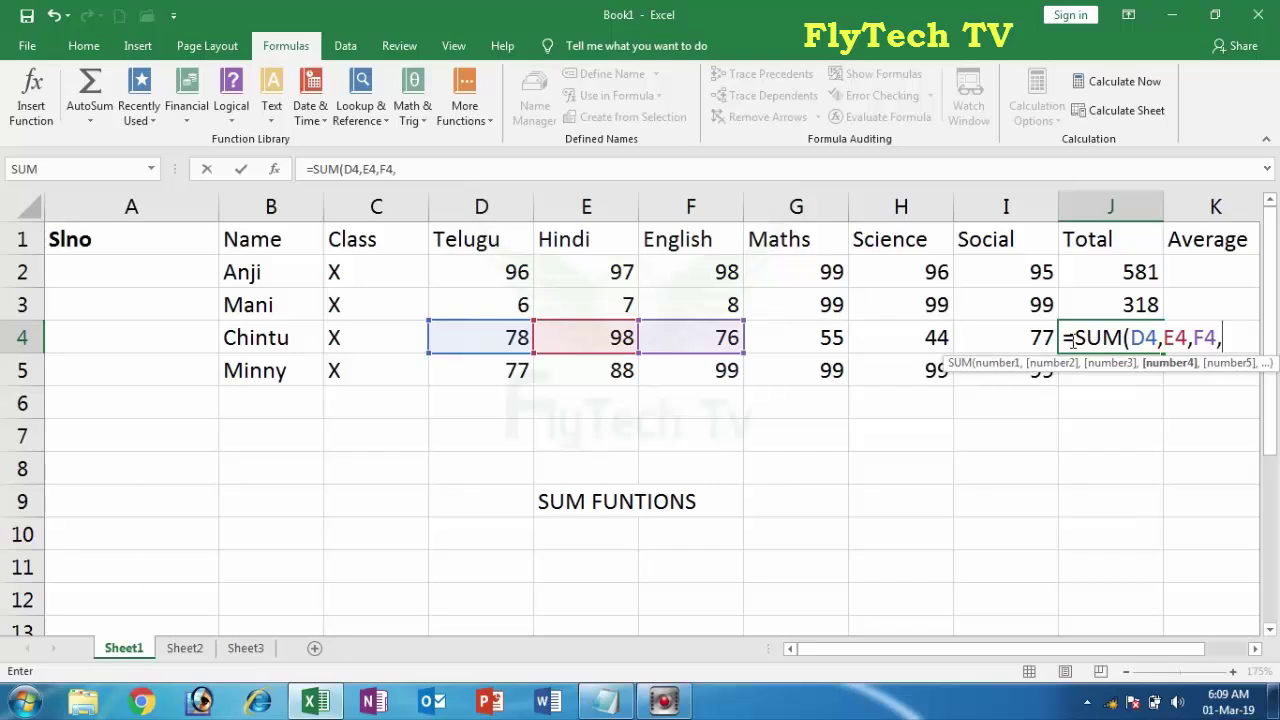
text(G4,H)
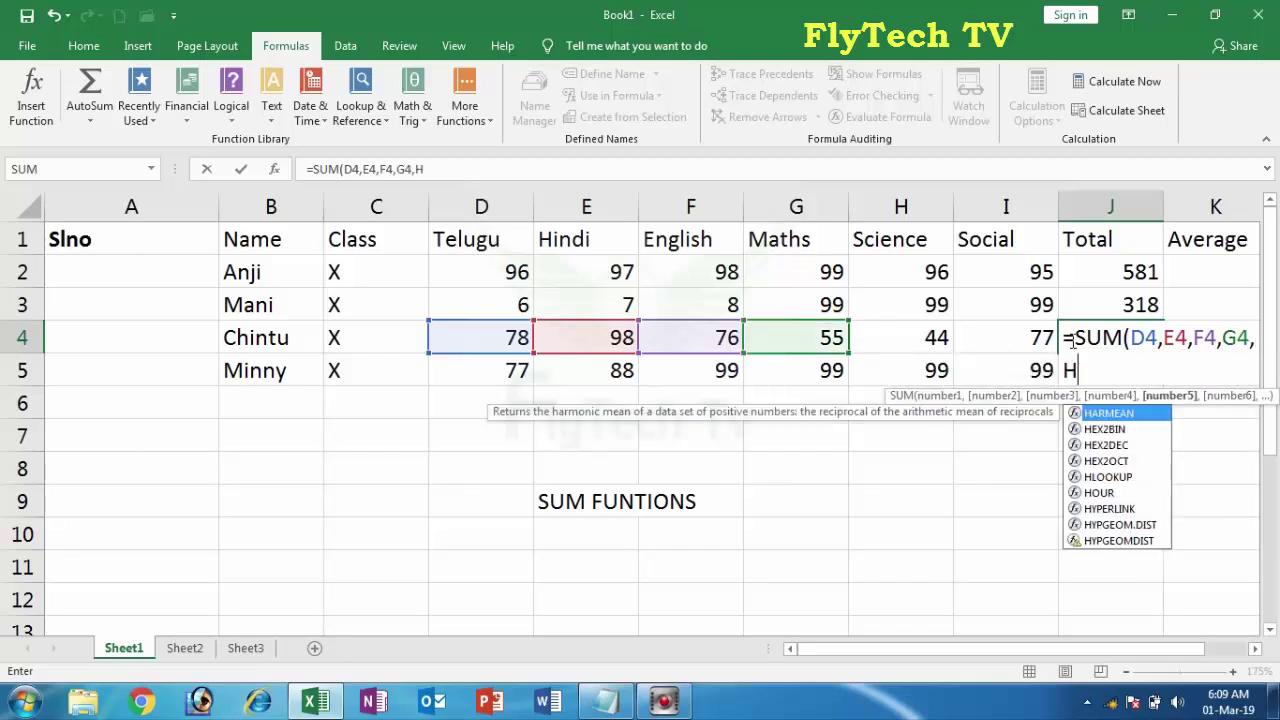
text(4,)
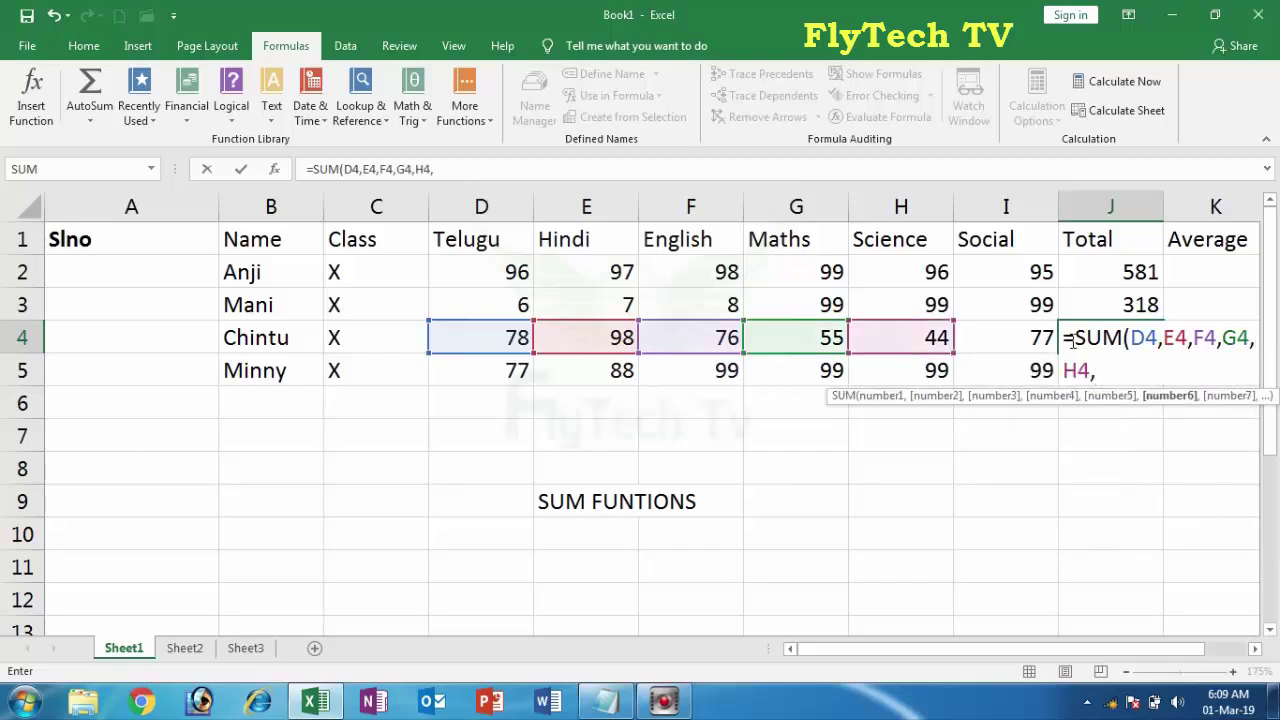
text(I4)
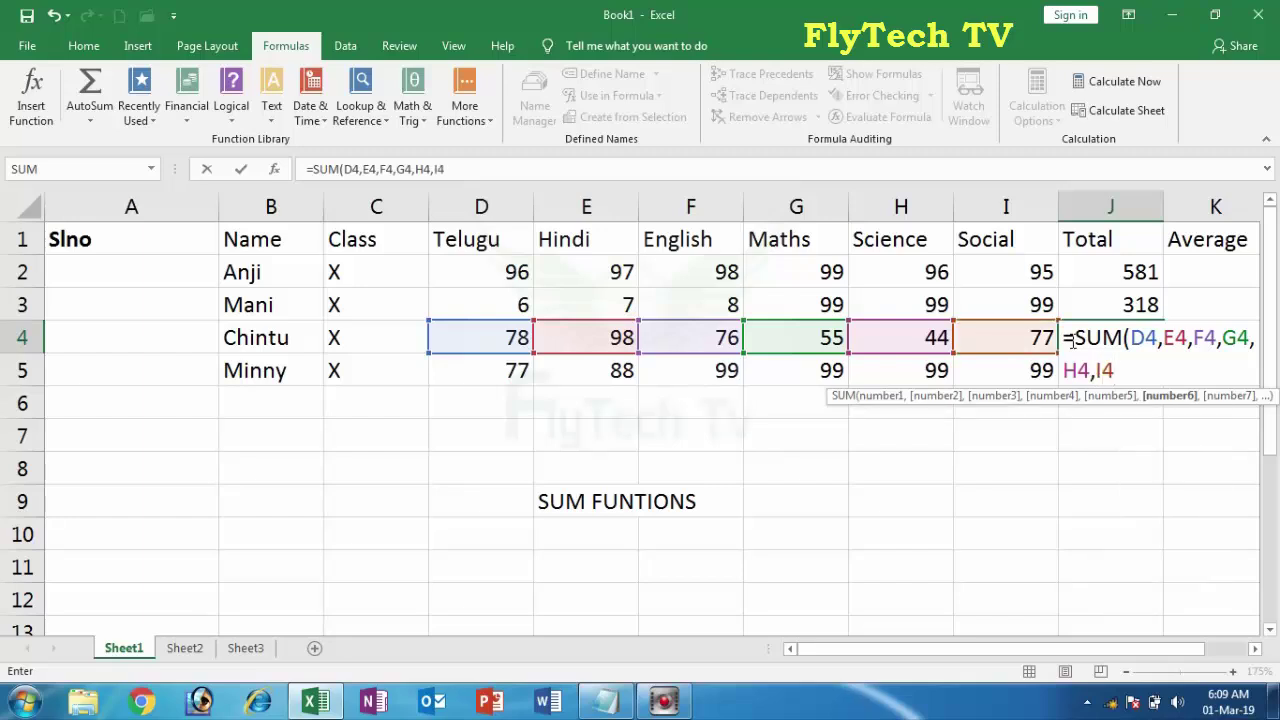
key(Return)
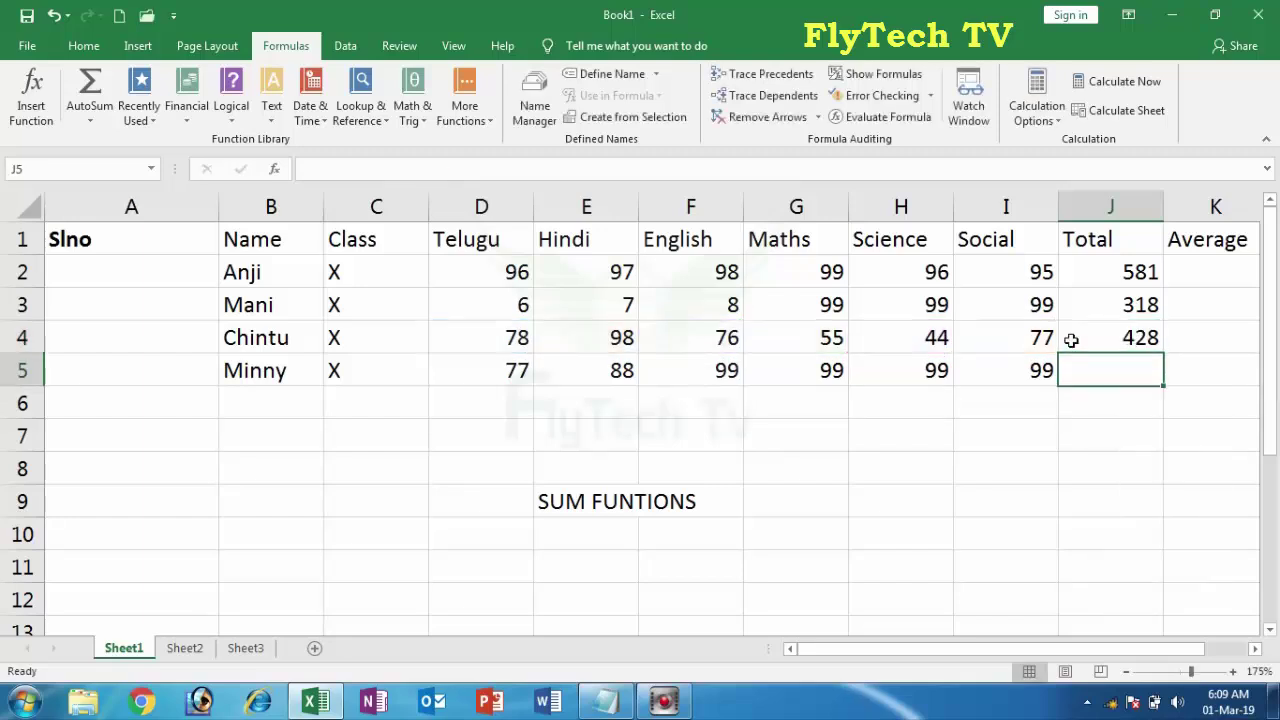
Begin Minny's total in J5 with =SUM(D5, then open the Windows Run box.
click(1074, 335)
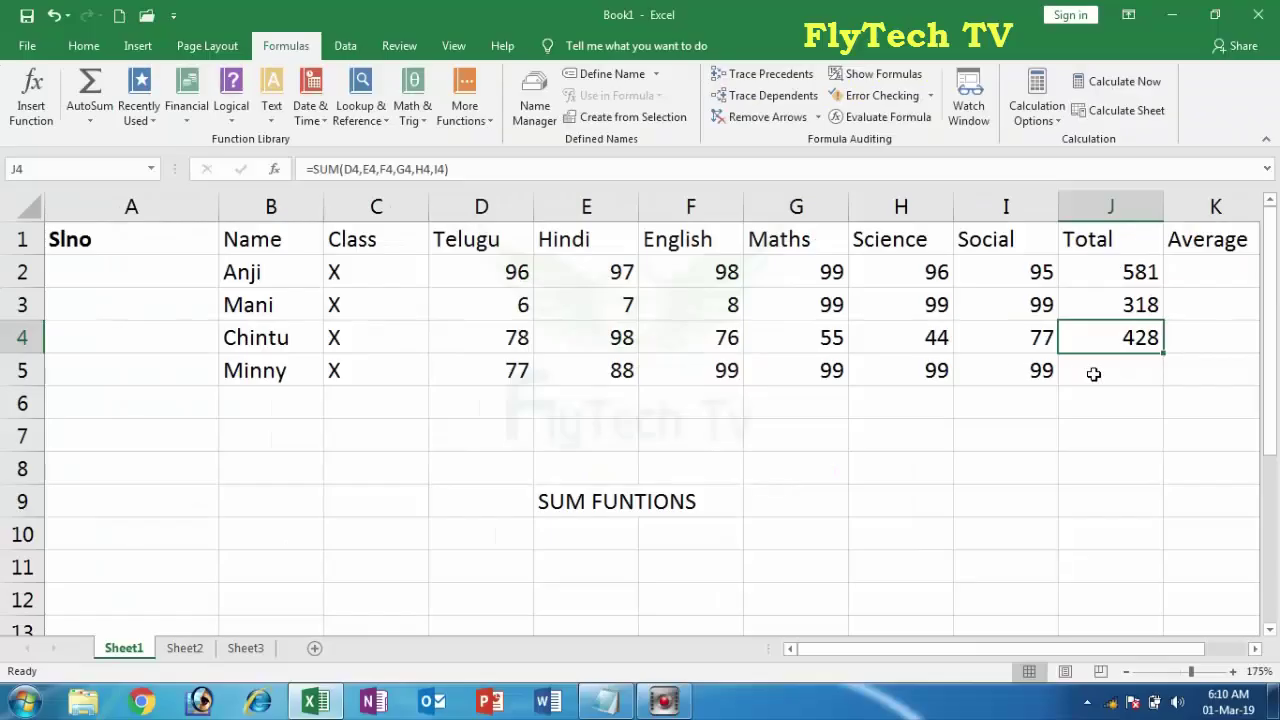
click(1093, 374)
text(=)
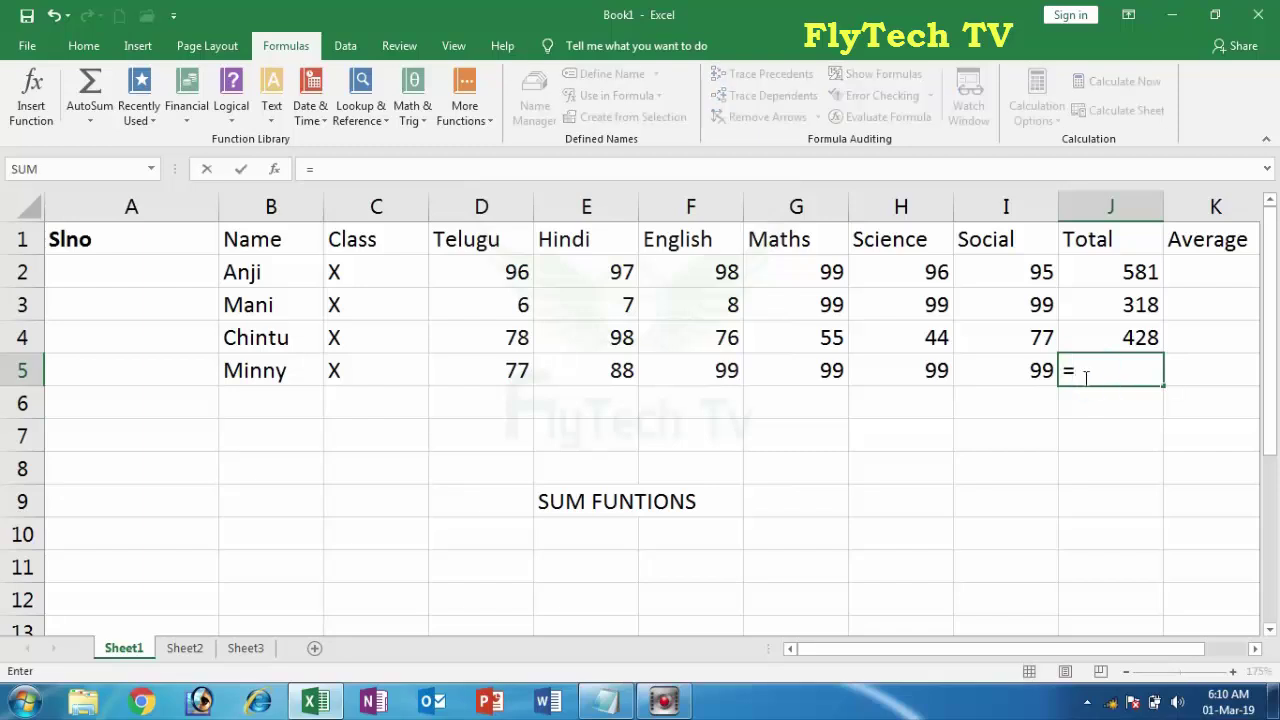
text(SUM()
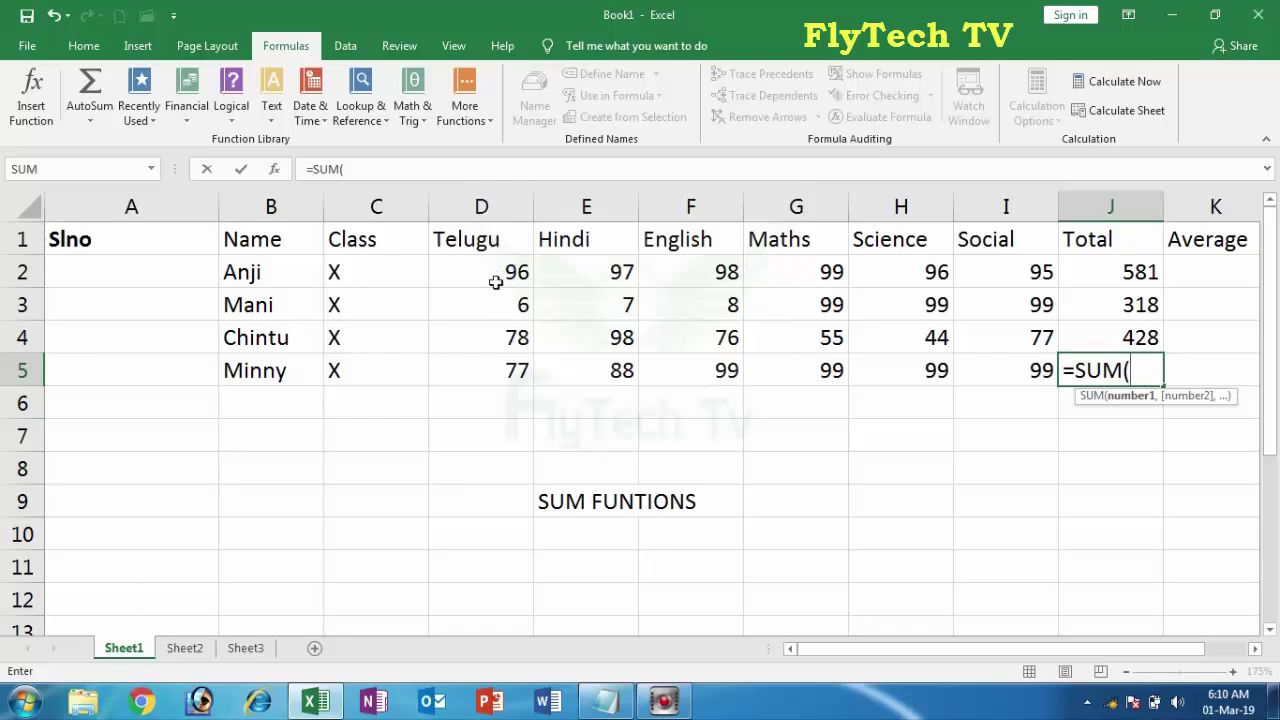
text(D5)
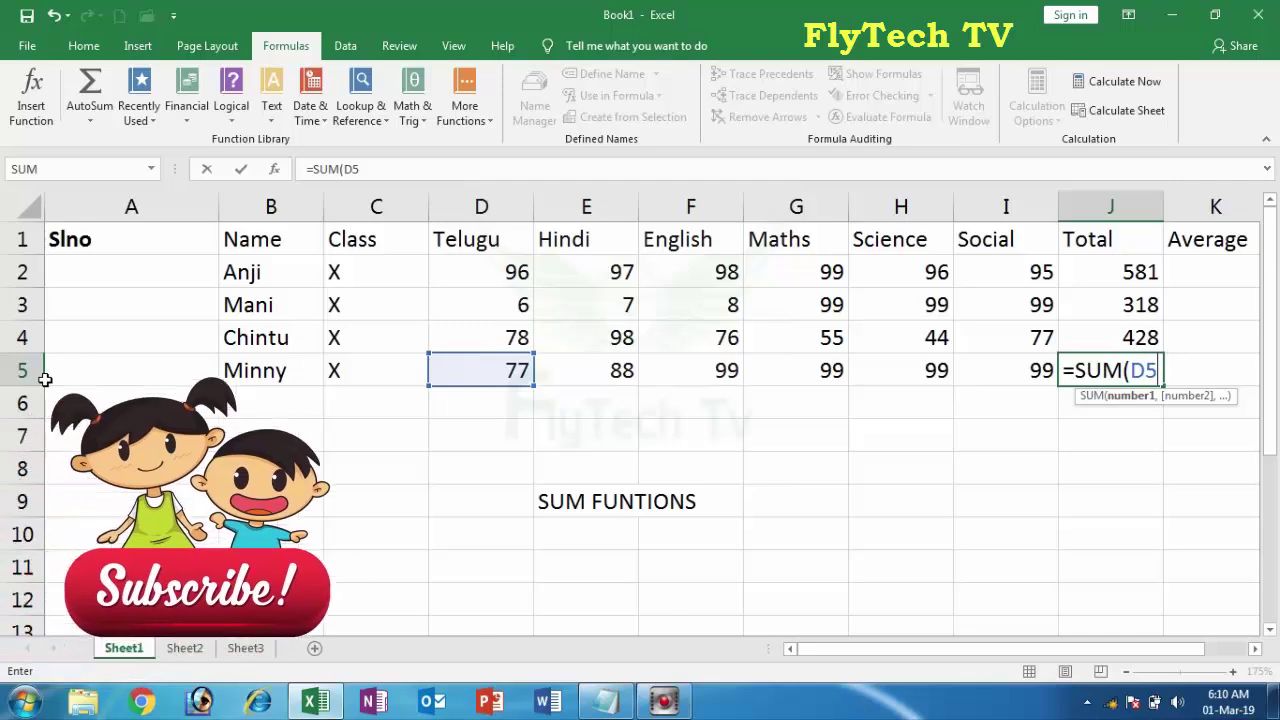
key(super+r)
Launch the On-Screen Keyboard with osk, show the colon via Shift, then close it.
text(osk)
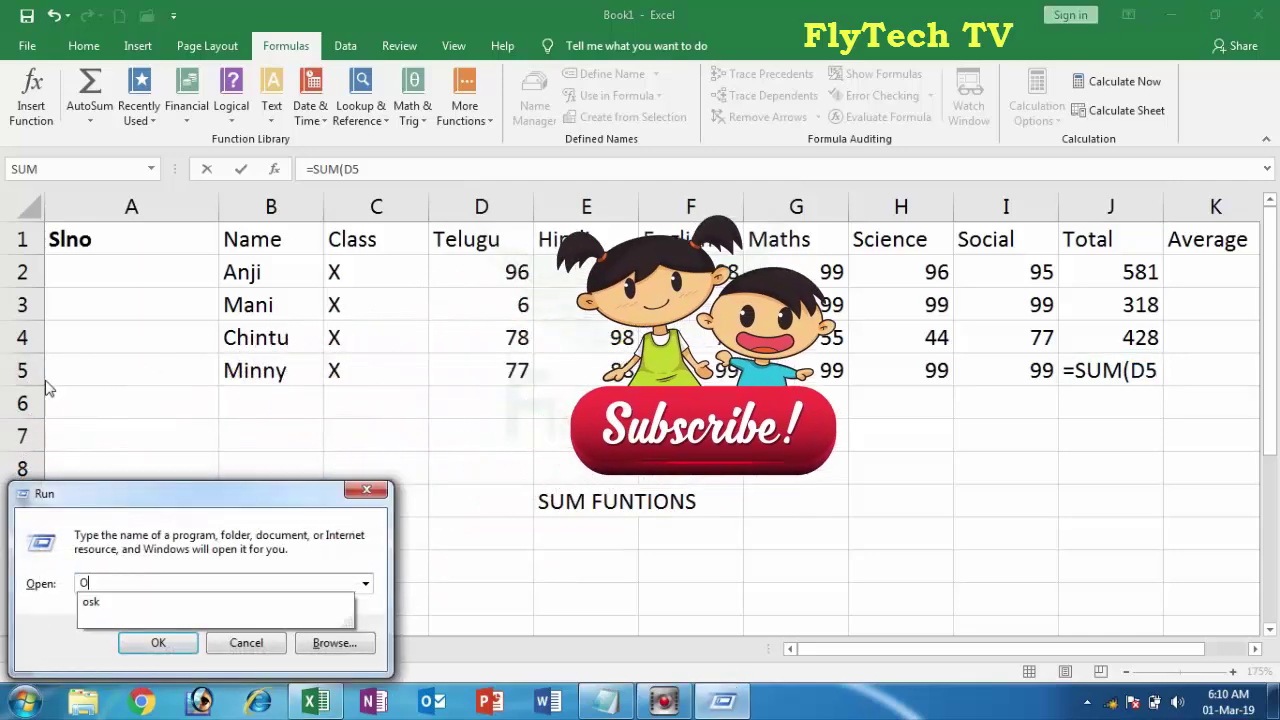
key(Return)
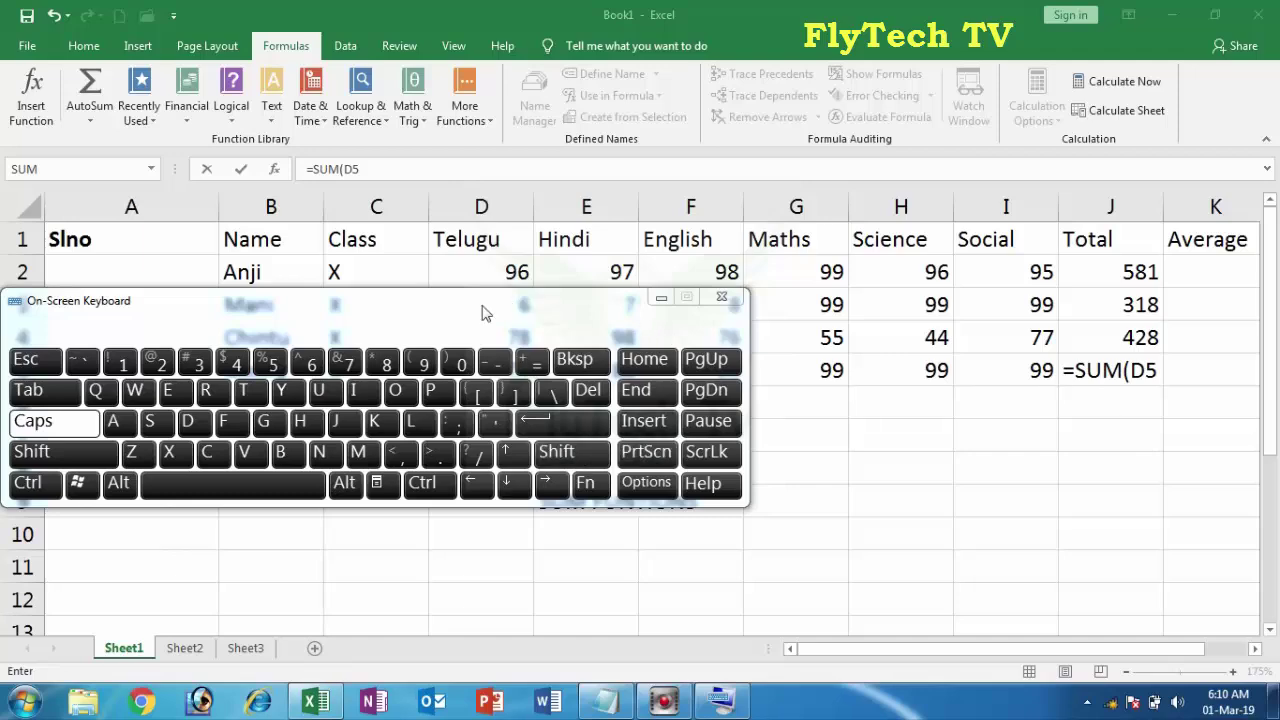
drag(481, 313, 622, 409)
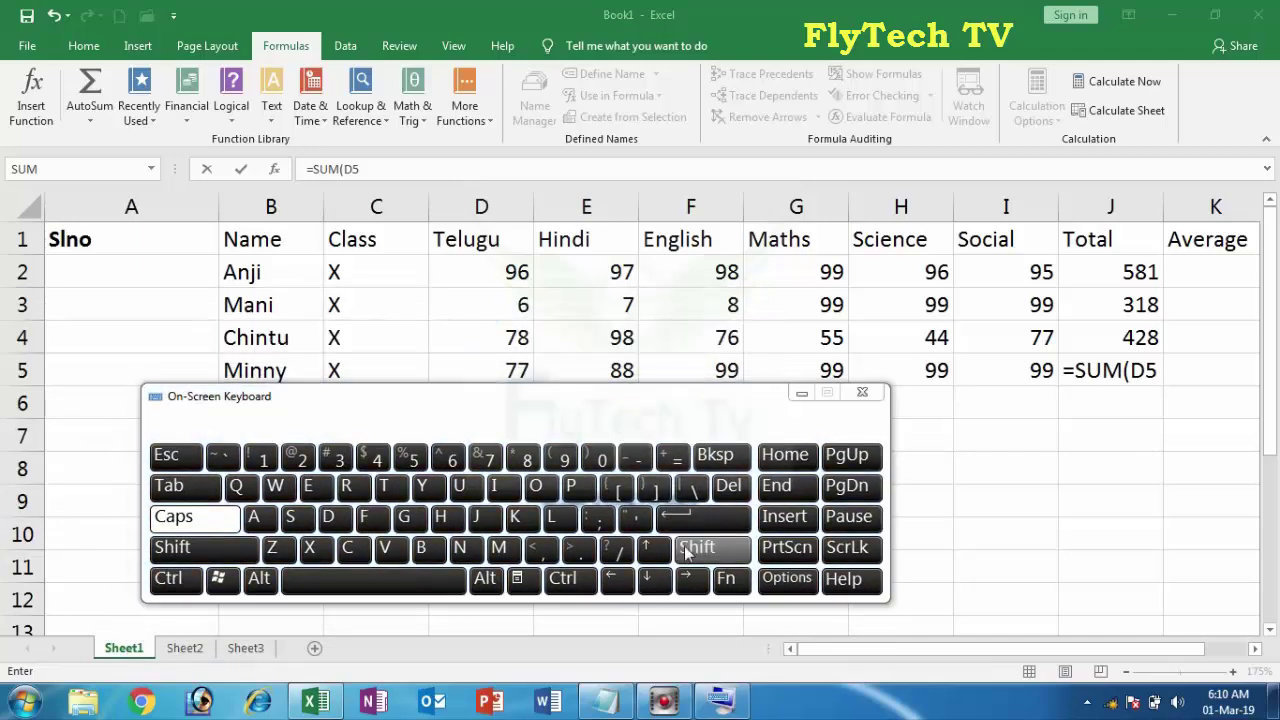
click(687, 552)
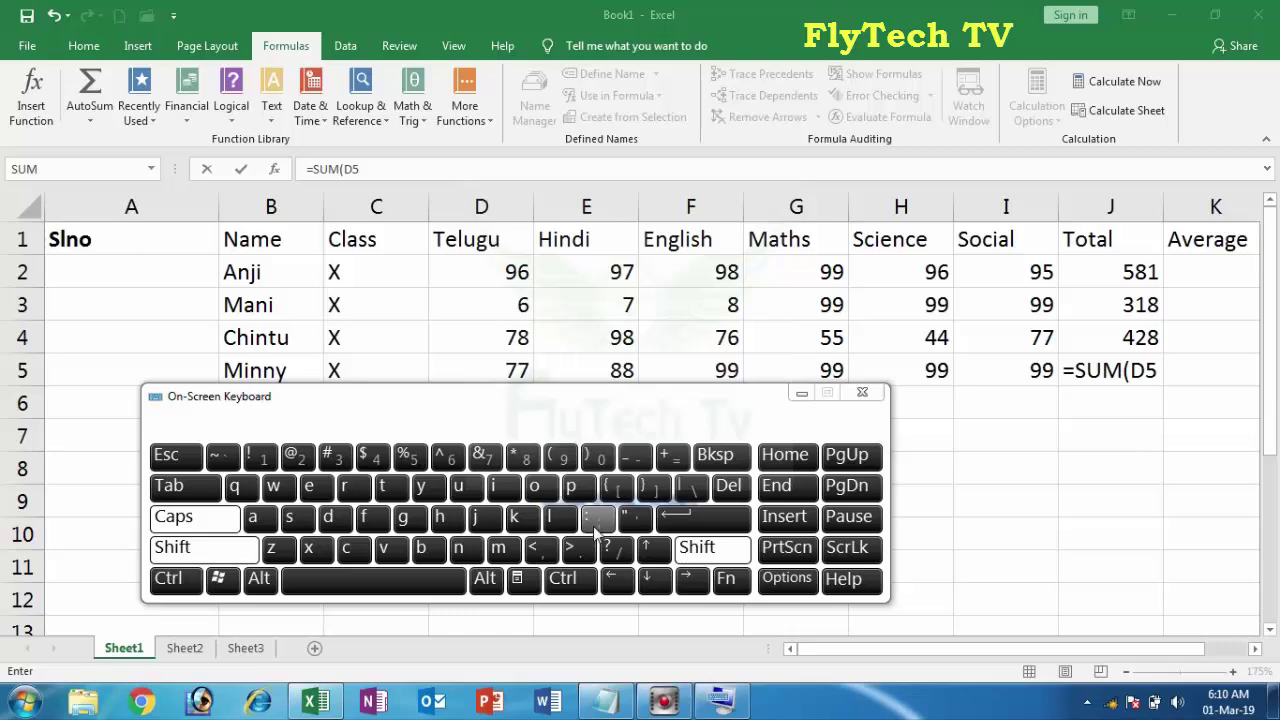
click(862, 392)
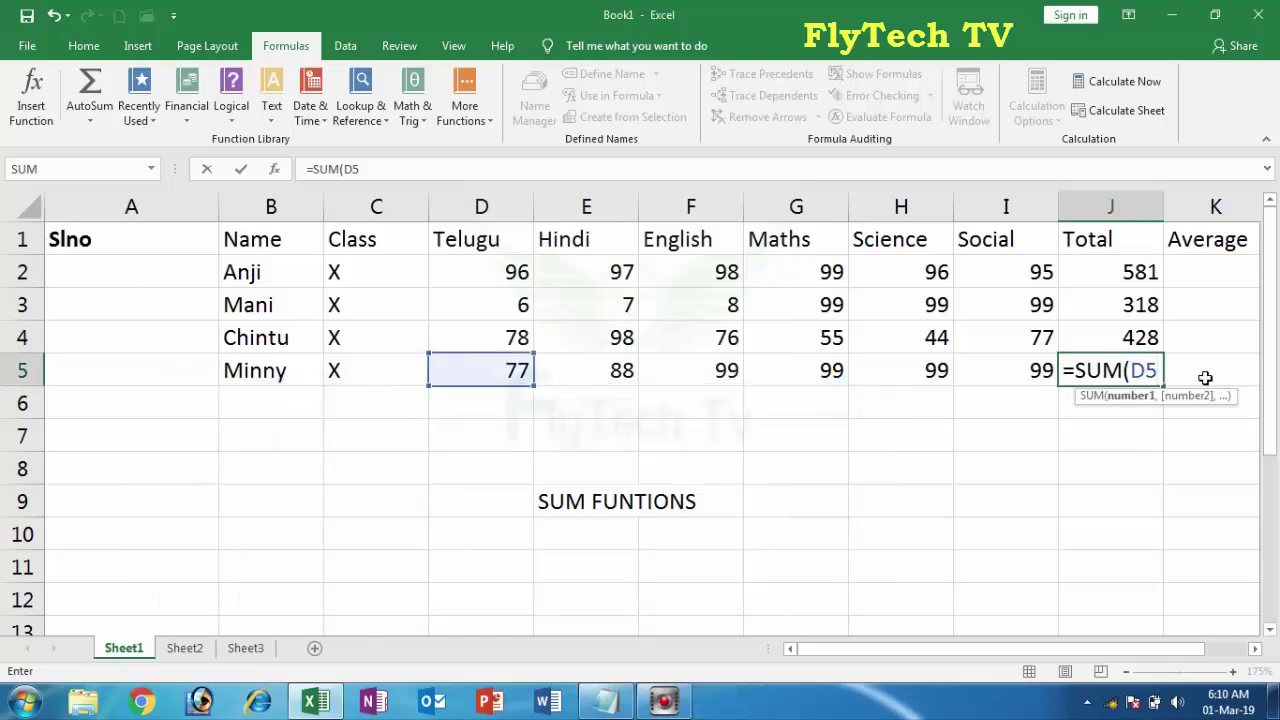
Finish J5's formula as =SUM(D5:KI5) and dismiss the circular reference warning.
text(:)
text(KI5)
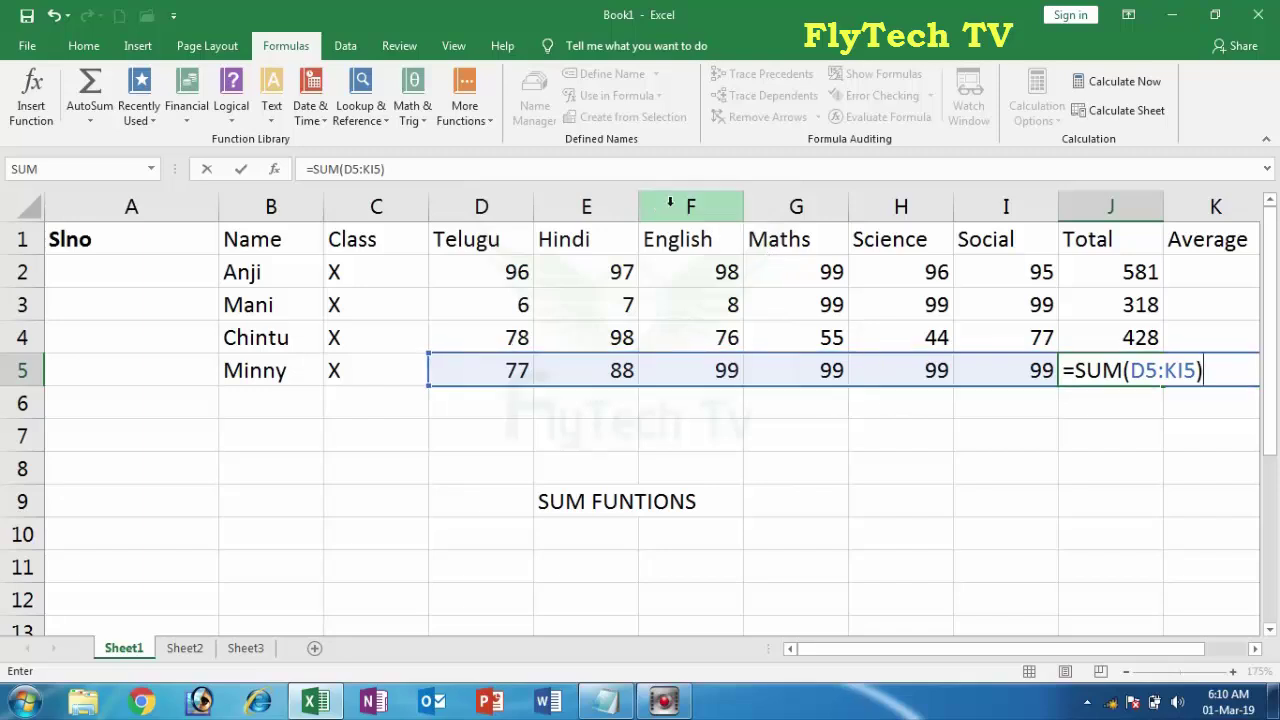
click(1161, 401)
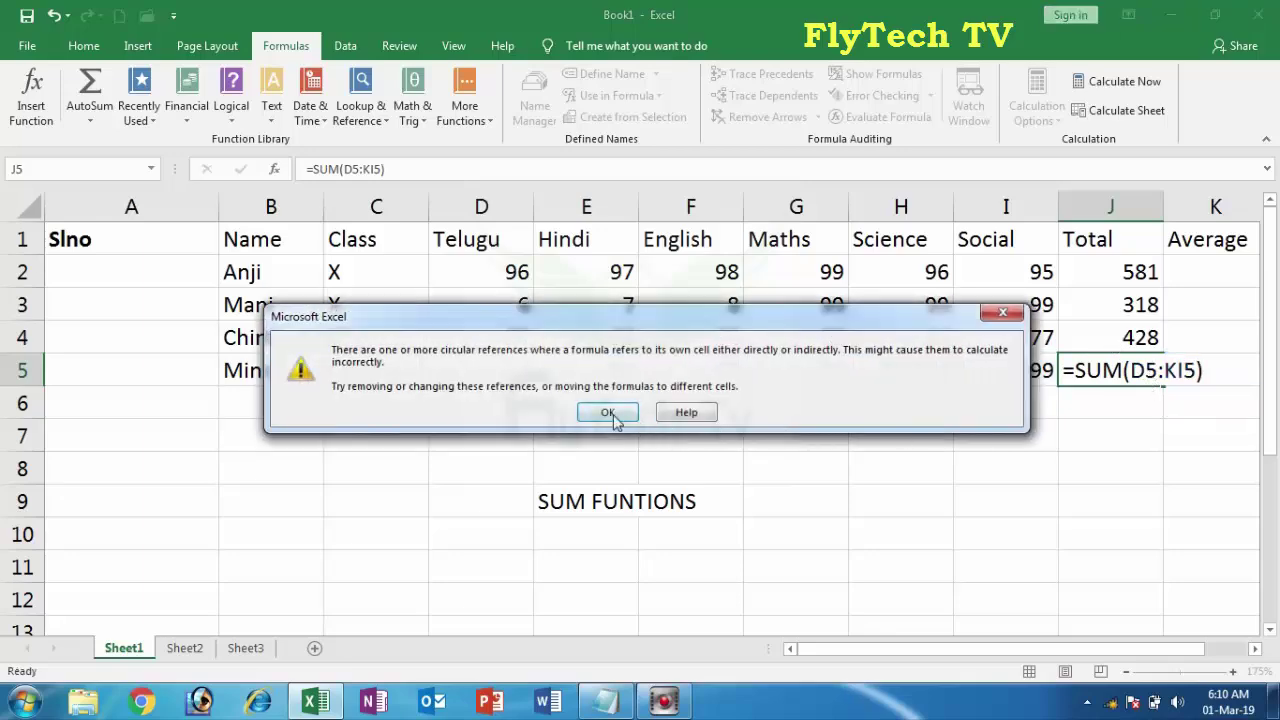
click(607, 410)
Remove the stray K so J5 reads =SUM(D5:I5) and shows 561.
click(1120, 366)
key(F2)
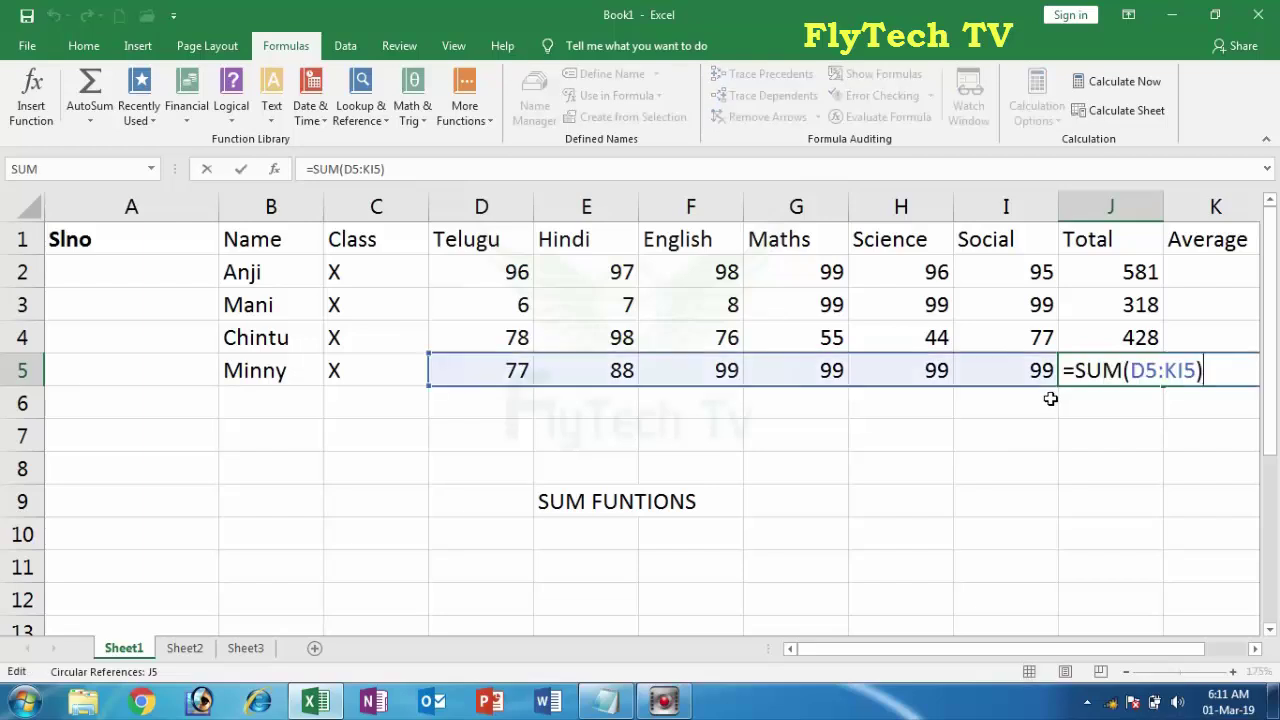
click(1180, 370)
key(BackSpace)
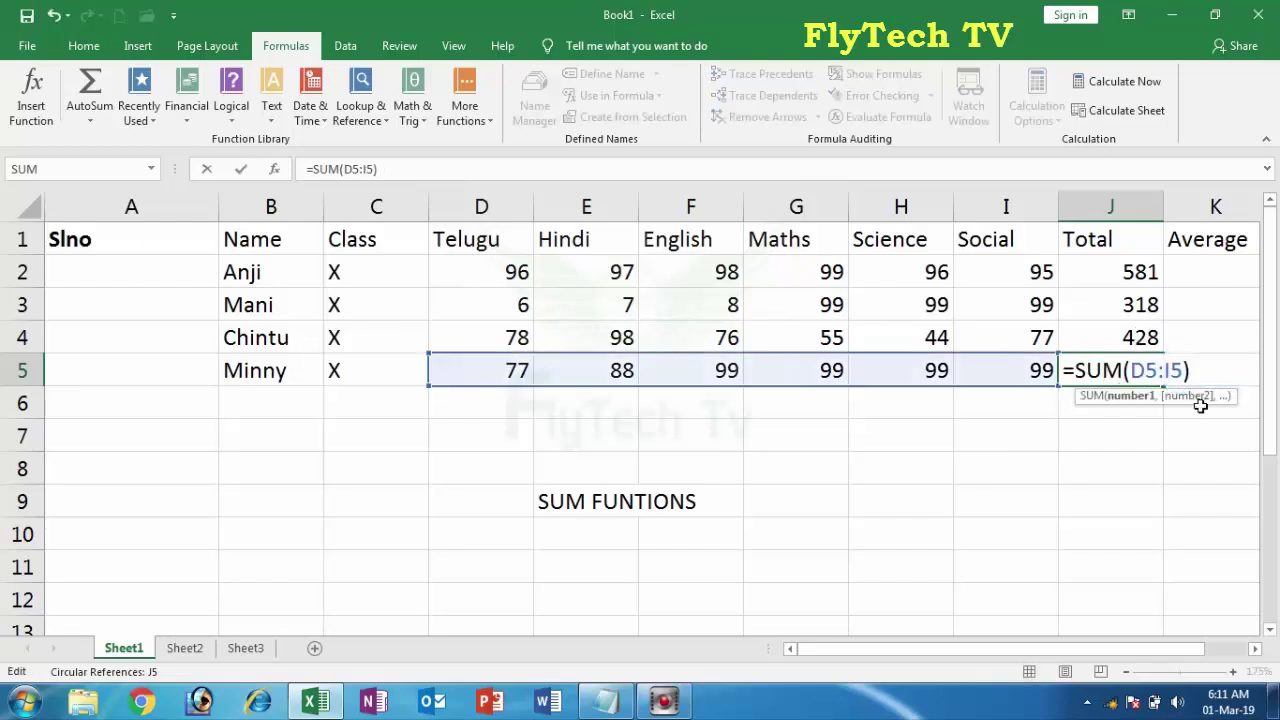
key(Return)
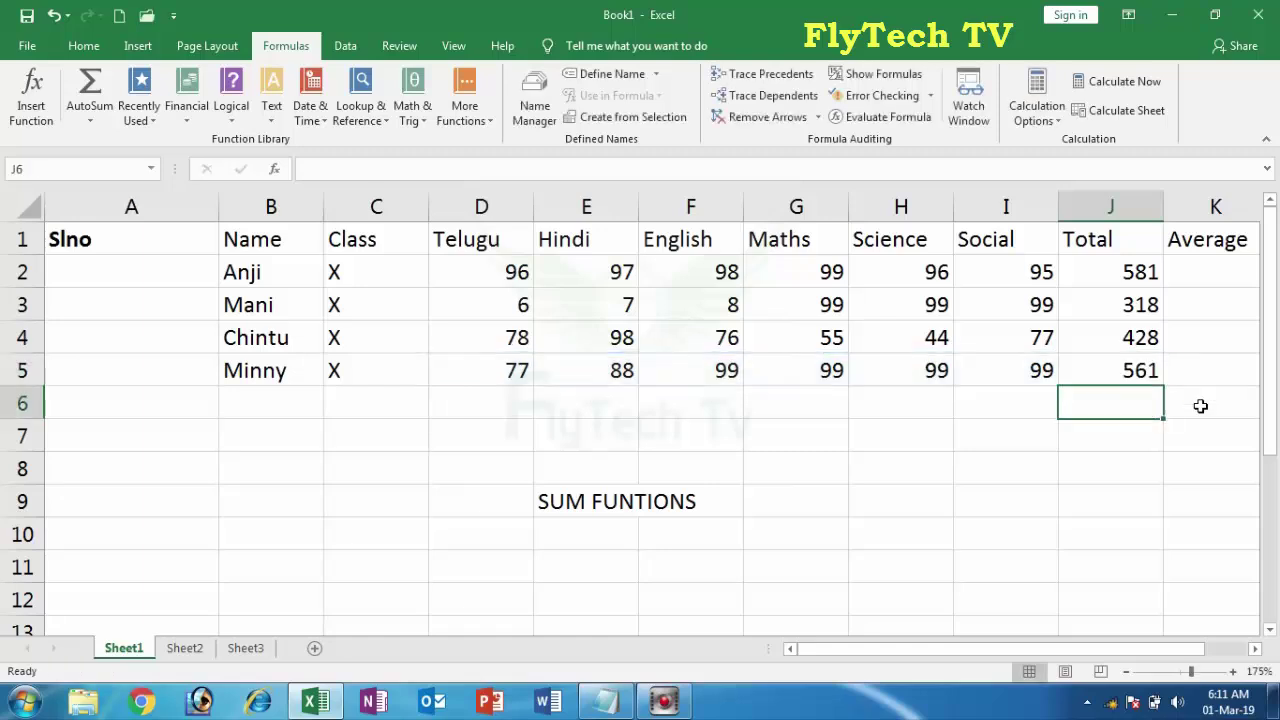
click(1155, 371)
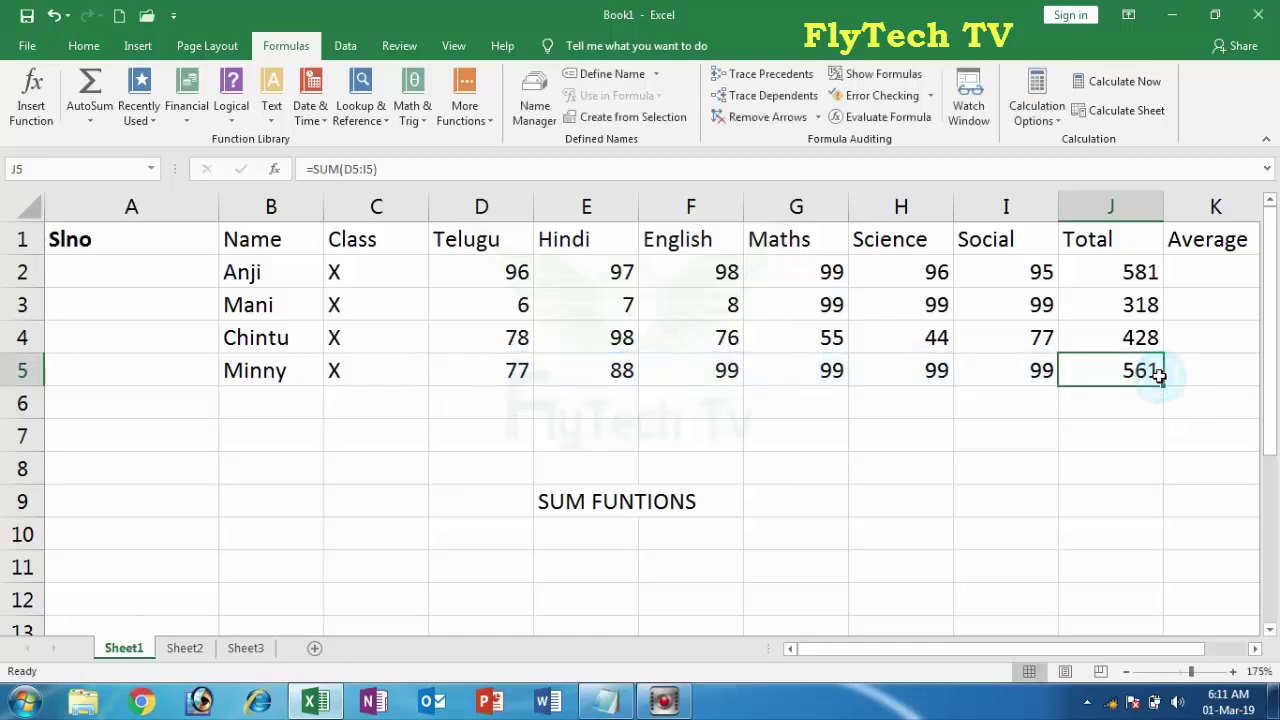
right_click(695, 206)
click(759, 338)
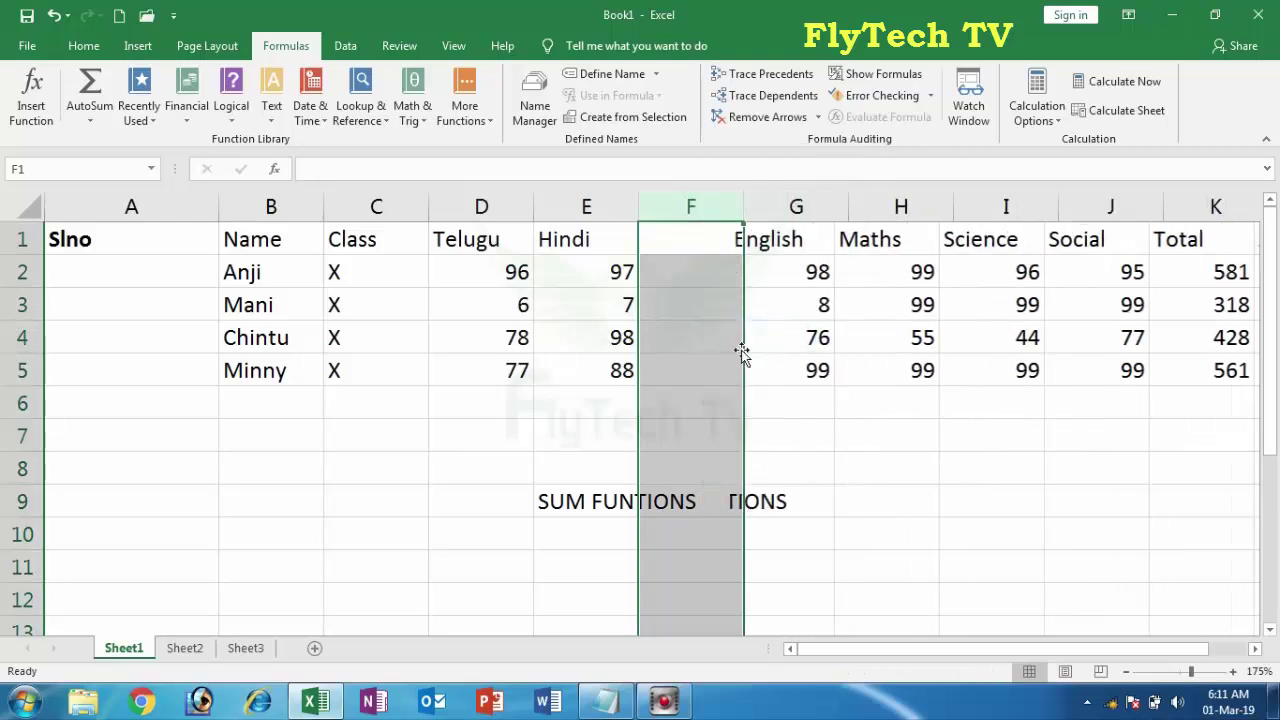
click(723, 363)
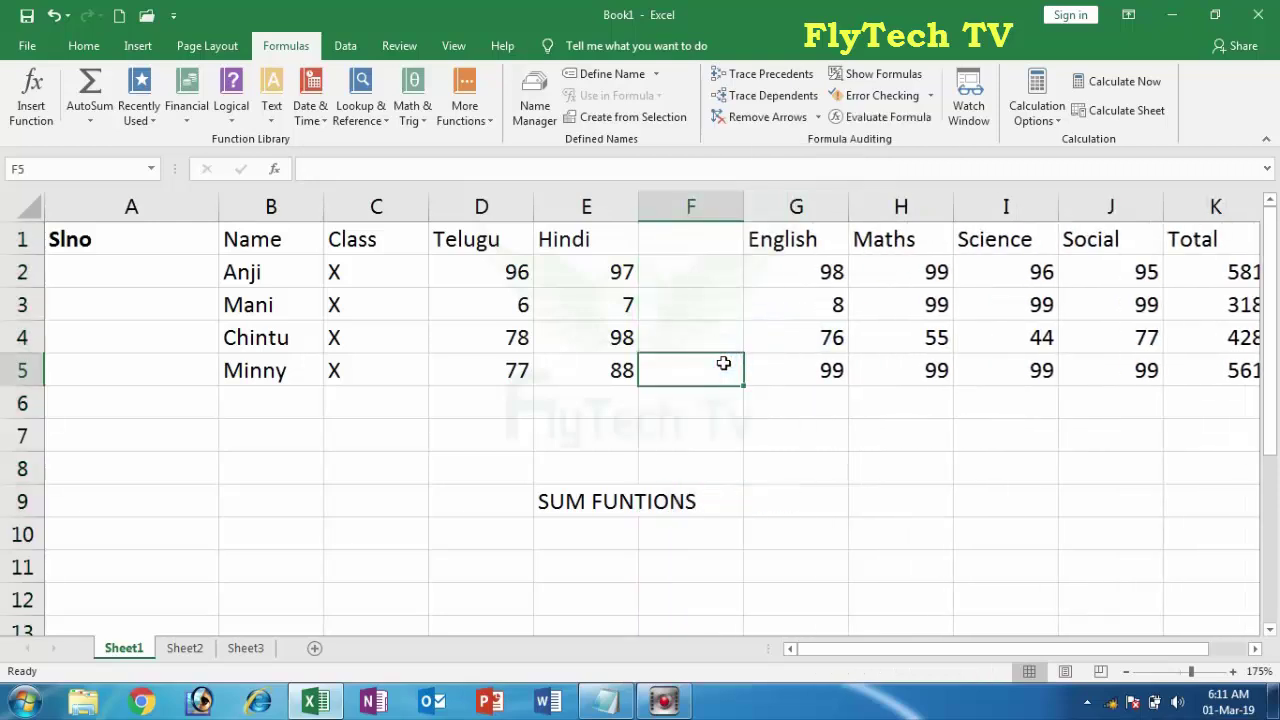
click(1255, 648)
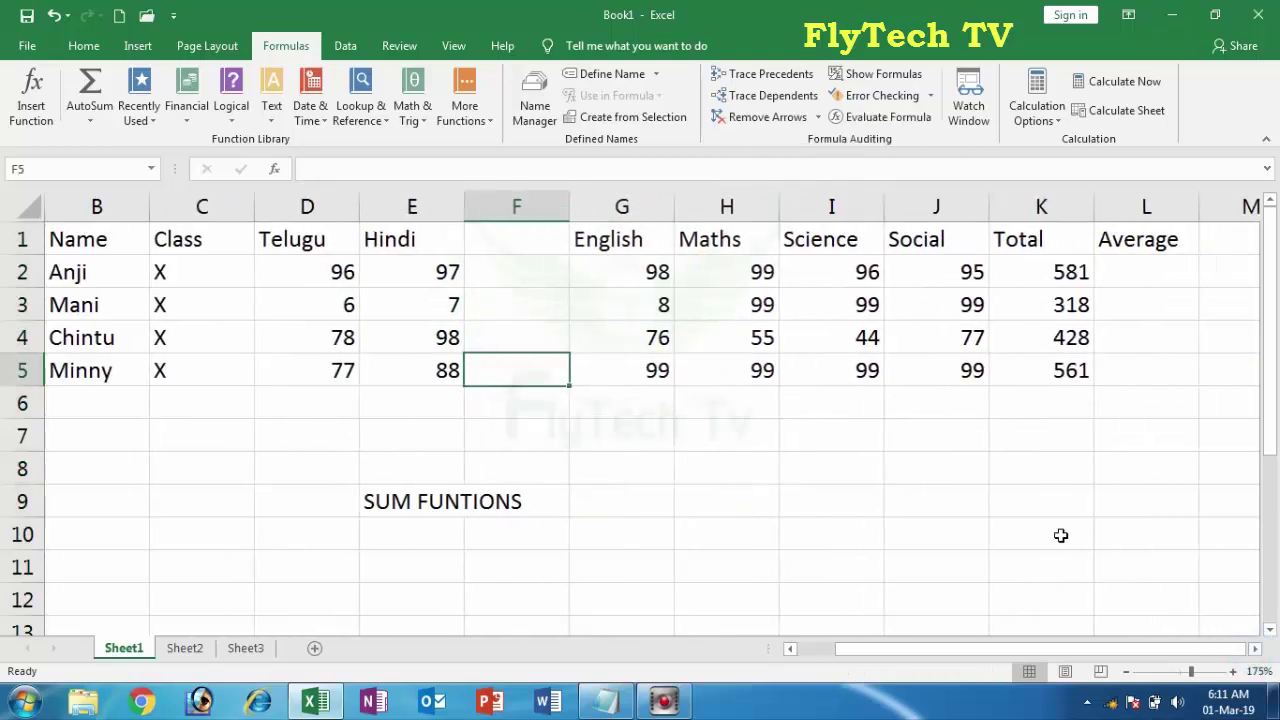
text(99)
key(Tab)
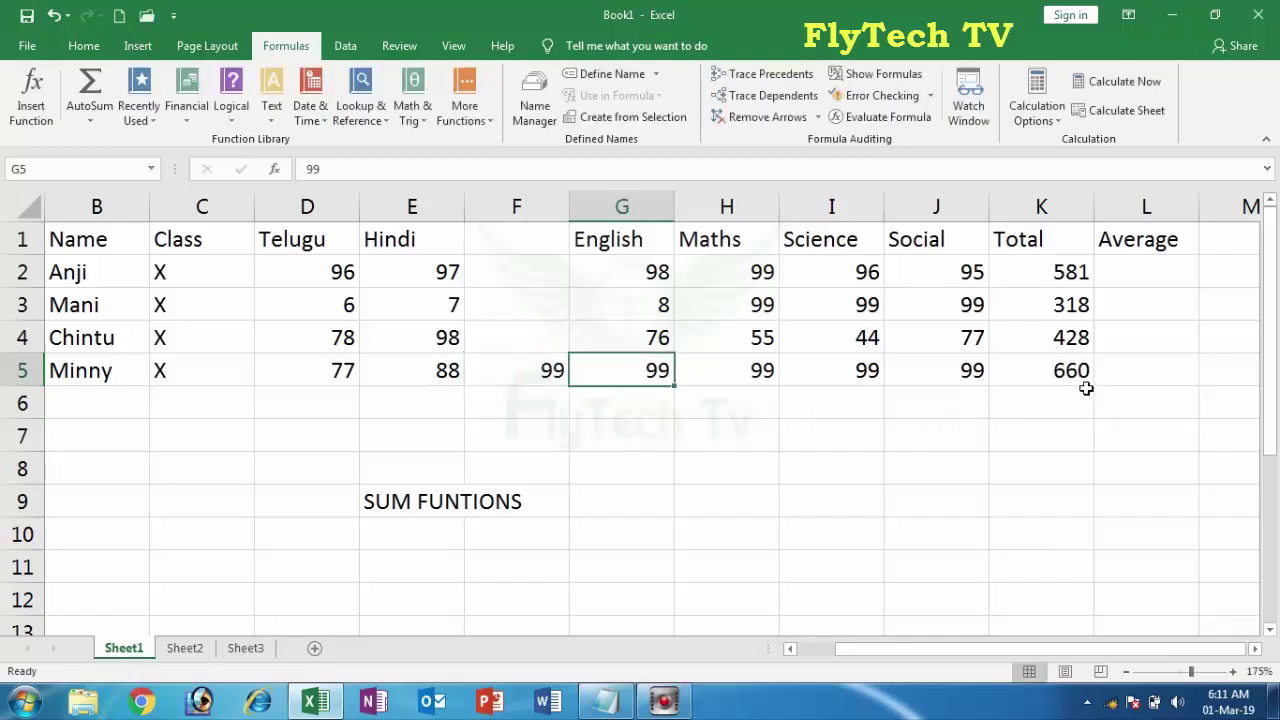
right_click(520, 206)
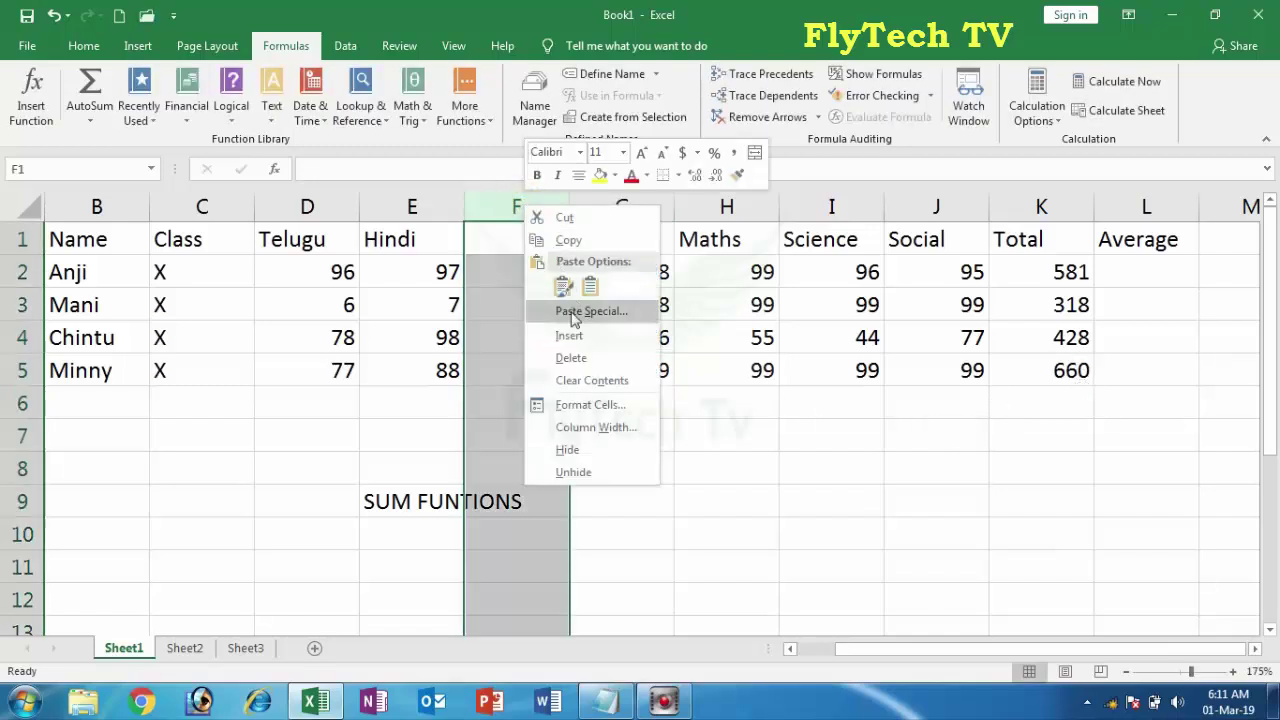
click(571, 354)
click(943, 378)
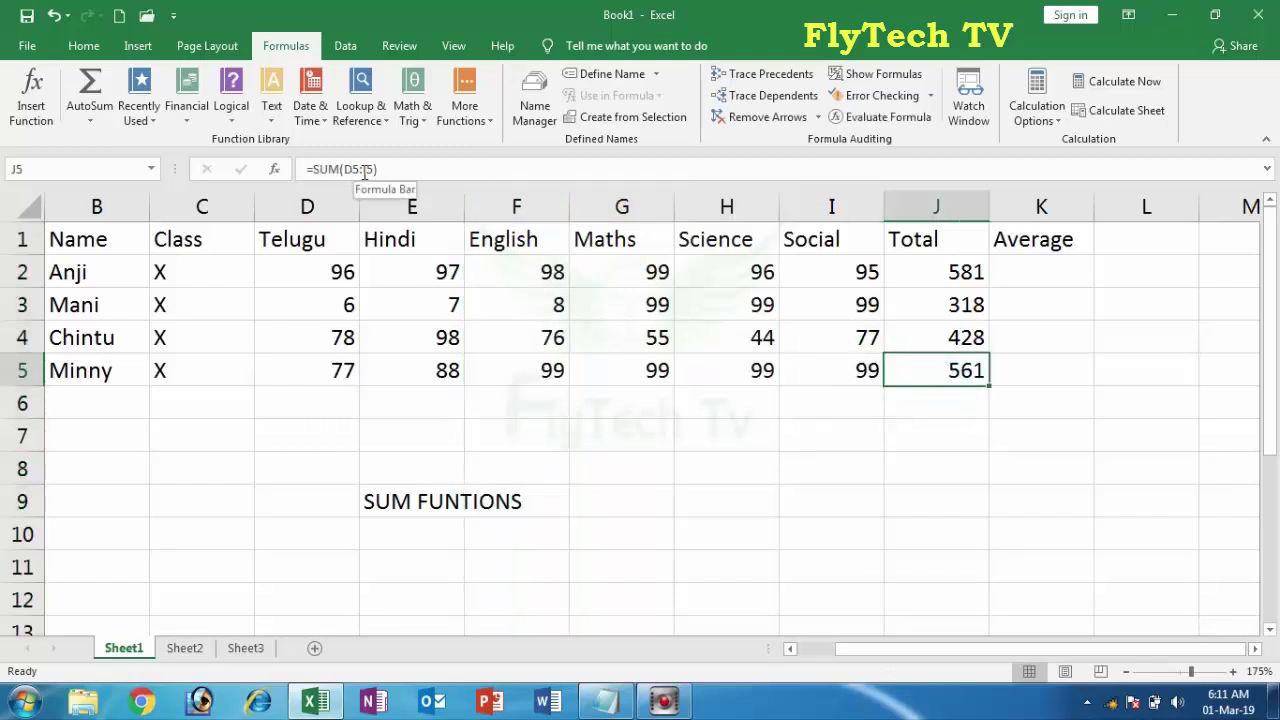
click(953, 272)
click(960, 337)
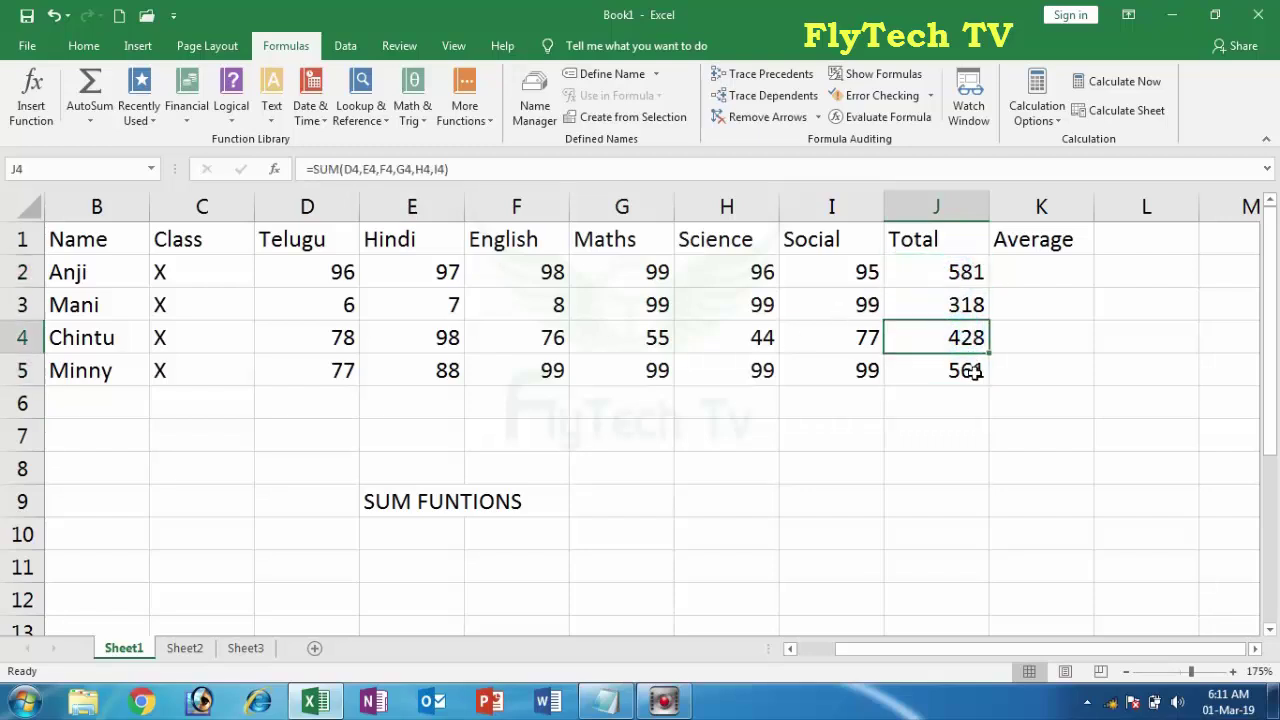
click(970, 375)
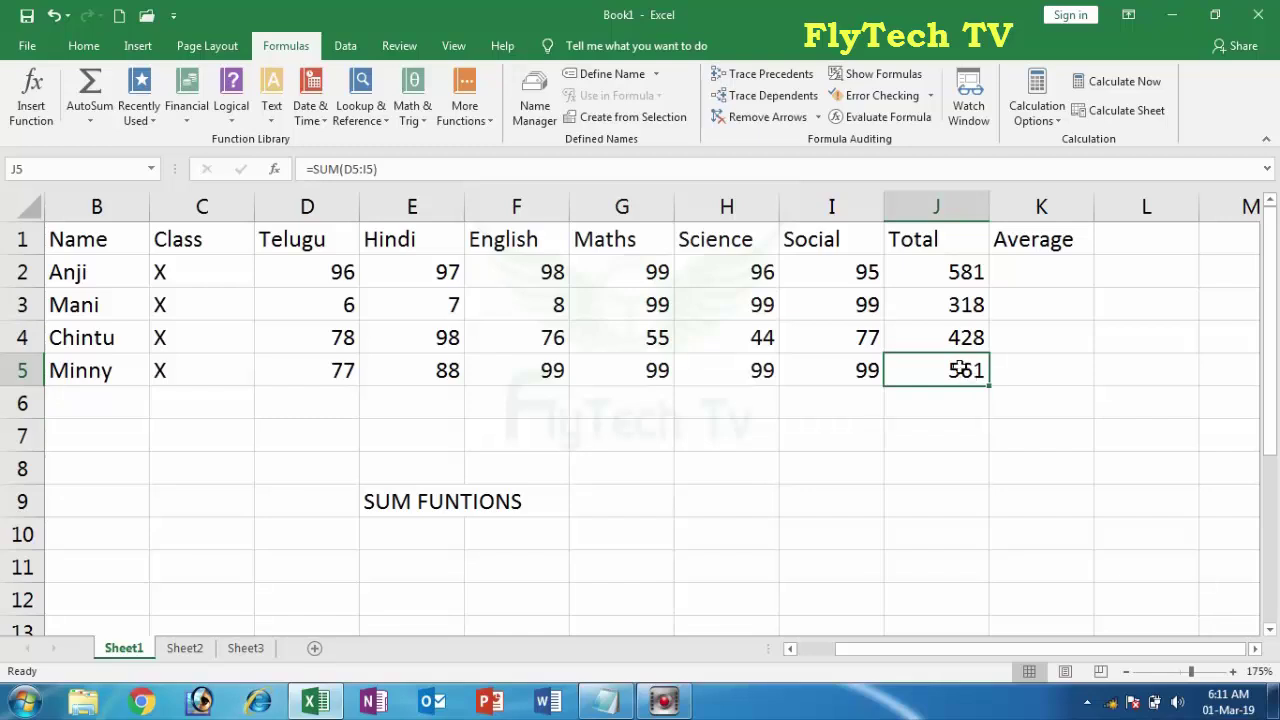
Delete the totals in J2:J5, dismissing the accidentally opened Save As dialog.
drag(1006, 649, 968, 650)
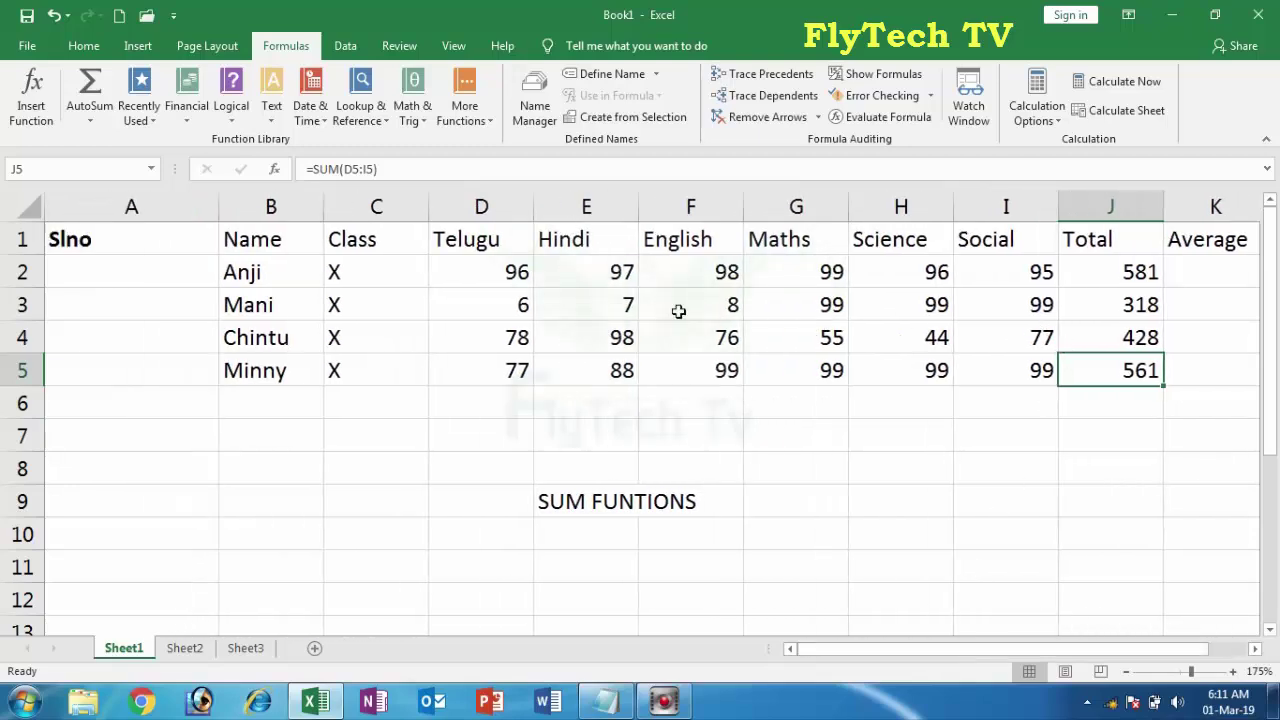
drag(1114, 262, 1134, 386)
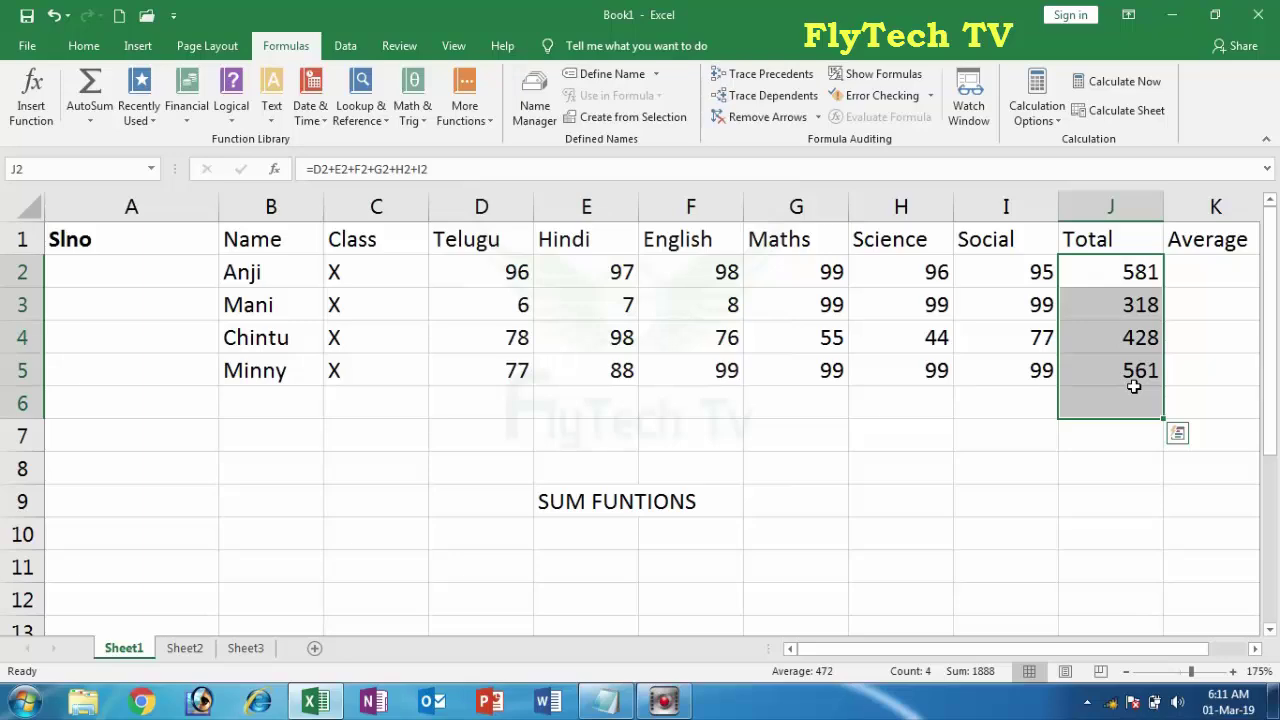
key(F12)
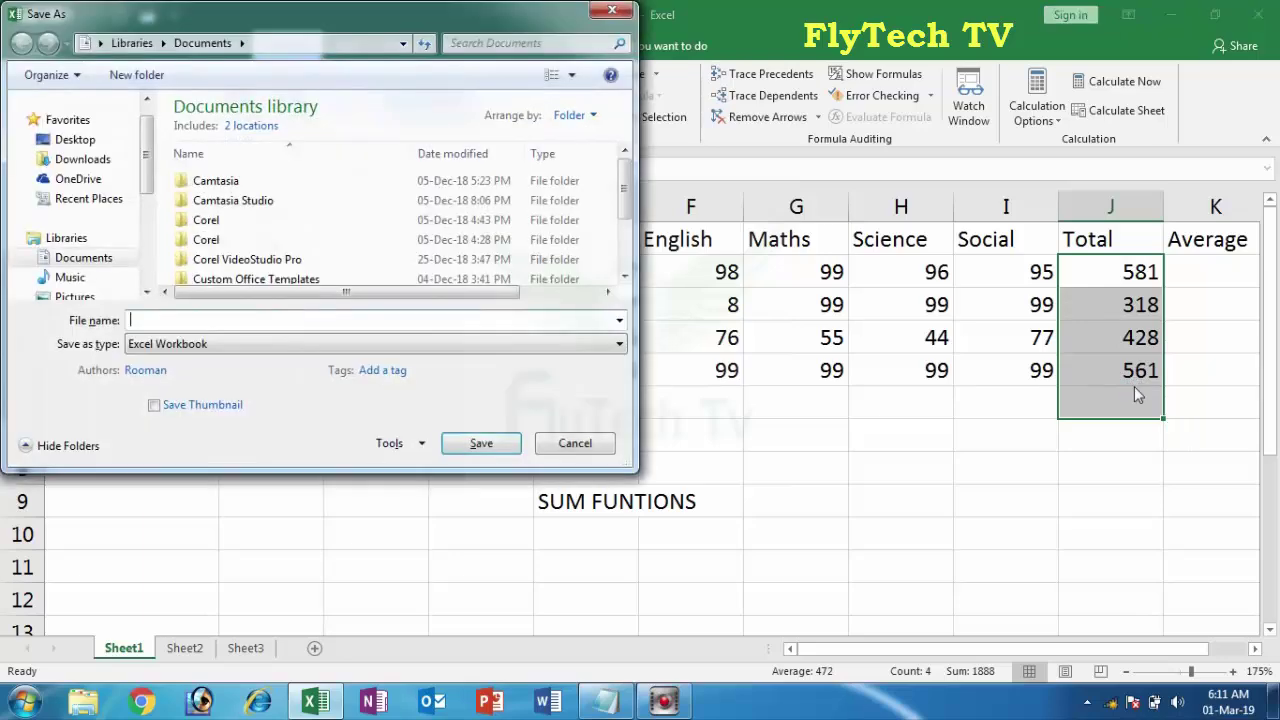
key(Escape)
key(Delete)
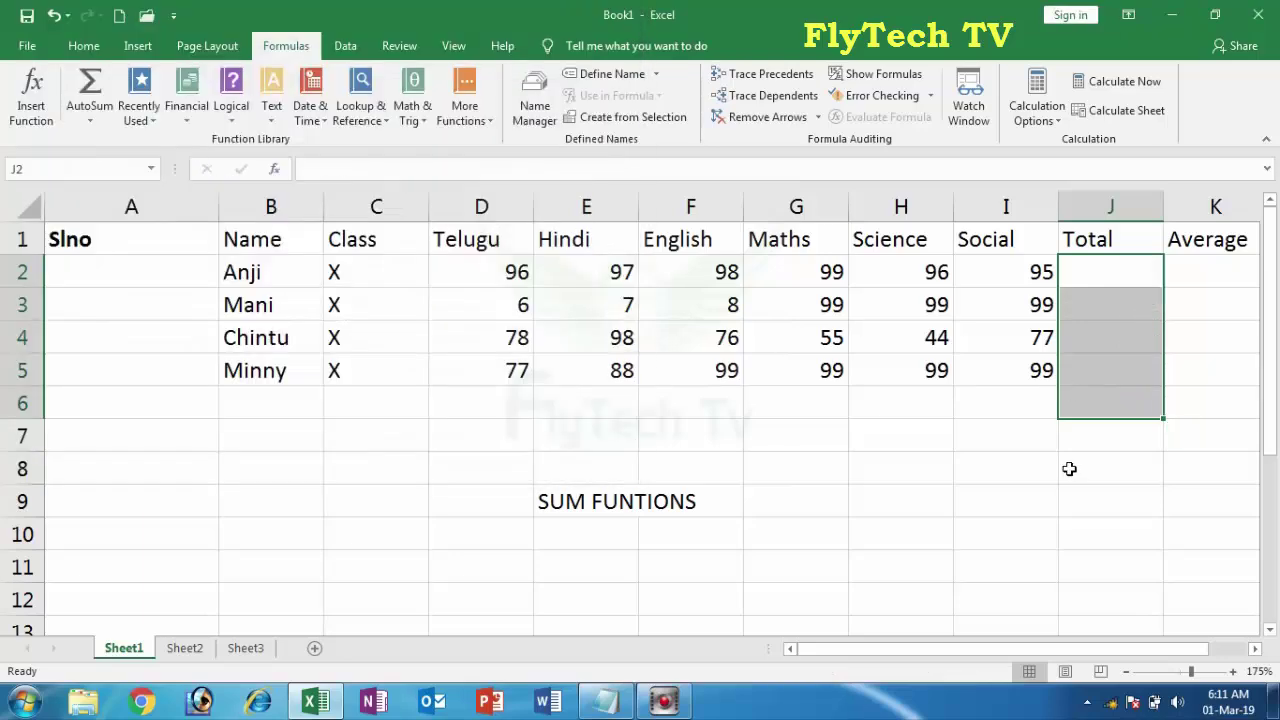
click(1066, 465)
AutoSum the subject marks D2:I5 into row 6, then undo the column sums.
drag(491, 271, 1011, 369)
click(84, 46)
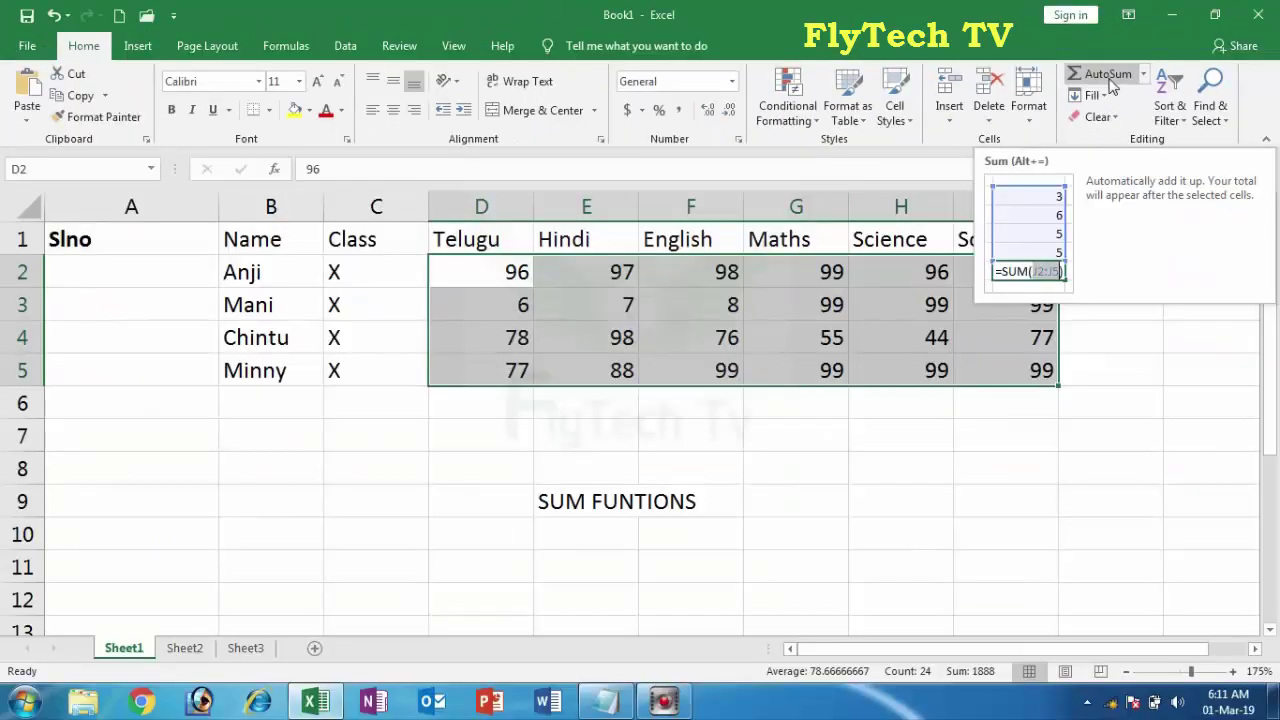
click(1106, 91)
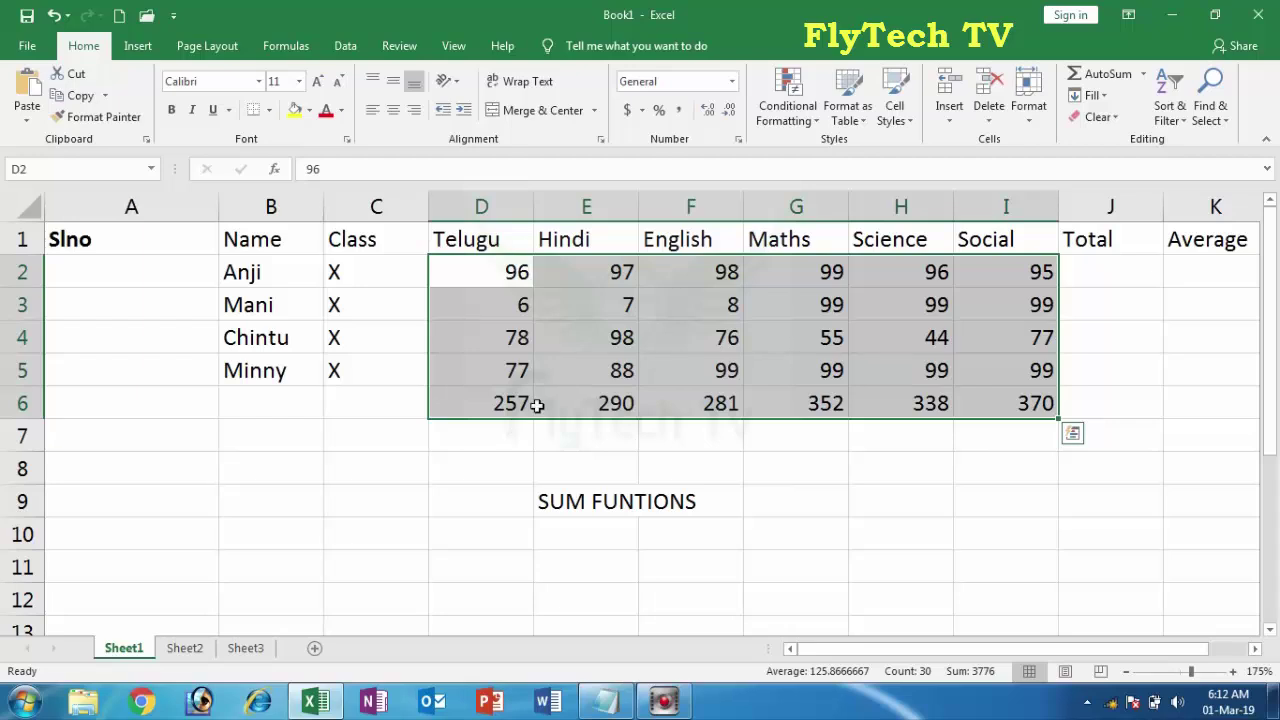
key(ctrl+q)
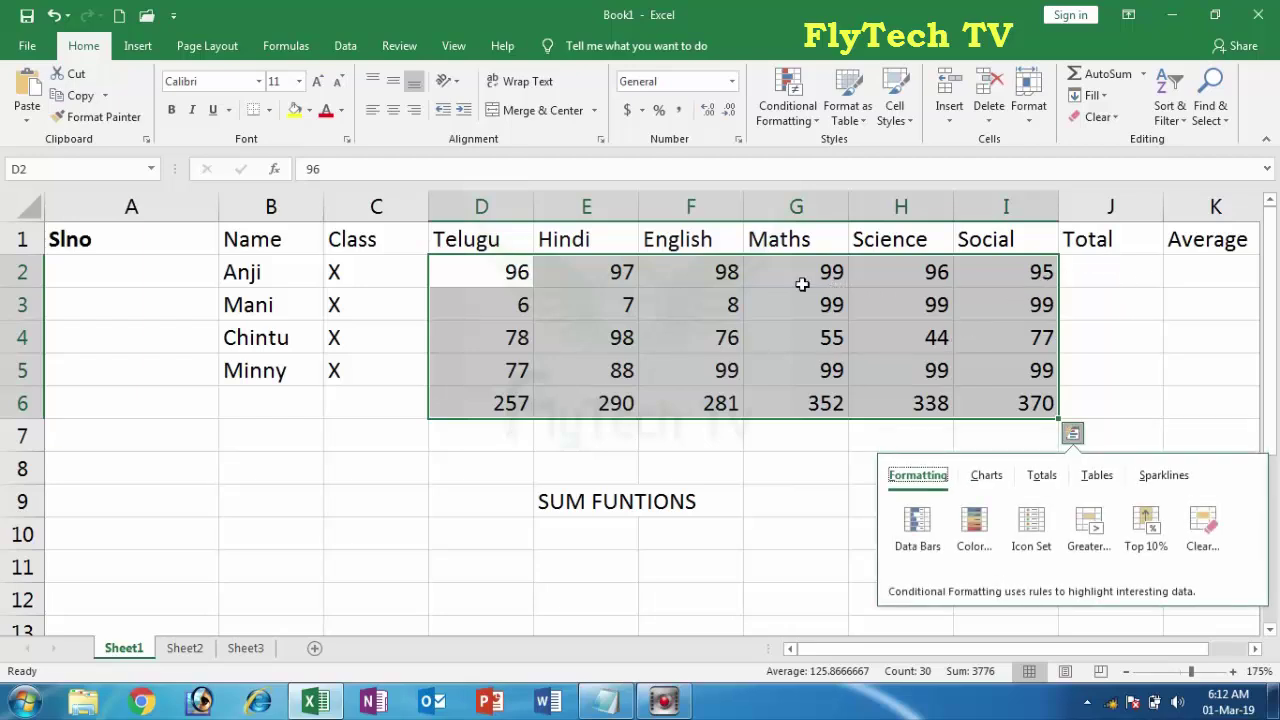
key(Escape)
key(ctrl+z)
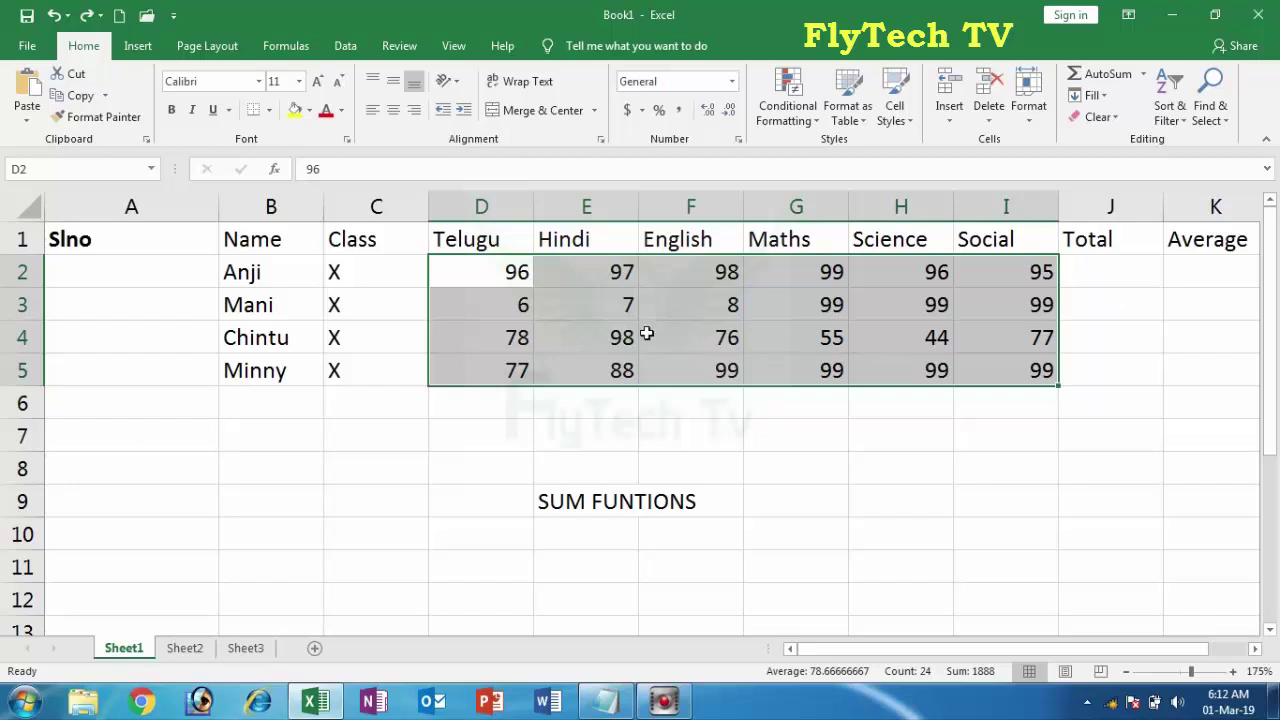
AutoSum D2:J5 to total each row into column J, check J4, then clear J2:J5.
drag(480, 280, 1108, 358)
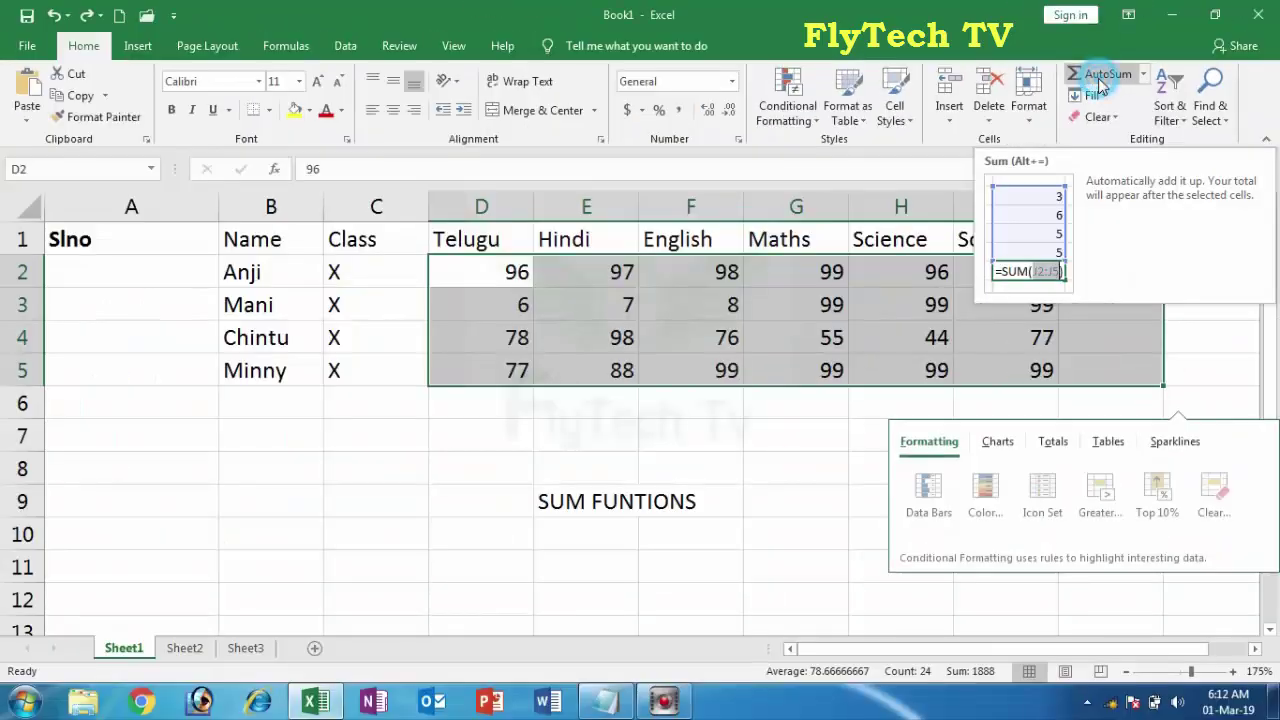
click(1105, 78)
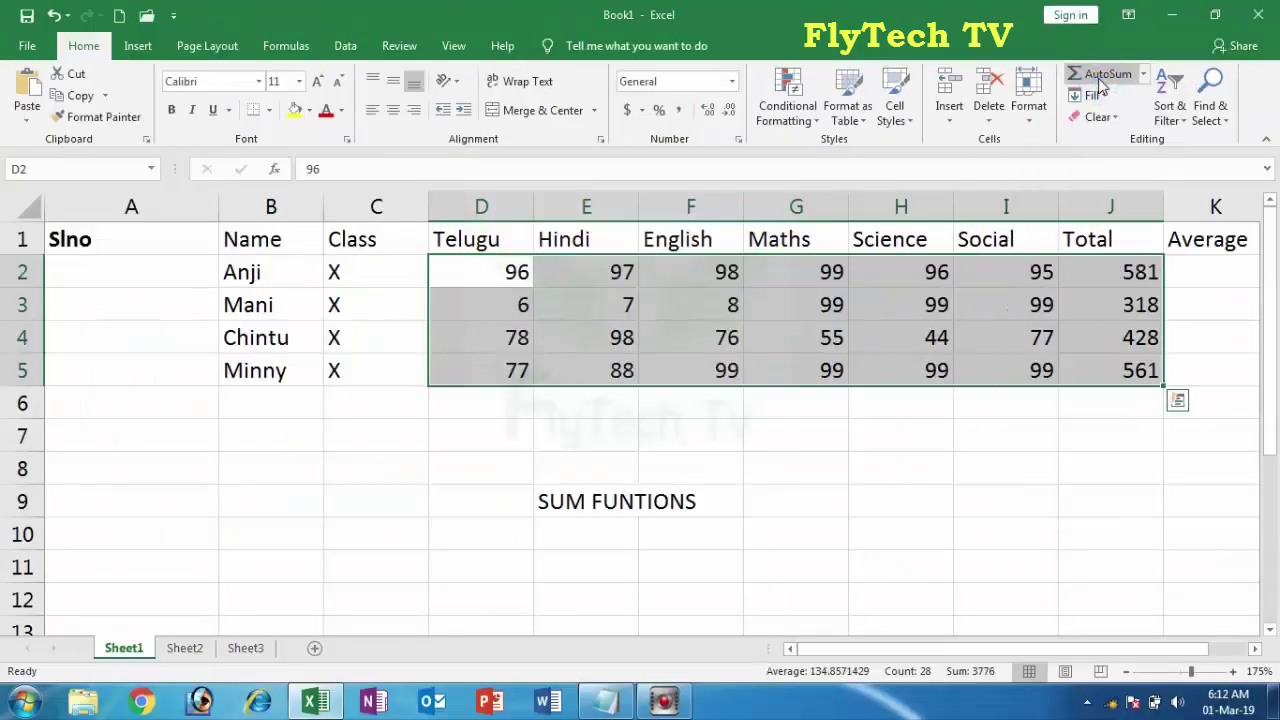
click(1114, 334)
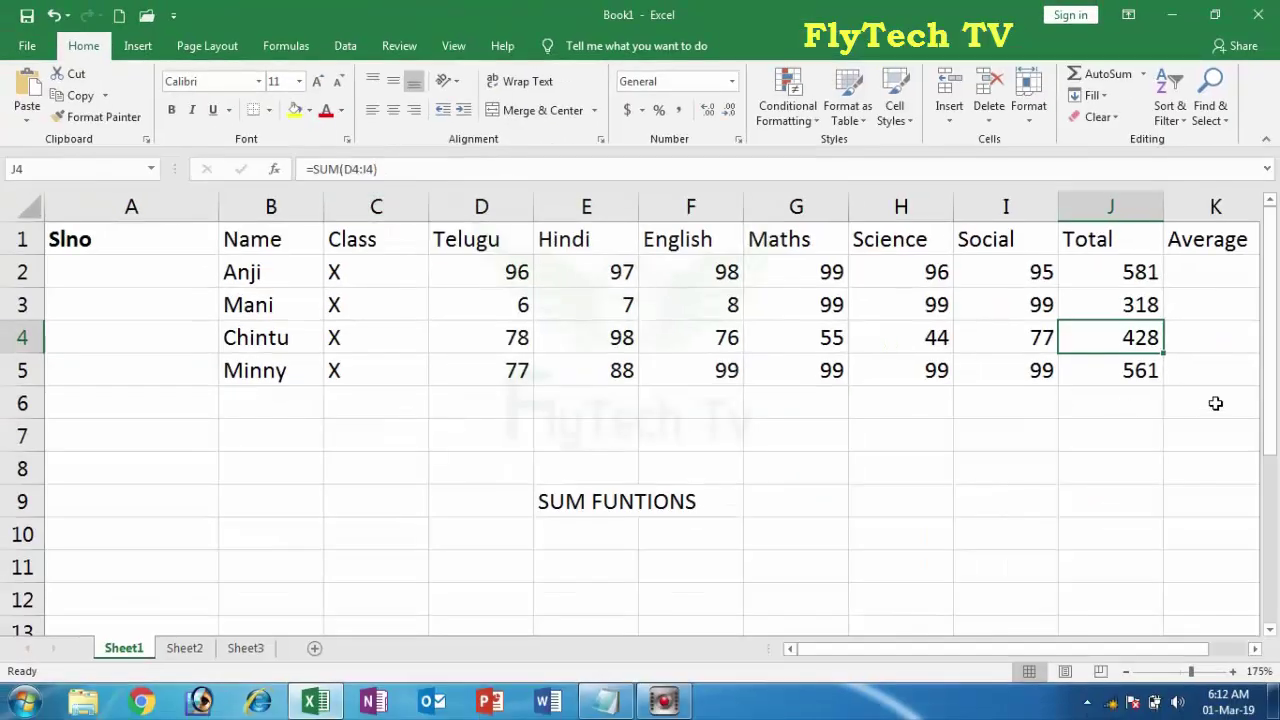
click(1150, 438)
drag(1120, 274, 1132, 371)
key(Delete)
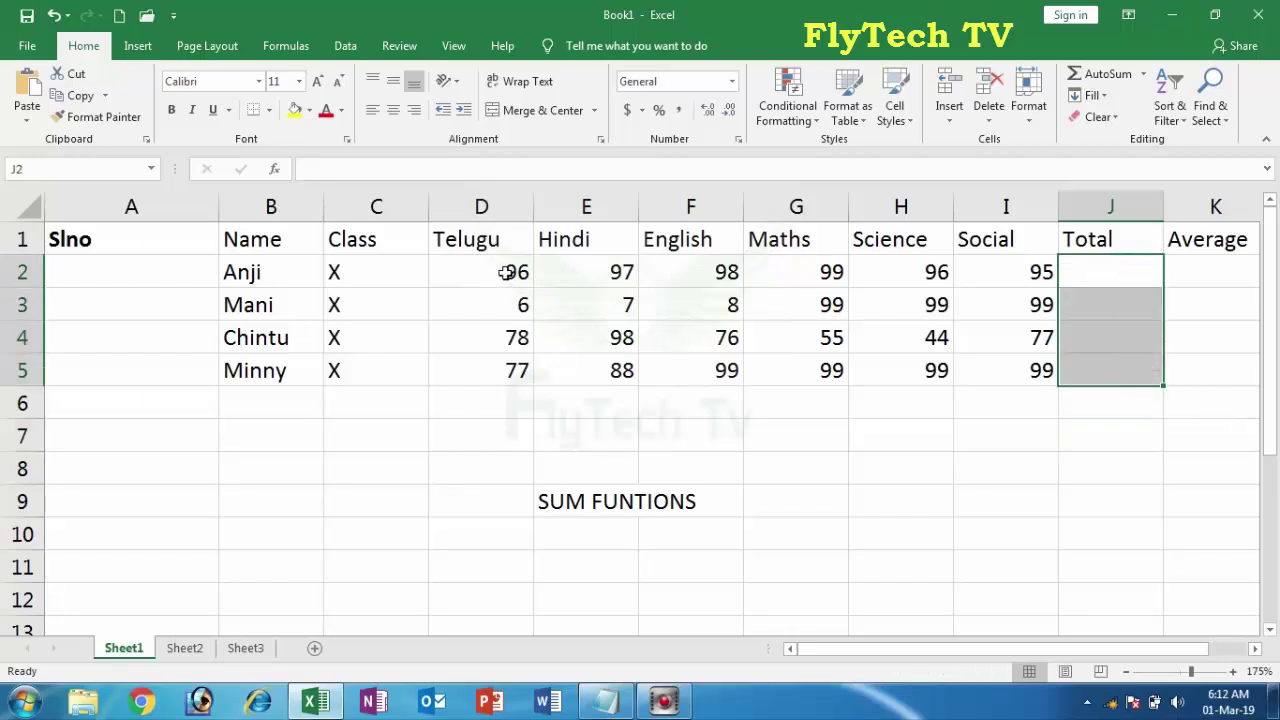
AutoSum D2:J5 again for totals 581, 318, 428 and 561, and check J3's formula.
drag(507, 272, 1079, 381)
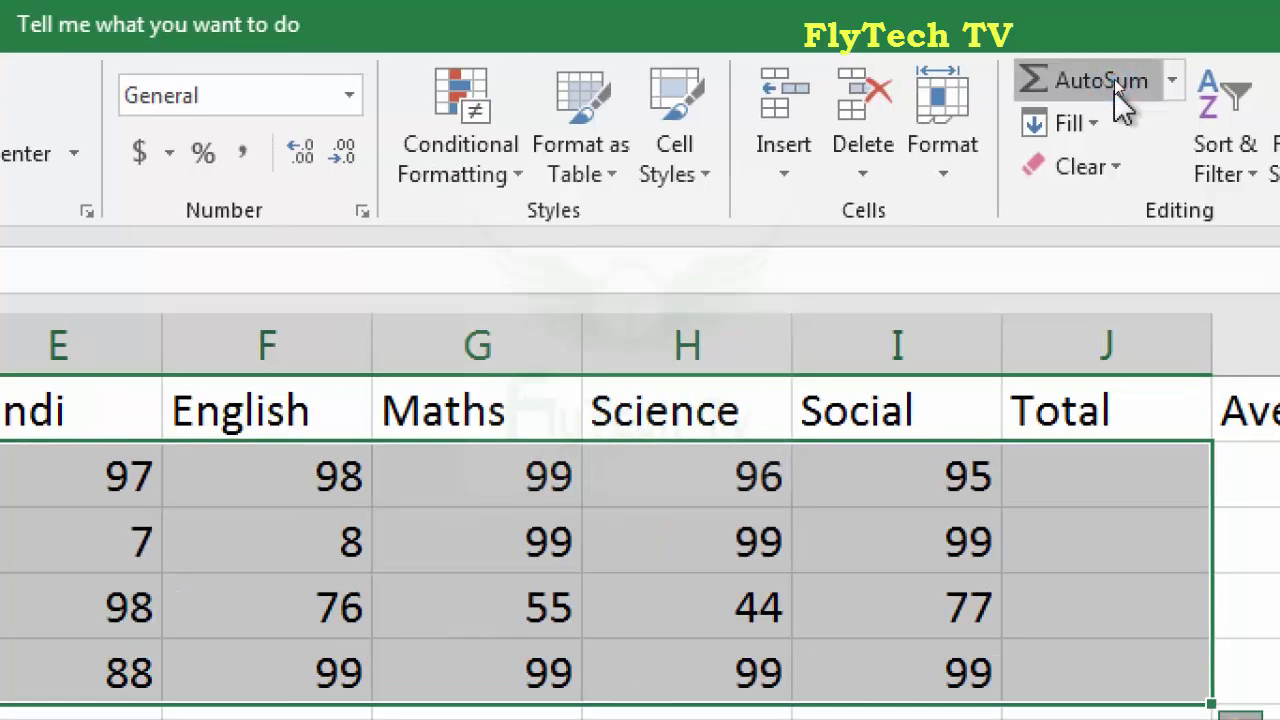
click(1124, 100)
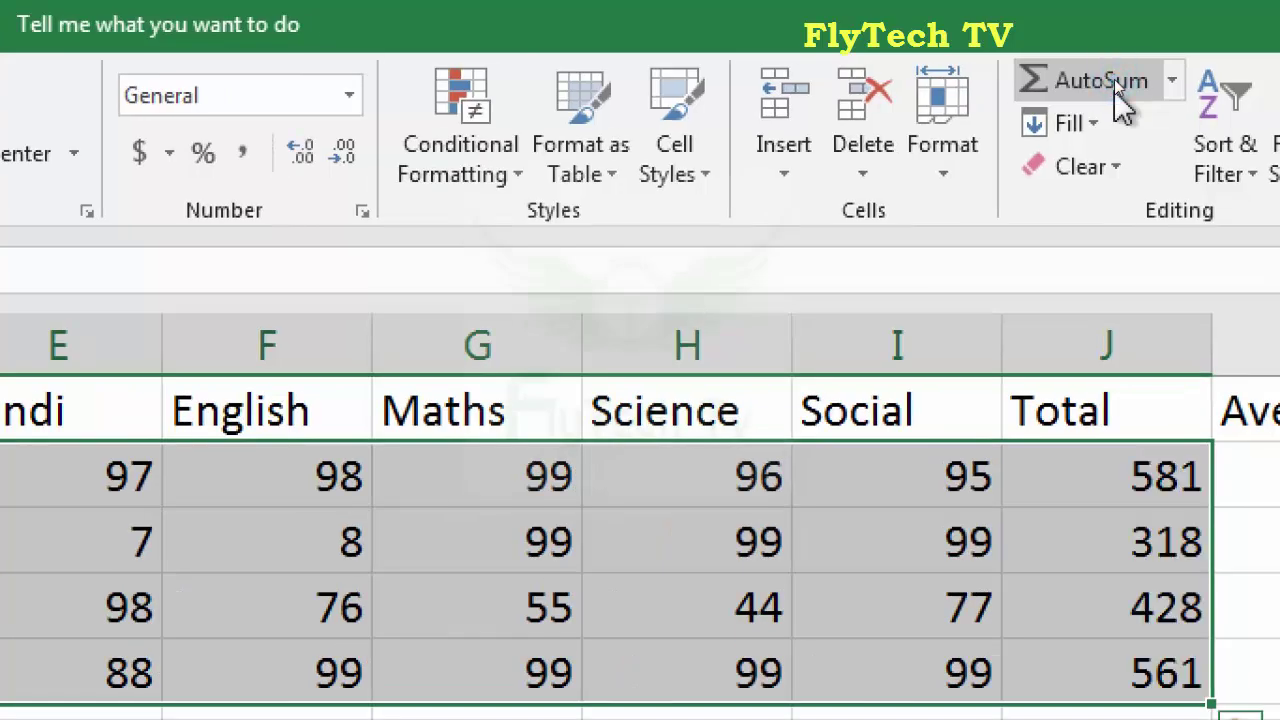
key(ctrl+z)
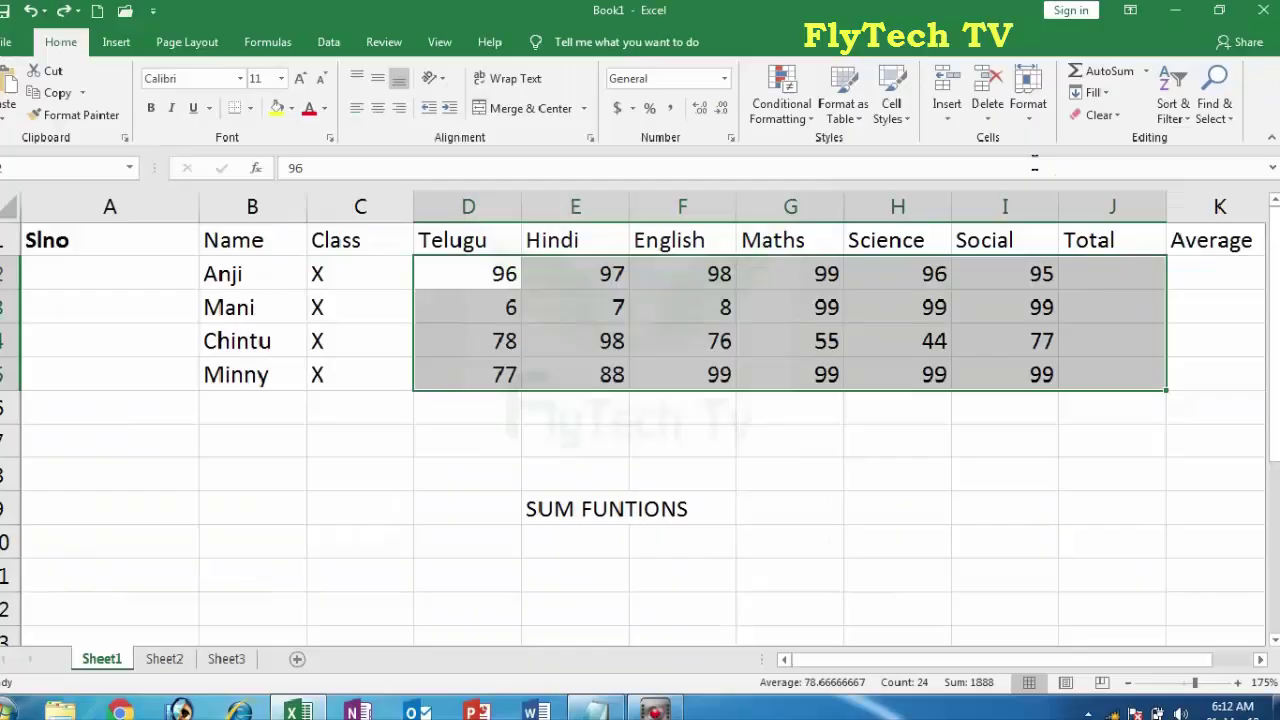
key(ctrl+q)
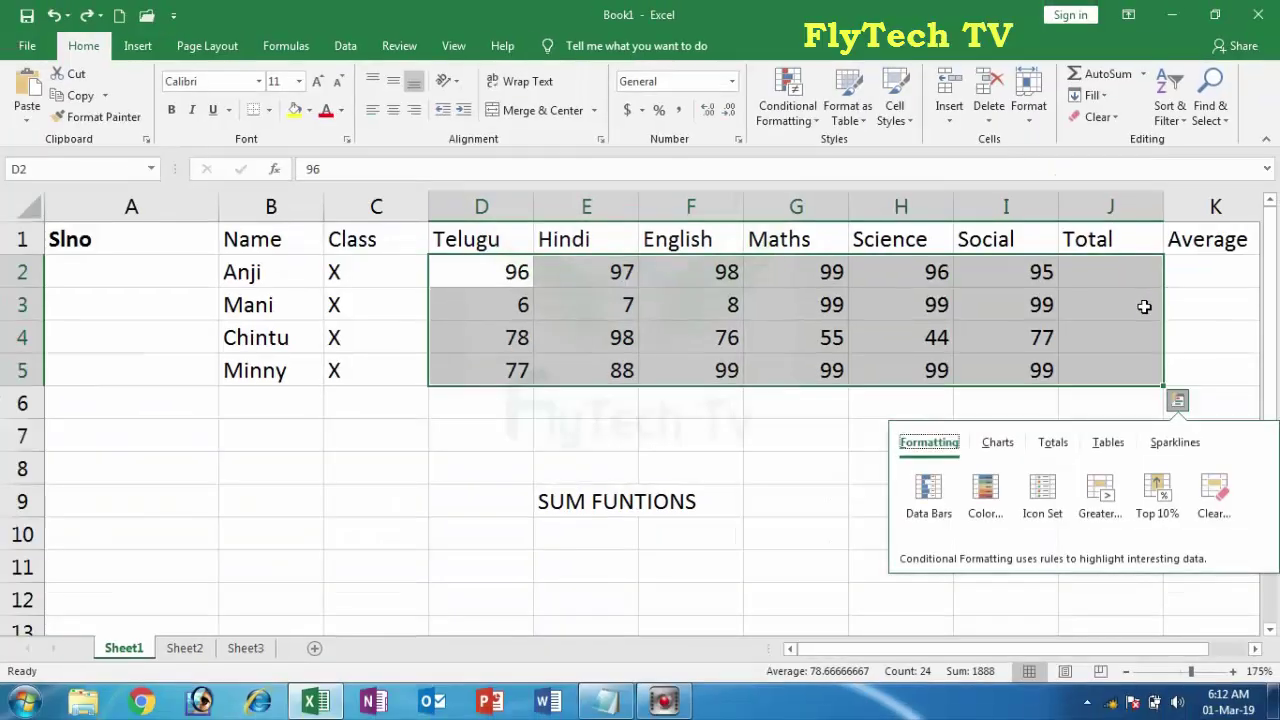
key(Escape)
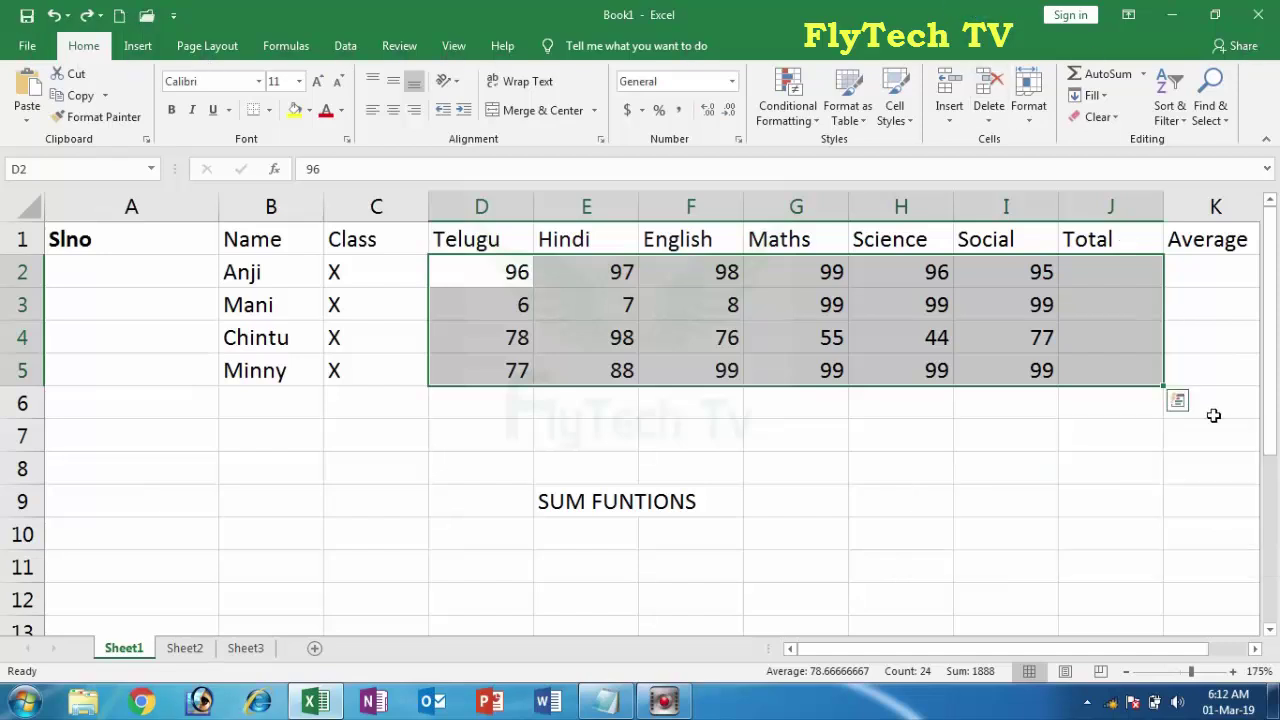
click(1123, 300)
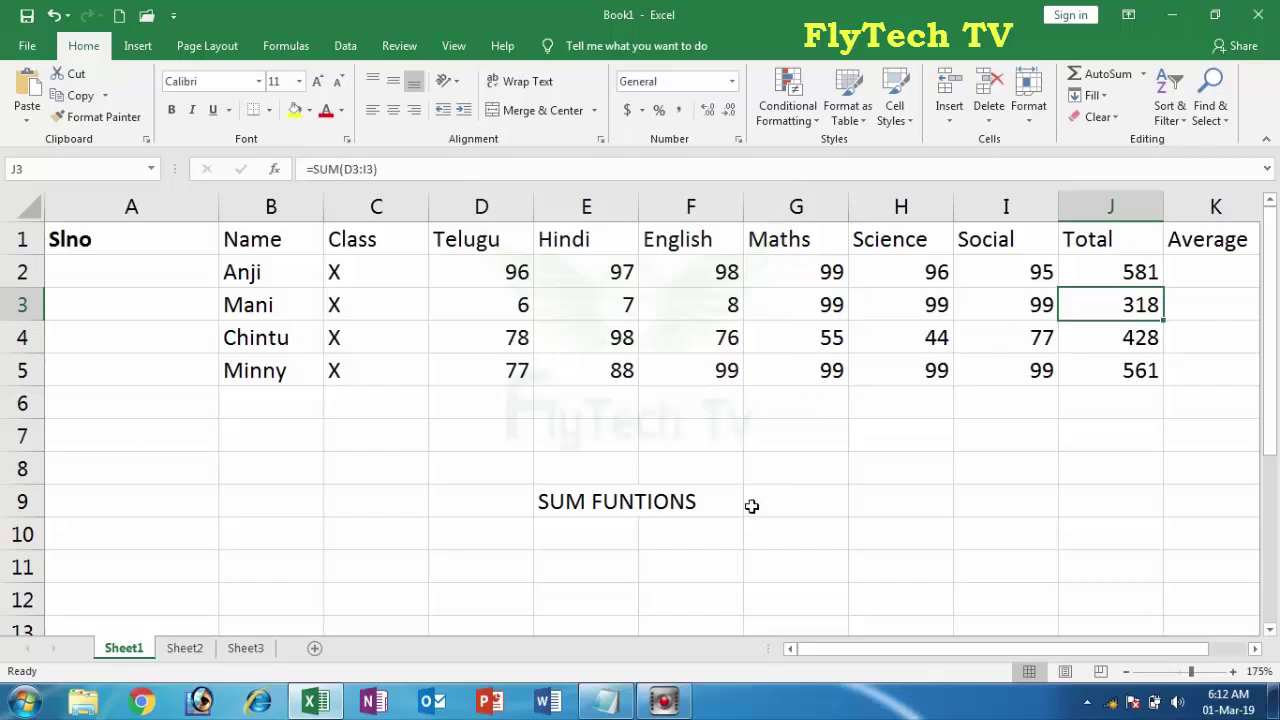
Delete the SUM FUNTIONS note and enter 45, 6, 2324 and 666 into E10, F11, D13 and I13.
click(542, 498)
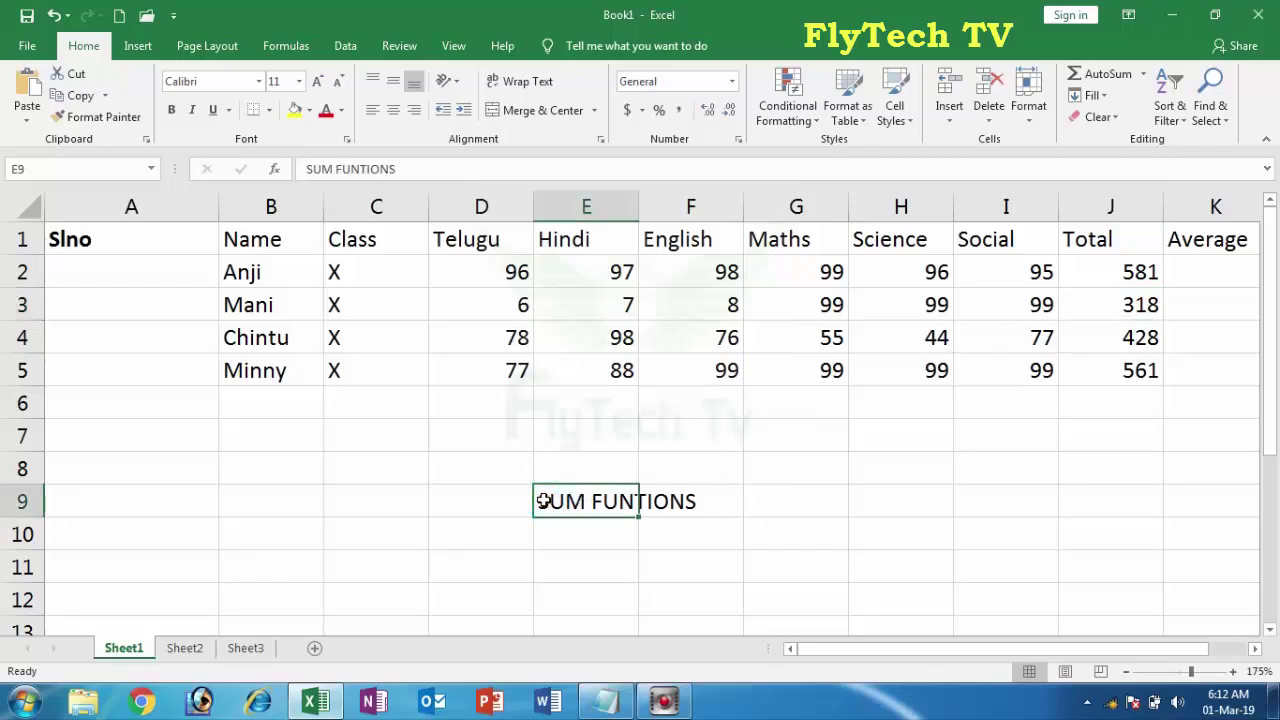
key(Delete)
key(Down)
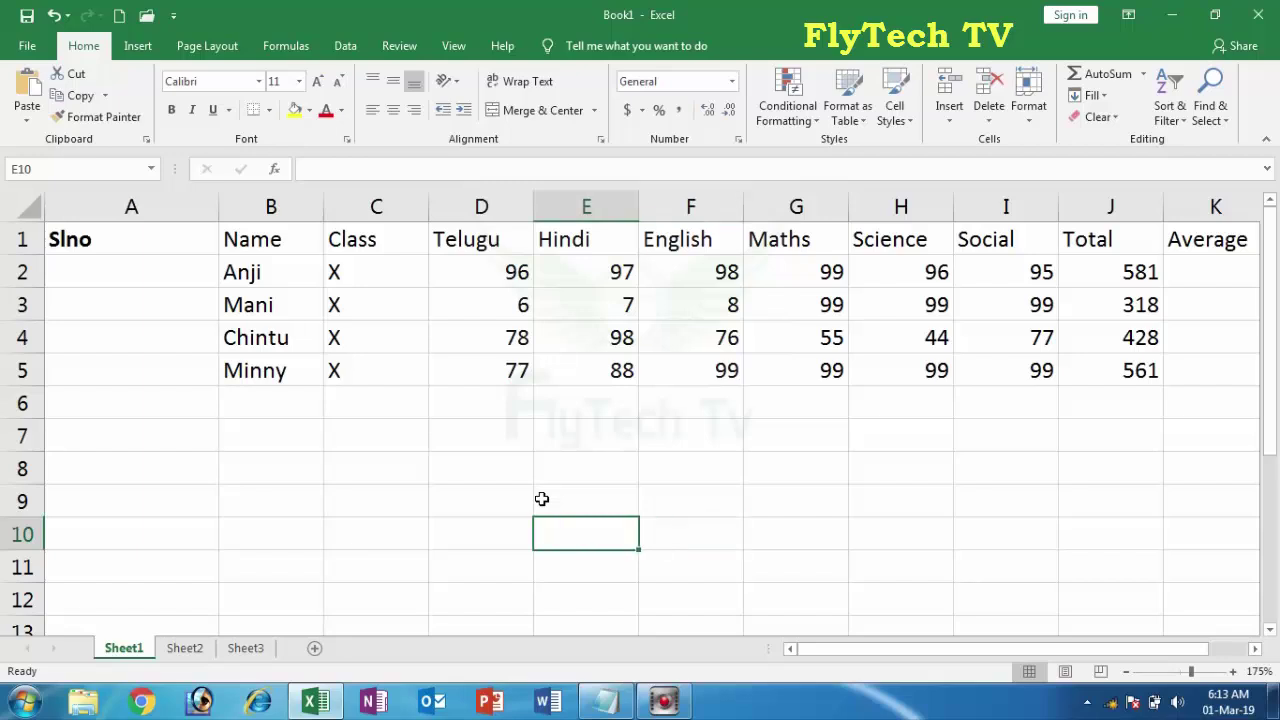
text(45)
key(Right)
key(Down)
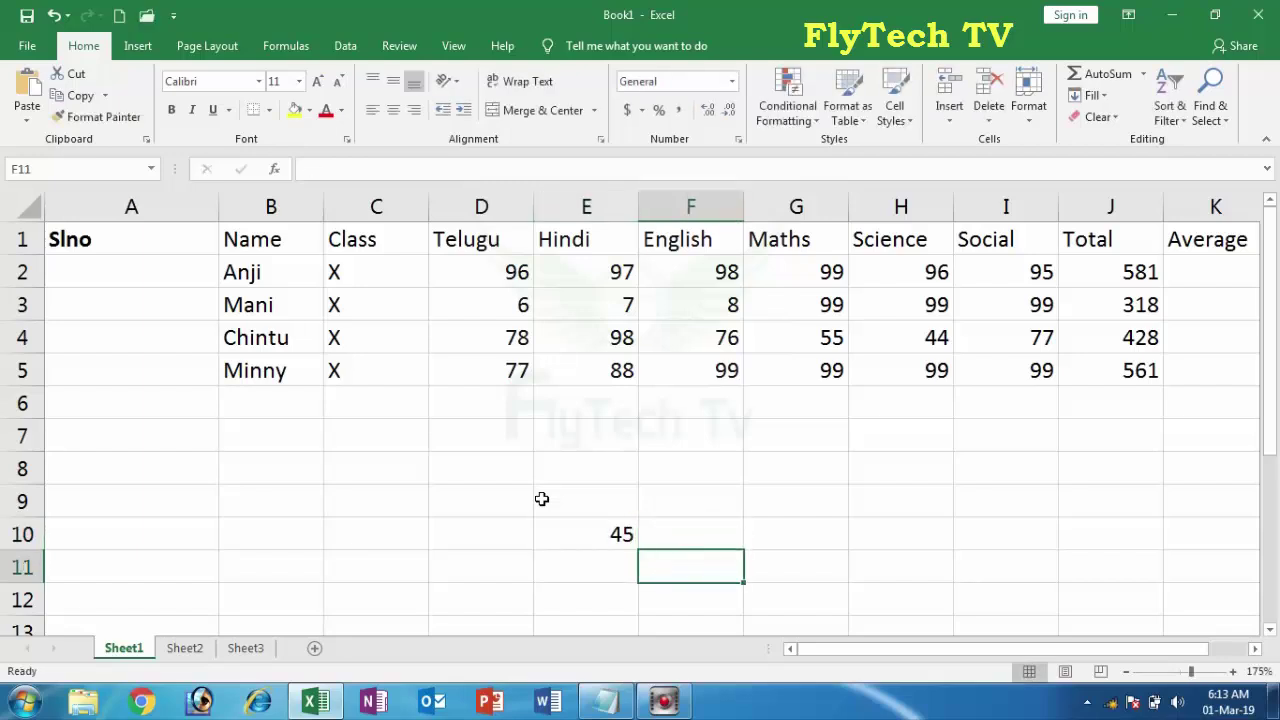
text(6)
key(Left)
key(Left)
key(Down)
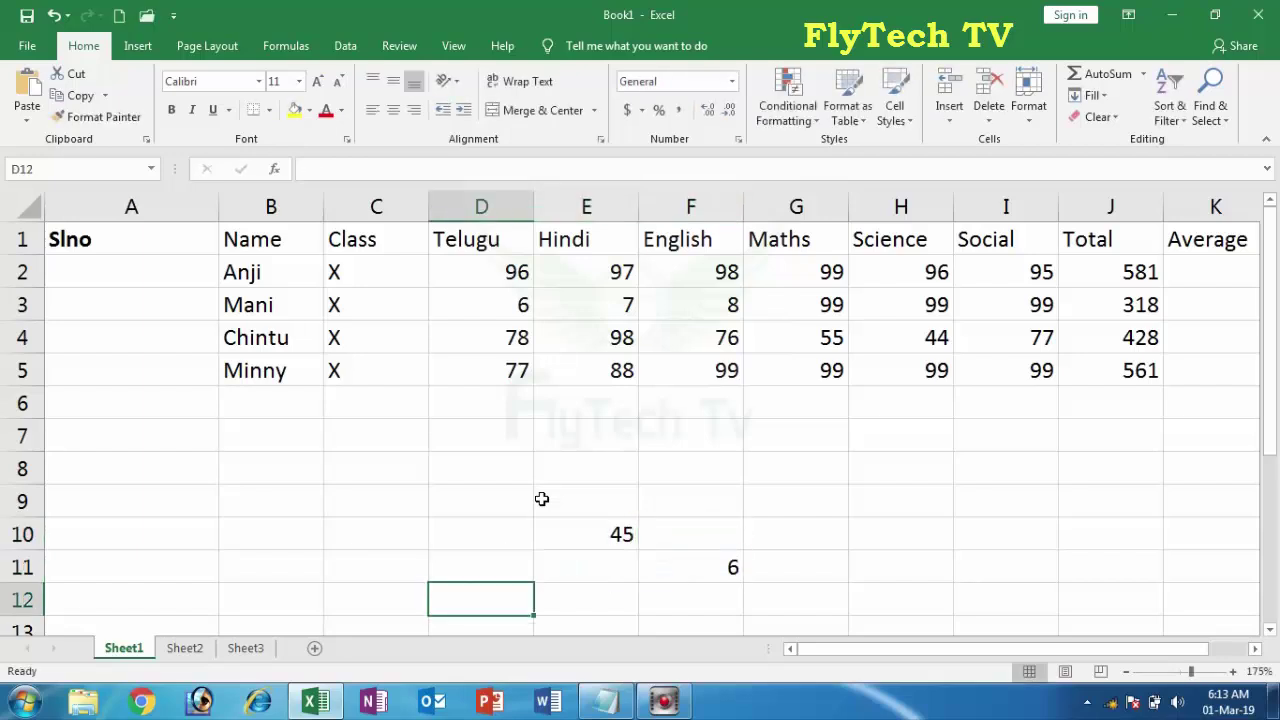
key(Down)
text(2324)
key(Right)
key(Right)
key(Right)
key(Right)
key(Right)
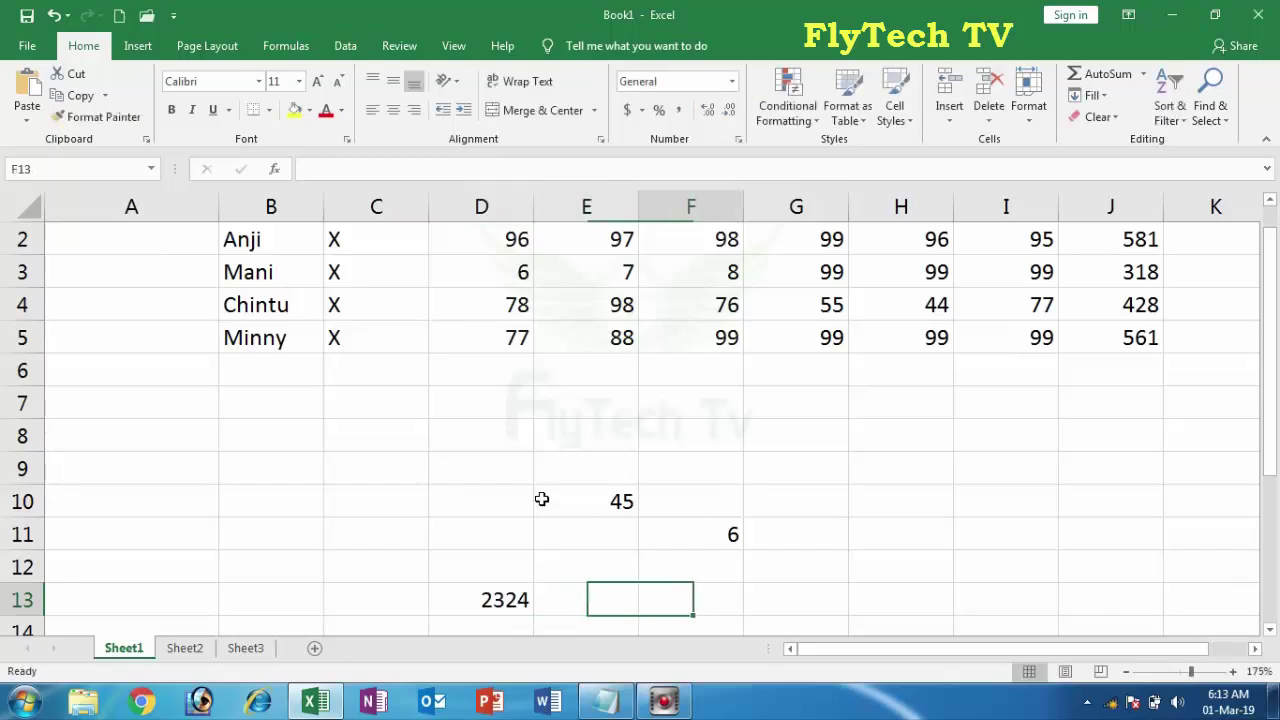
text(666)
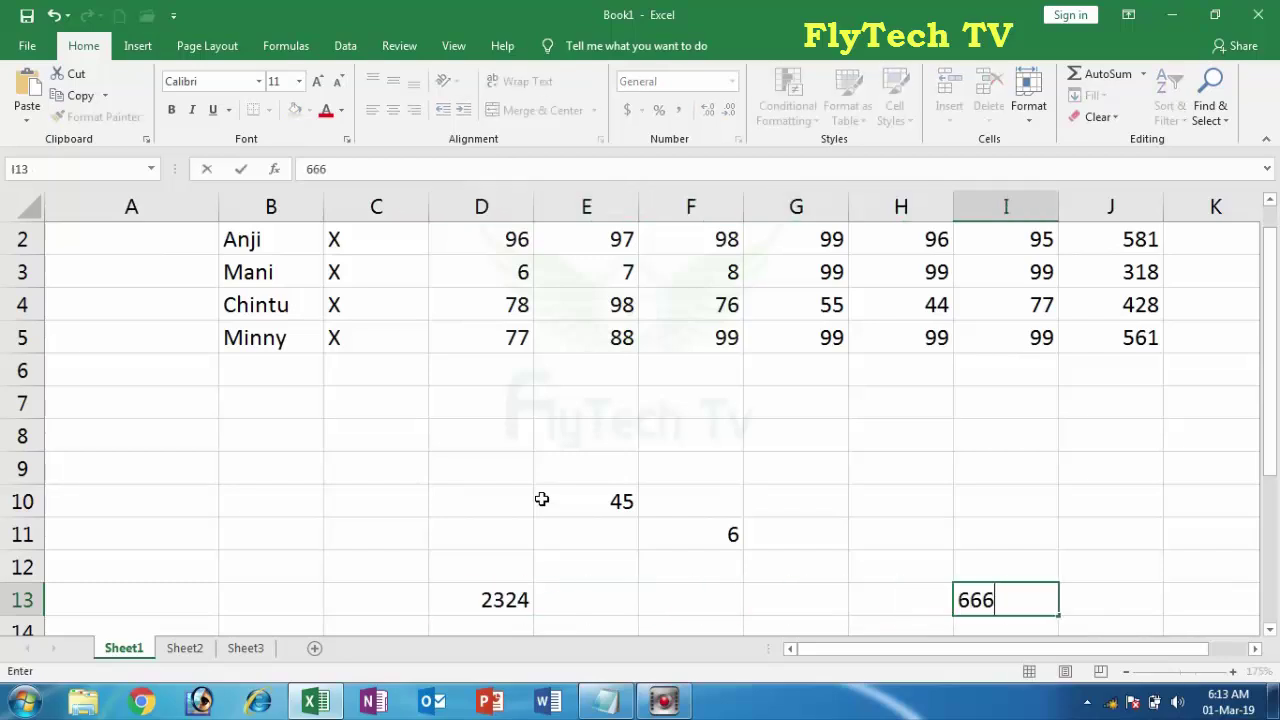
key(Up)
key(Up)
Enter 2324 in C11 and begin a new formula with = in F15.
key(Left)
key(Left)
key(Up)
key(Up)
key(Left)
key(Left)
key(Left)
key(Down)
key(Left)
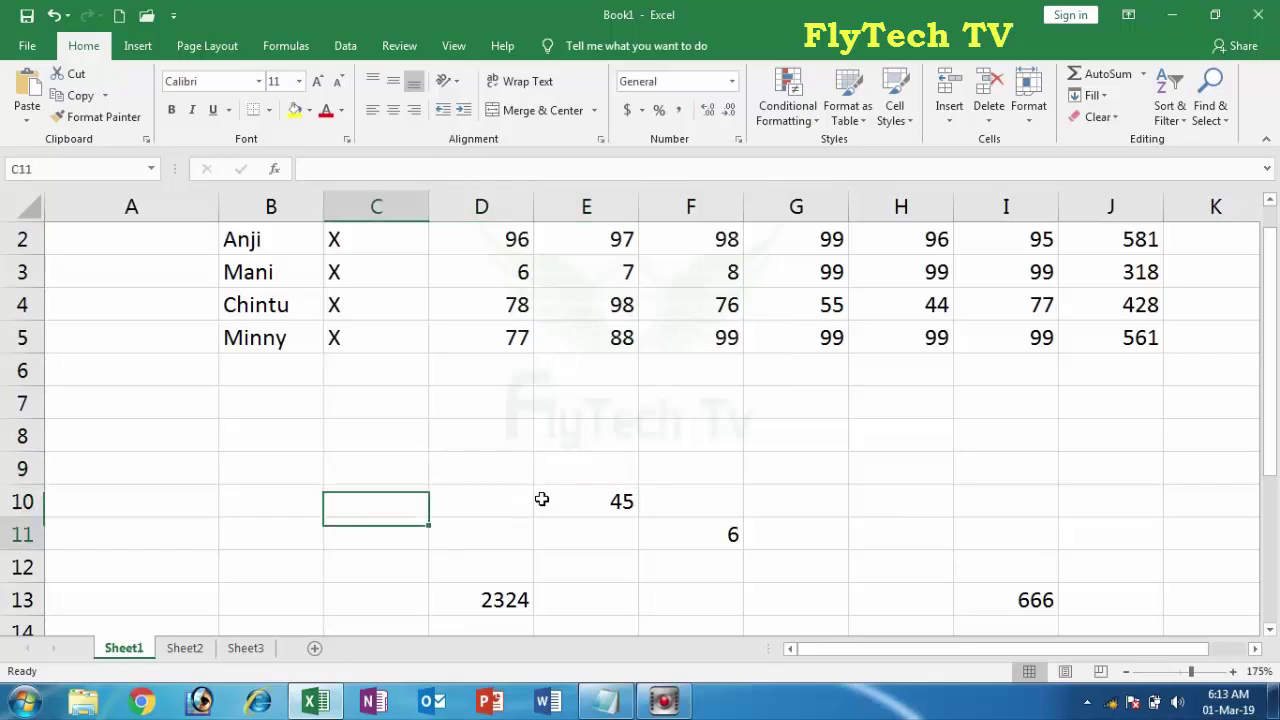
key(Down)
text(2324)
key(Return)
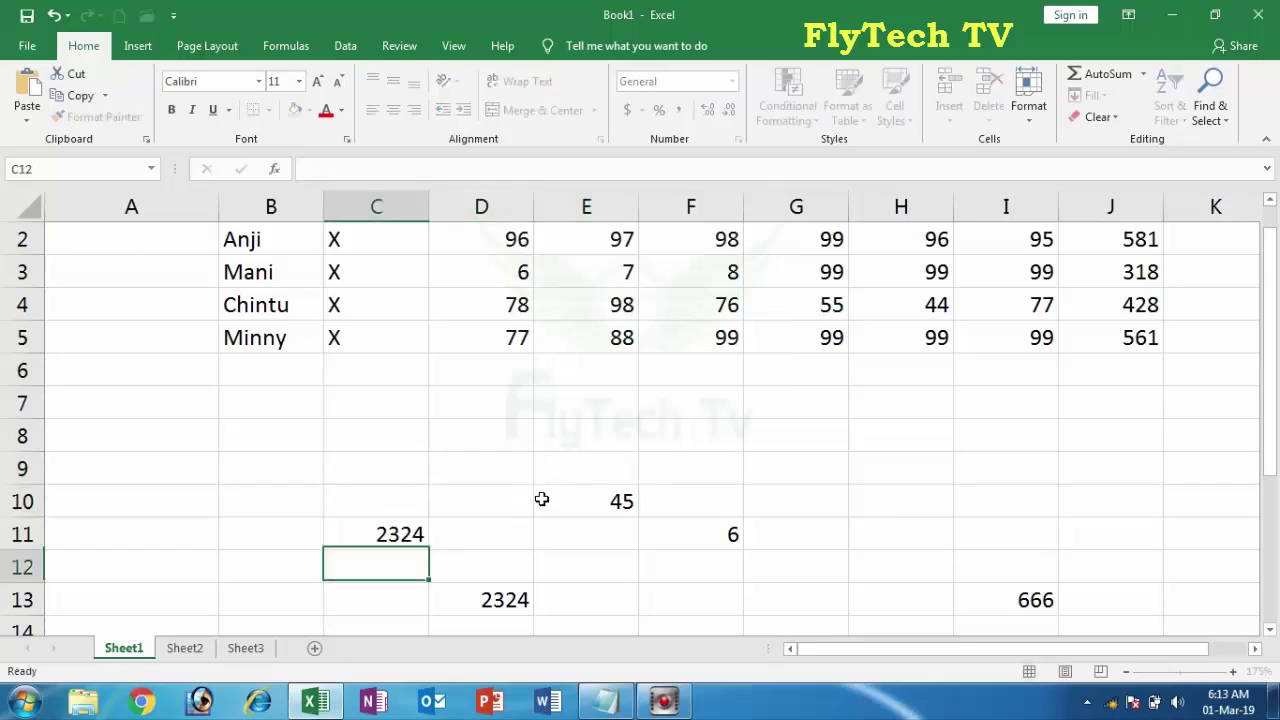
key(Down)
key(Right)
key(Right)
key(Right)
key(Down)
key(Down)
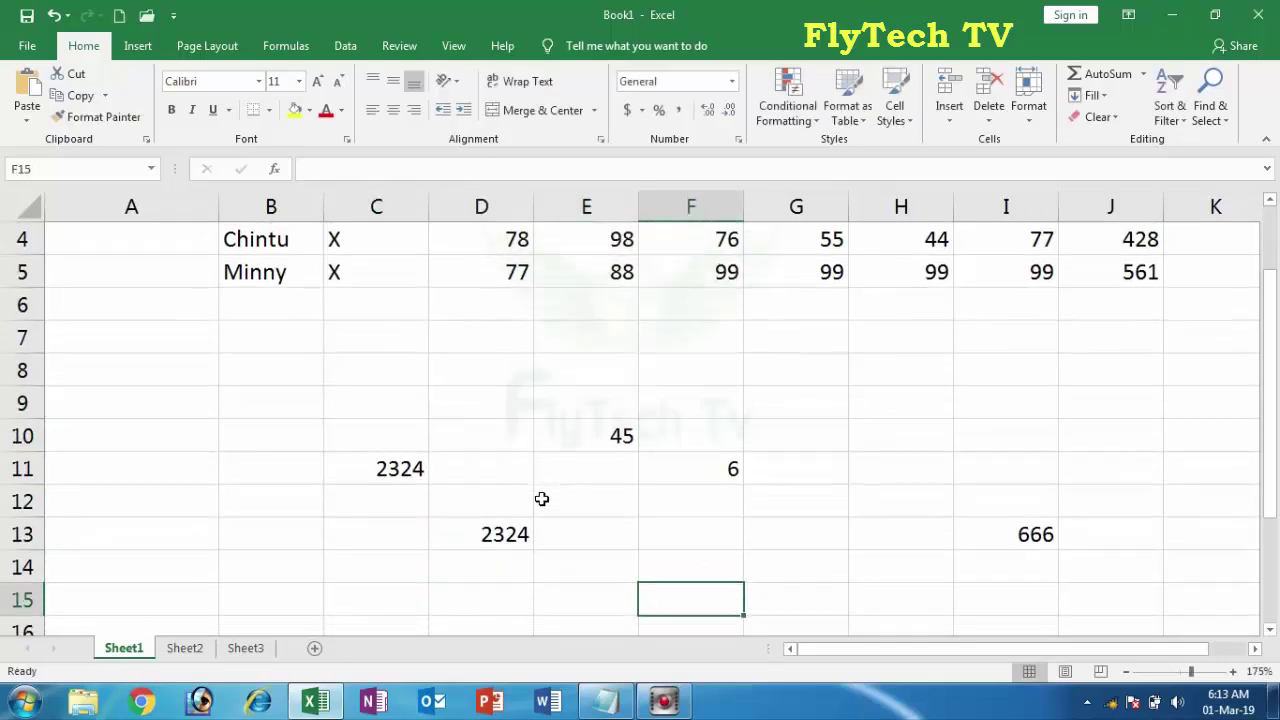
text(=)
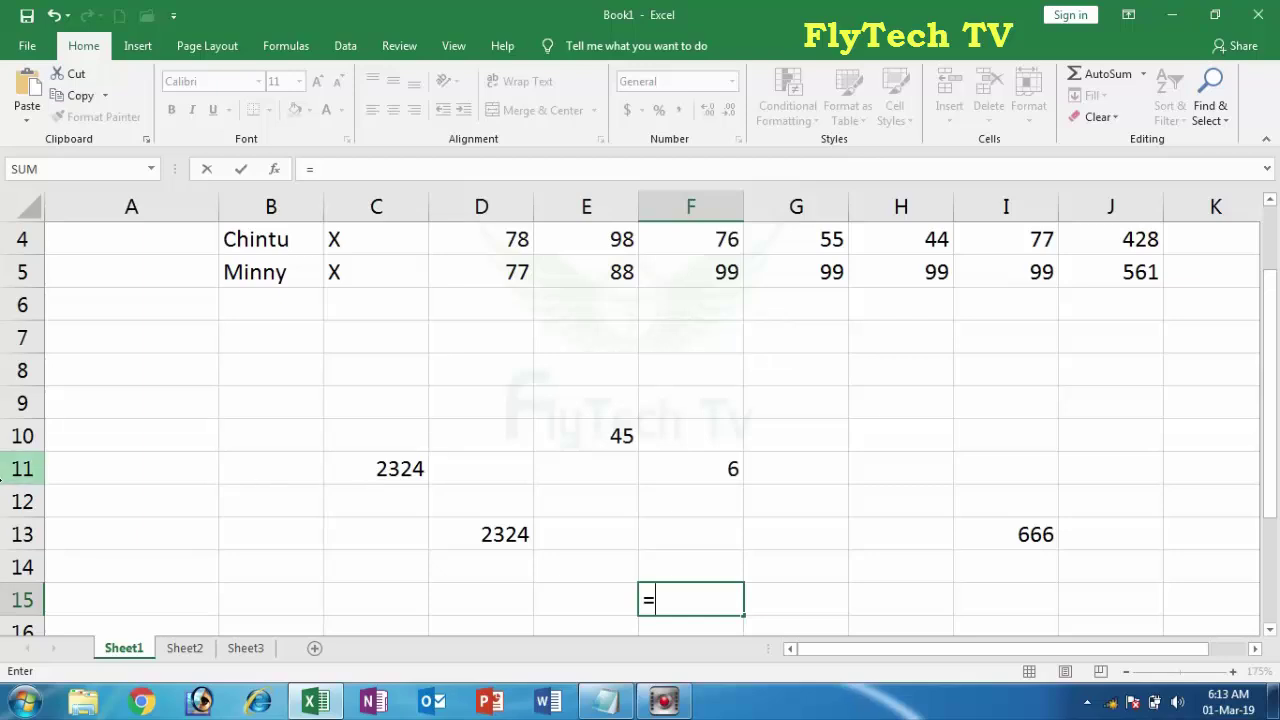
Build =C11+I13+D13+E10+F11 in F15 by pointing at each cell.
text(C11+)
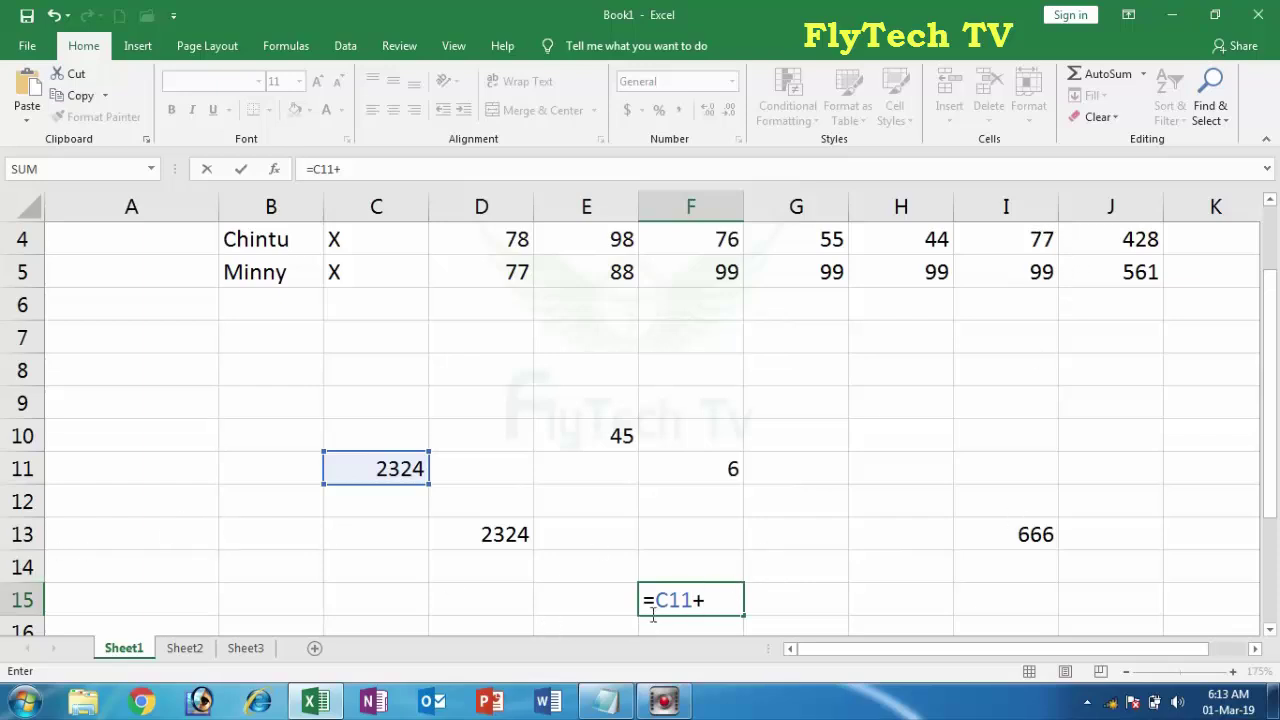
click(1029, 534)
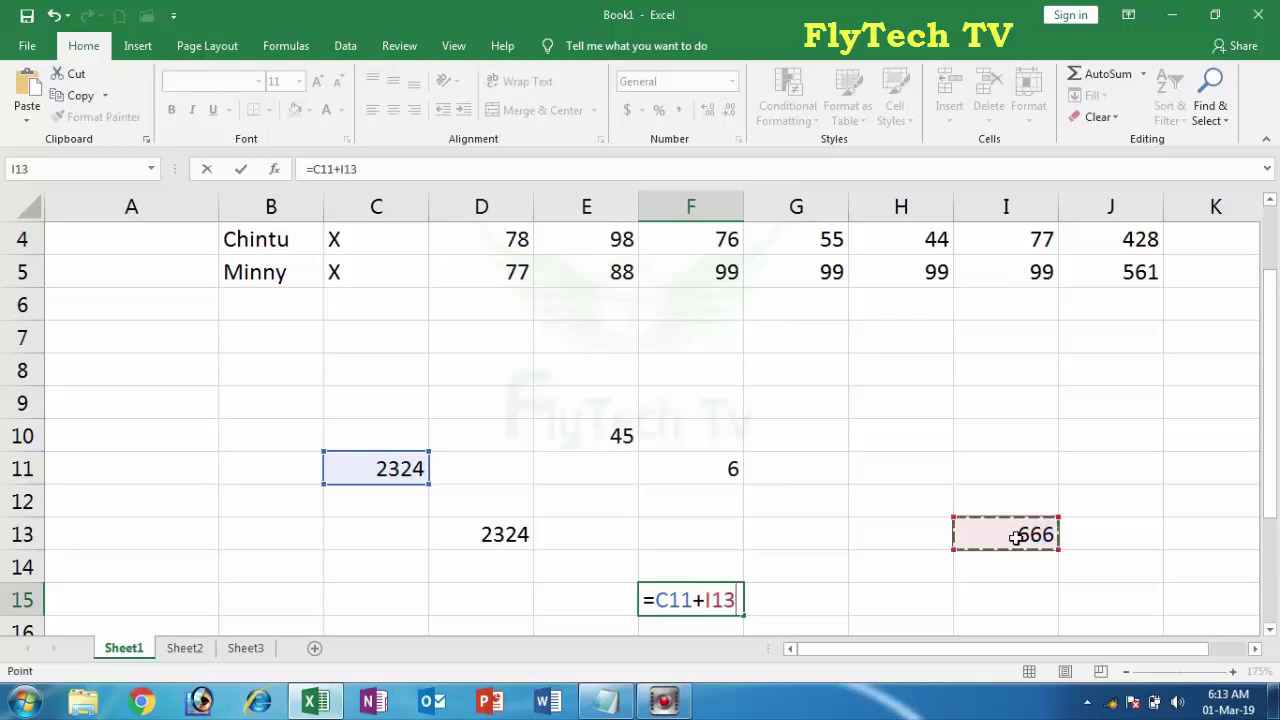
text(+)
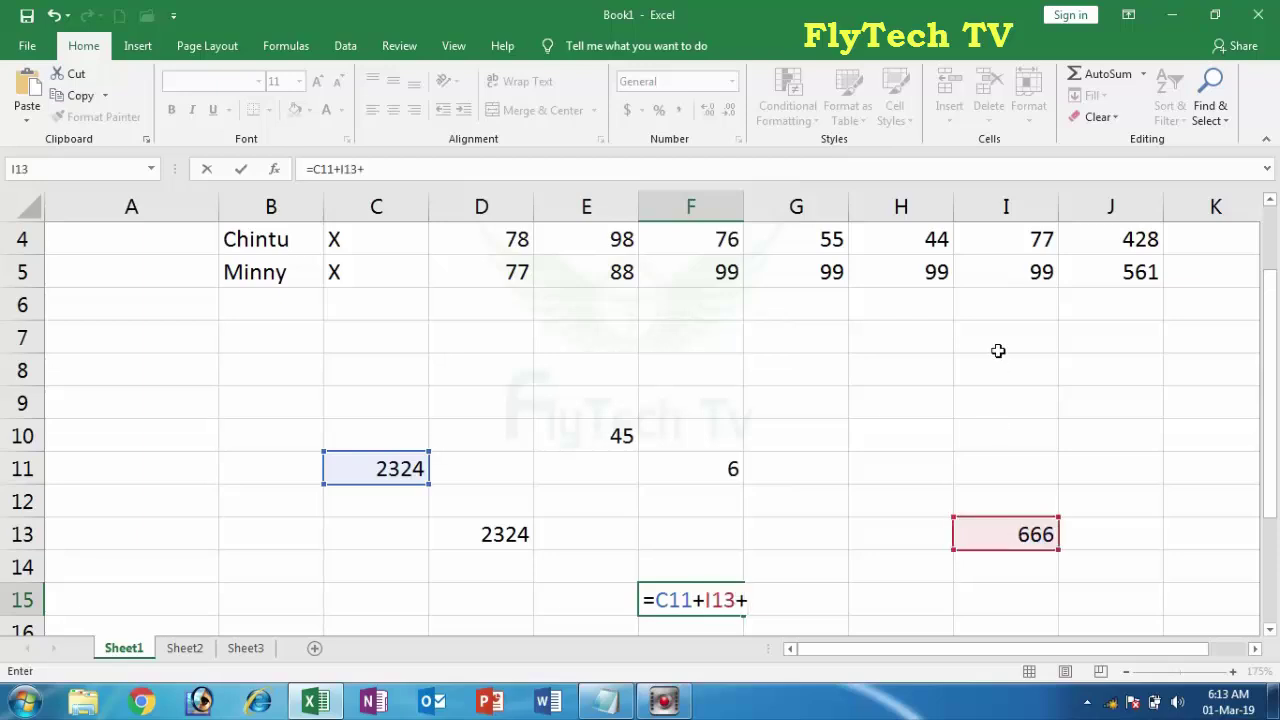
key(Left)
key(Left)
key(Up)
key(Up)
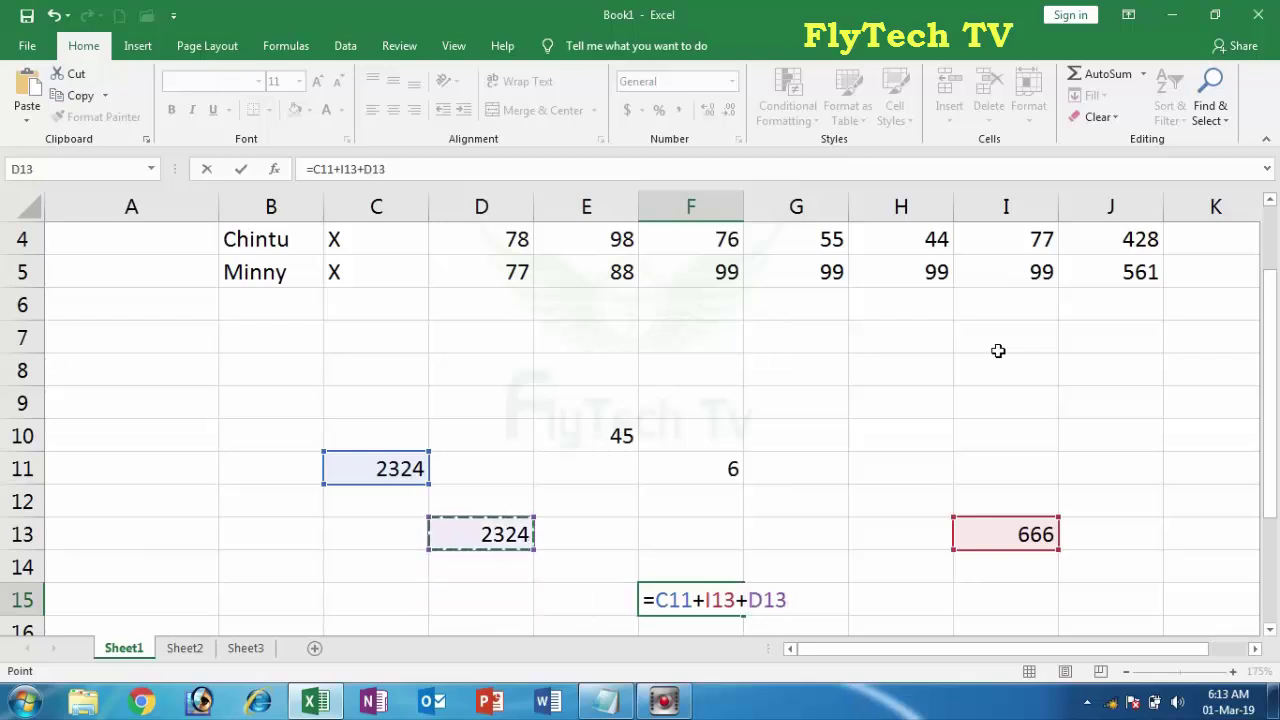
text(+)
key(Up)
key(Up)
key(Up)
key(Up)
key(Up)
key(Left)
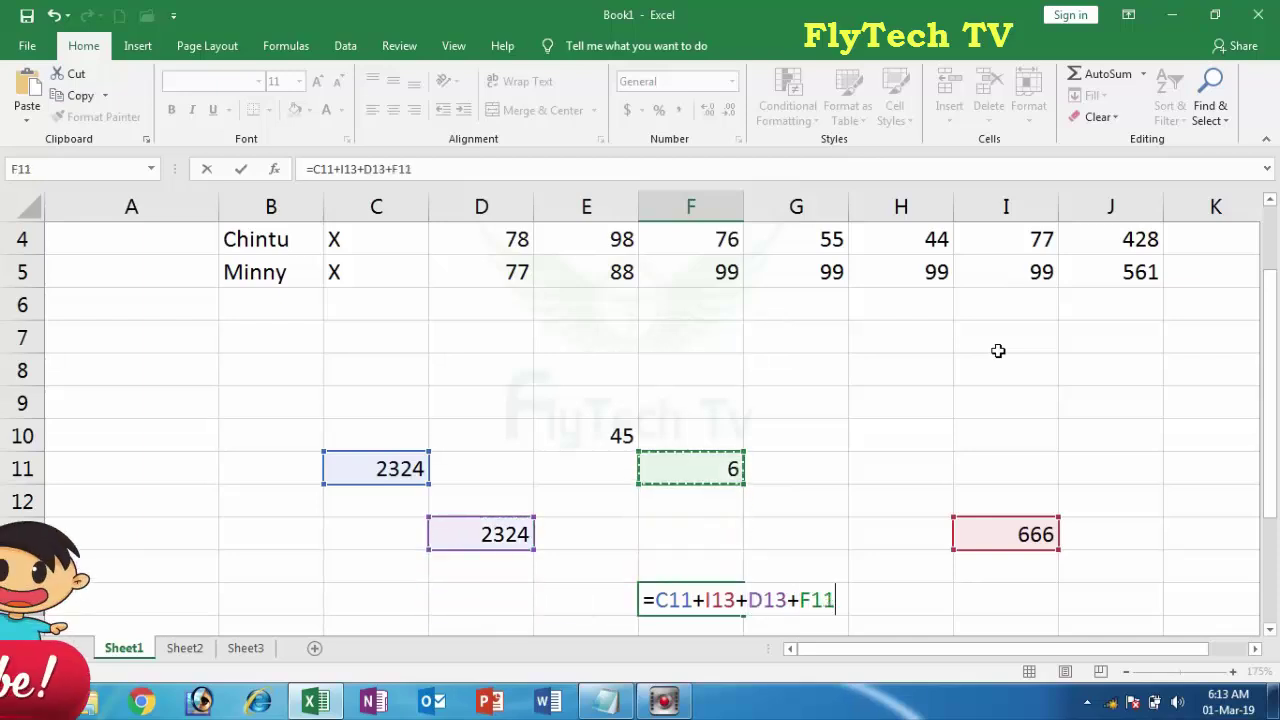
text(+)
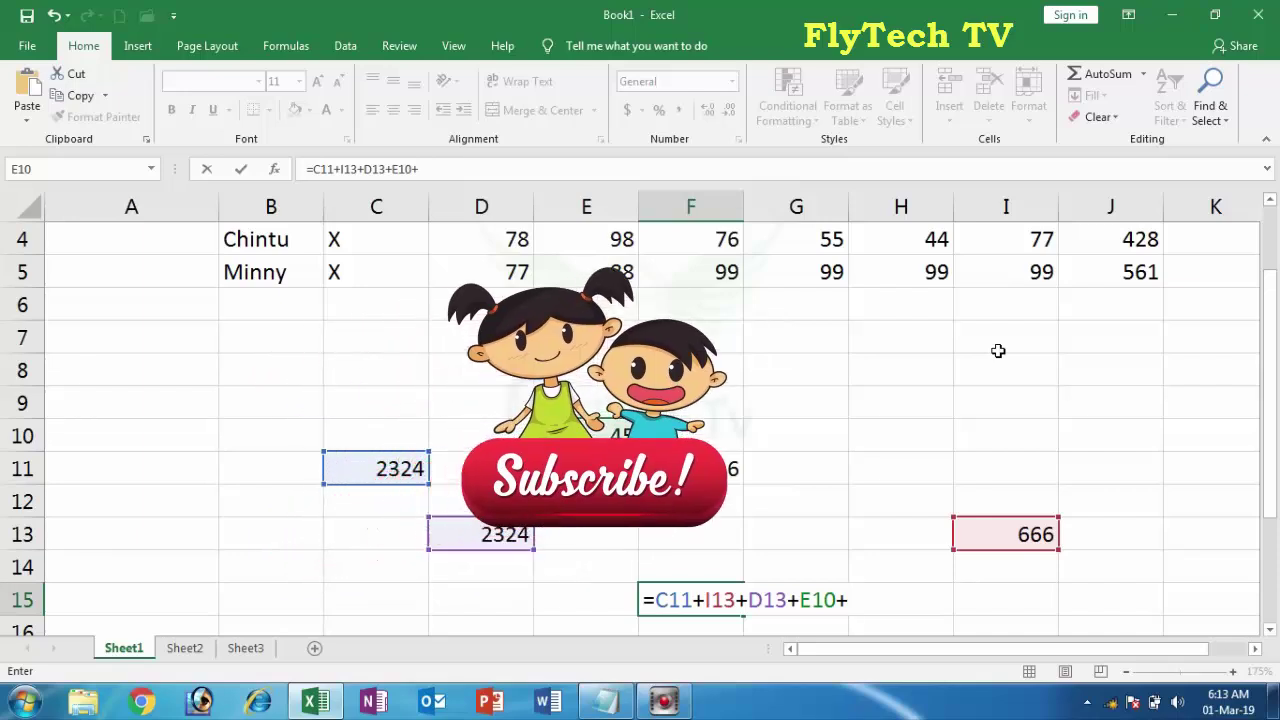
key(Up)
key(Up)
key(Up)
key(Up)
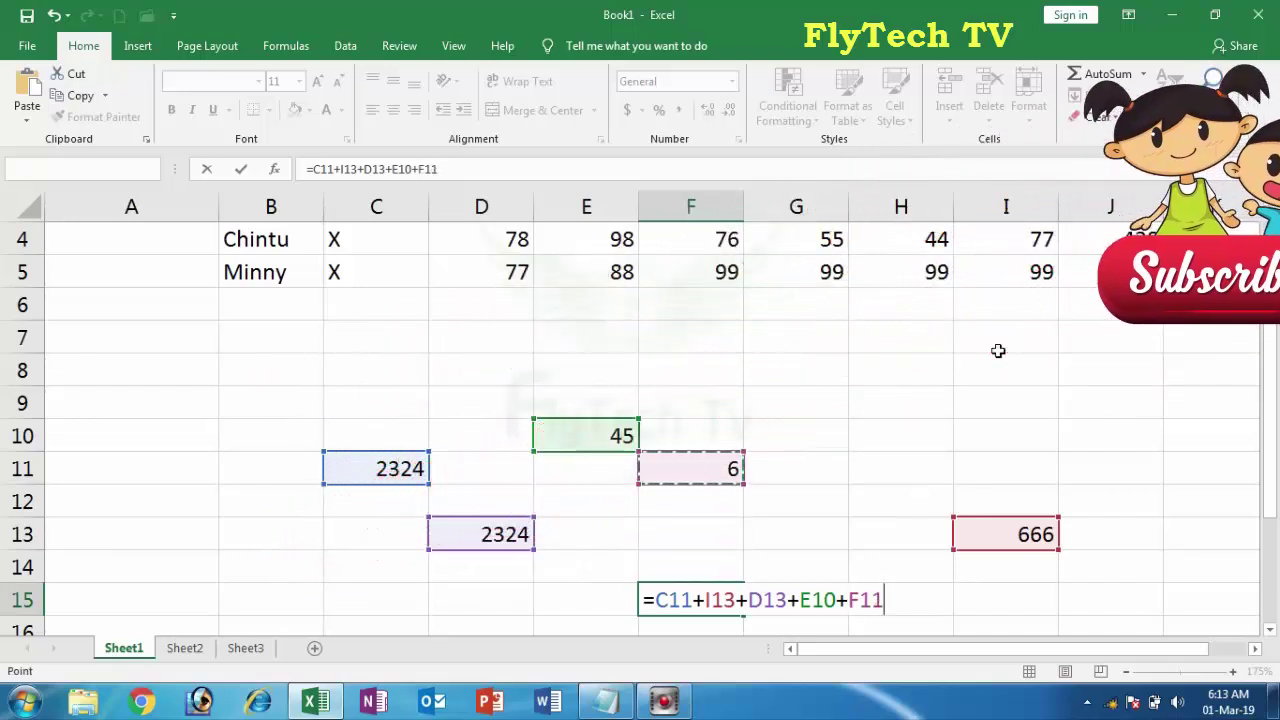
key(Return)
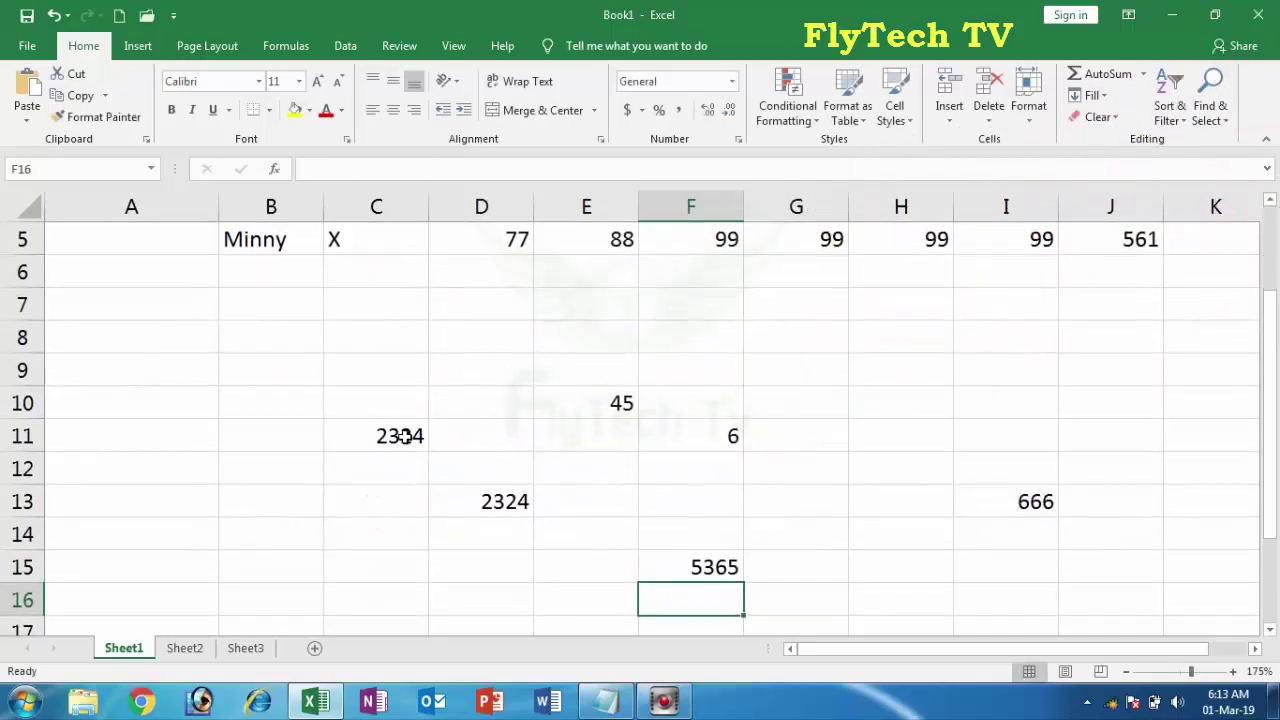
Change C11, D13, E10, F11, I13 to 52432, 34243, 2342, 23423, 23423 so F15 shows 135863.
click(401, 436)
text(52432)
click(514, 500)
text(34243)
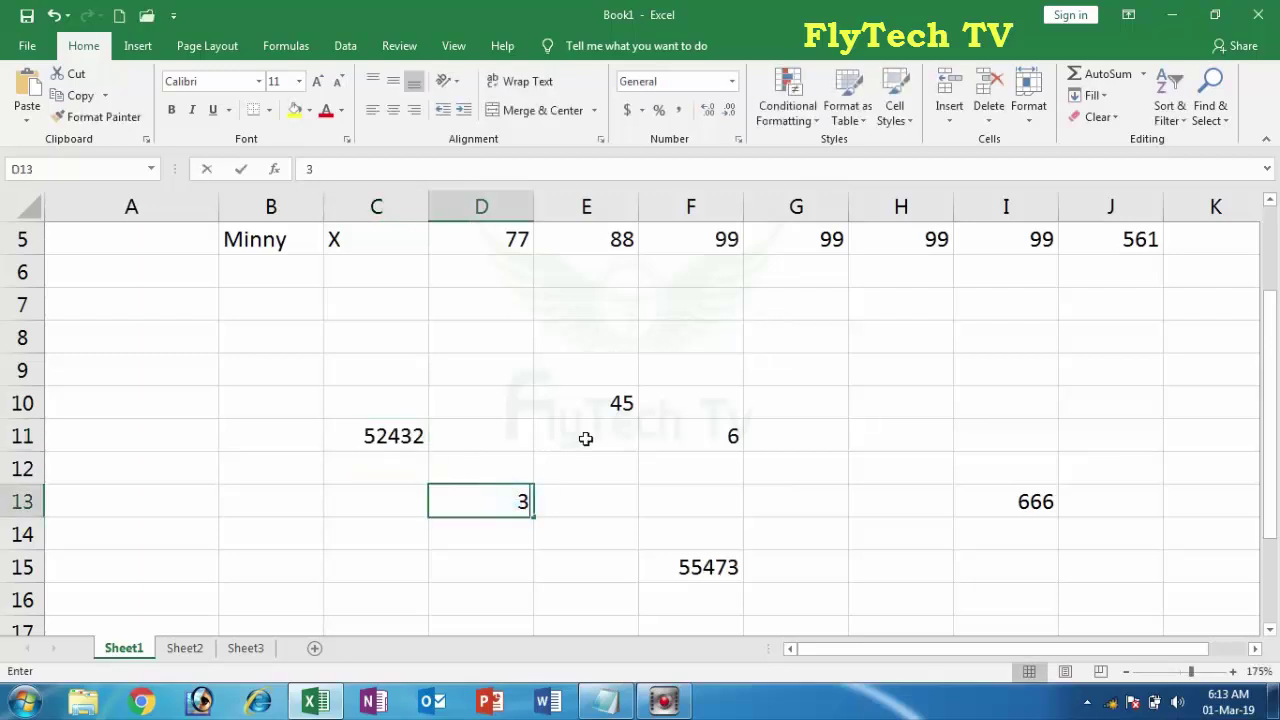
click(600, 405)
text(2342)
click(711, 431)
text(23423)
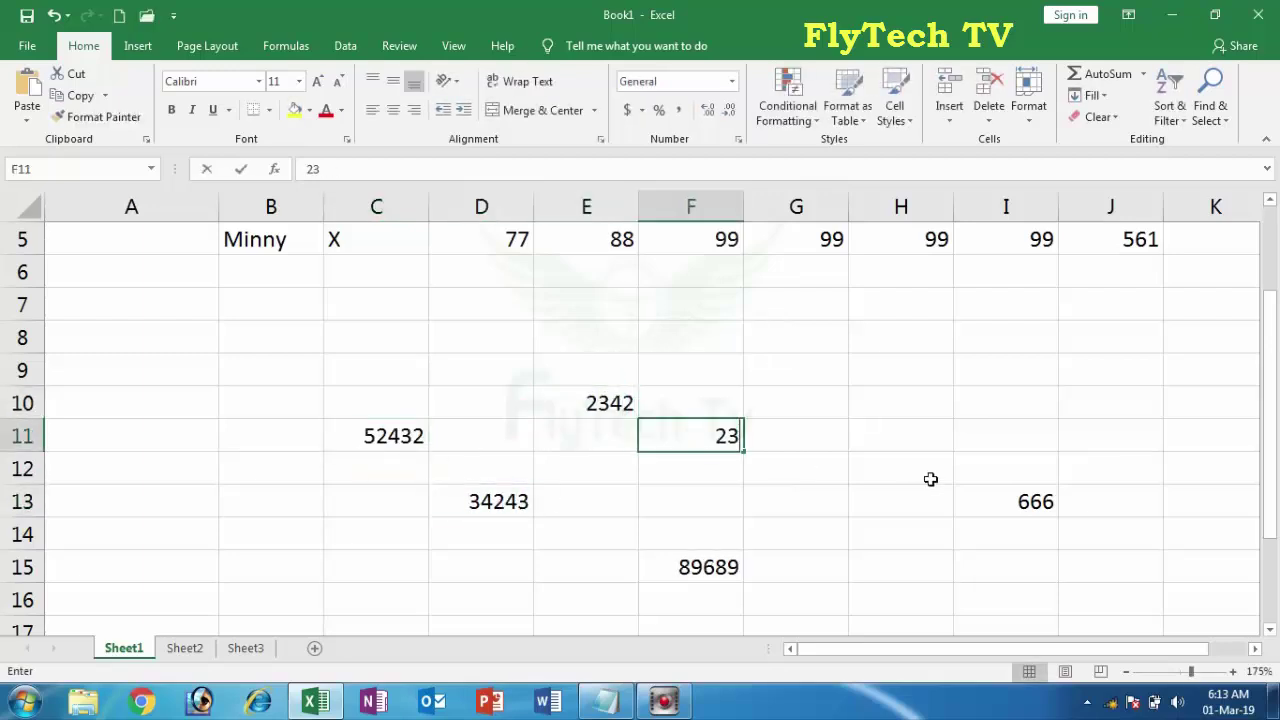
click(1013, 479)
click(1012, 495)
text(23423)
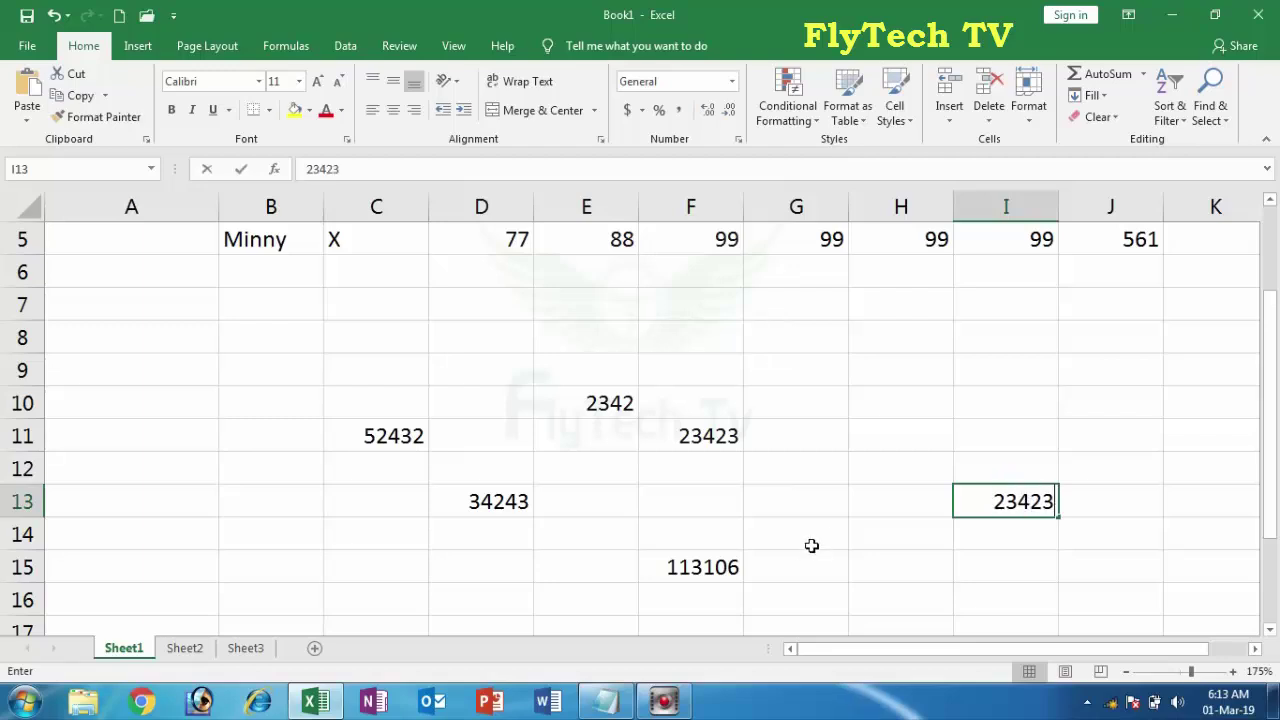
click(802, 541)
click(884, 403)
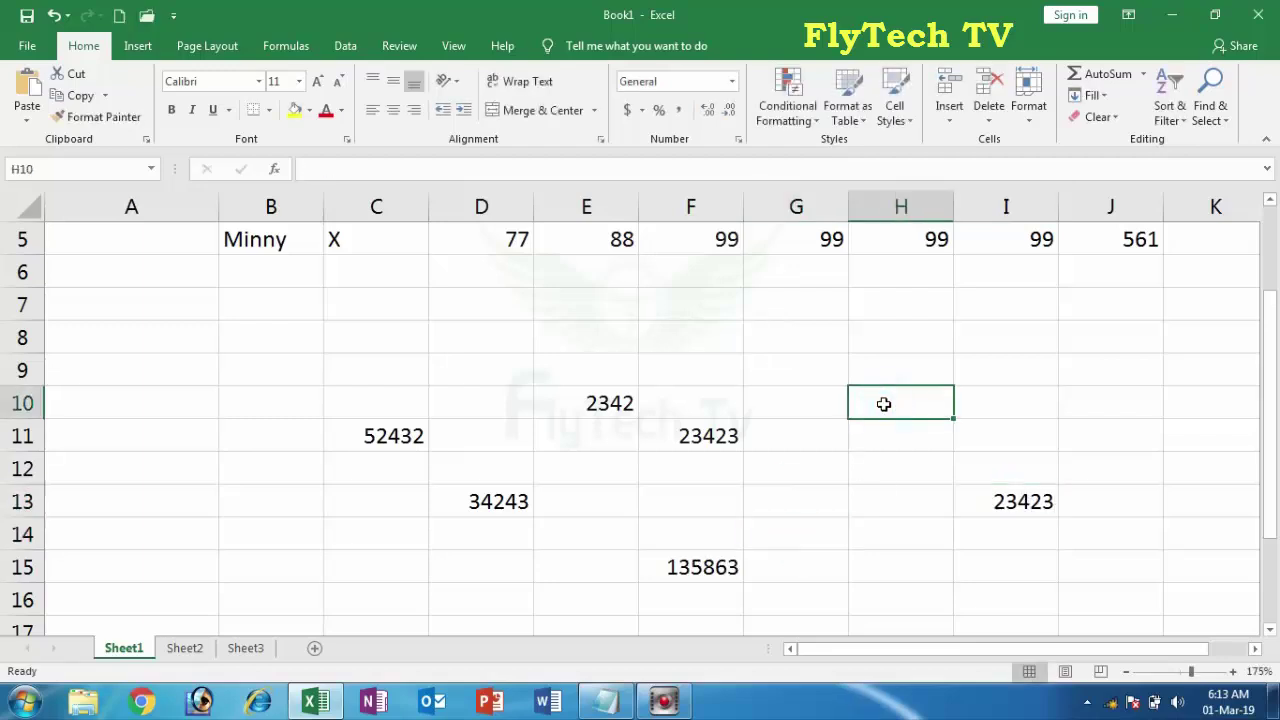
Enter =456+678, =456-34 and =345*2 in H10:H12, then start typing 345/2 in H13.
text(=)
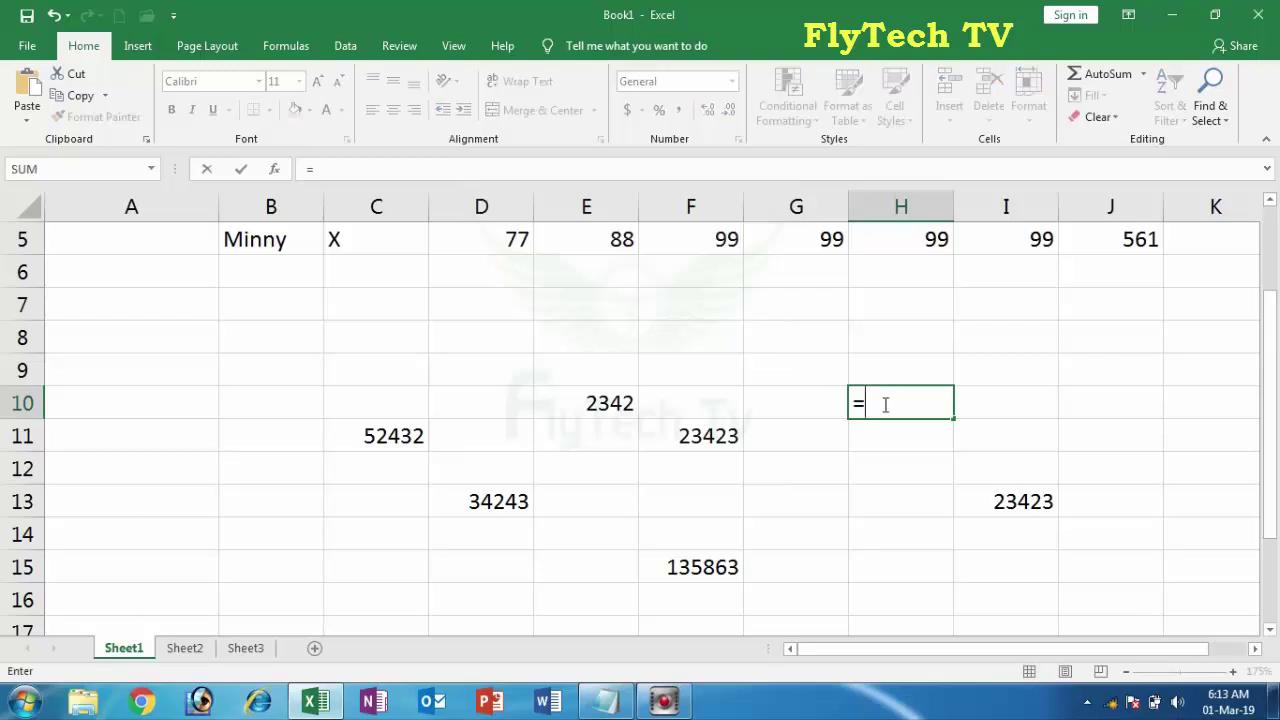
text(456+678)
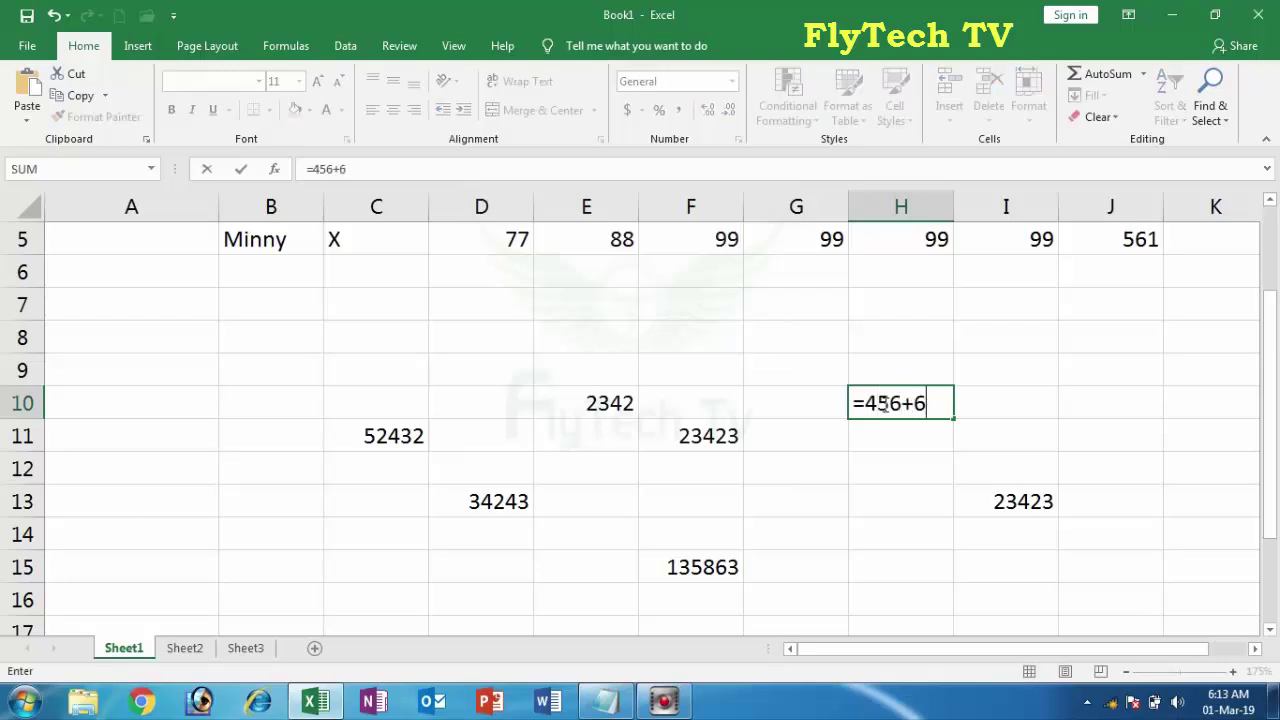
key(Return)
text(=)
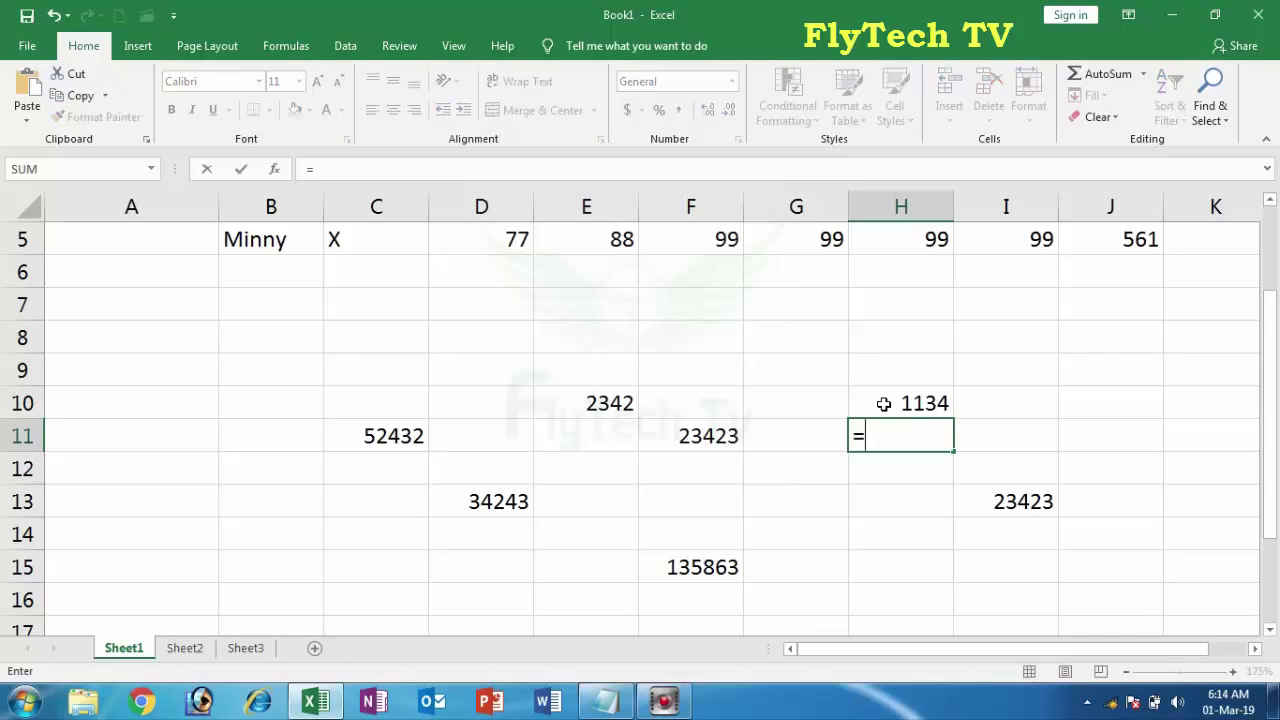
text(456-34)
key(Return)
text(=)
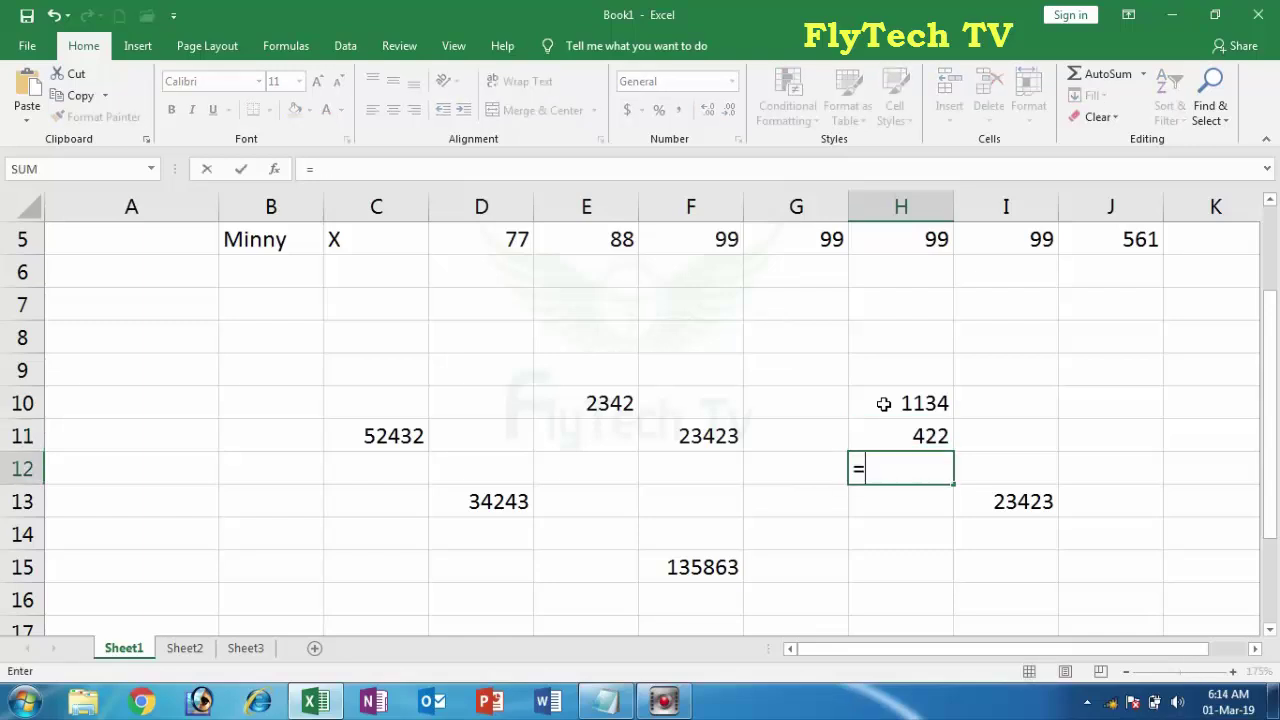
text(345)
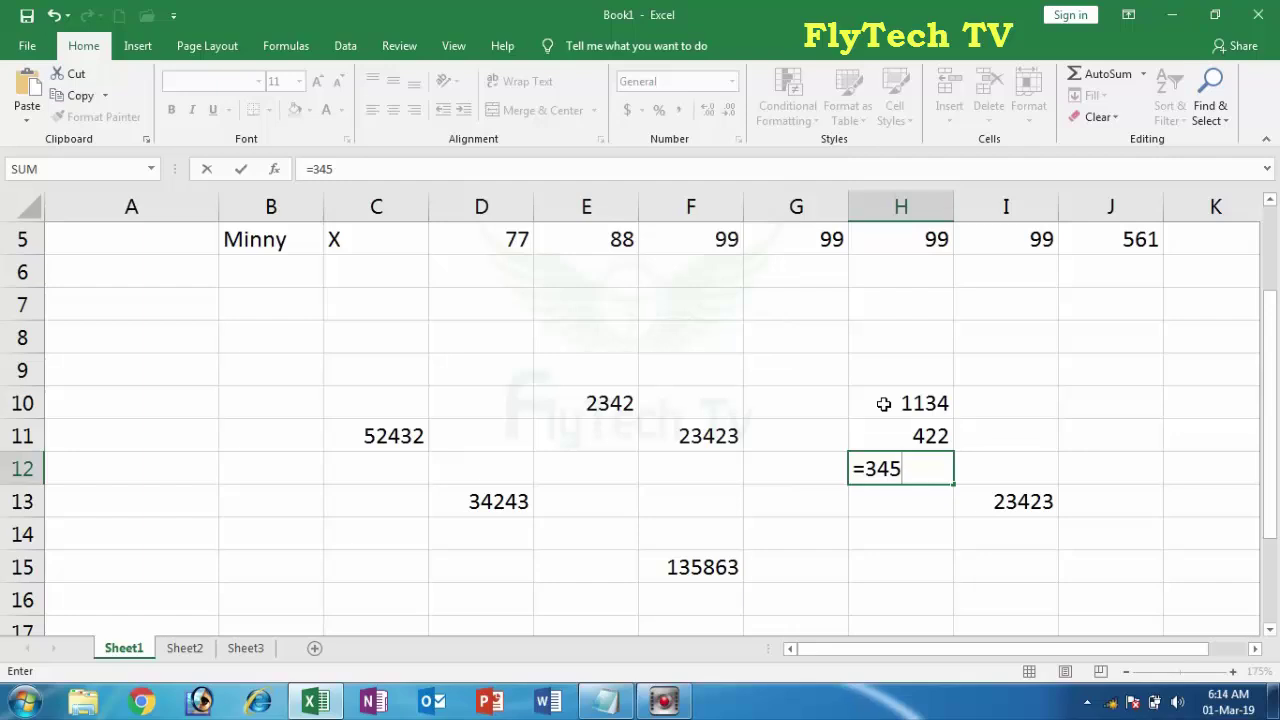
text(*2)
key(Return)
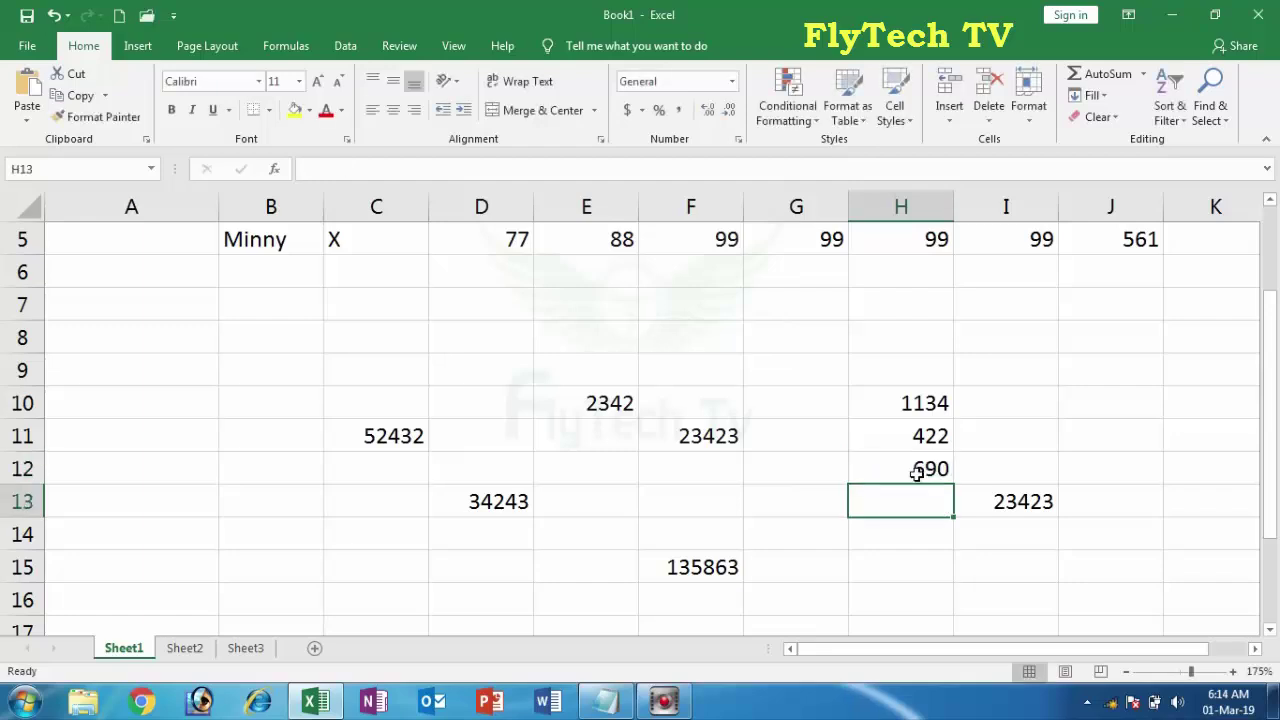
text(345)
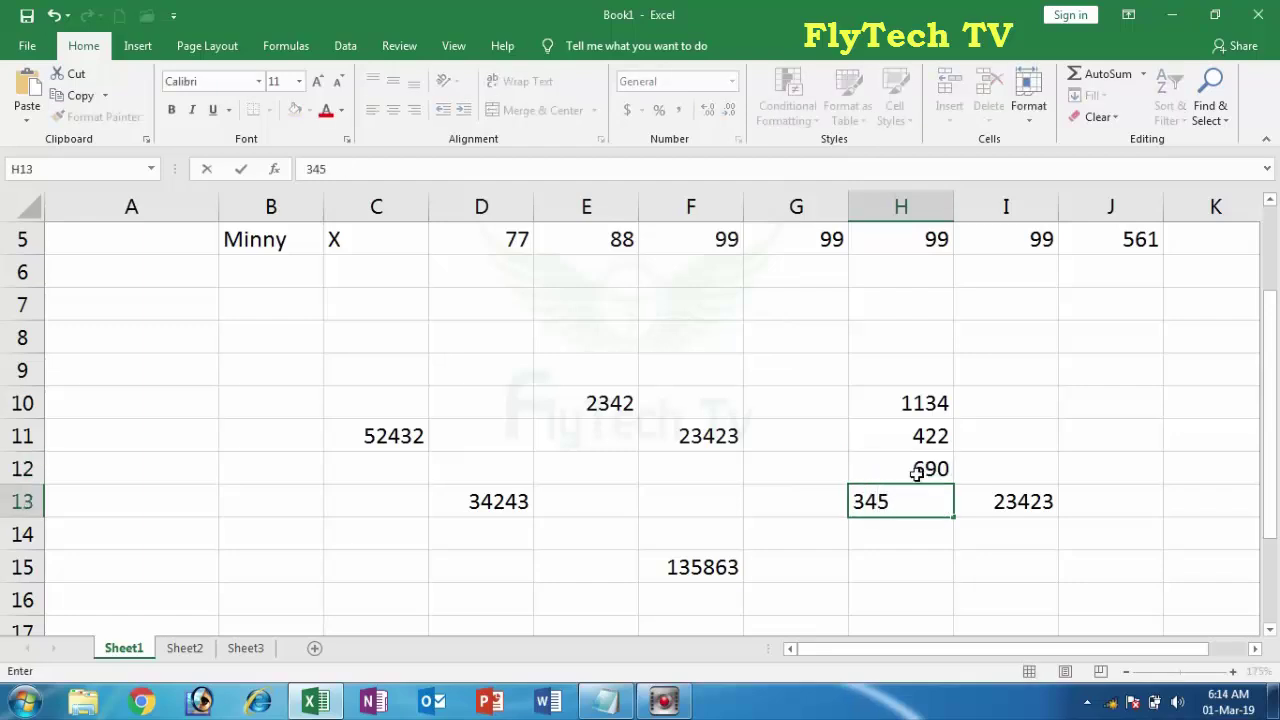
text(/2)
Commit 345/2 in H13, then try starting an = edit on it and cancel each time.
key(Return)
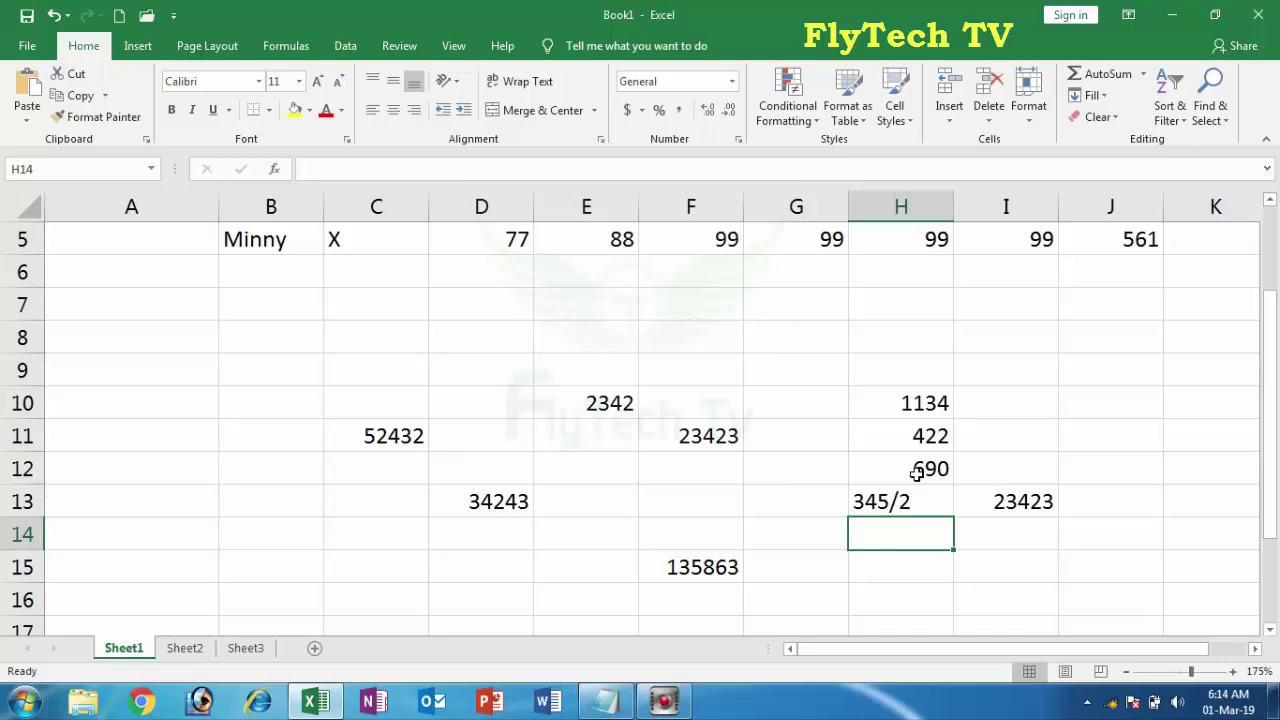
key(Up)
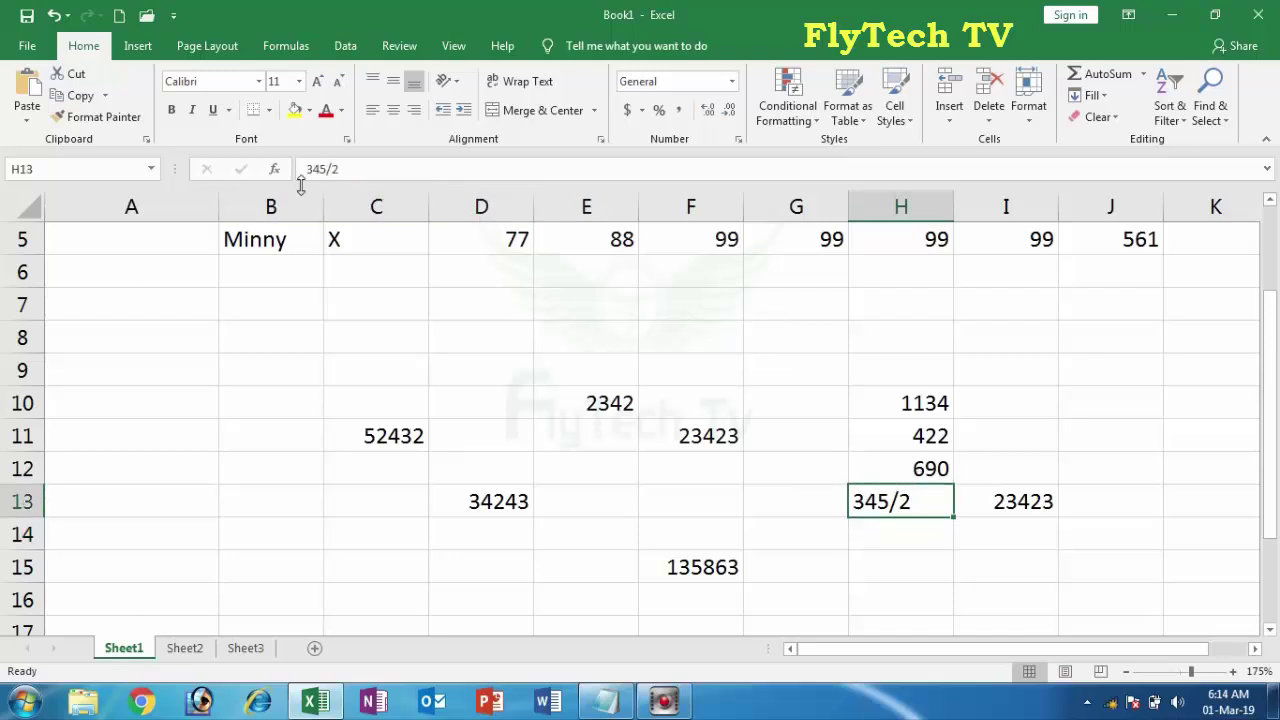
text(=)
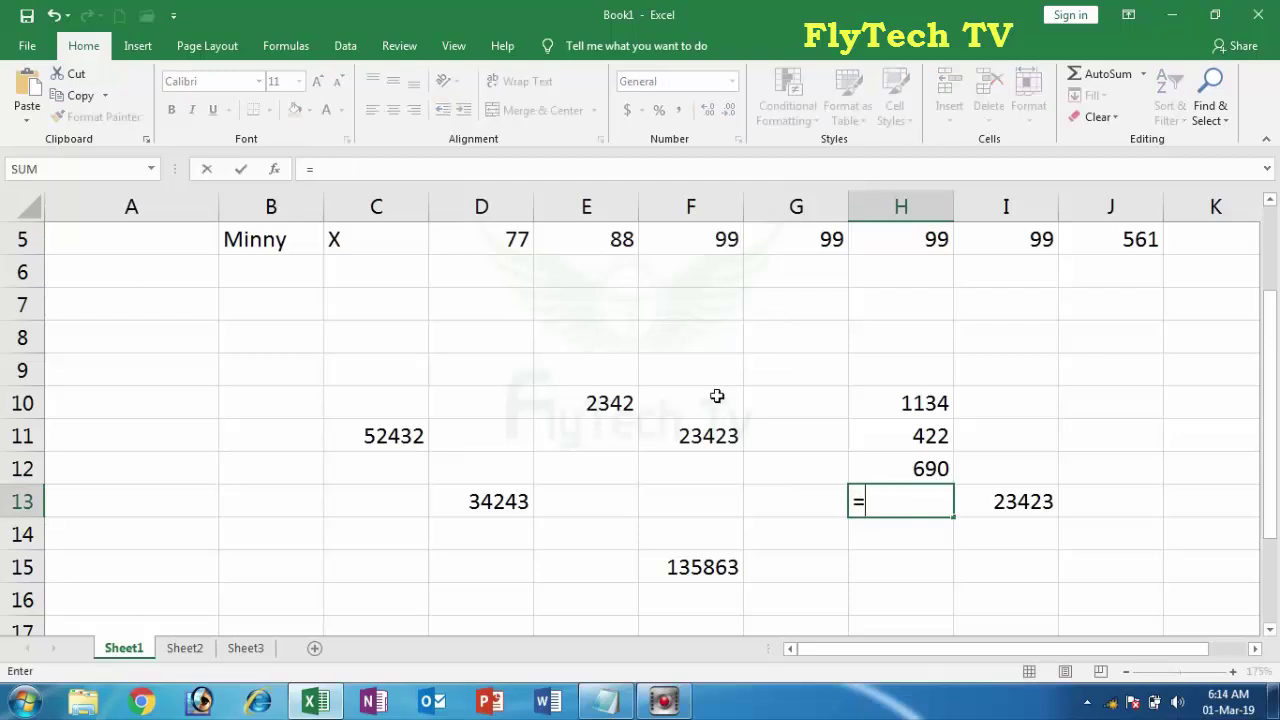
key(Escape)
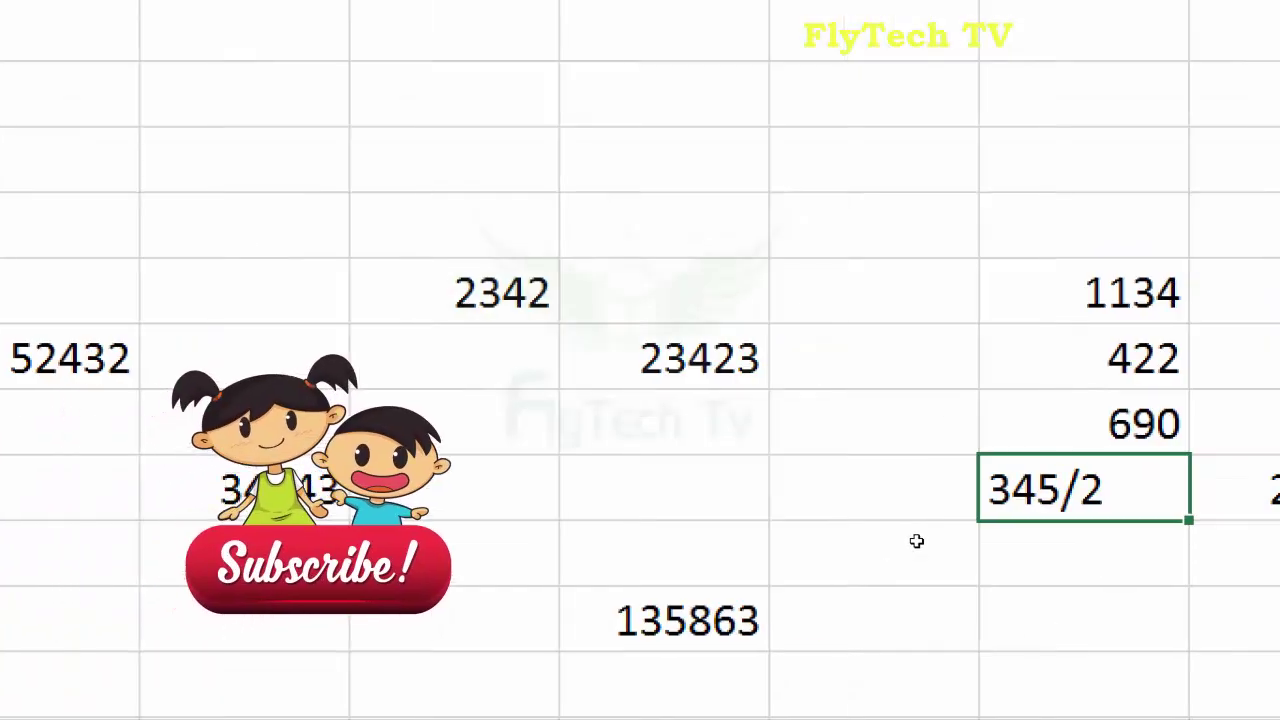
double_click(1135, 487)
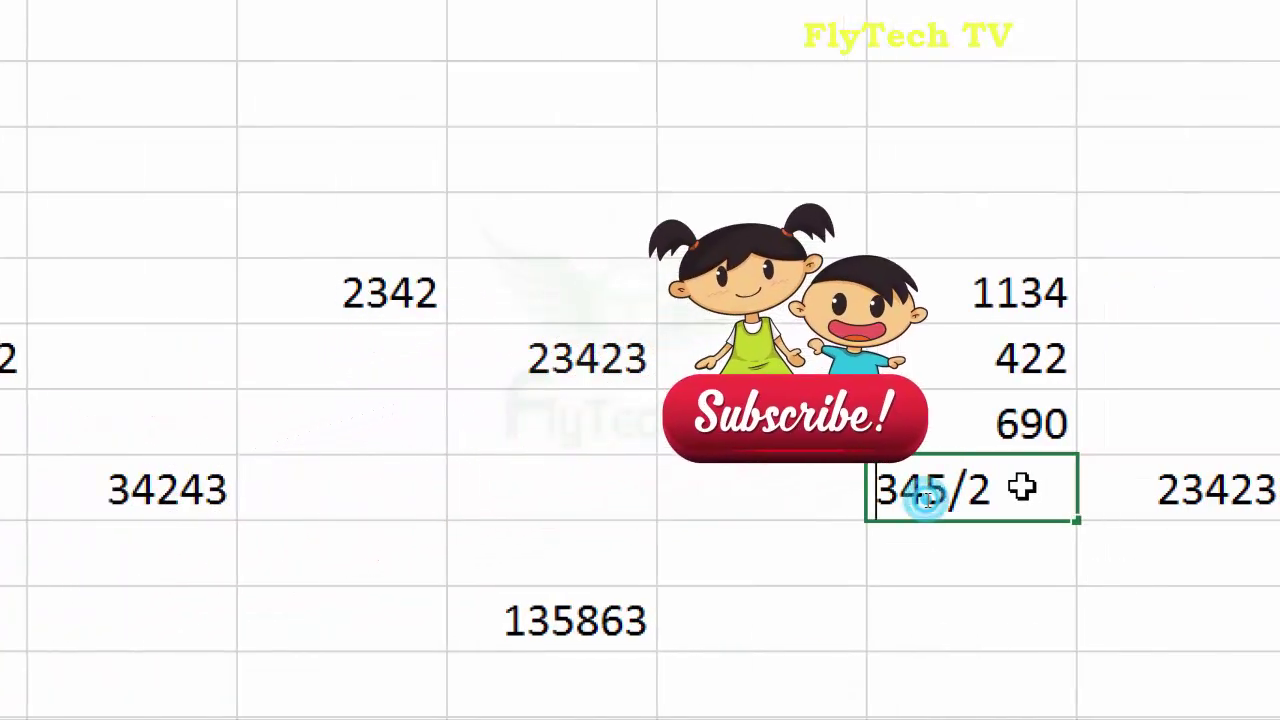
key(Left)
key(Left)
key(Left)
key(Left)
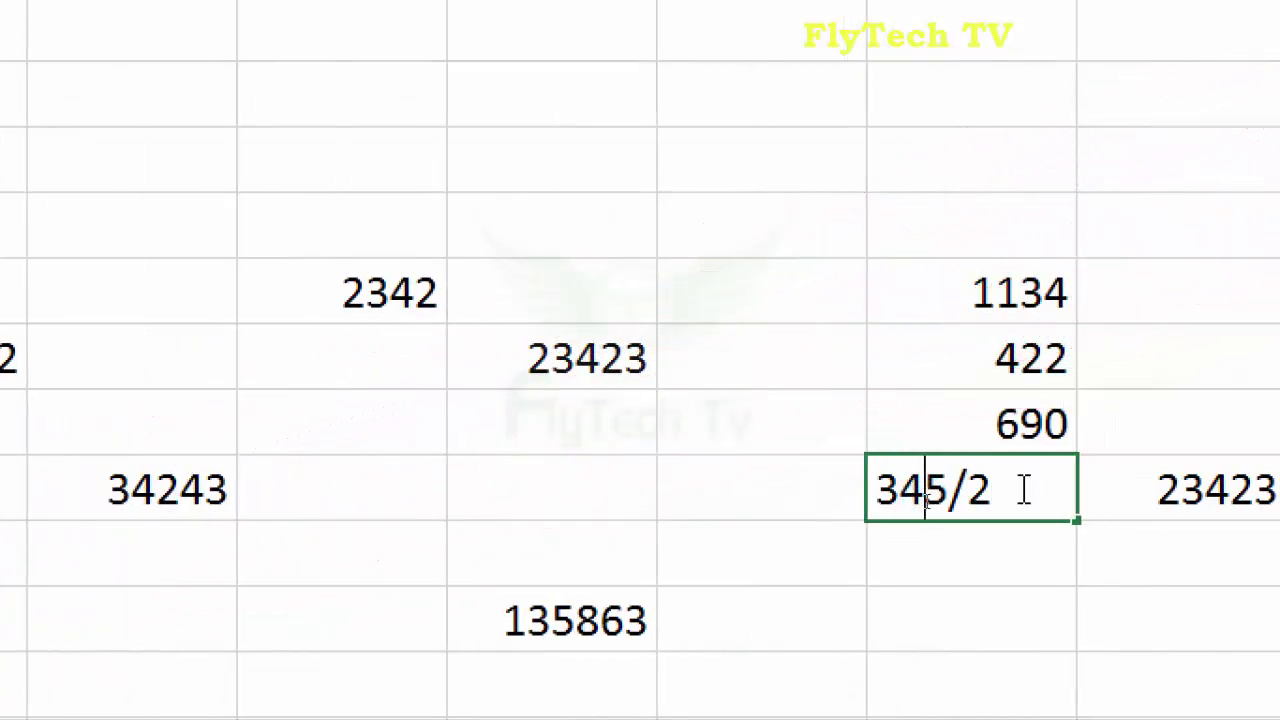
key(Left)
key(Escape)
Enter the text F2 in G13, the empty cell left of 345/2.
key(Left)
key(Left)
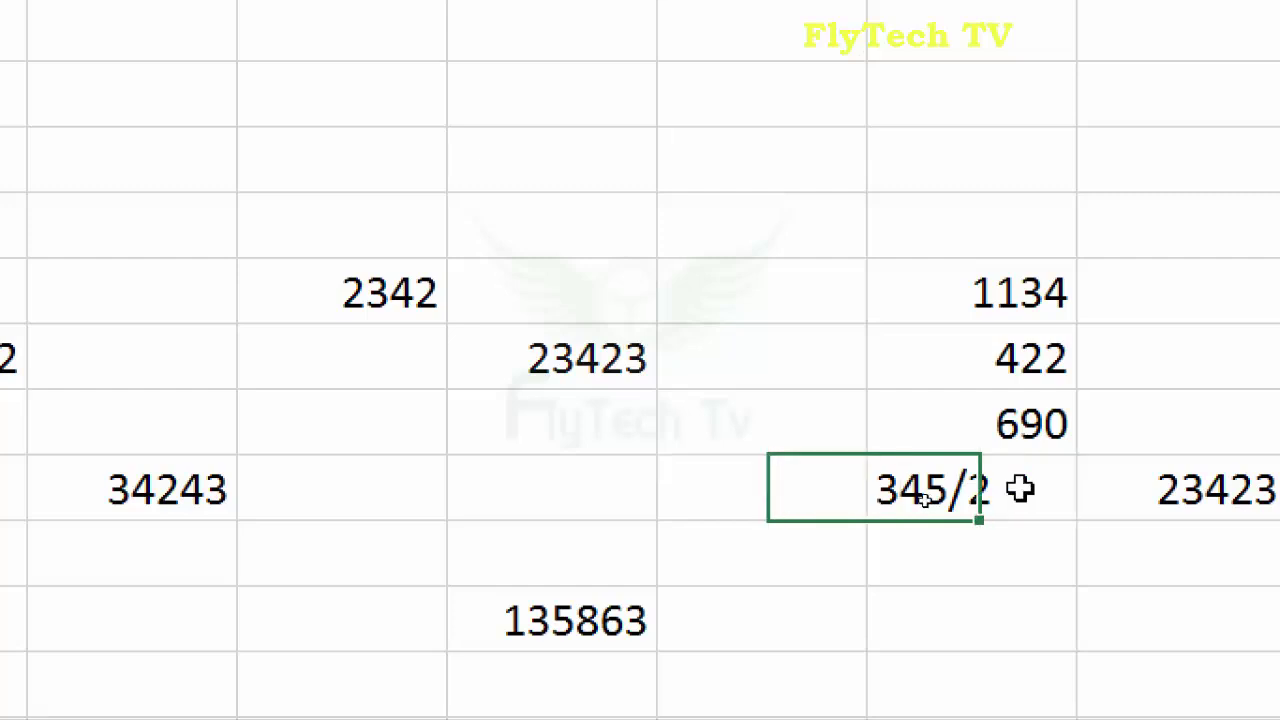
key(Right)
text(F2)
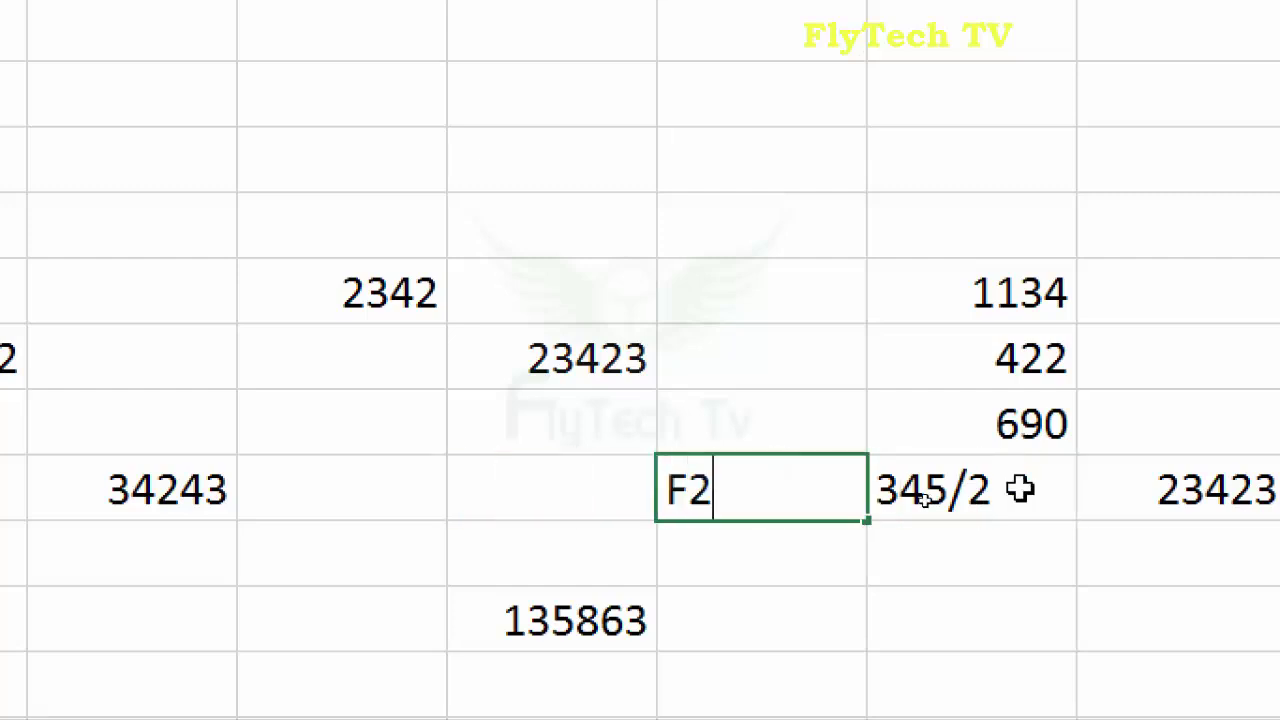
key(Right)
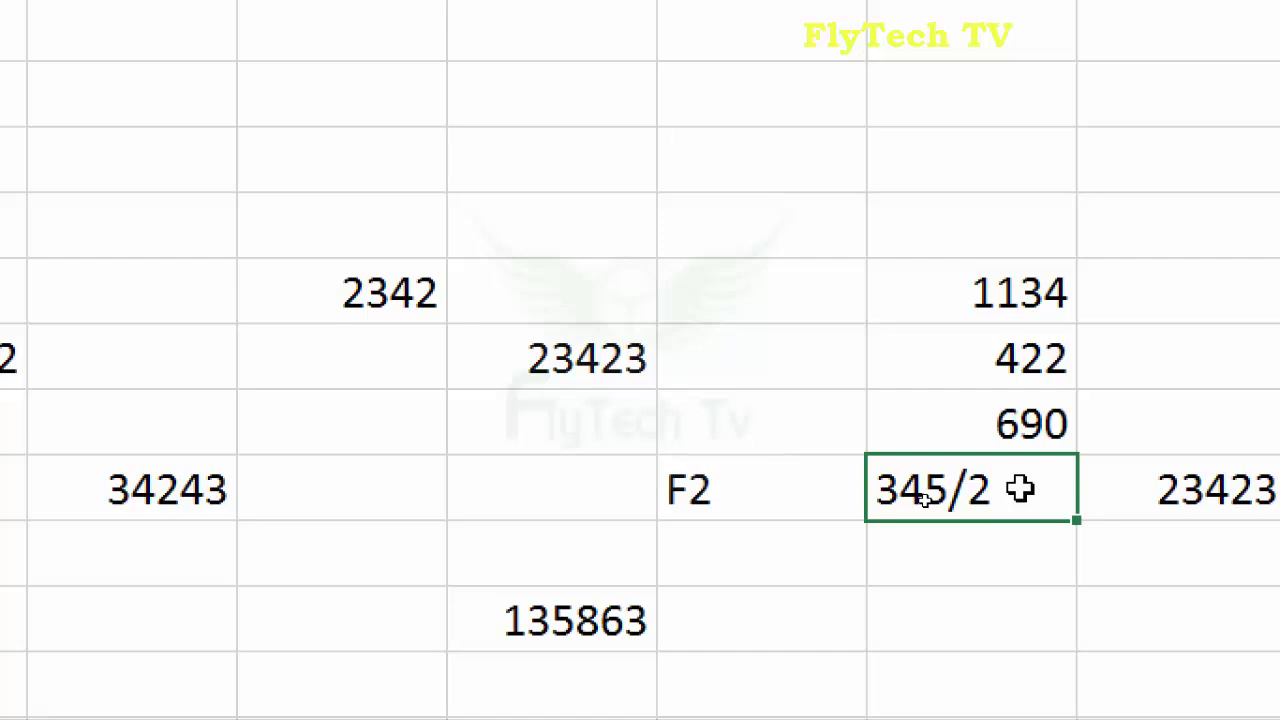
Prefix 345/2 in H13 with = so it calculates 172.5.
key(F2)
key(Left)
key(Left)
key(Left)
key(Left)
key(Left)
text(=)
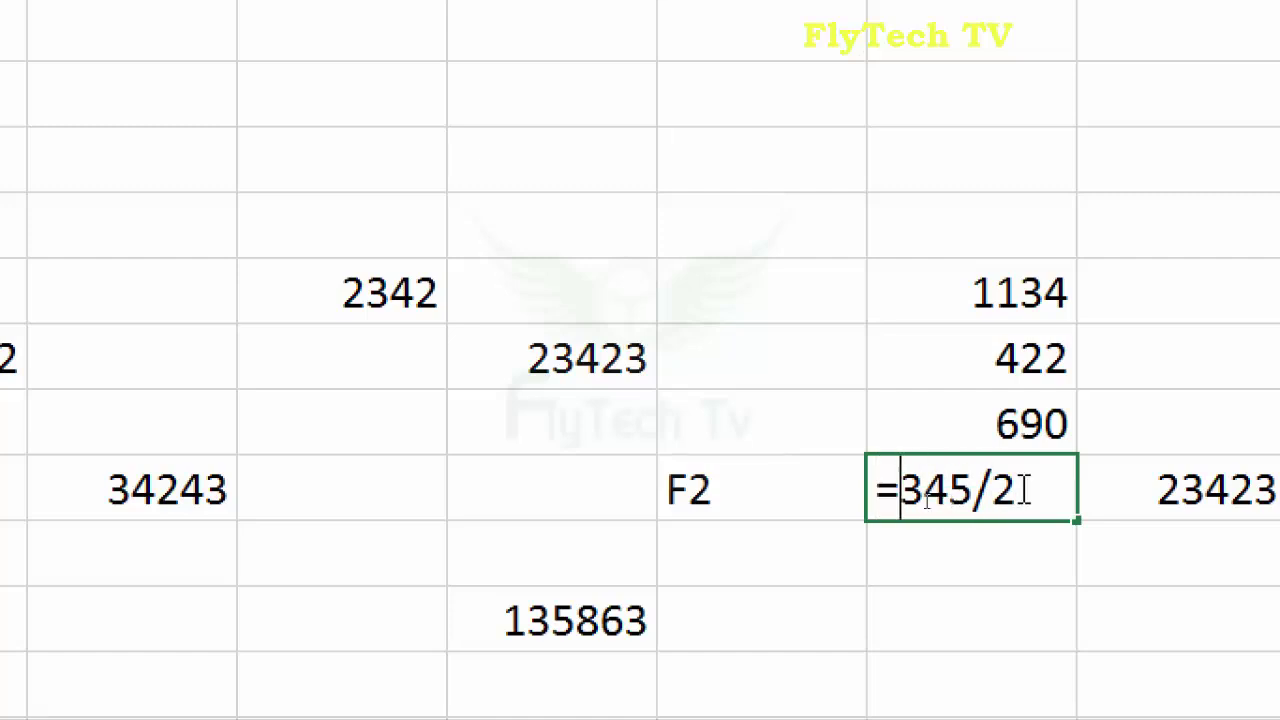
key(Return)
key(Up)
key(Right)
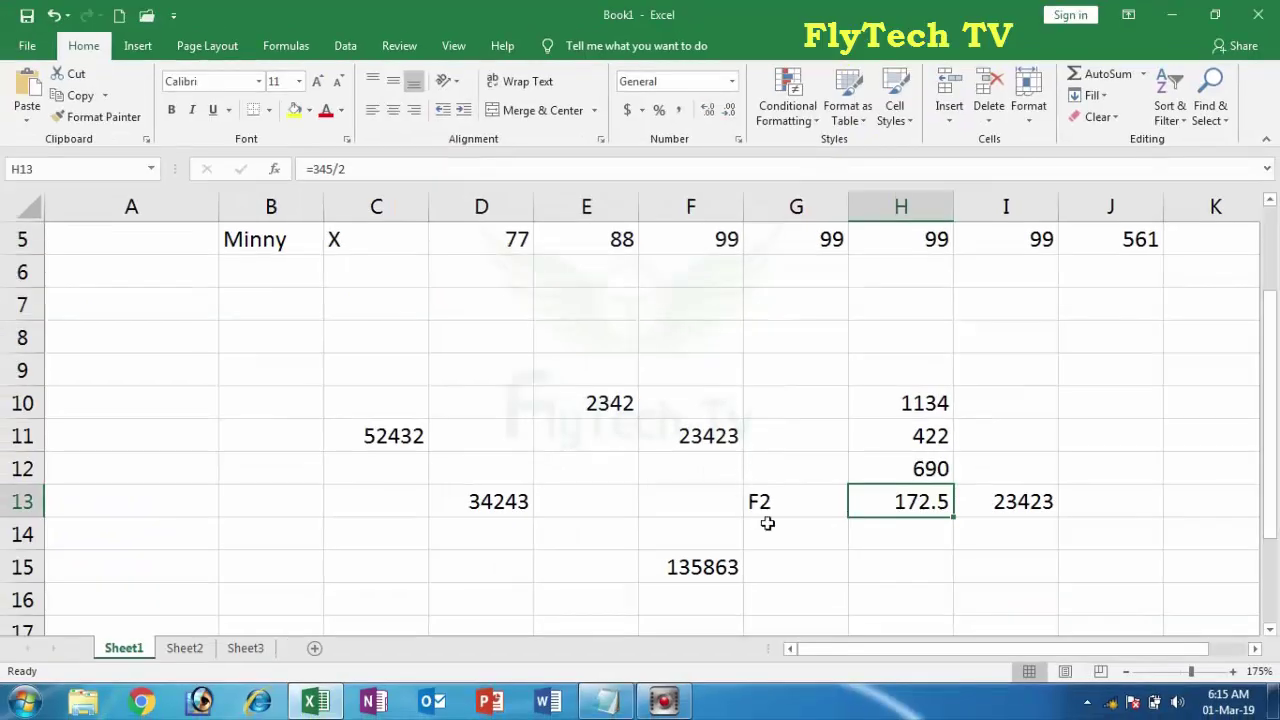
Delete the stray F2 text from G13.
click(234, 285)
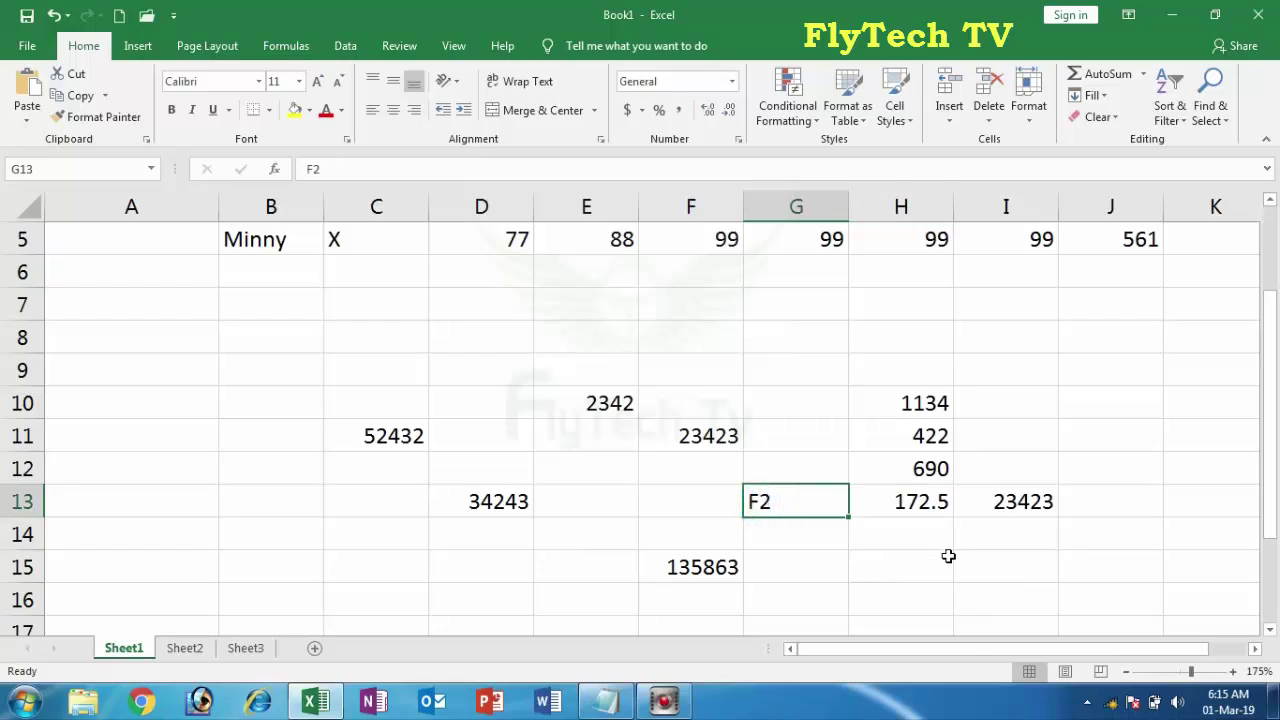
key(Delete)
scroll(786, 491, up, 2)
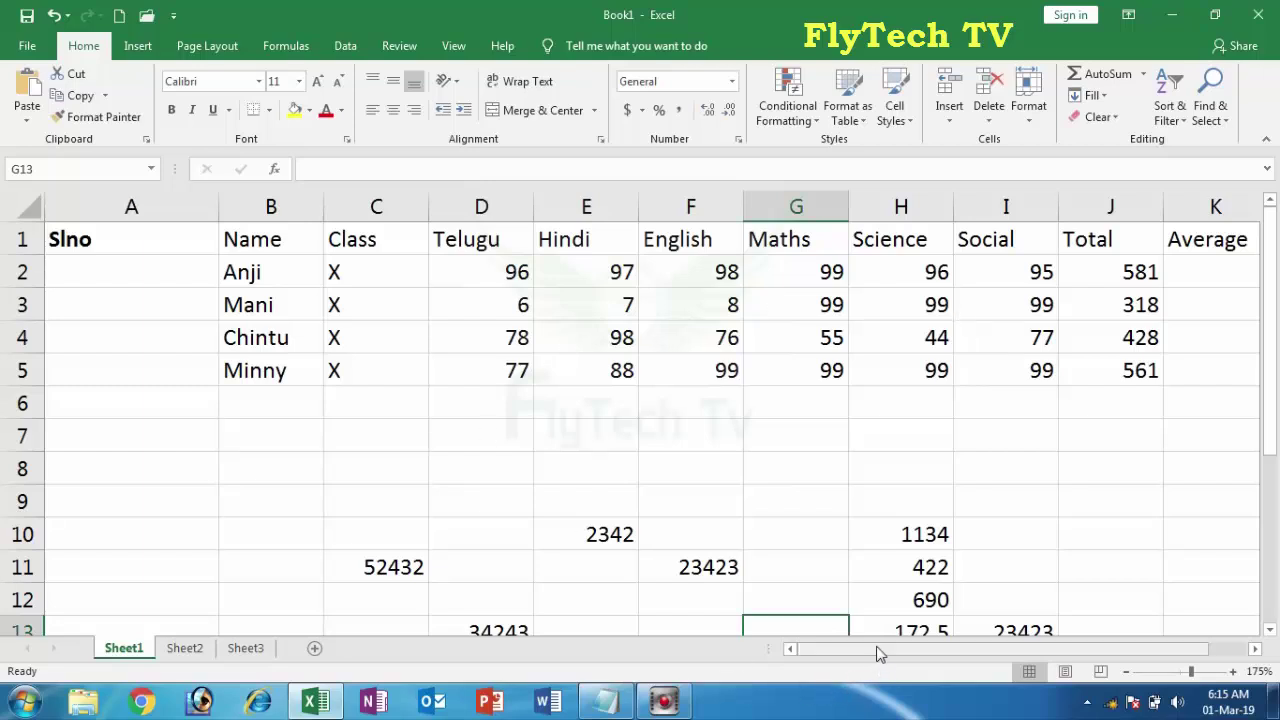
Scroll back to the marks table, select the Total values J2:J5, then pick Average cell K2.
drag(935, 652, 875, 656)
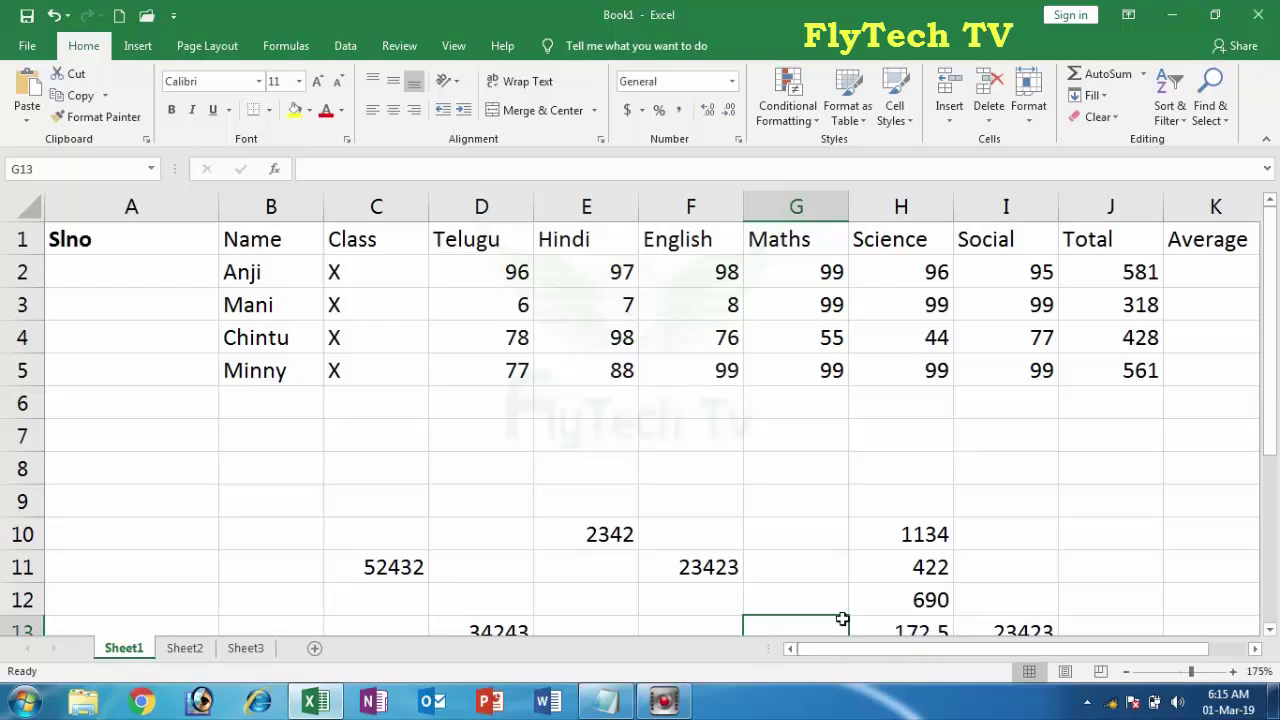
drag(1120, 272, 1113, 374)
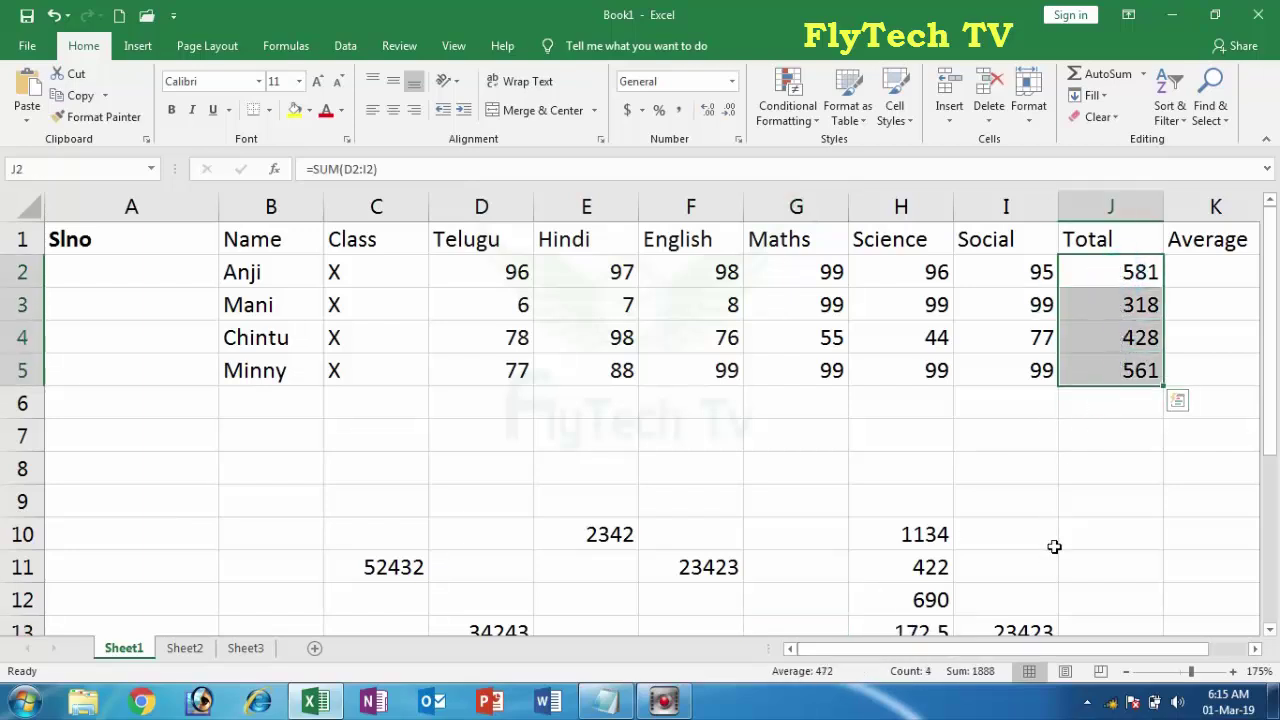
drag(1080, 657, 1120, 657)
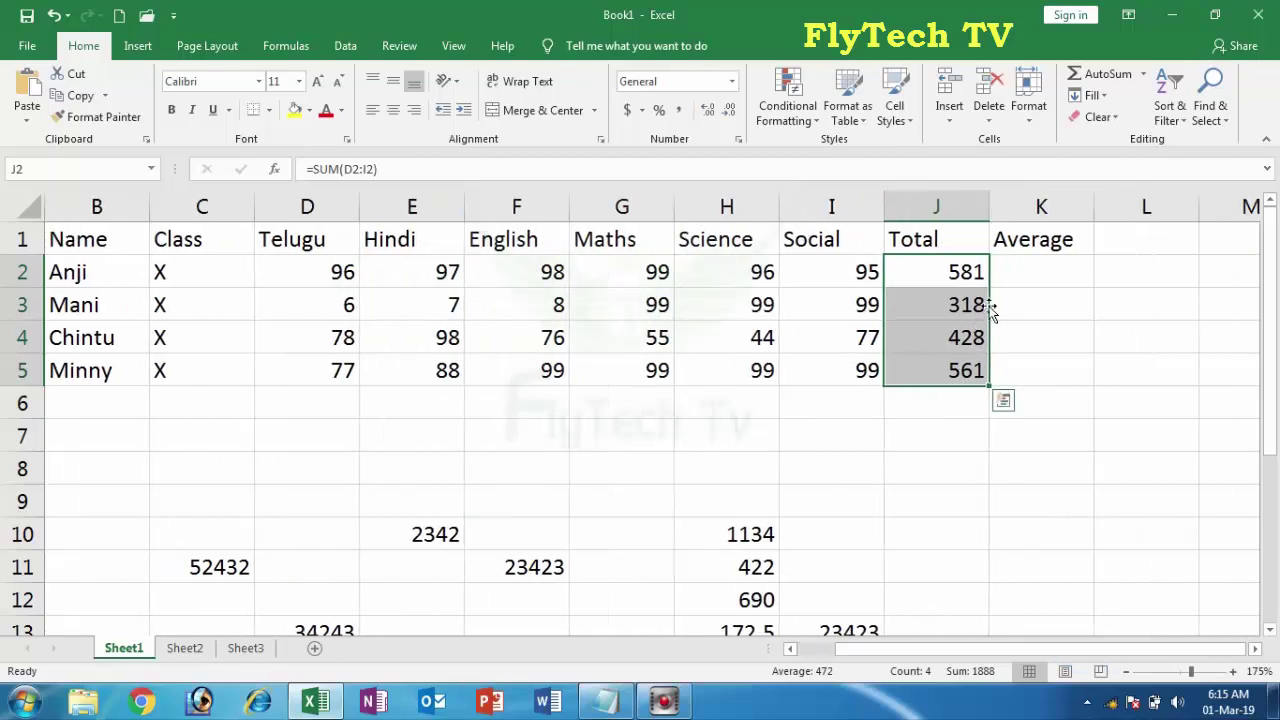
click(966, 272)
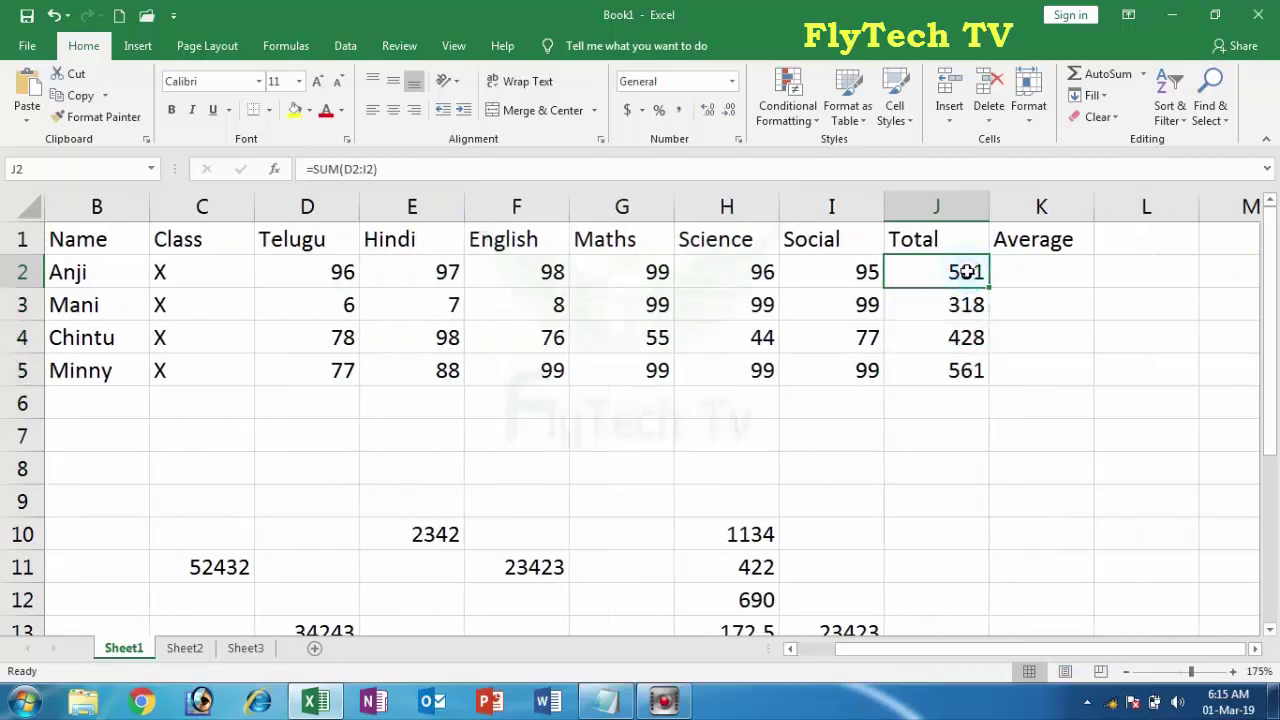
click(1025, 265)
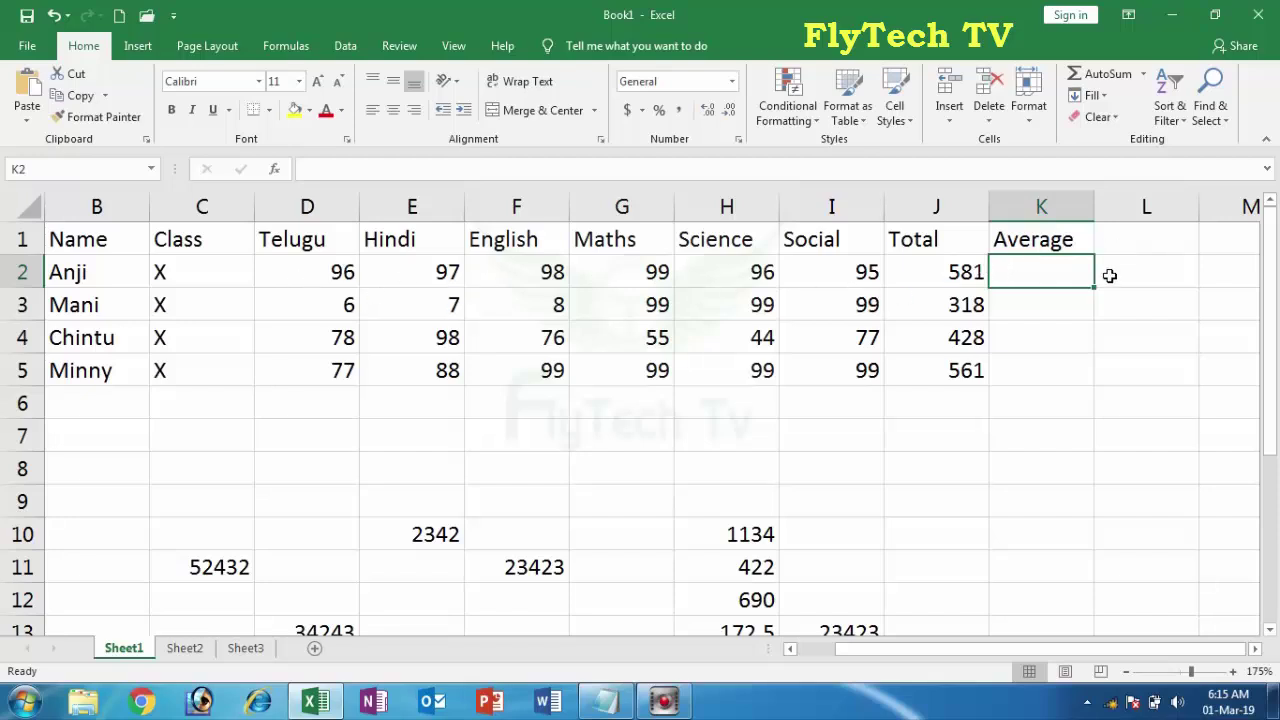
Put =581/6 in K2, change the first Telugu mark to 45, and reopen K2 for editing.
text(=5)
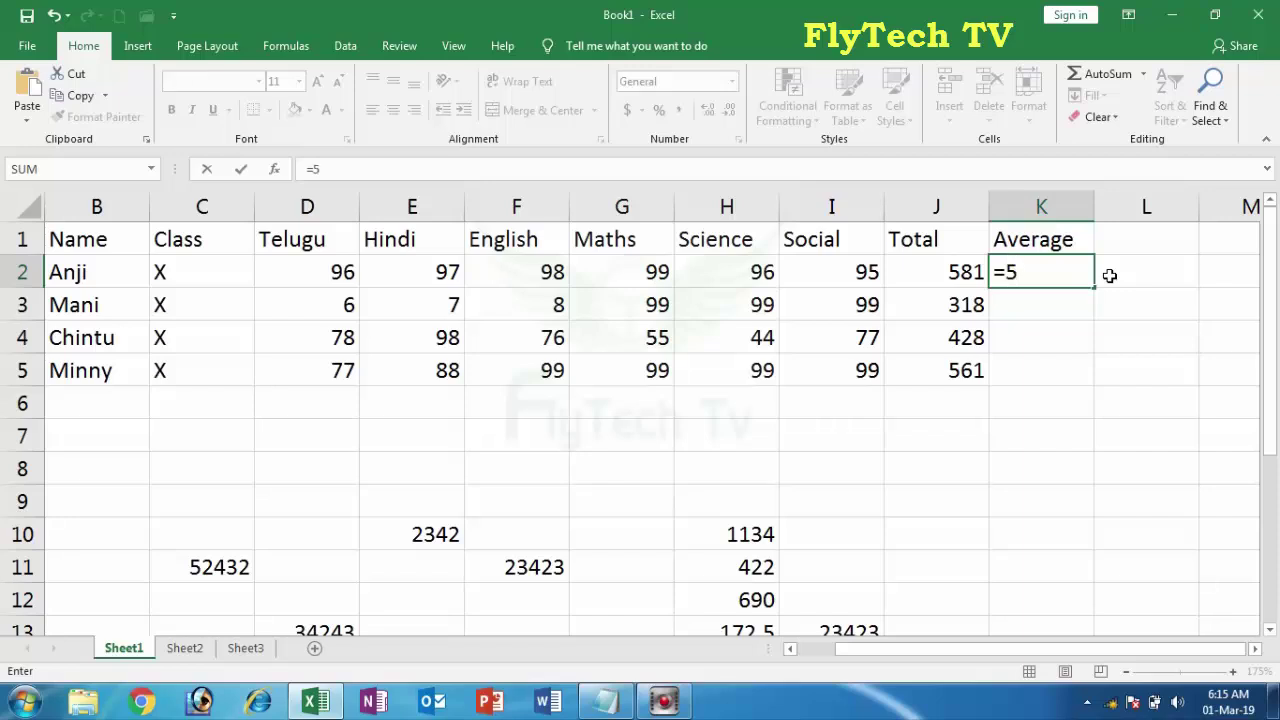
text(81/6)
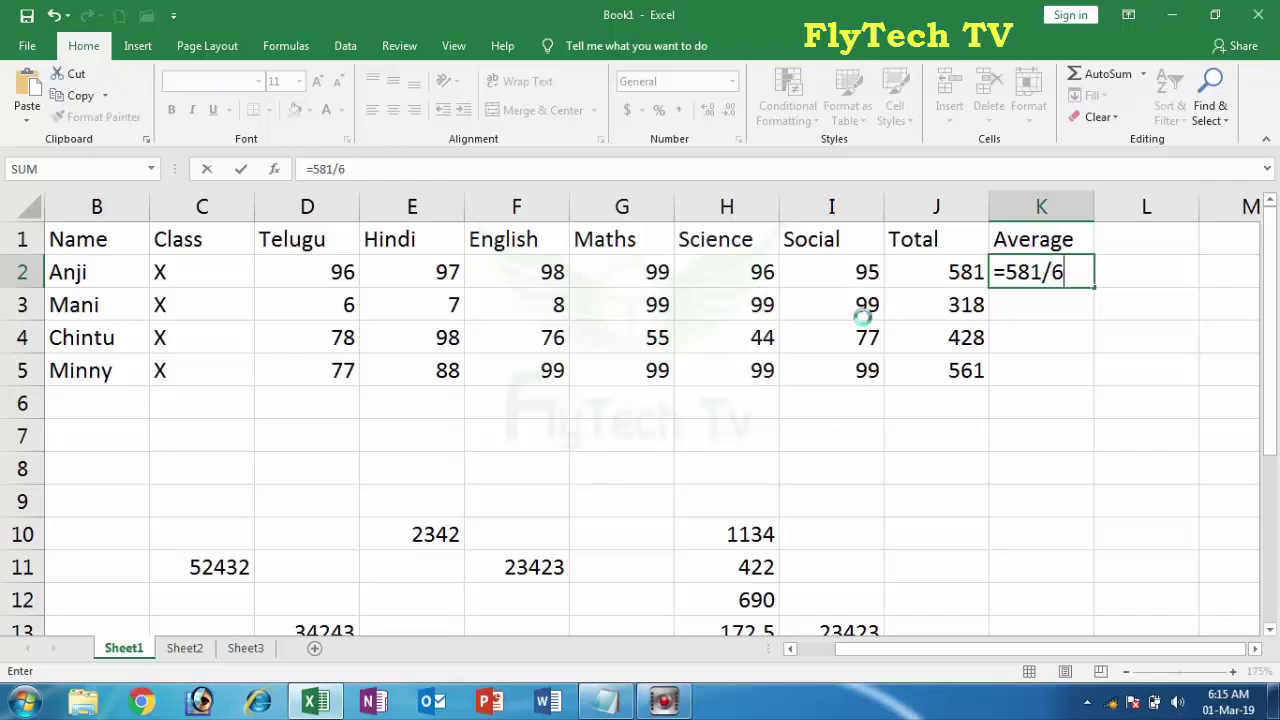
key(Return)
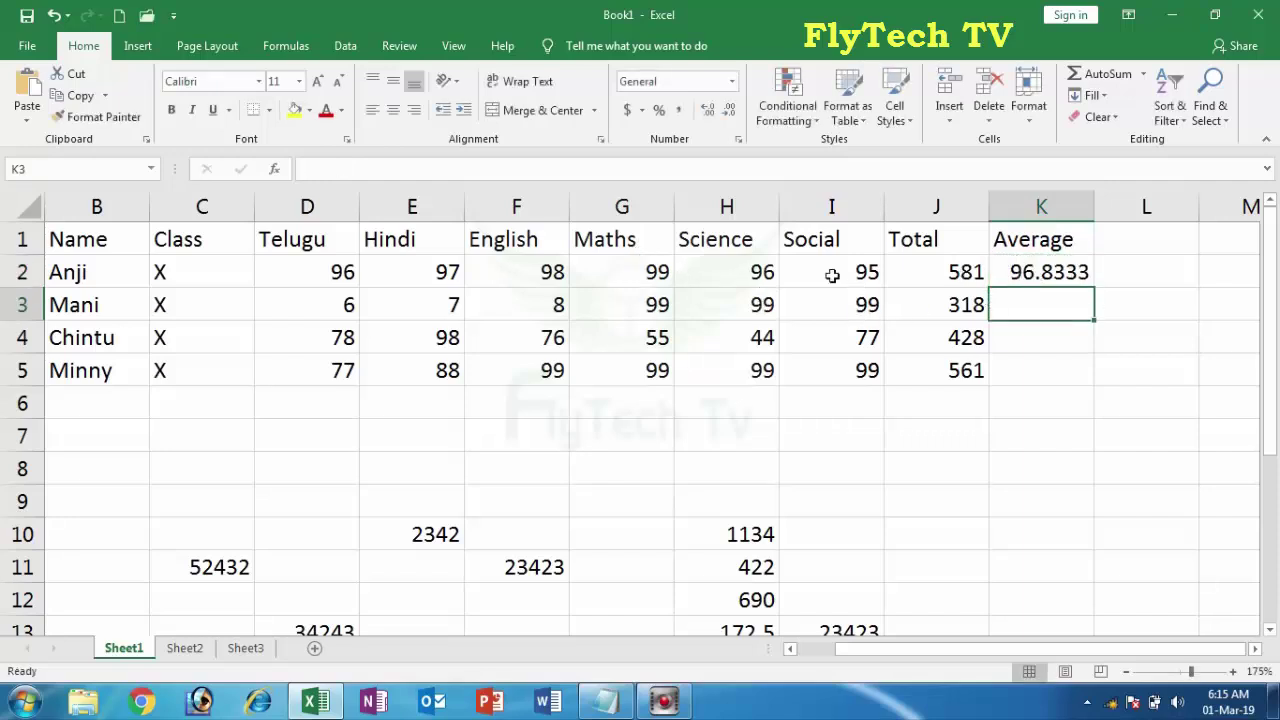
click(345, 273)
text(45)
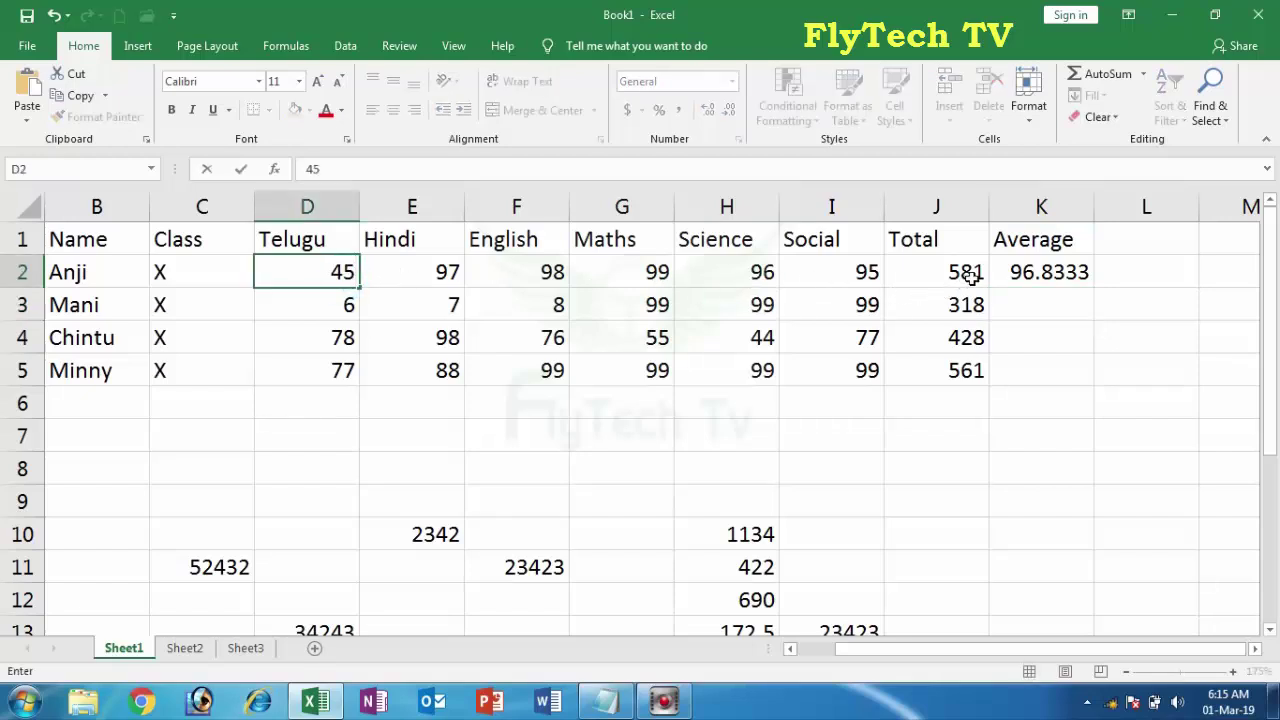
key(Tab)
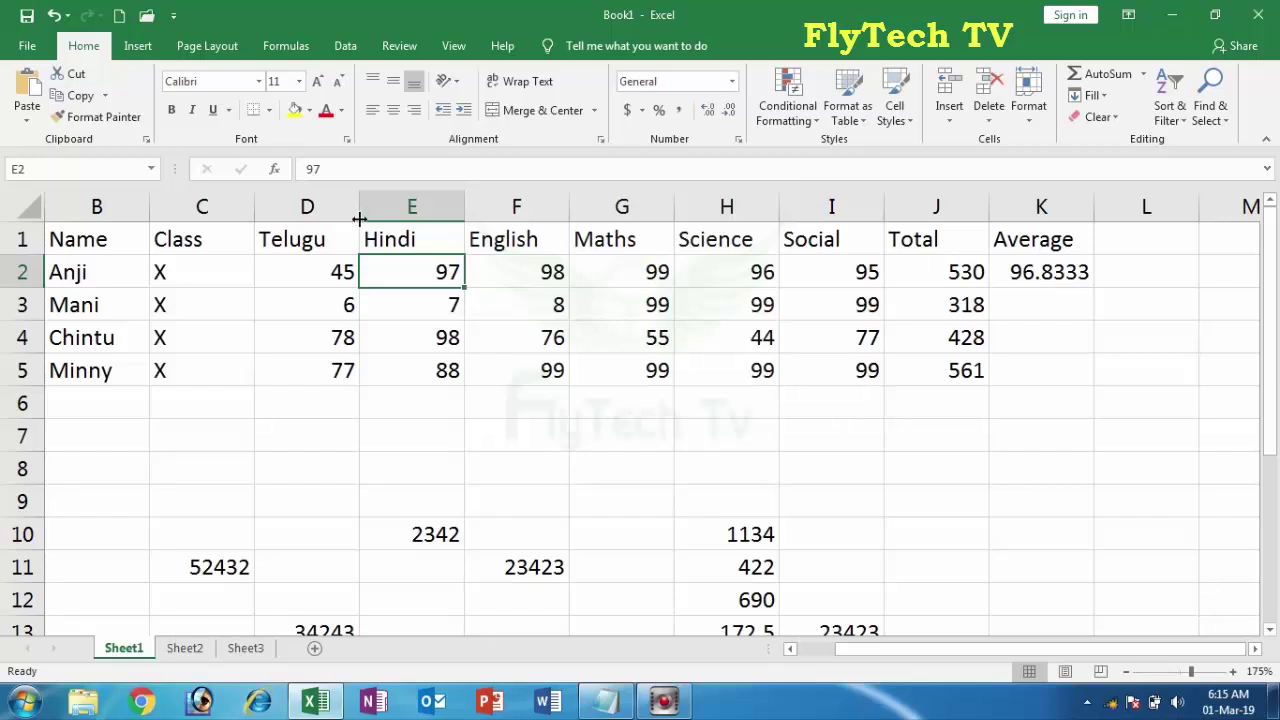
click(1053, 277)
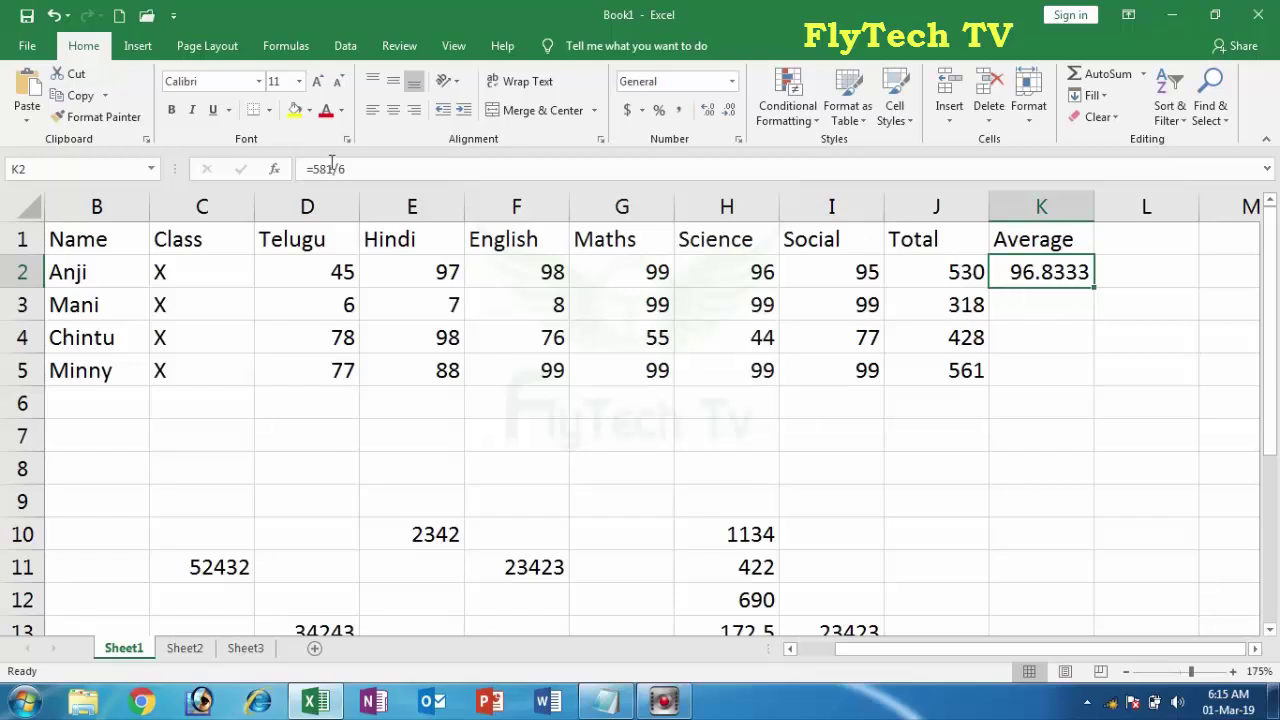
key(F2)
key(Escape)
key(Delete)
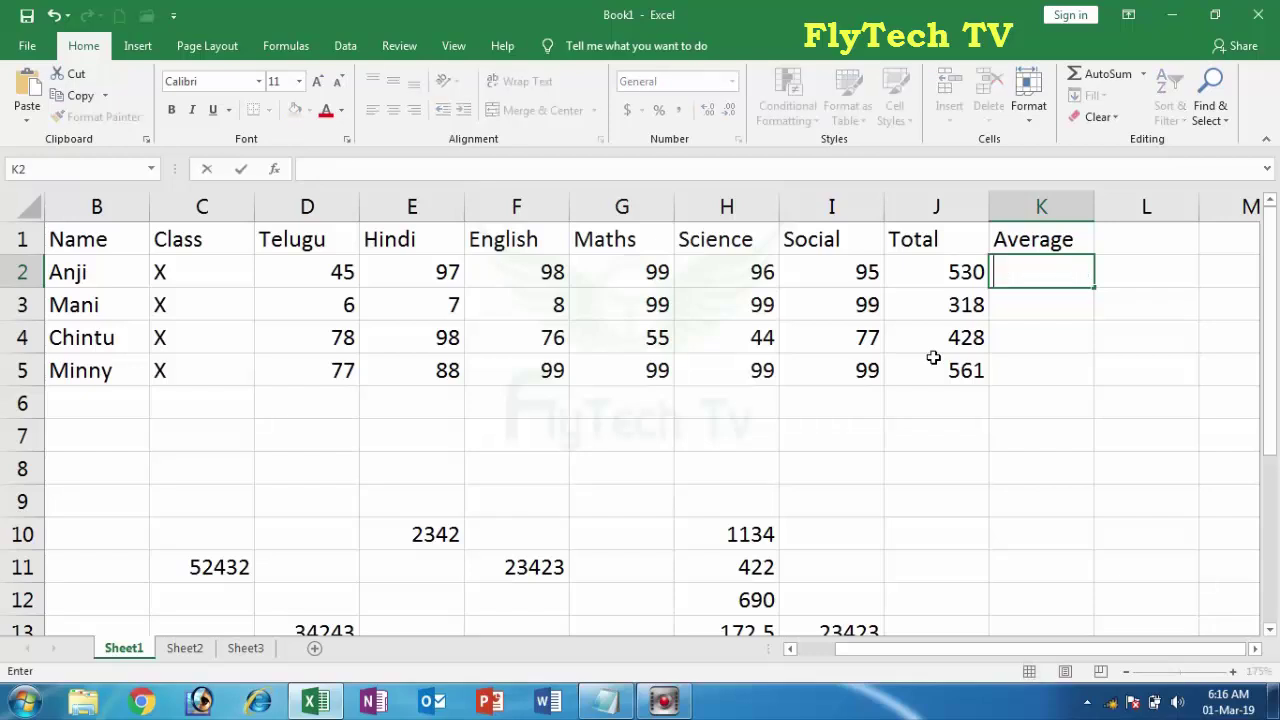
text(=)
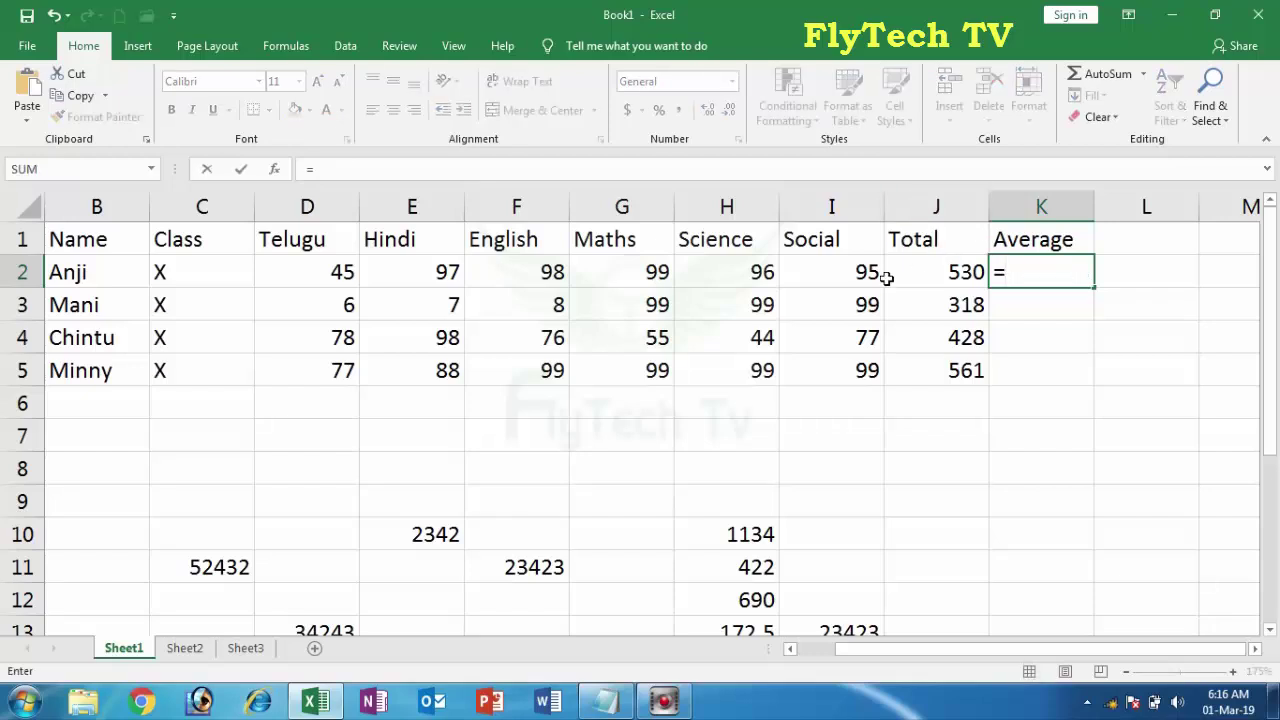
text(J2)
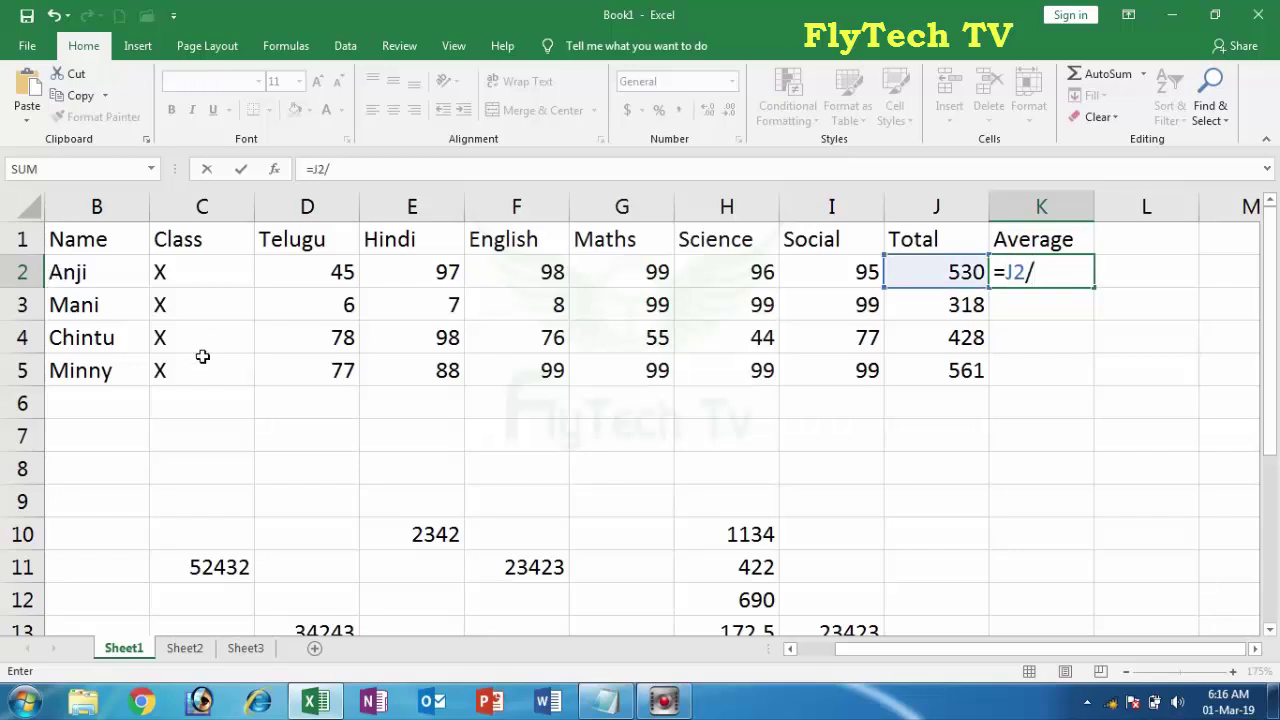
text(/6)
key(Return)
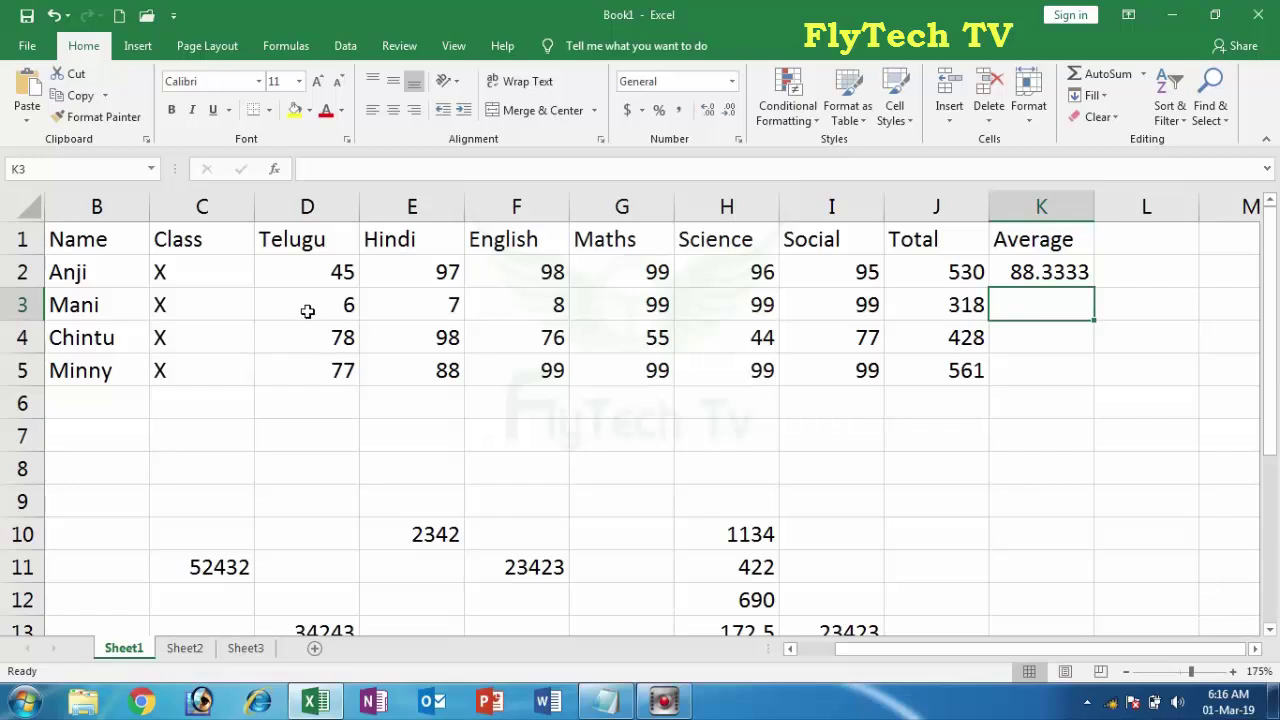
click(330, 275)
text(99)
key(Tab)
text(99)
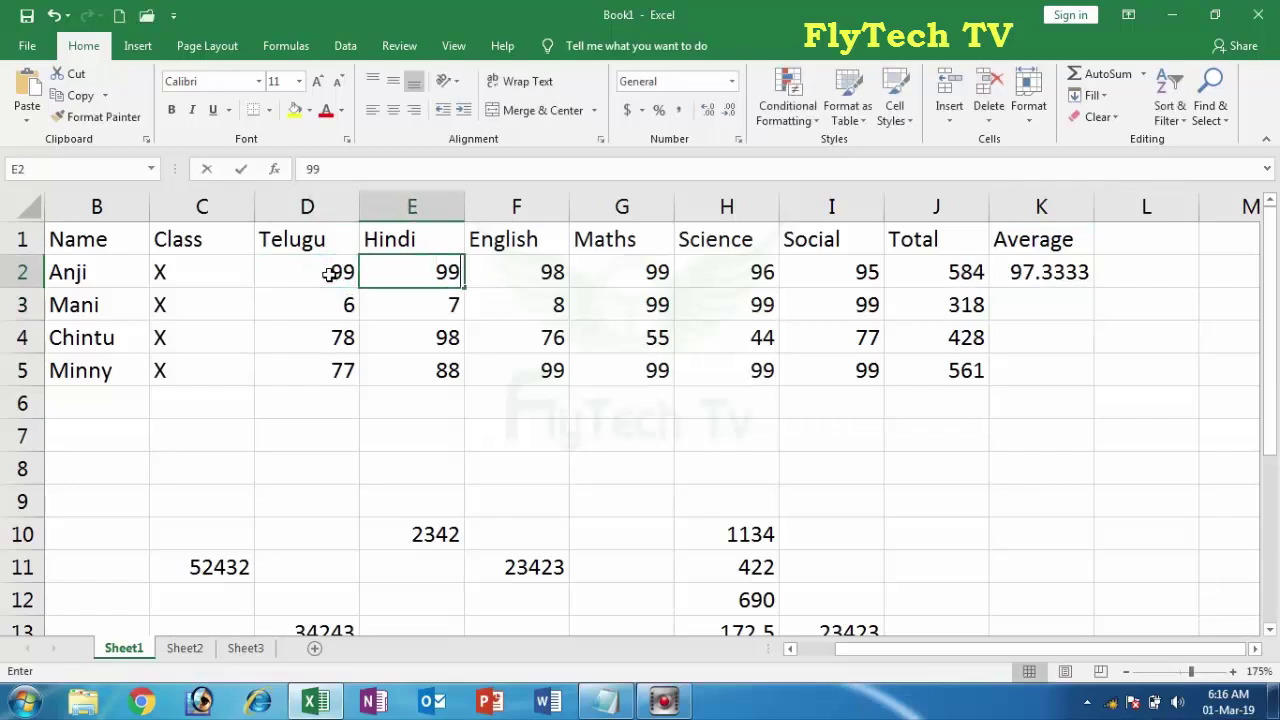
key(Tab)
text(99)
key(Tab)
text(99)
key(Tab)
text(99)
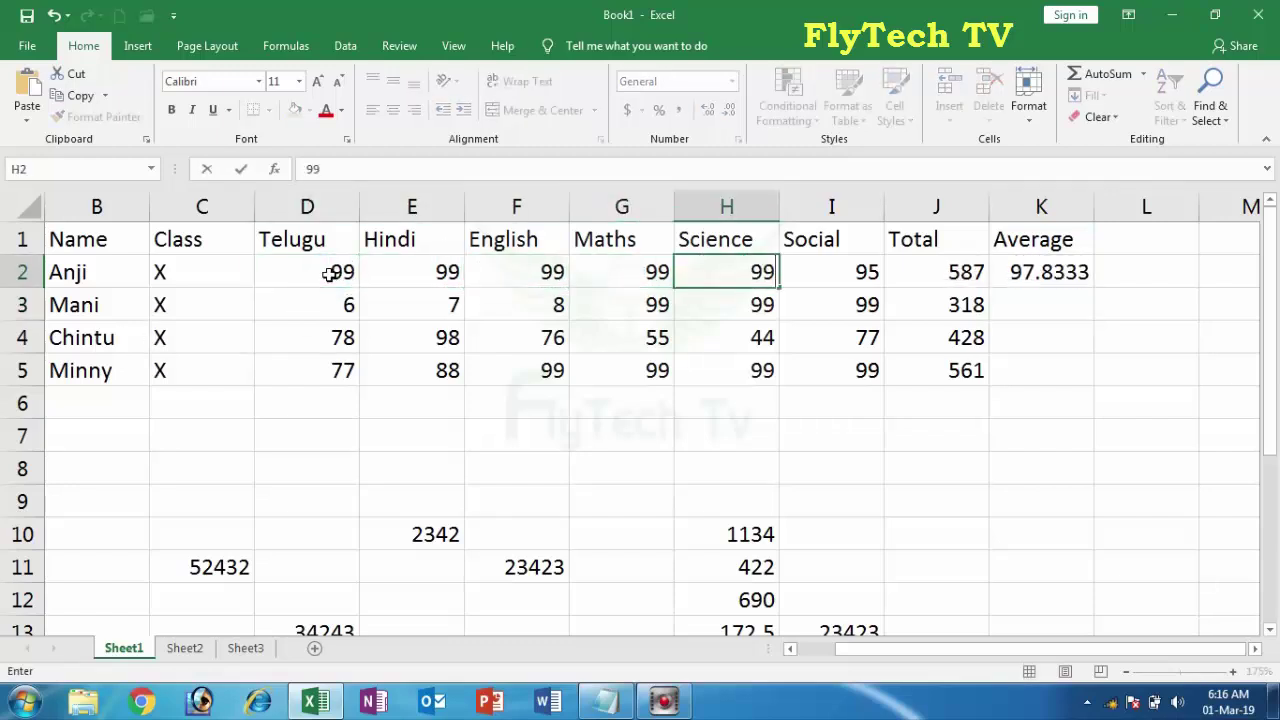
key(Tab)
text(9)
key(Tab)
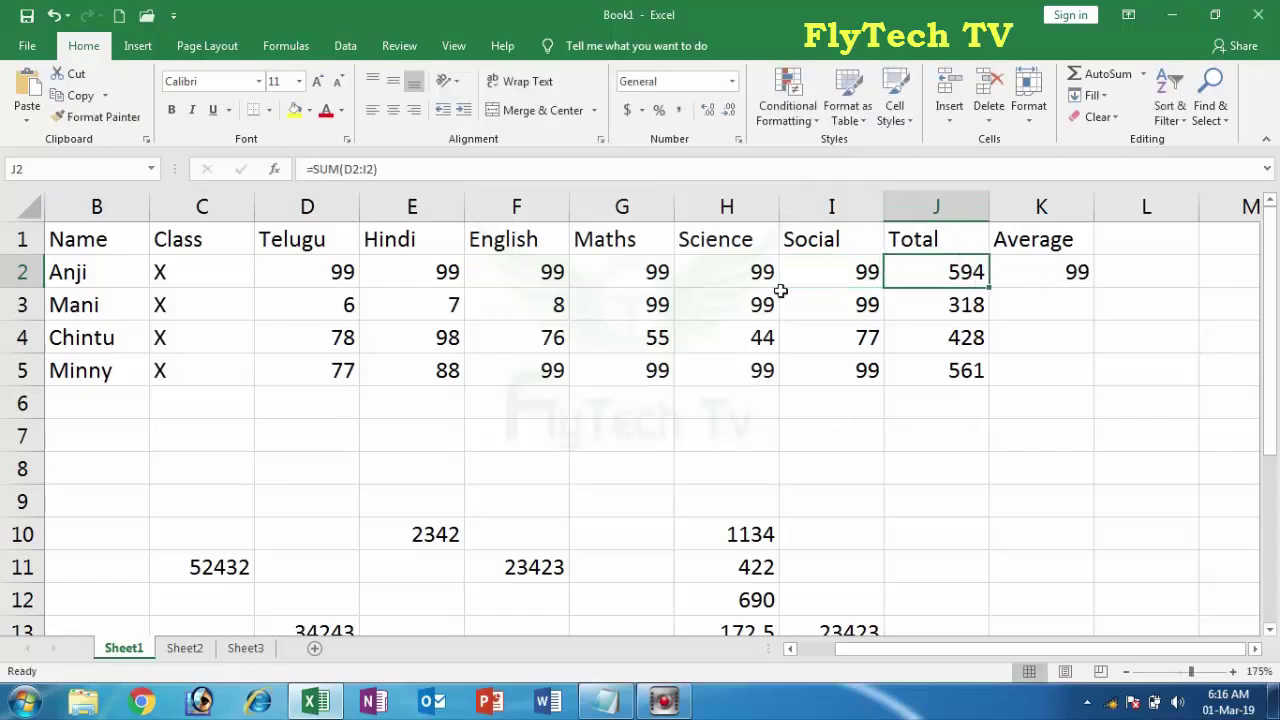
click(1074, 272)
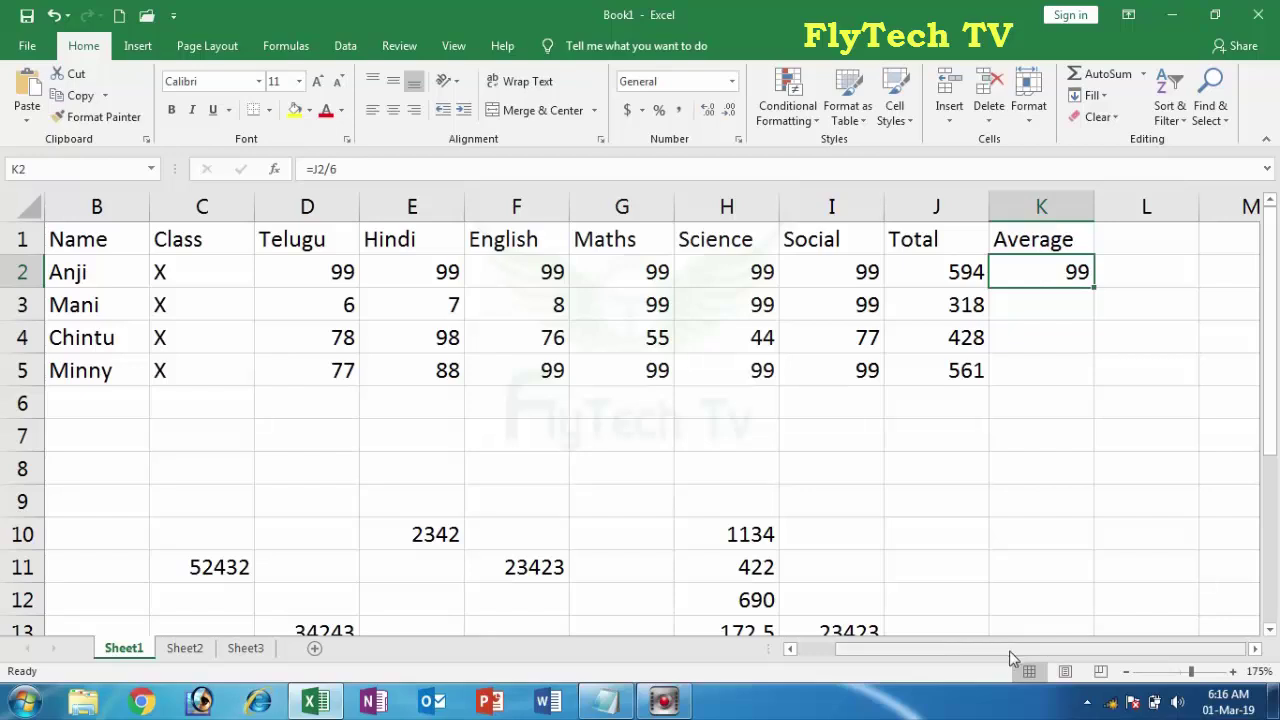
drag(966, 663, 865, 676)
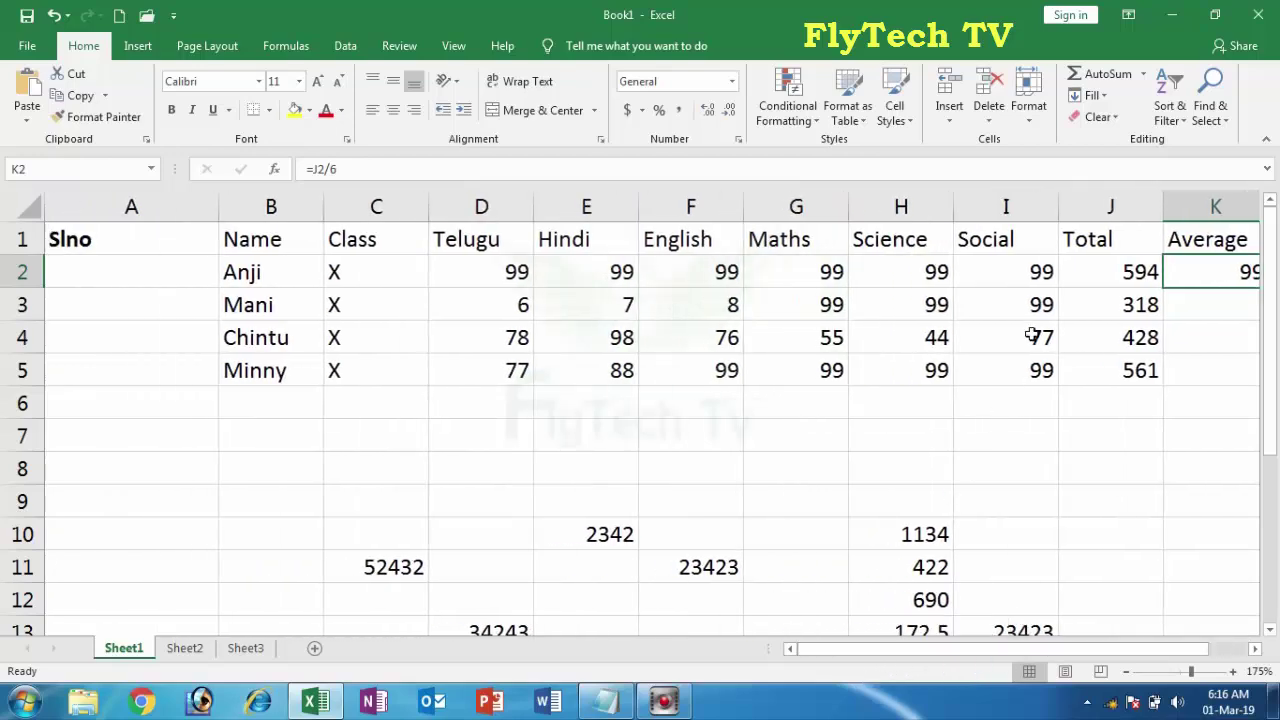
drag(1085, 270, 1112, 377)
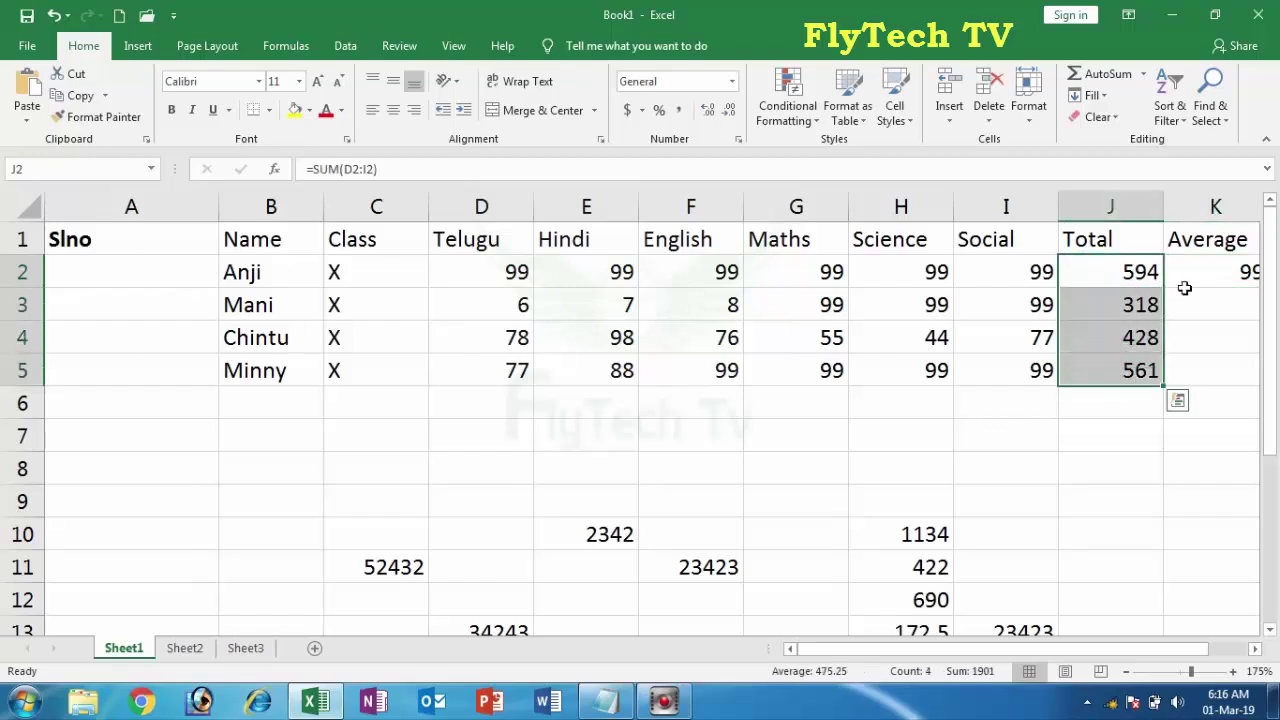
click(1189, 265)
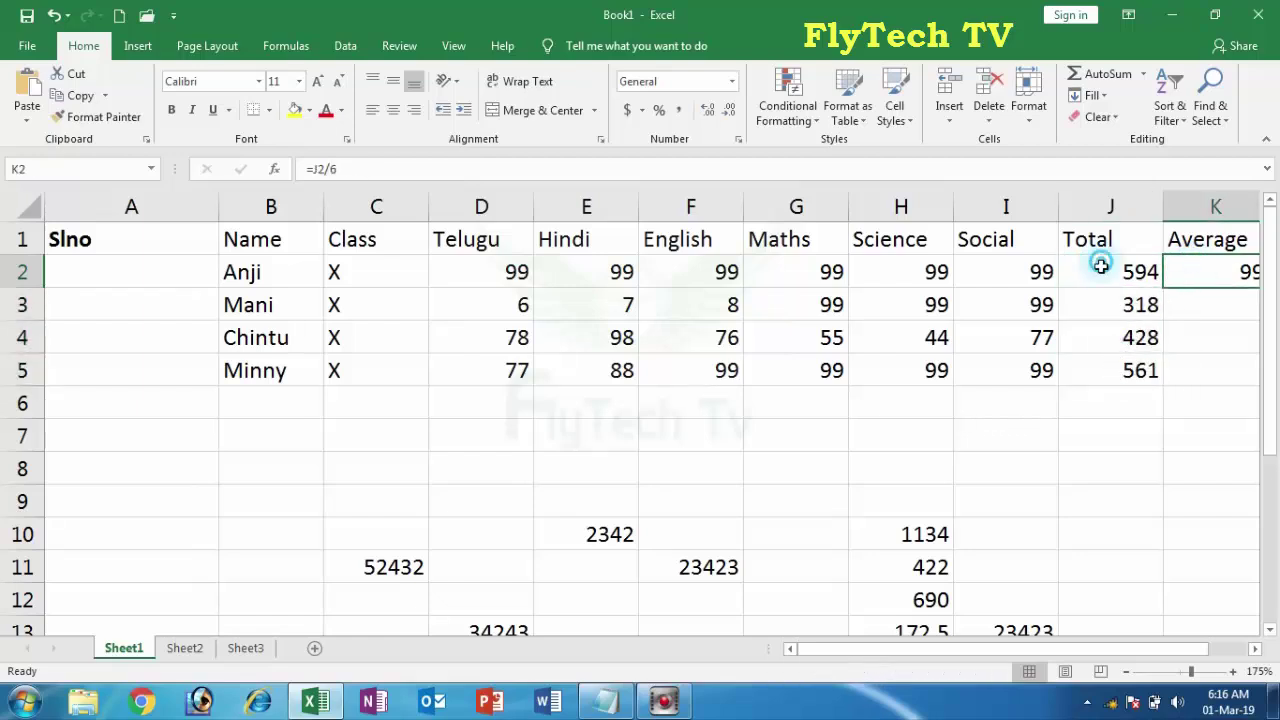
drag(1100, 262, 1120, 370)
click(1215, 270)
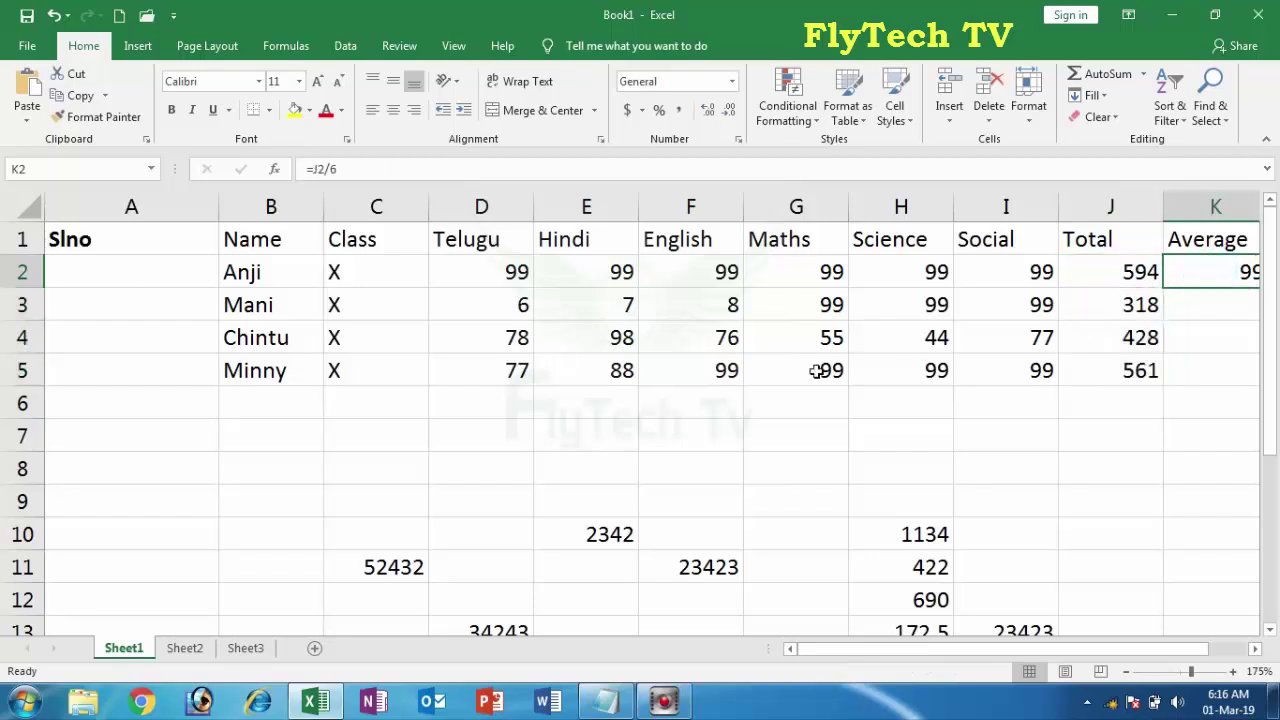
mouse_move(1000, 649)
mouse_down()
mouse_move(1015, 651)
mouse_move(1000, 648)
mouse_up()
click(135, 276)
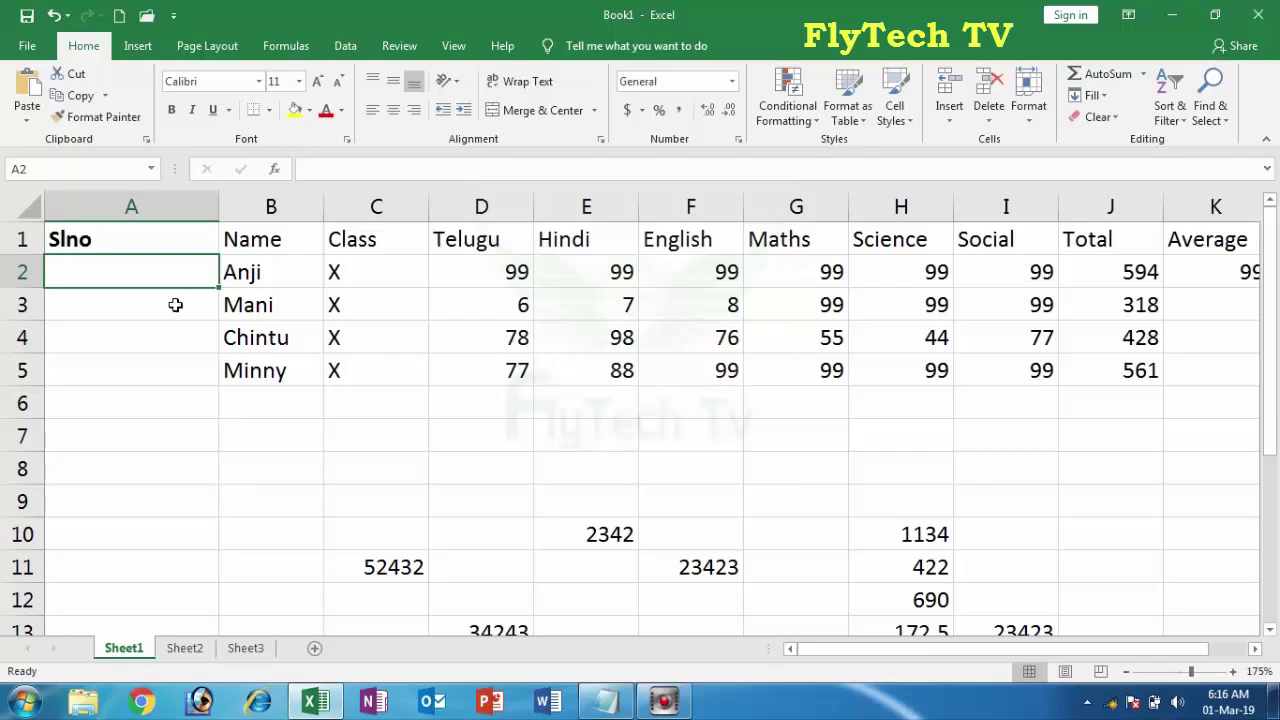
text(1)
key(Return)
text(2)
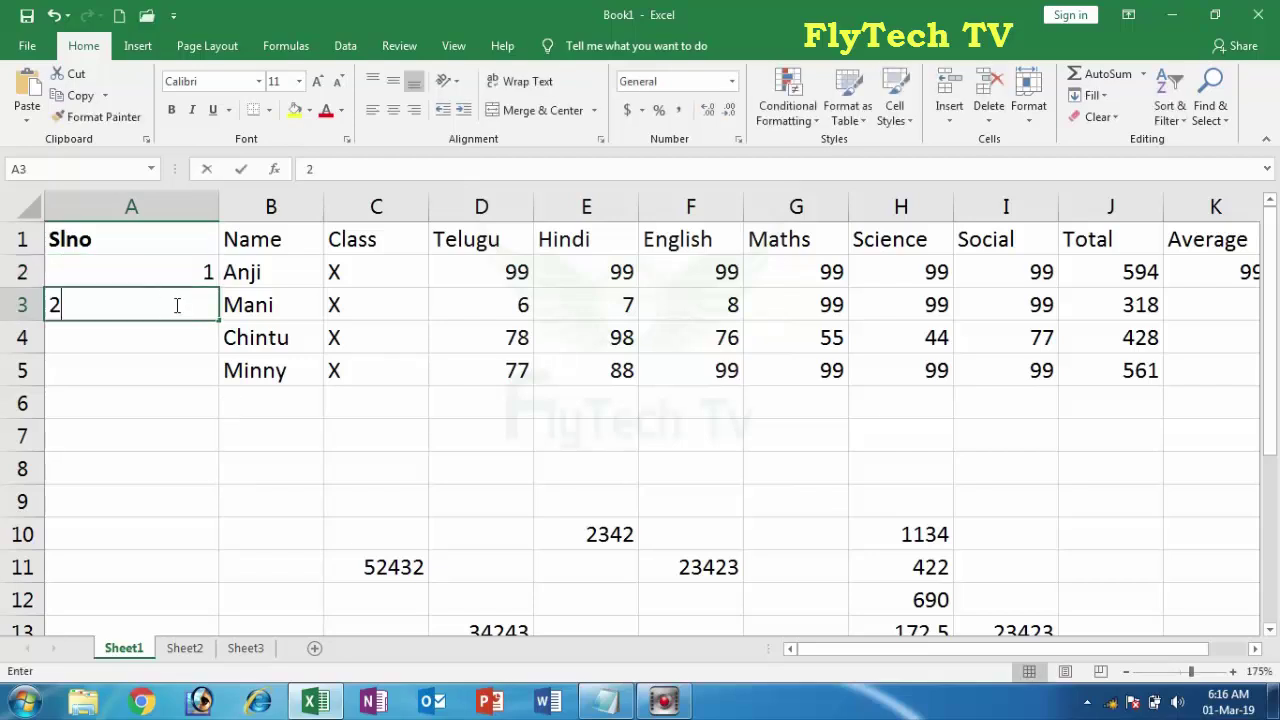
key(Return)
text(3)
key(Return)
text(4)
key(Return)
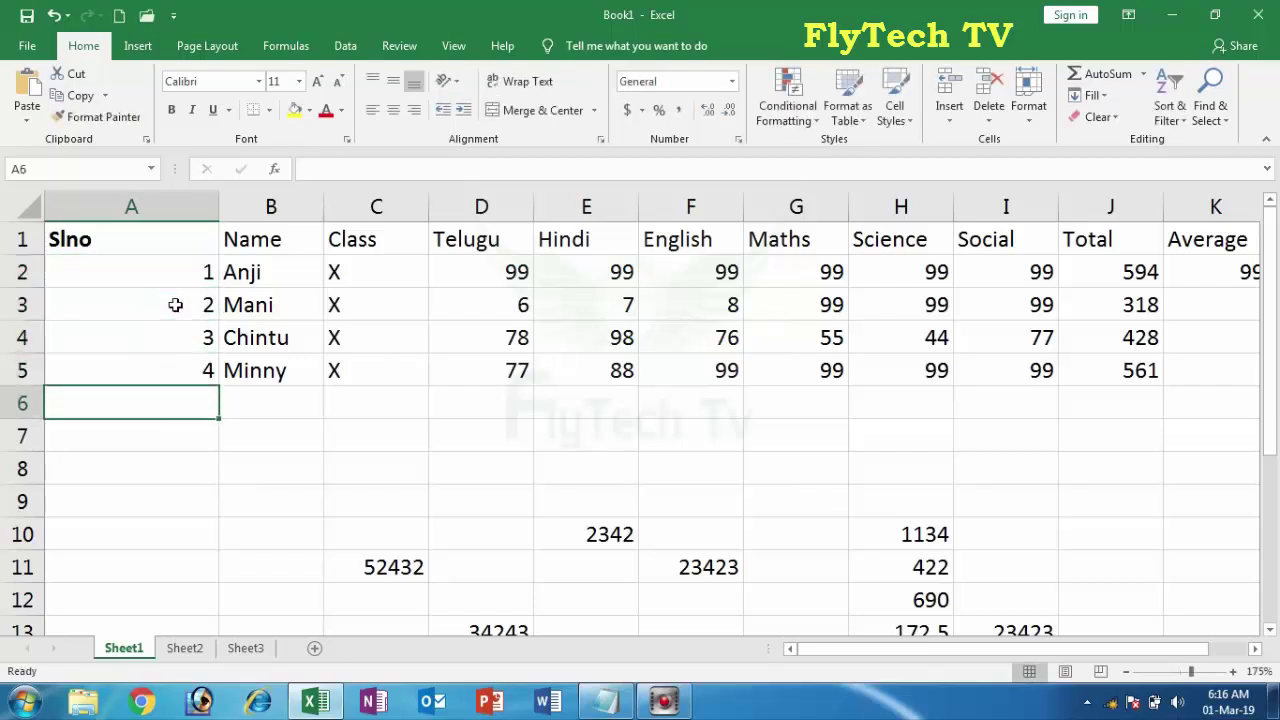
text(5)
key(Return)
text(6)
key(Return)
text(7)
key(Return)
text(8)
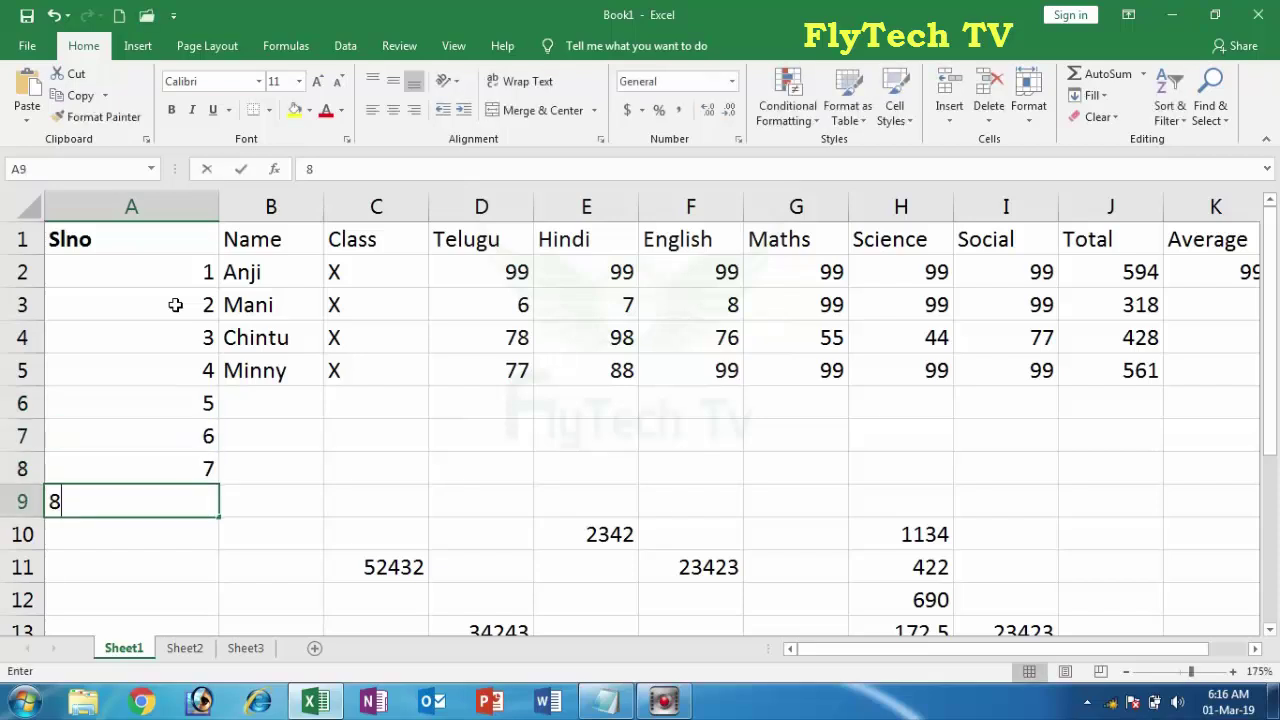
key(Return)
text(9)
key(Return)
text(10)
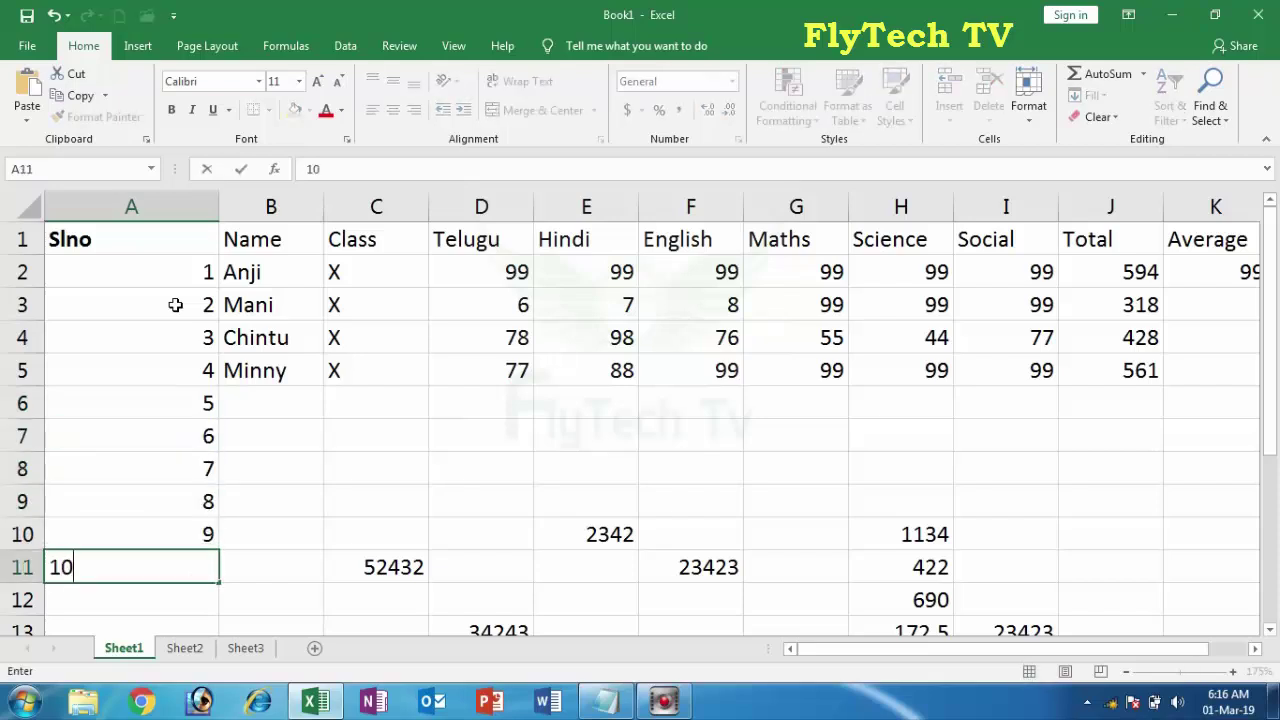
key(Return)
drag(202, 273, 183, 563)
key(Delete)
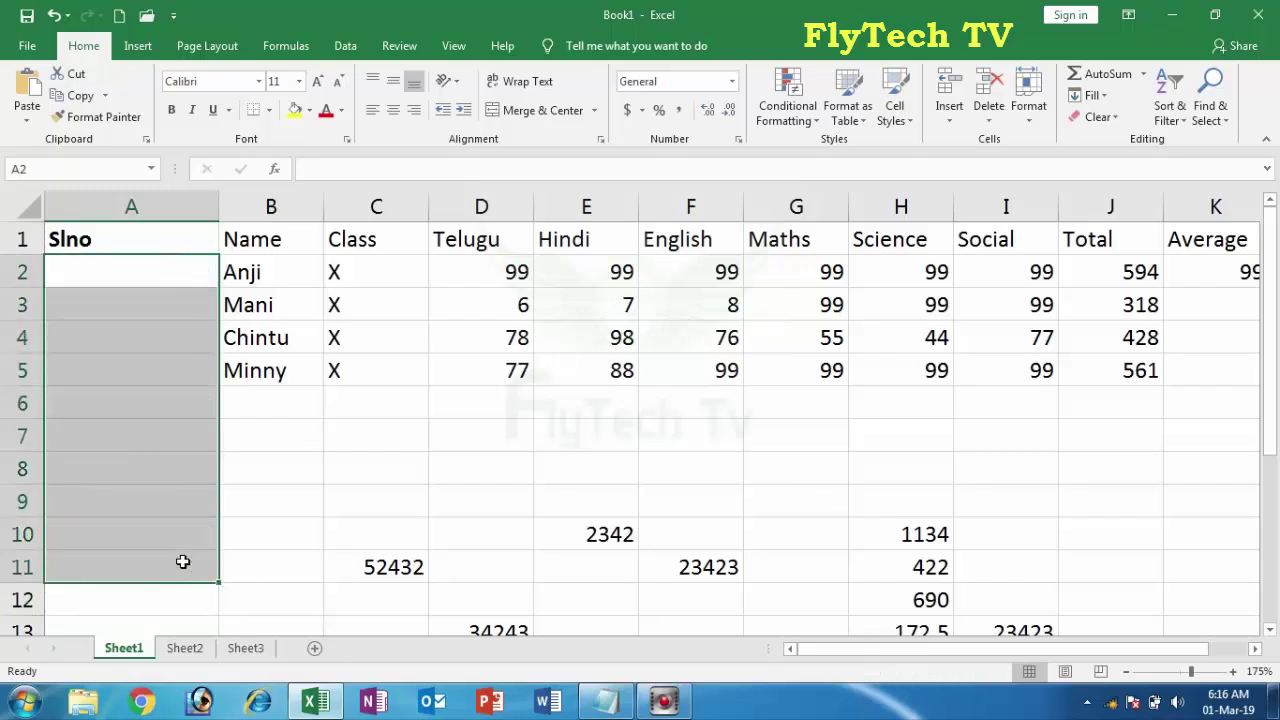
key(Left)
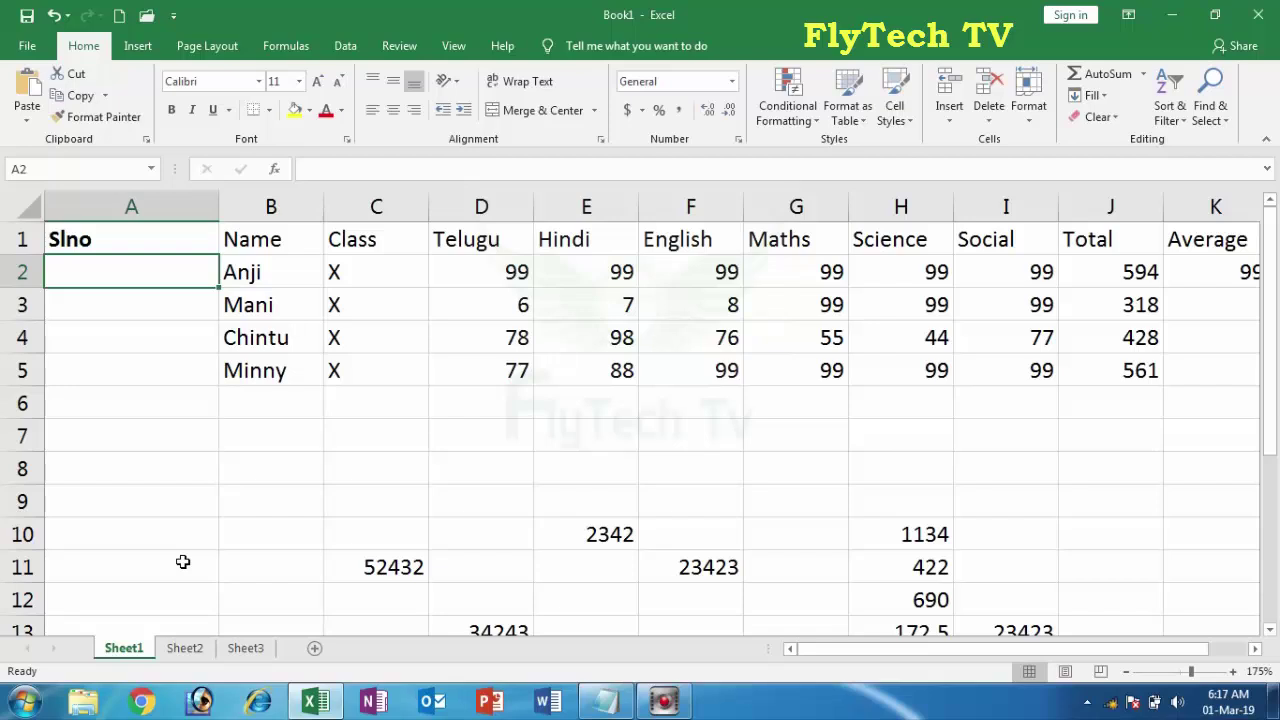
Enter serial numbers 1 and 2 in A2 and A3.
text(1)
key(Return)
text(2)
key(Return)
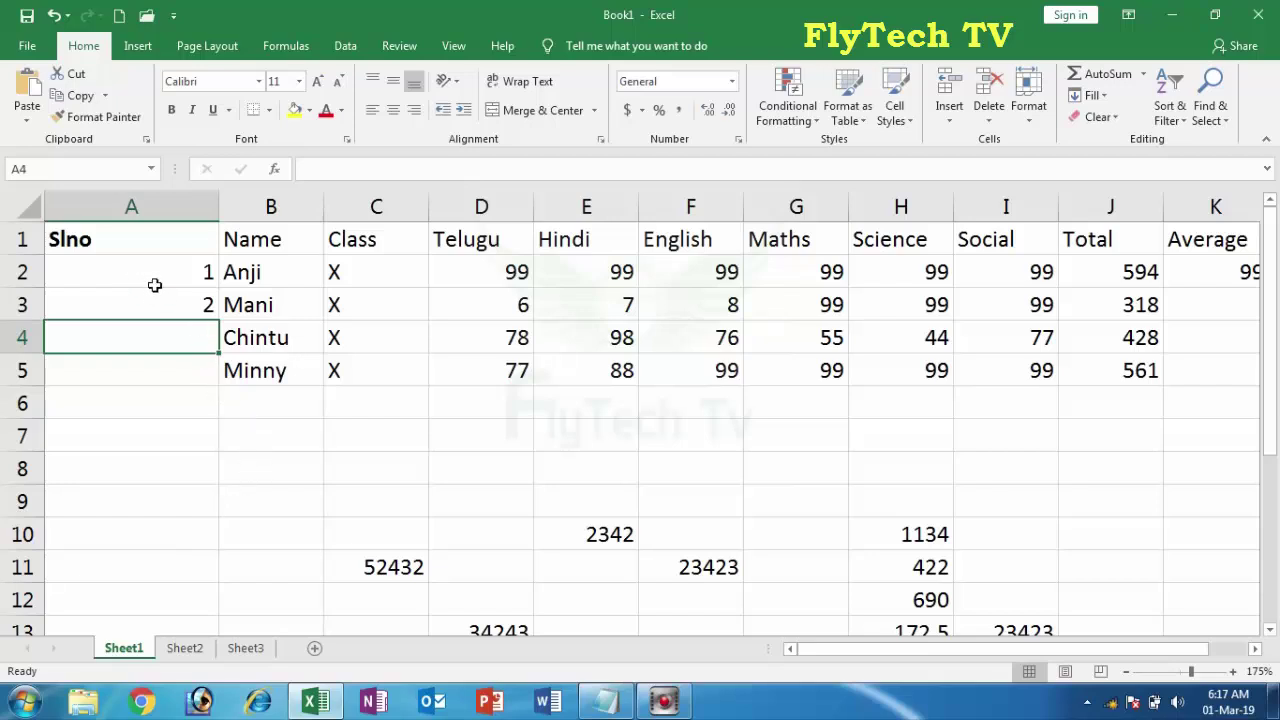
Fill the 1, 2 pattern down to row 11, then delete the extra numbers 3 to 10.
drag(129, 267, 133, 301)
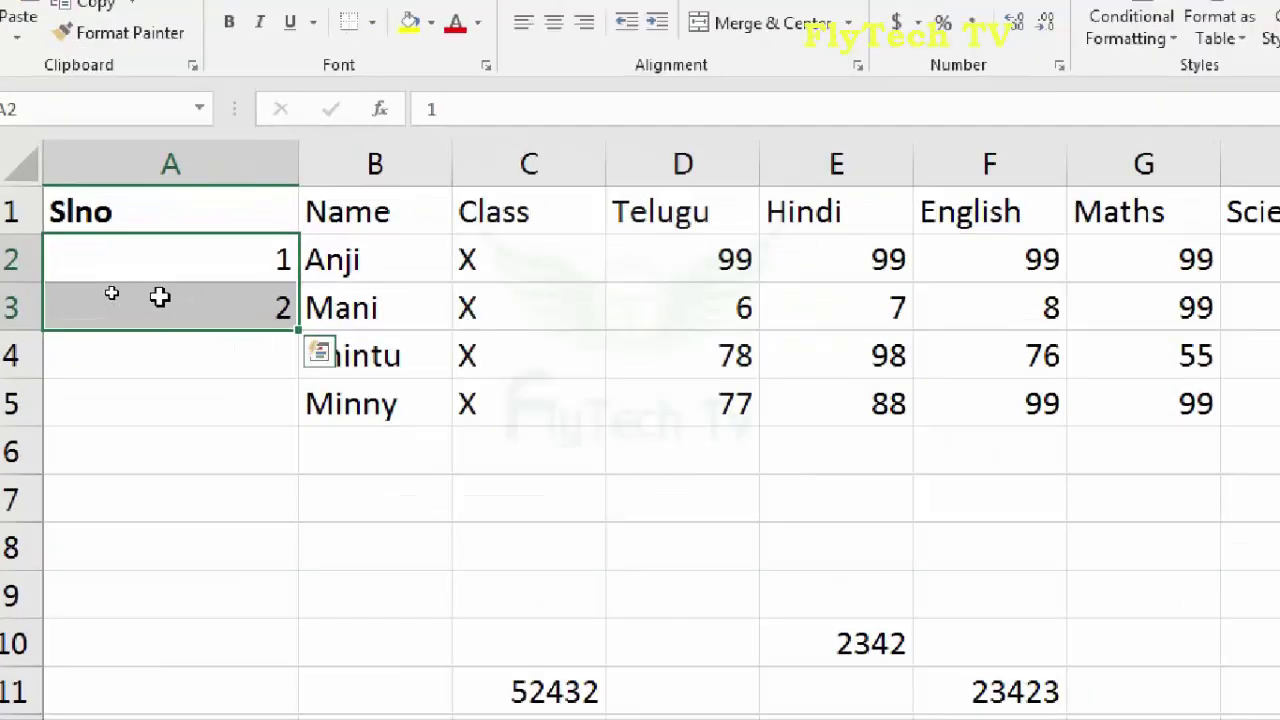
key(ctrl+q)
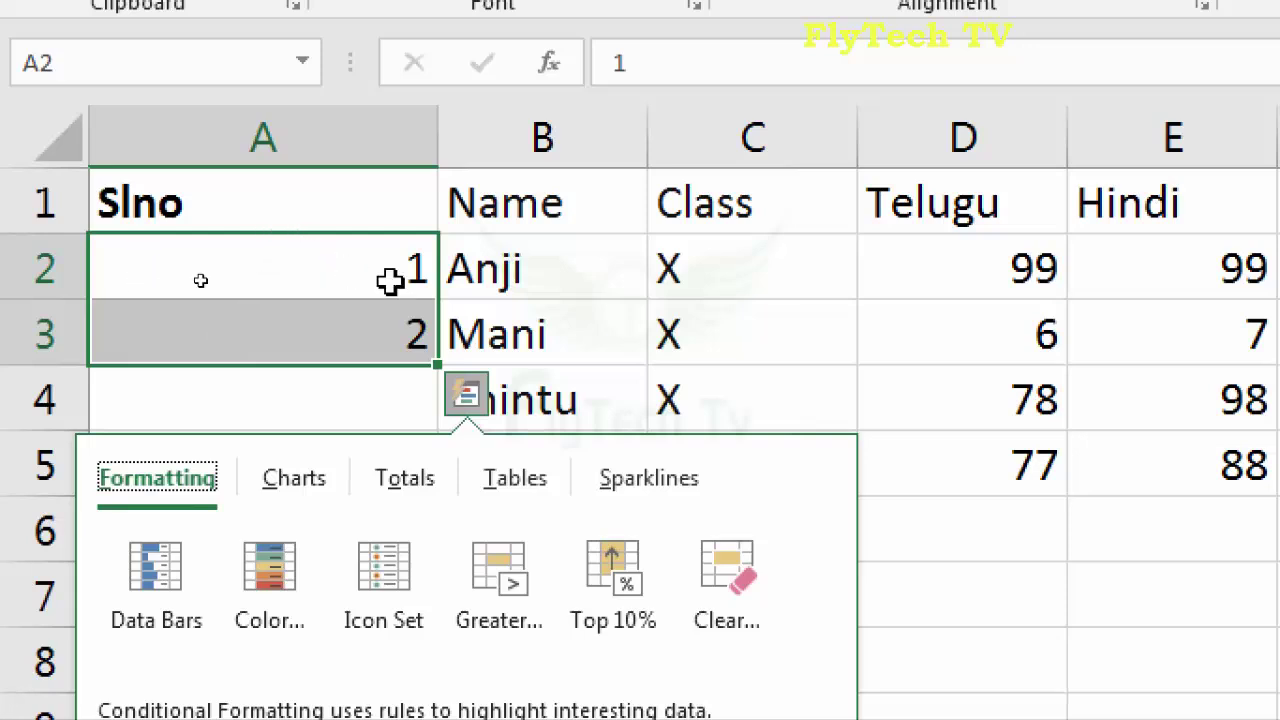
click(437, 366)
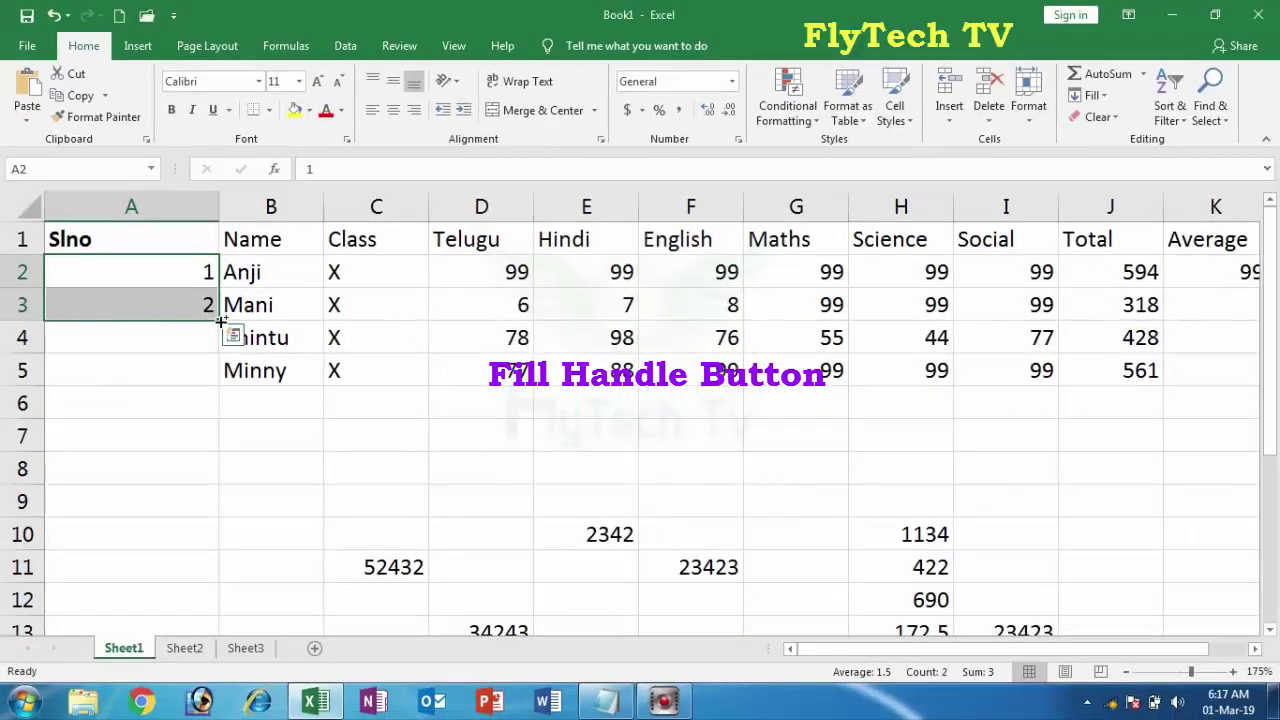
click(466, 393)
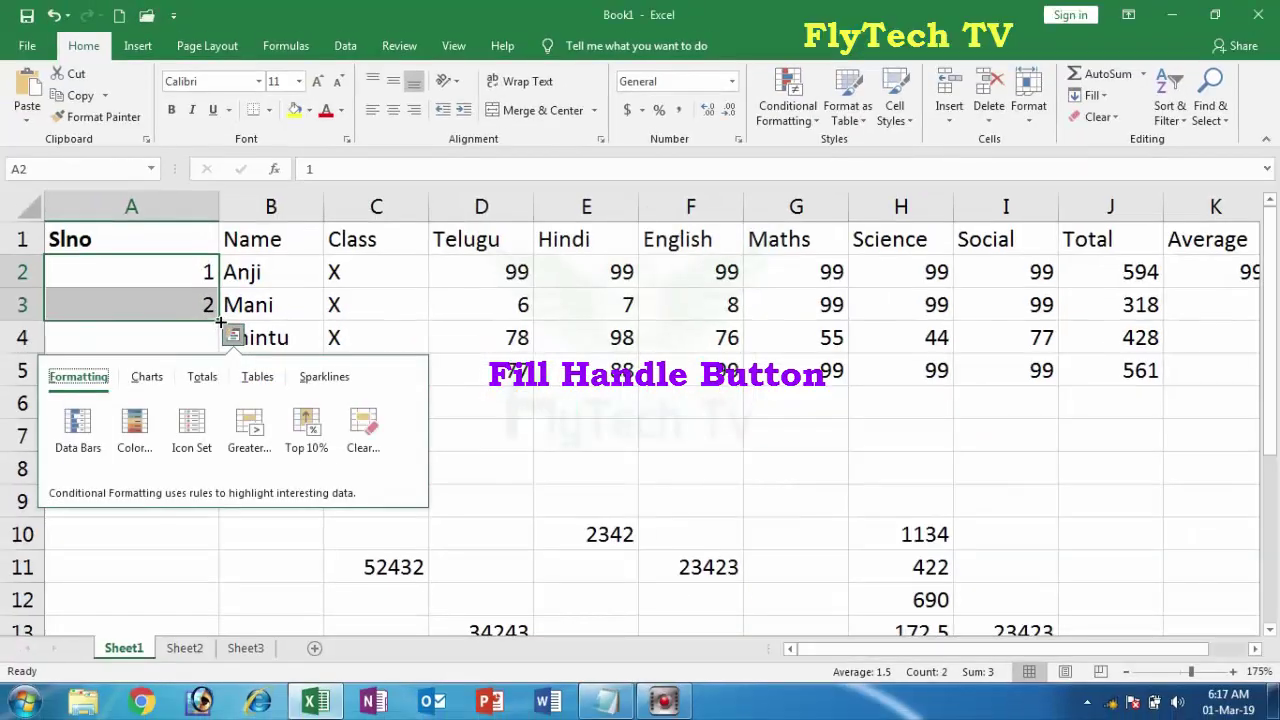
drag(220, 321, 200, 597)
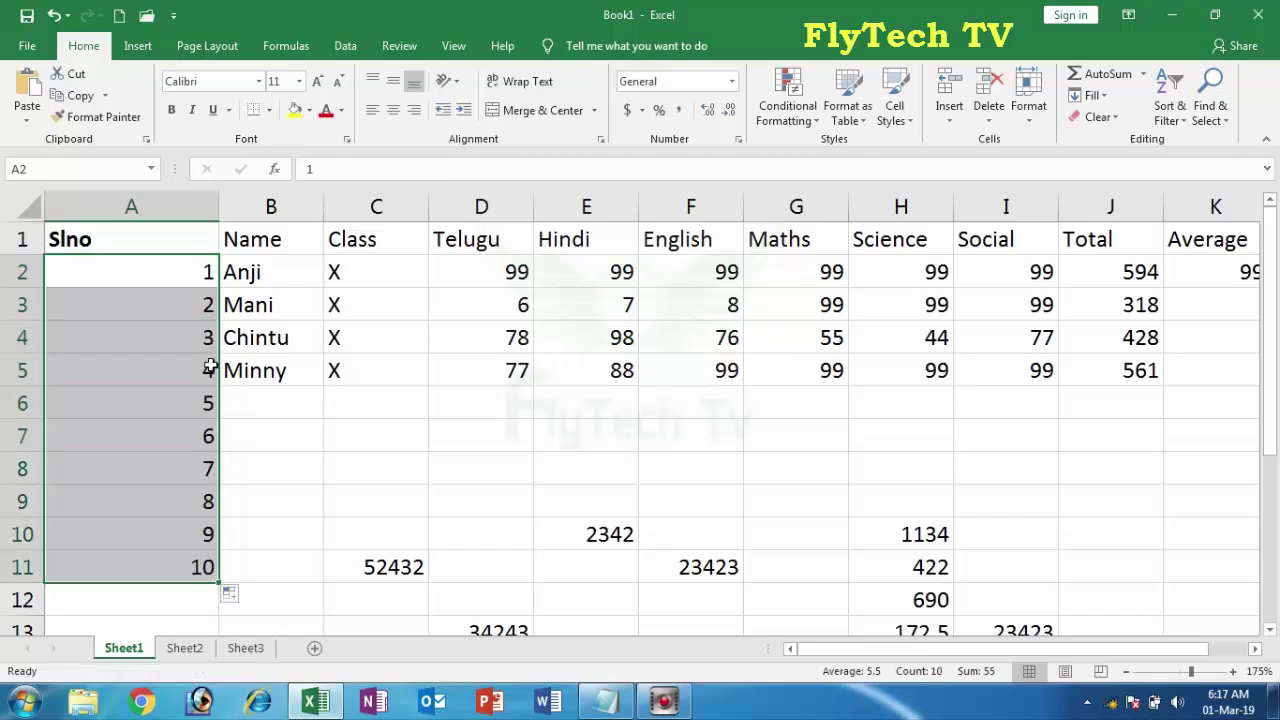
drag(192, 322, 194, 557)
key(Delete)
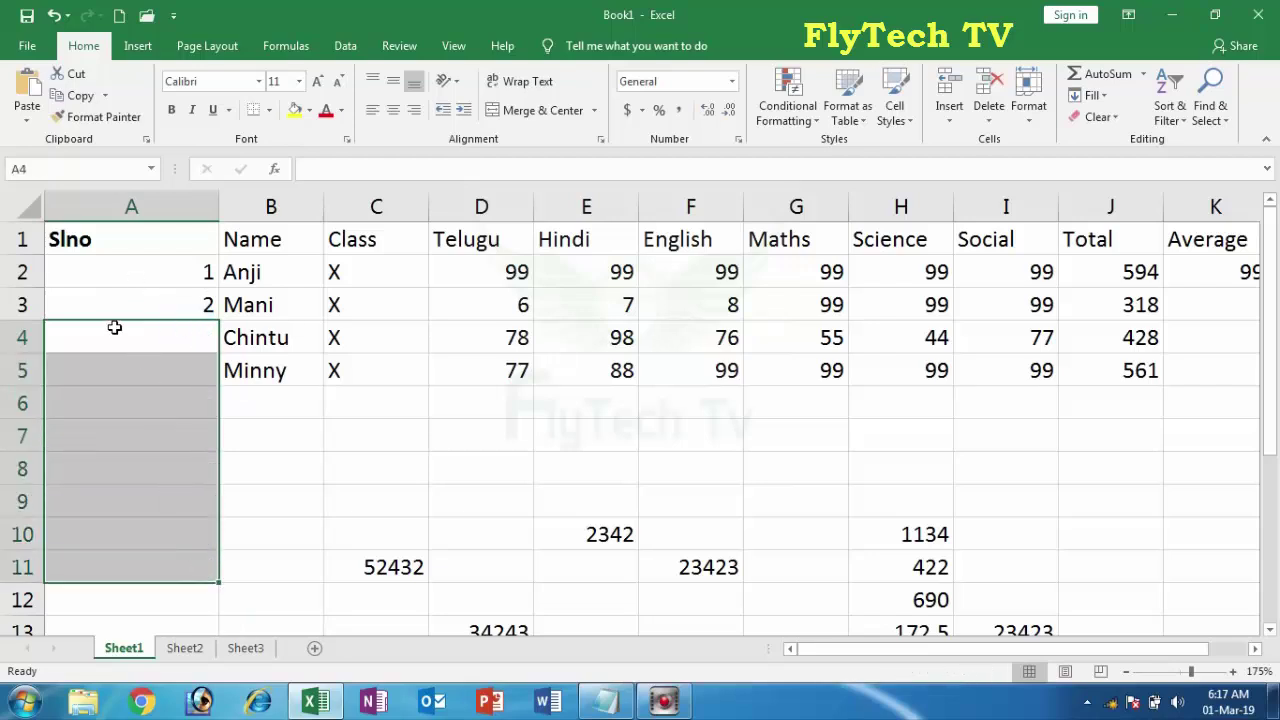
Clear the serial numbers below A2, leaving only the 1.
drag(141, 279, 216, 578)
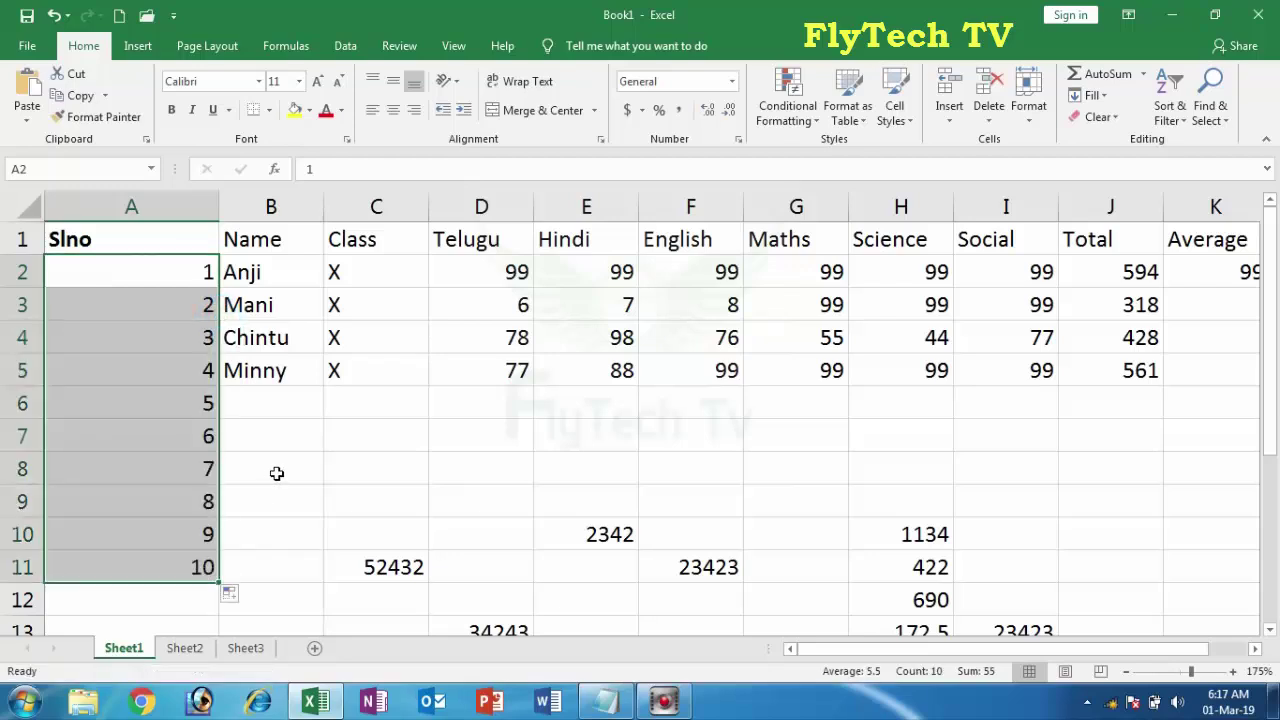
click(275, 470)
drag(166, 336, 165, 405)
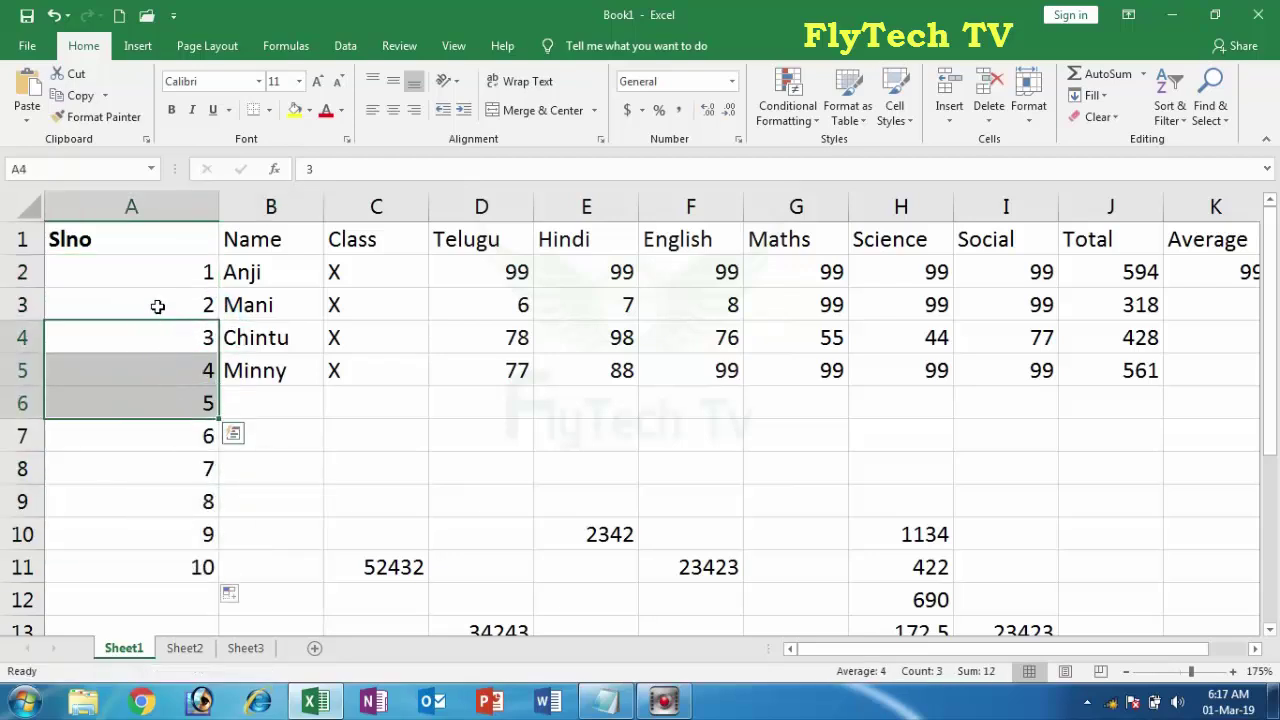
drag(157, 306, 157, 578)
key(Delete)
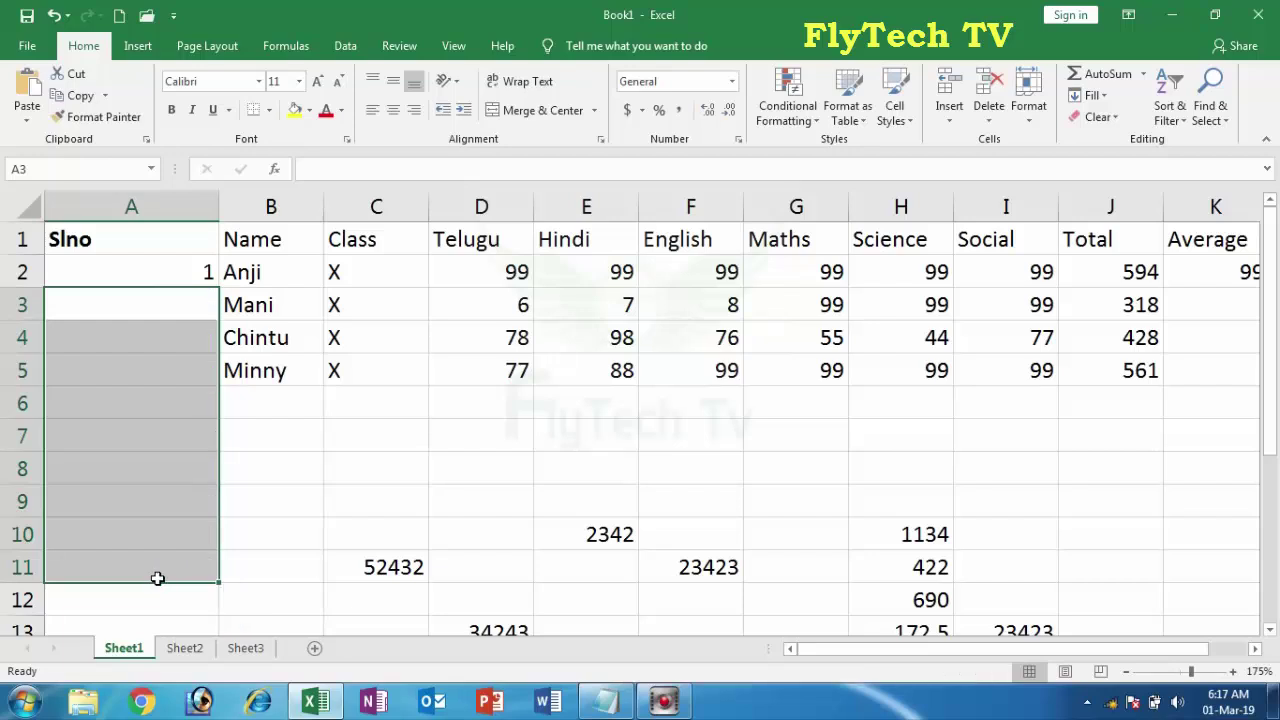
Drag A2's fill handle down to show it copies 1, then delete the copies.
click(150, 272)
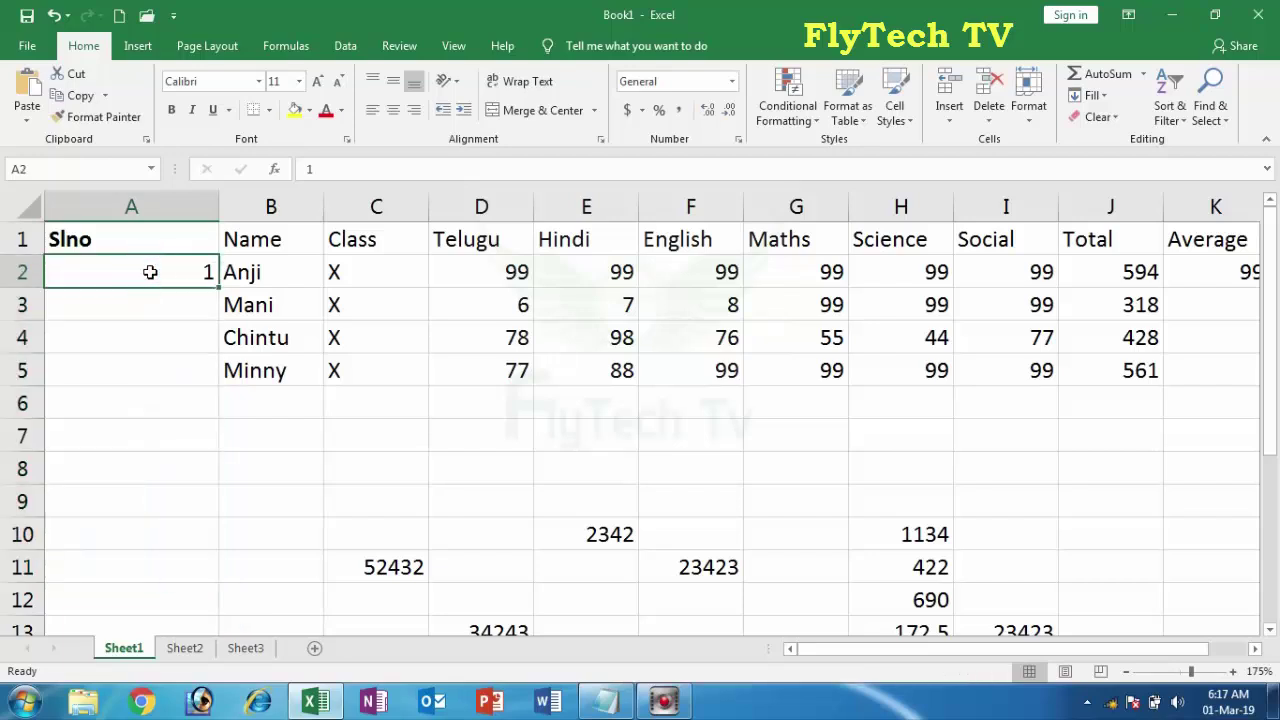
drag(221, 287, 211, 440)
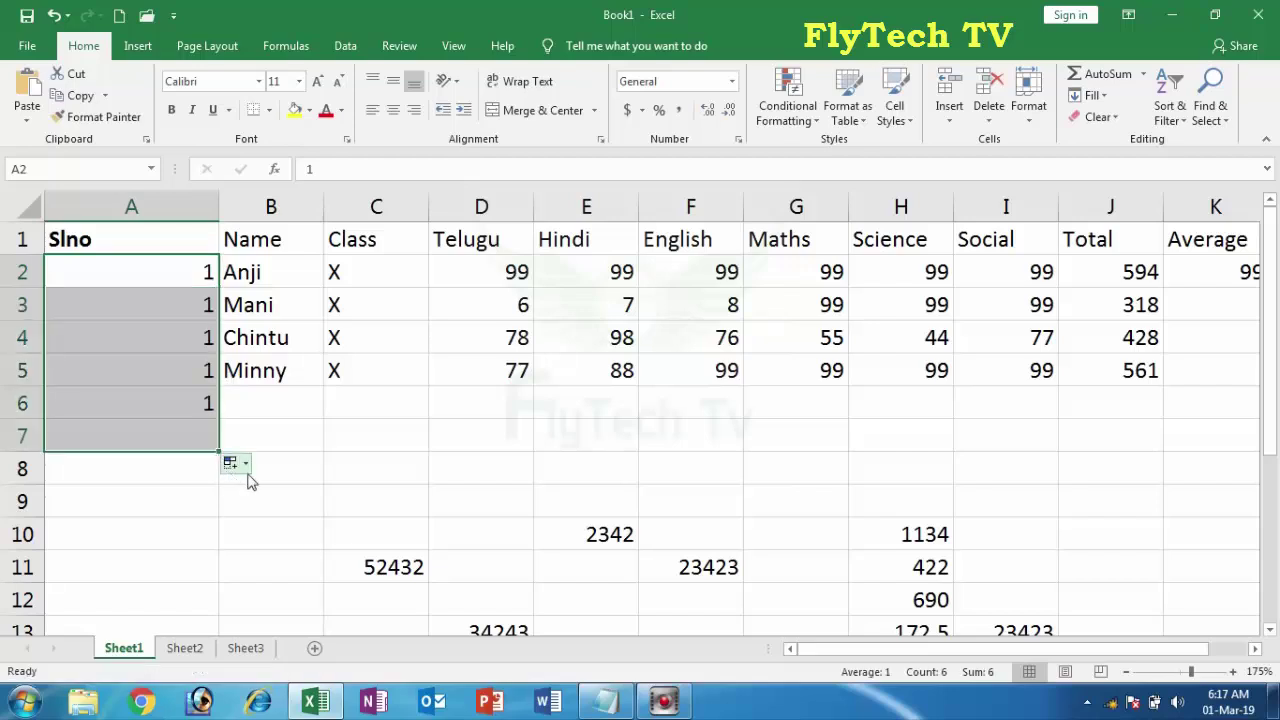
click(286, 436)
drag(157, 297, 182, 455)
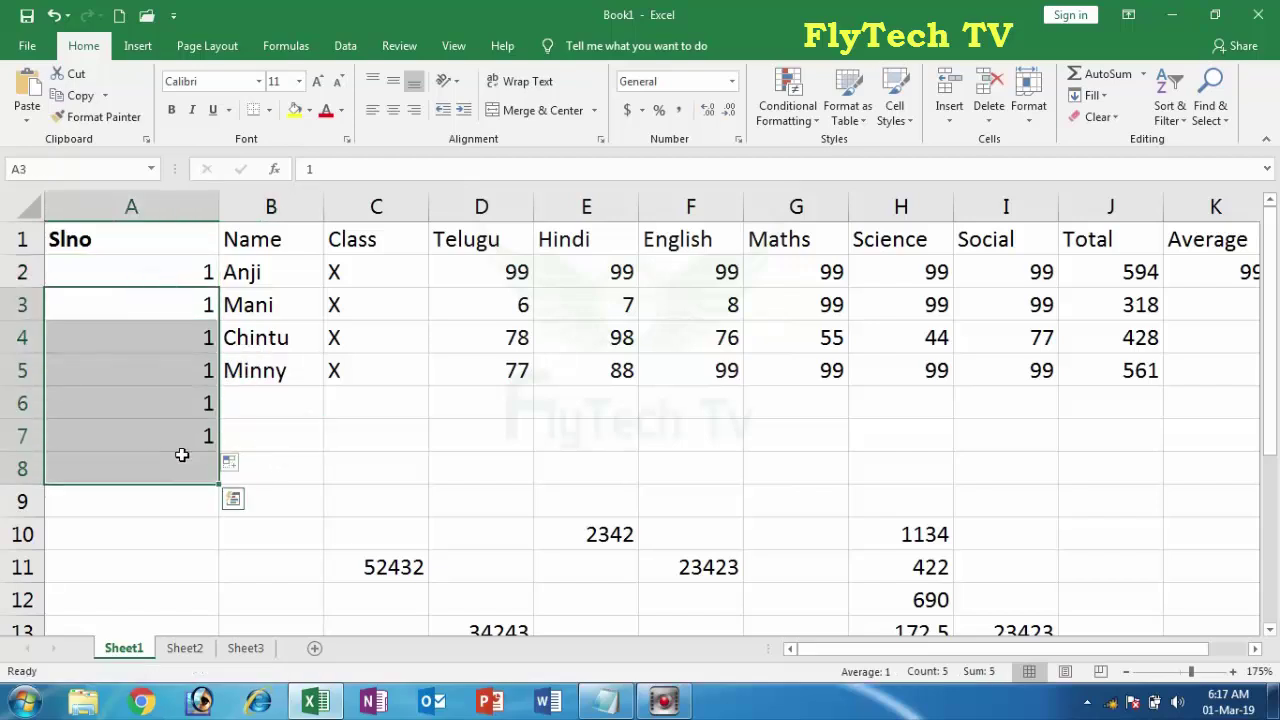
key(Delete)
Ctrl-drag A2's fill handle to make a 1–10 series, then clear A4:A14.
click(155, 270)
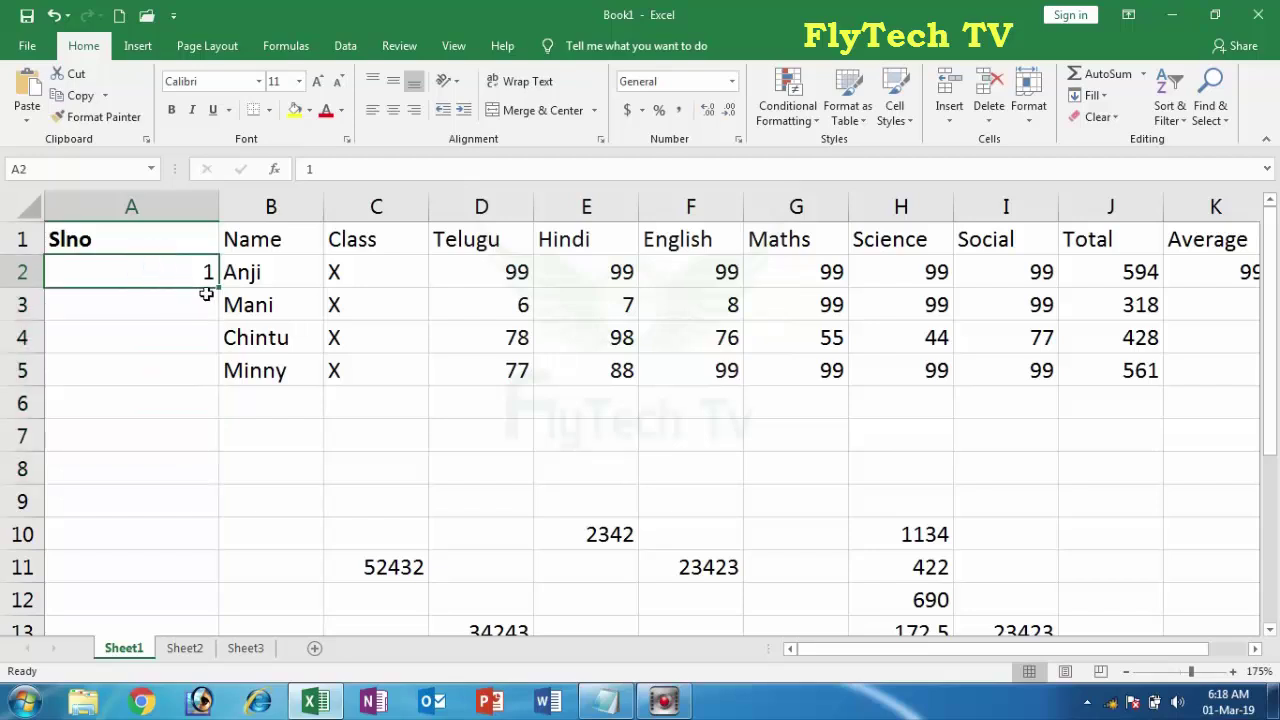
key(ctrl)
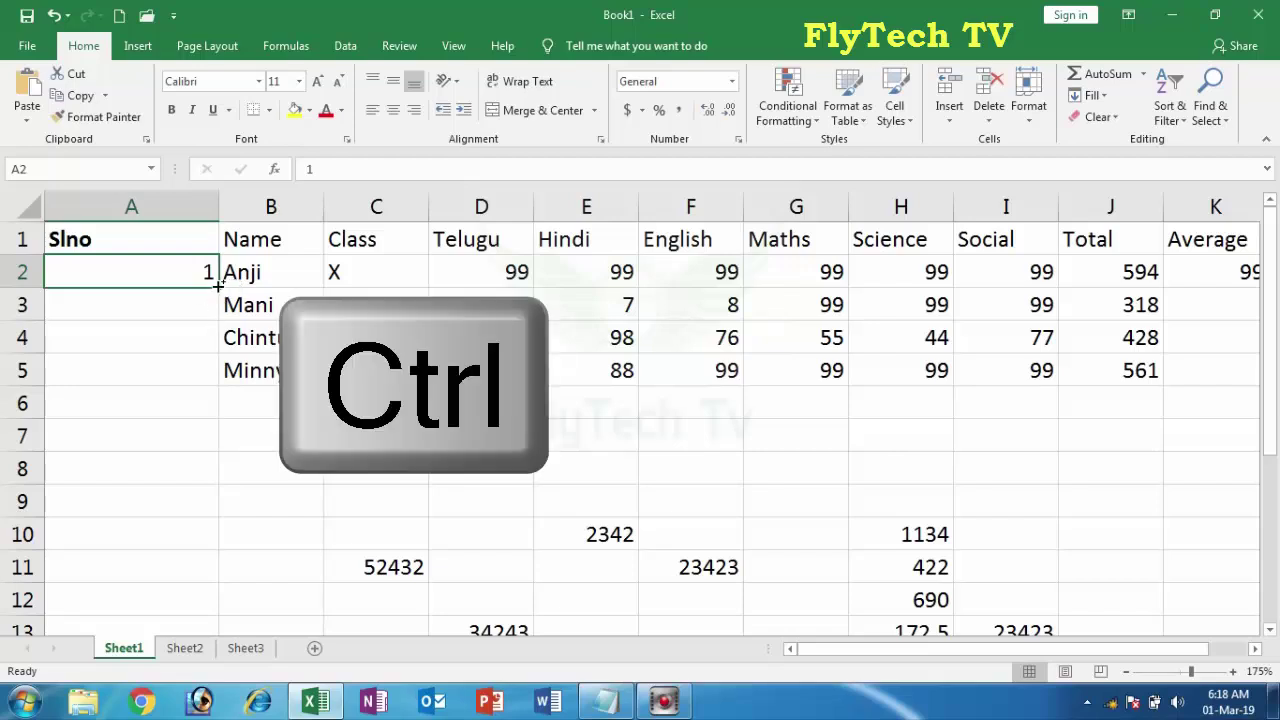
drag(217, 286, 195, 578)
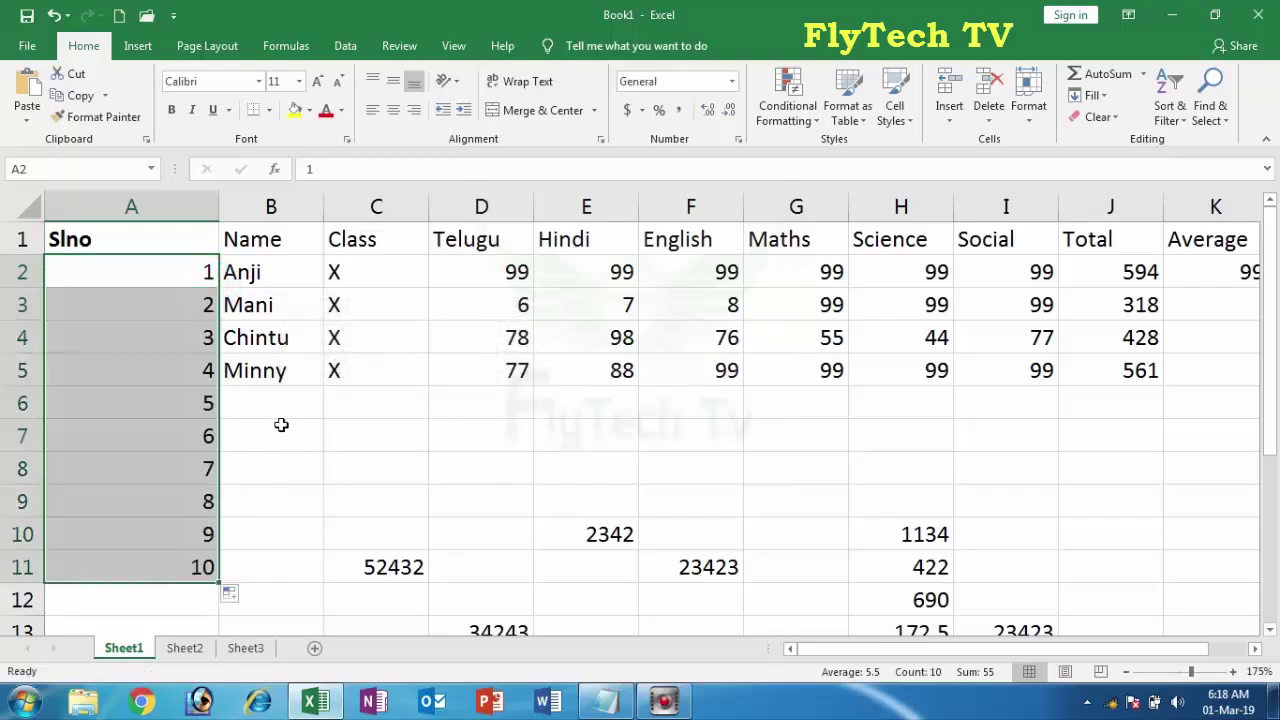
click(281, 425)
drag(177, 337, 177, 603)
key(Delete)
scroll(229, 514, up, 1)
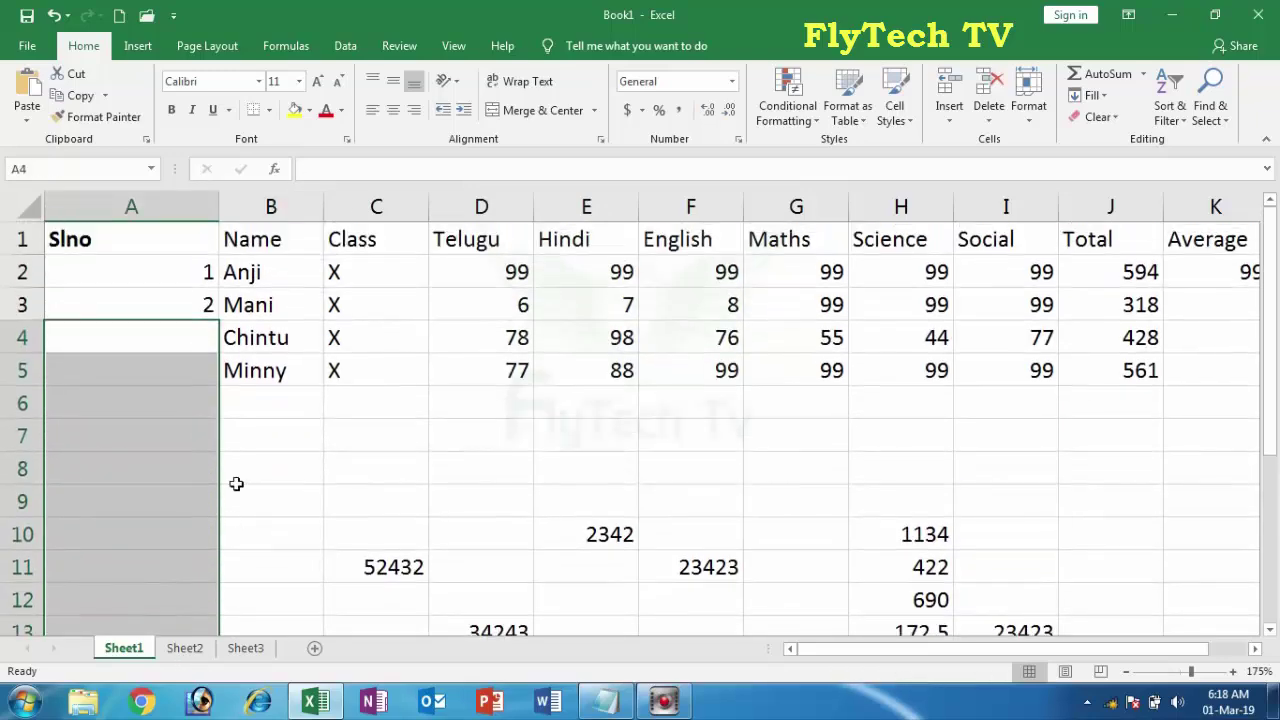
Type filler text 'dfsafd' and 'safd…' into B6 and the cell below.
click(226, 392)
text(dfsafd)
key(Return)
text(safd)
key(Return)
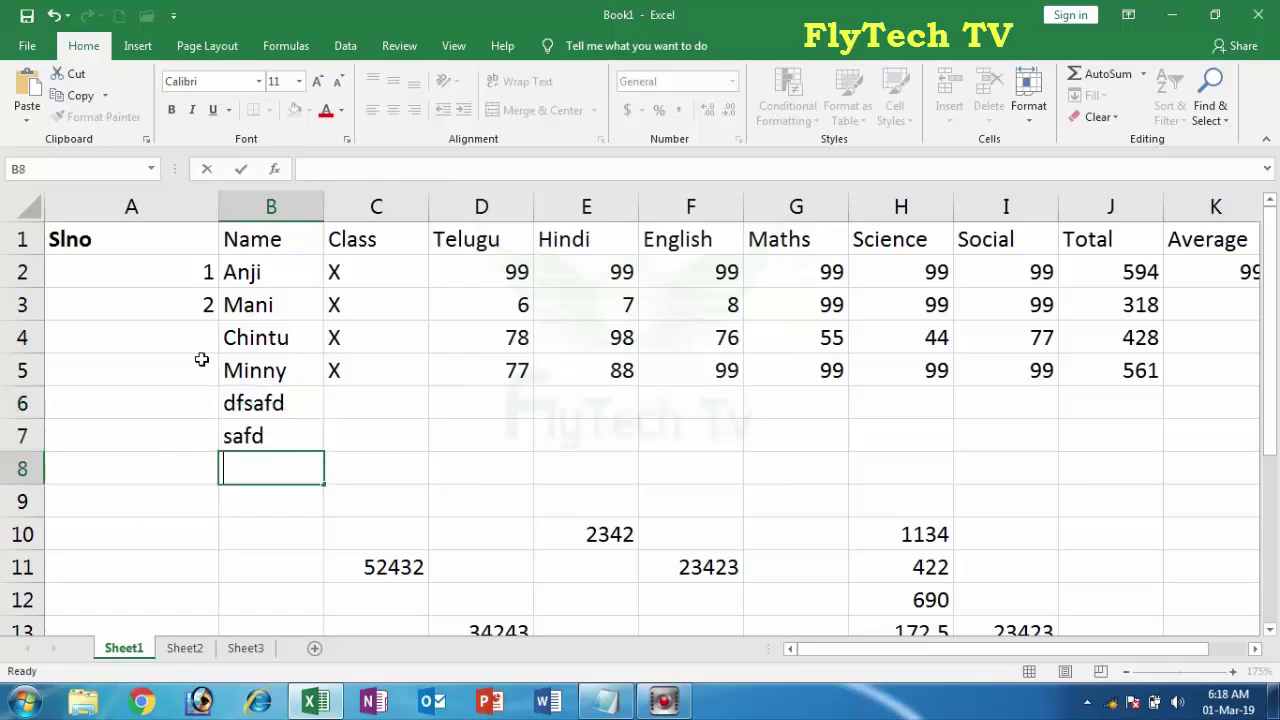
text(safd dfsafd sadf sa dfsafd sadf)
scroll(210, 360, up, 1)
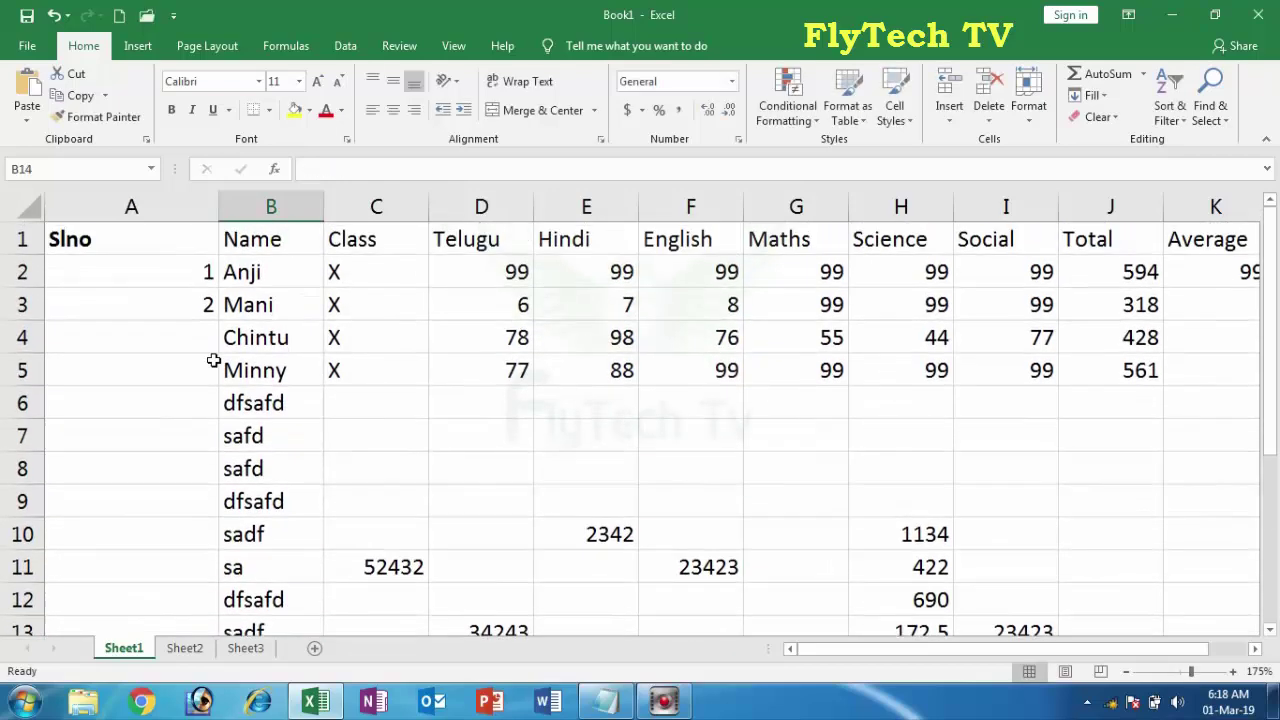
Double-click the fill handle of A2:A3 to number Slno 1–12 down to row 13.
drag(176, 276, 200, 312)
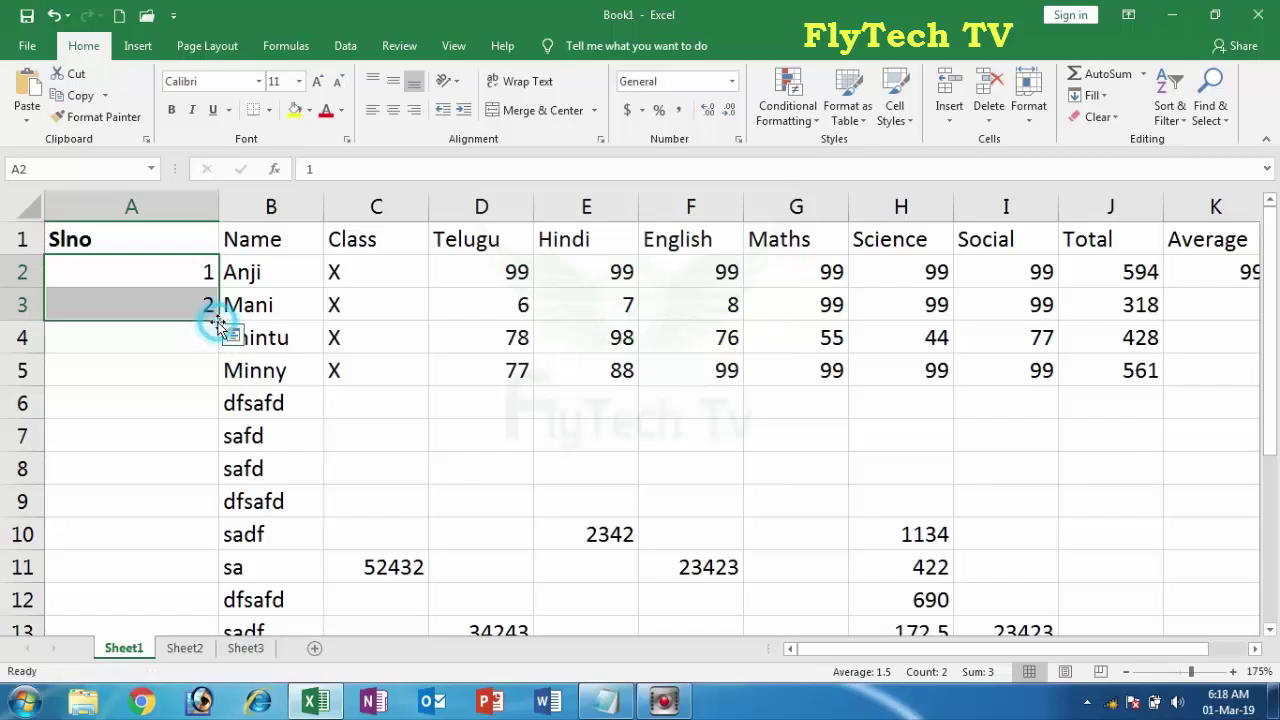
double_click(219, 321)
scroll(229, 460, down, 2)
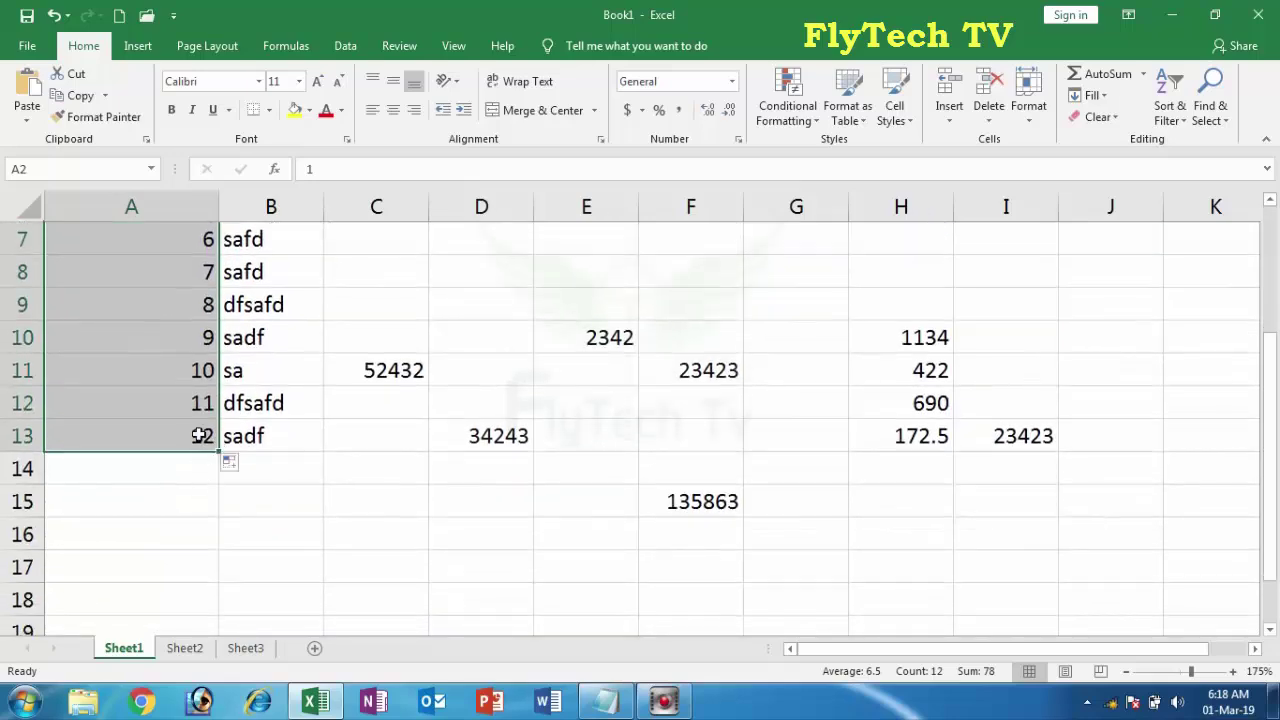
scroll(207, 449, up, 2)
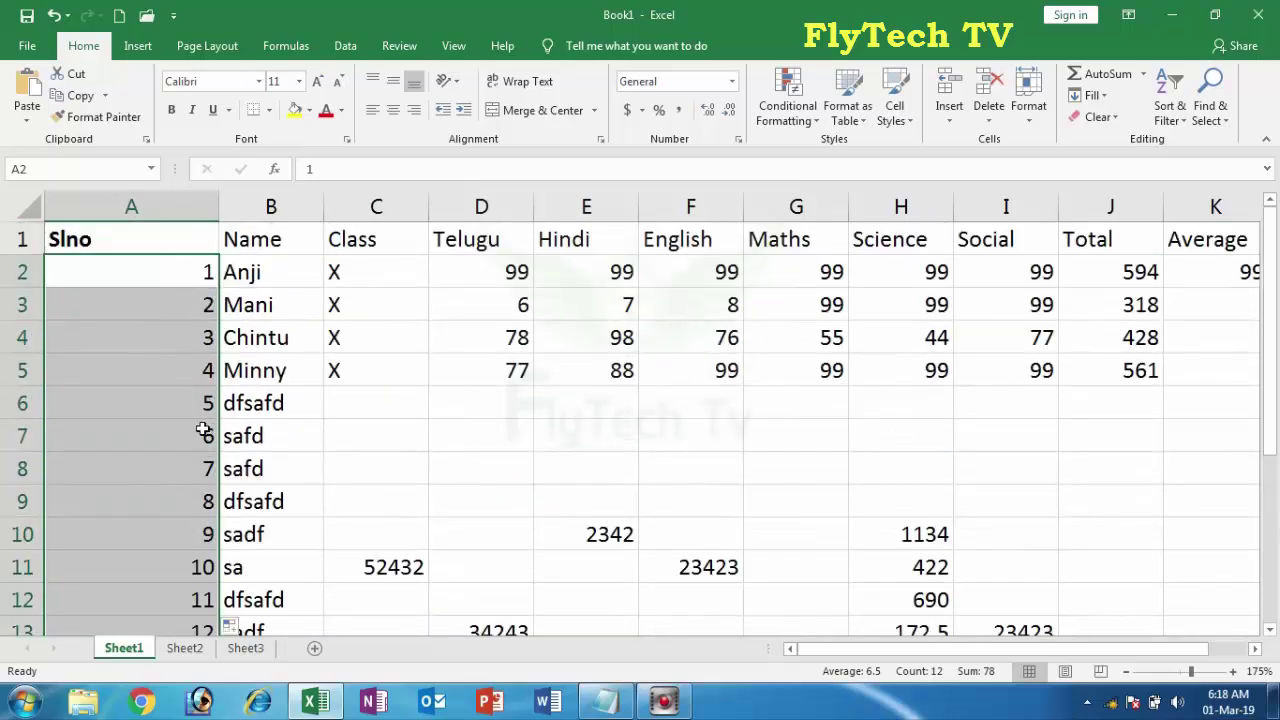
Enter 1 and 2 in A15:B15 and drag the series across to E15.
scroll(197, 460, down, 3)
click(151, 404)
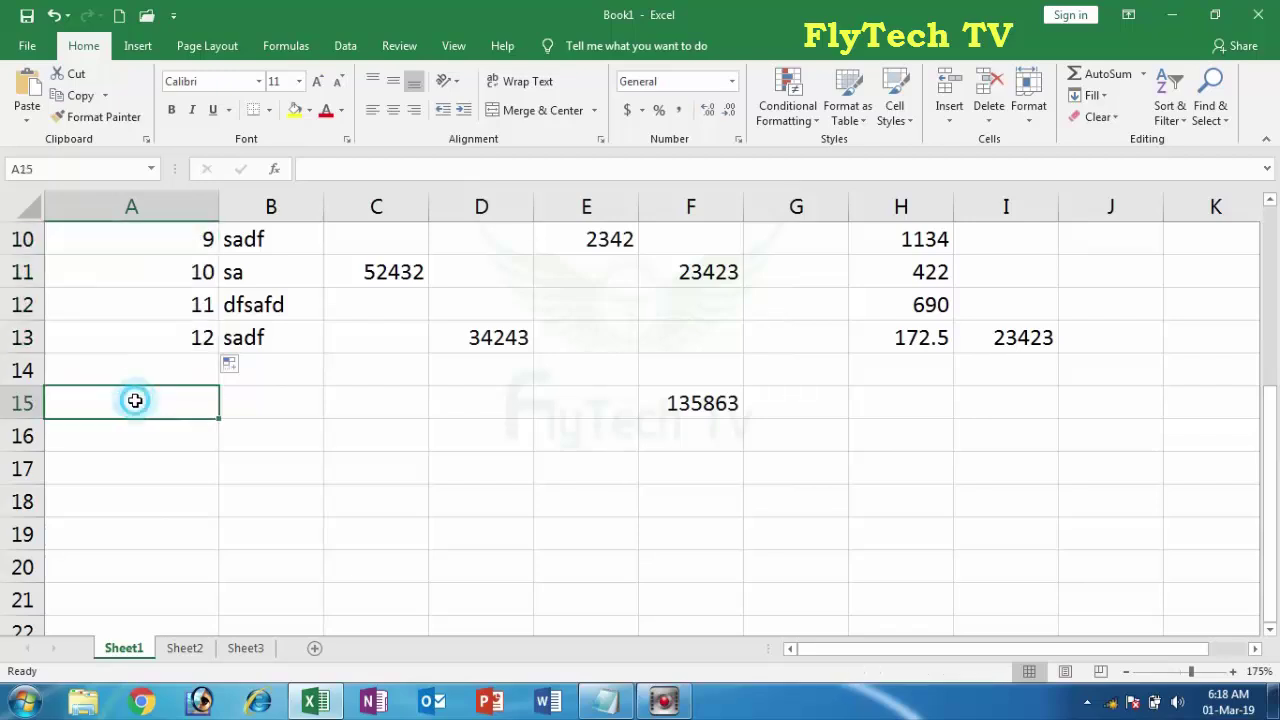
text(1)
click(257, 406)
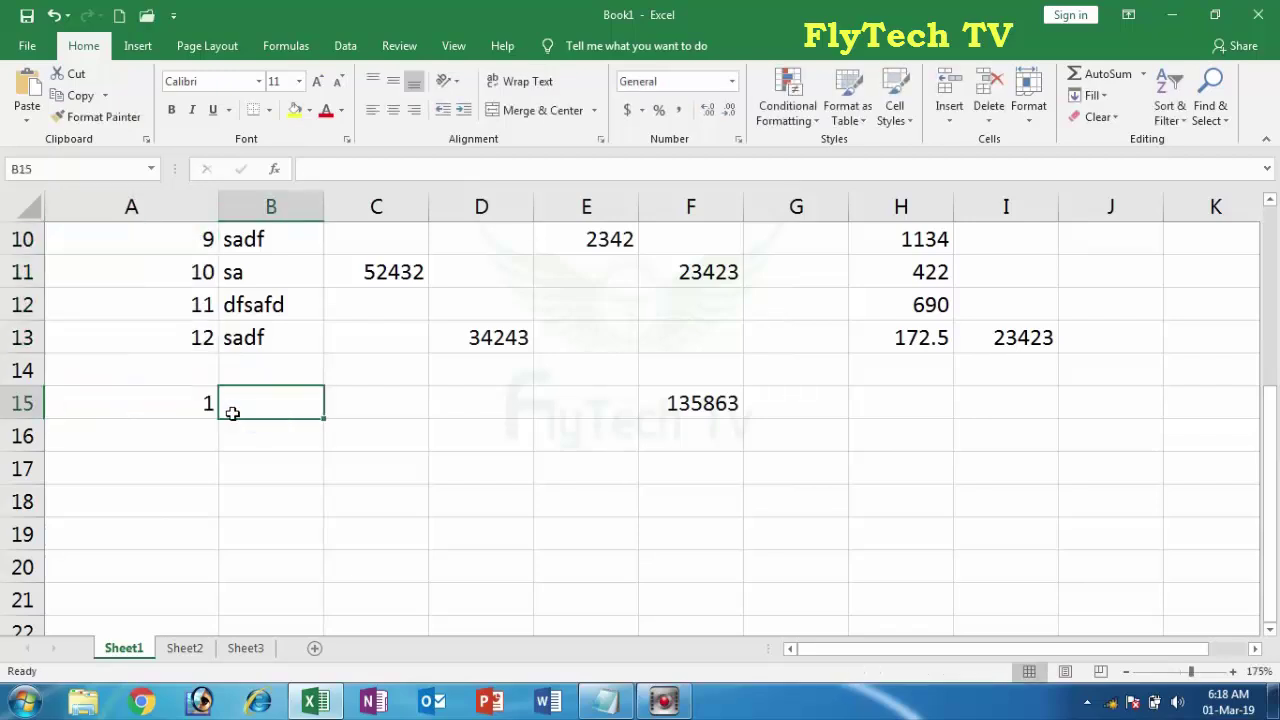
text(2)
click(351, 407)
click(153, 406)
drag(153, 406, 582, 434)
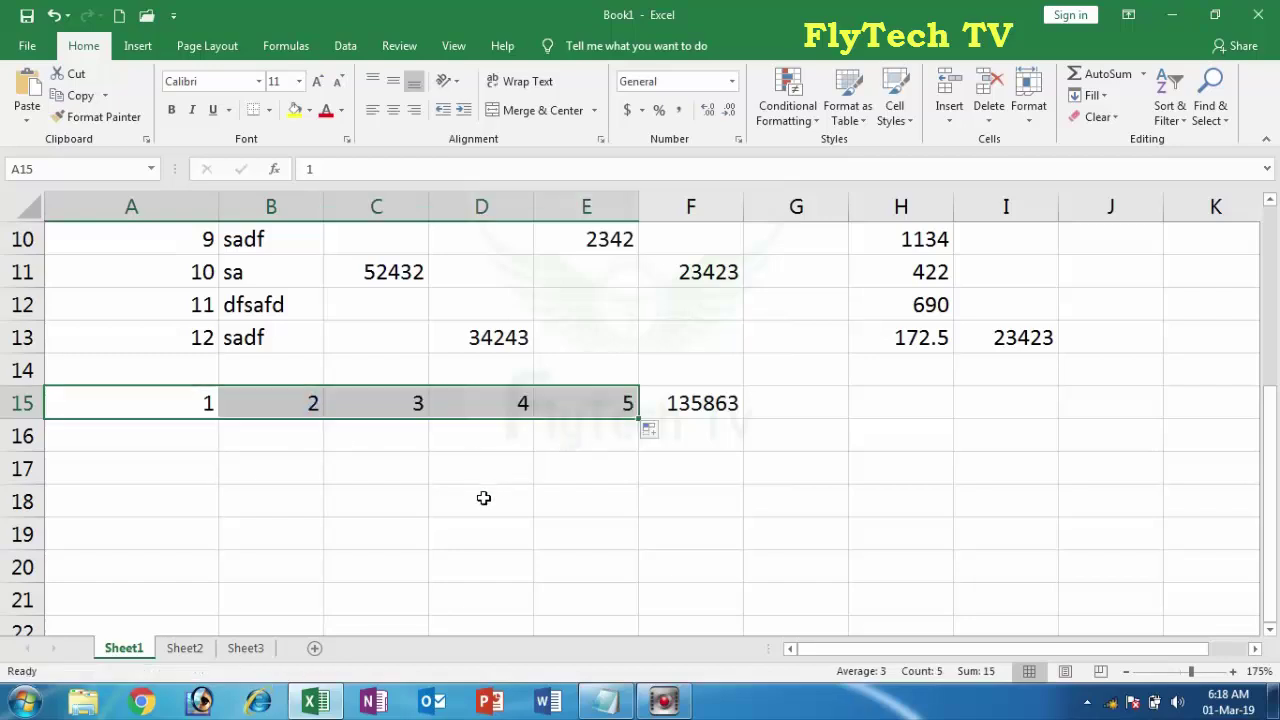
scroll(482, 497, up, 3)
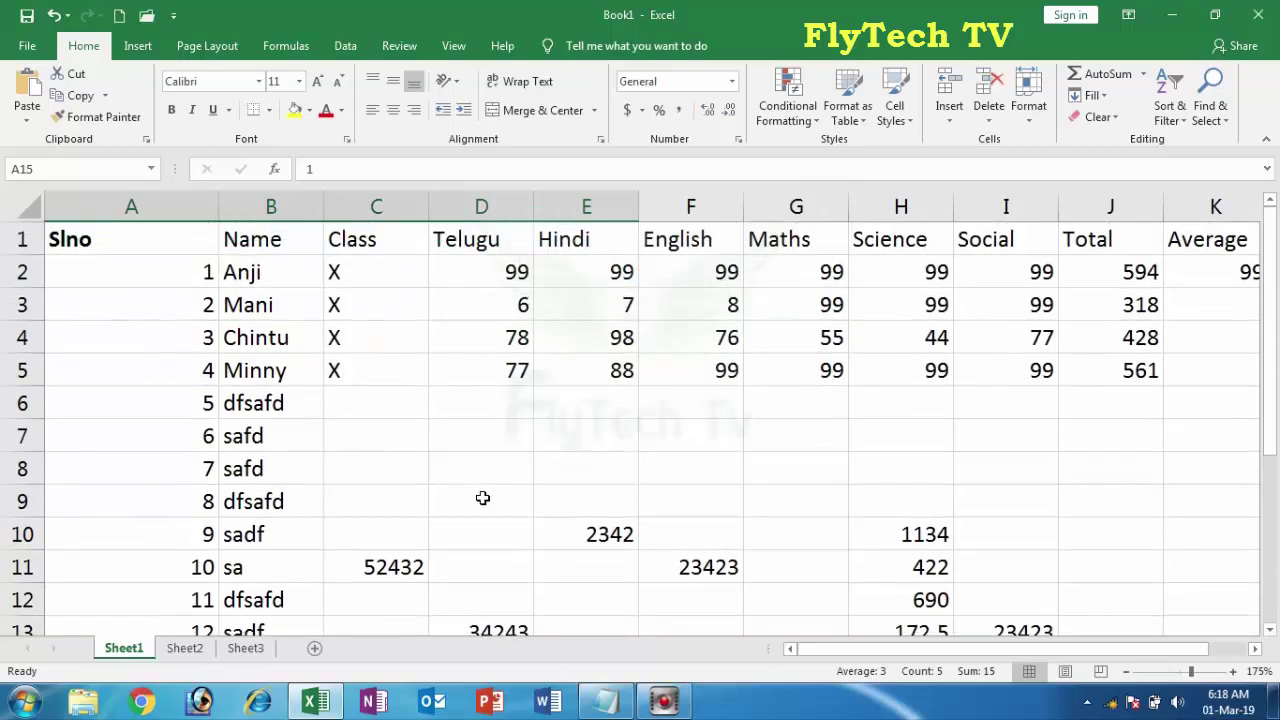
Clear the totals and averages in J3:K5.
click(480, 464)
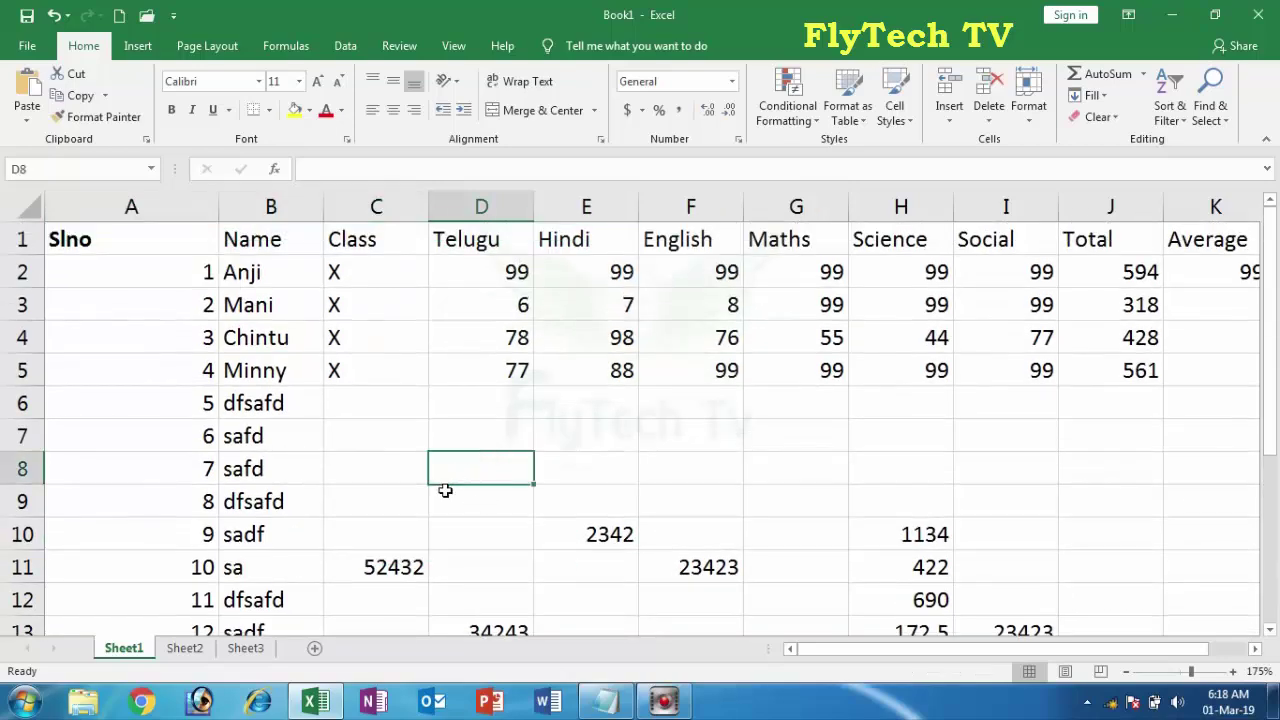
drag(818, 648, 975, 651)
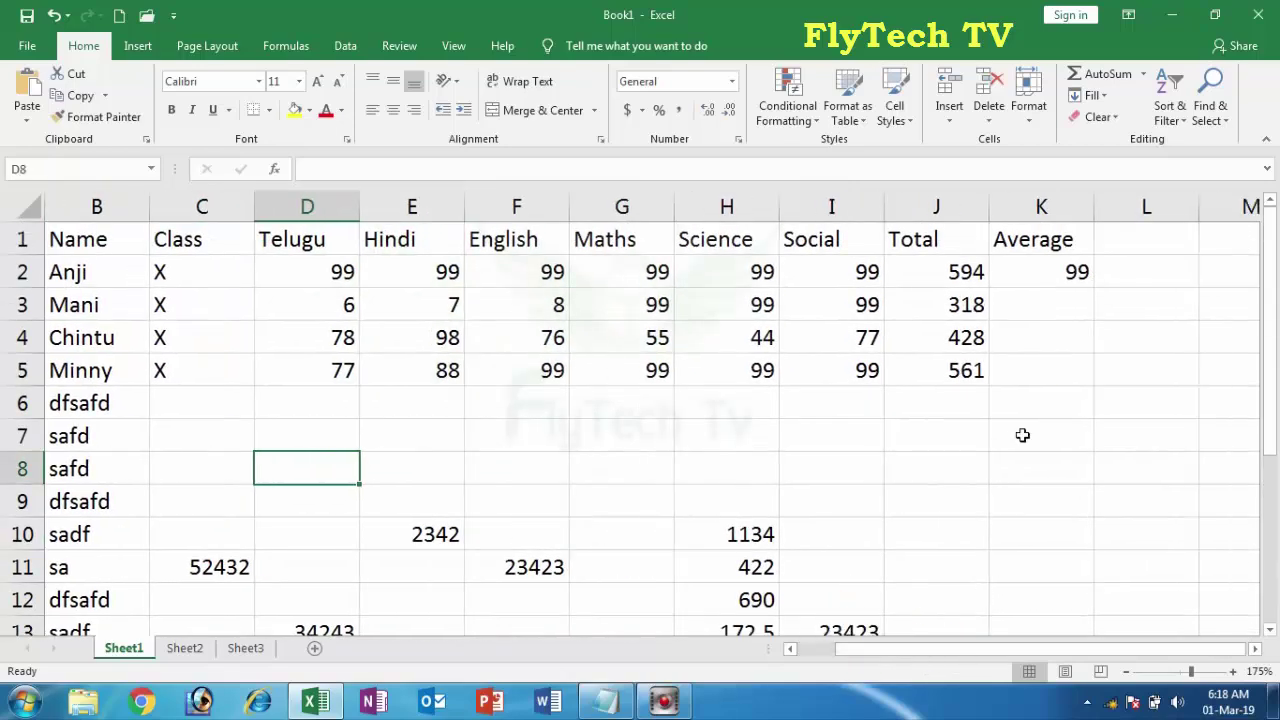
drag(948, 308, 994, 387)
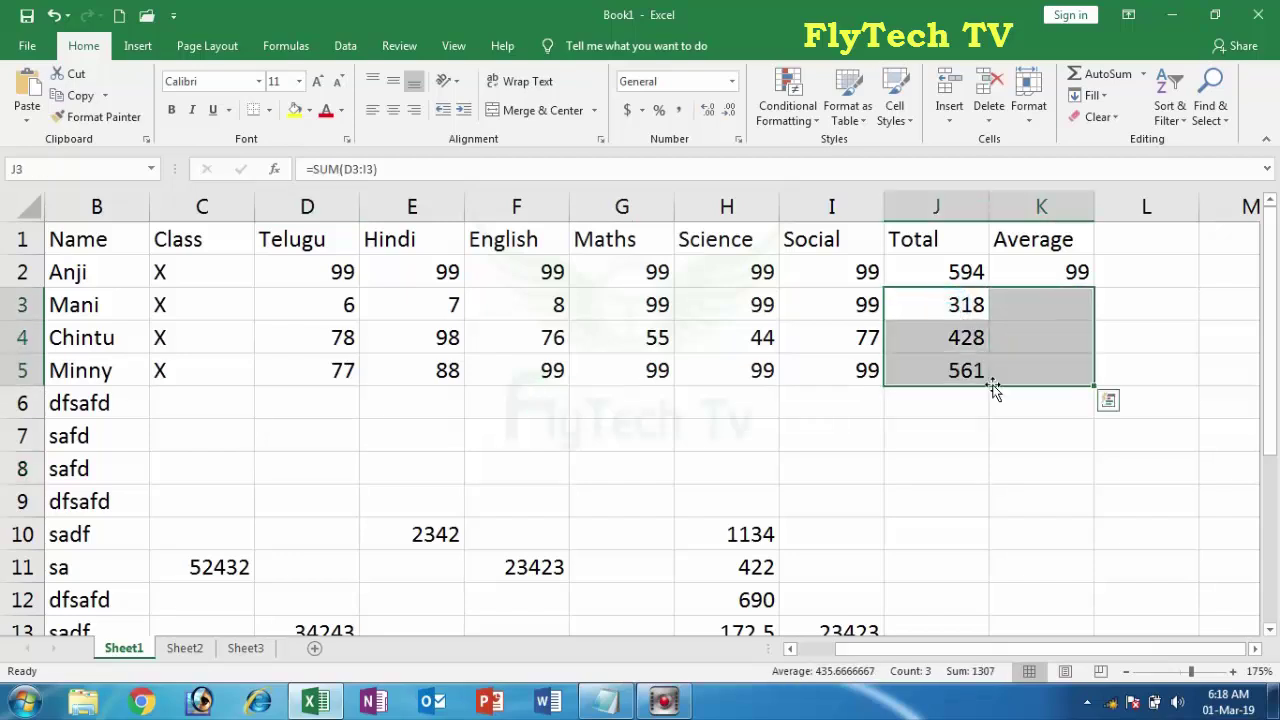
key(Delete)
Drag the J2 and K2 formulas down to row 5, then clear those copies again.
click(958, 280)
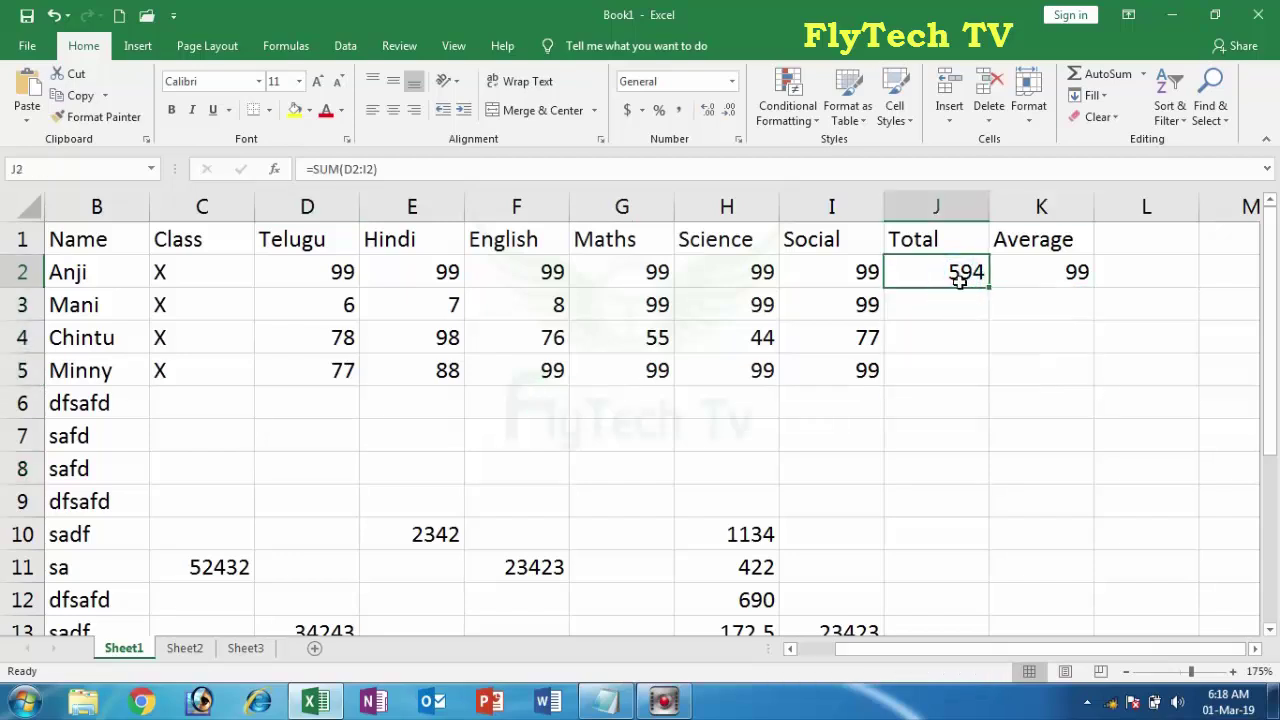
drag(988, 289, 977, 380)
click(1066, 284)
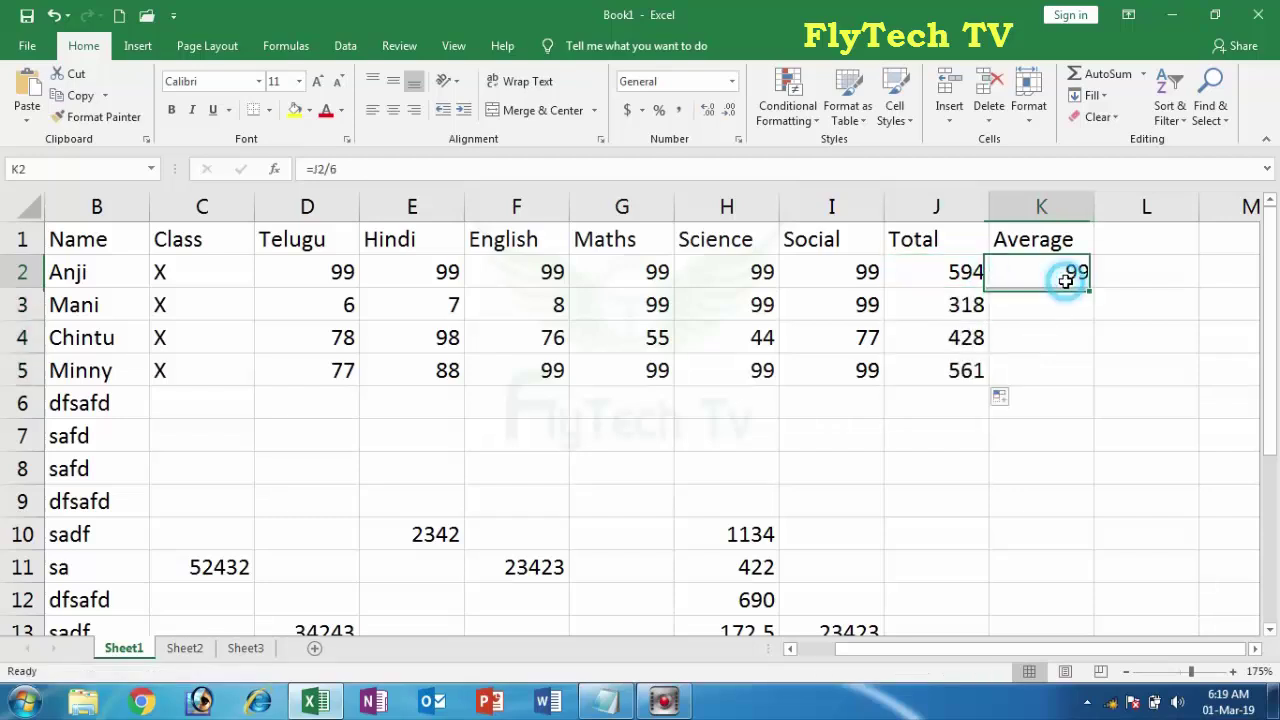
drag(1097, 289, 1086, 390)
click(1020, 434)
drag(966, 304, 1060, 366)
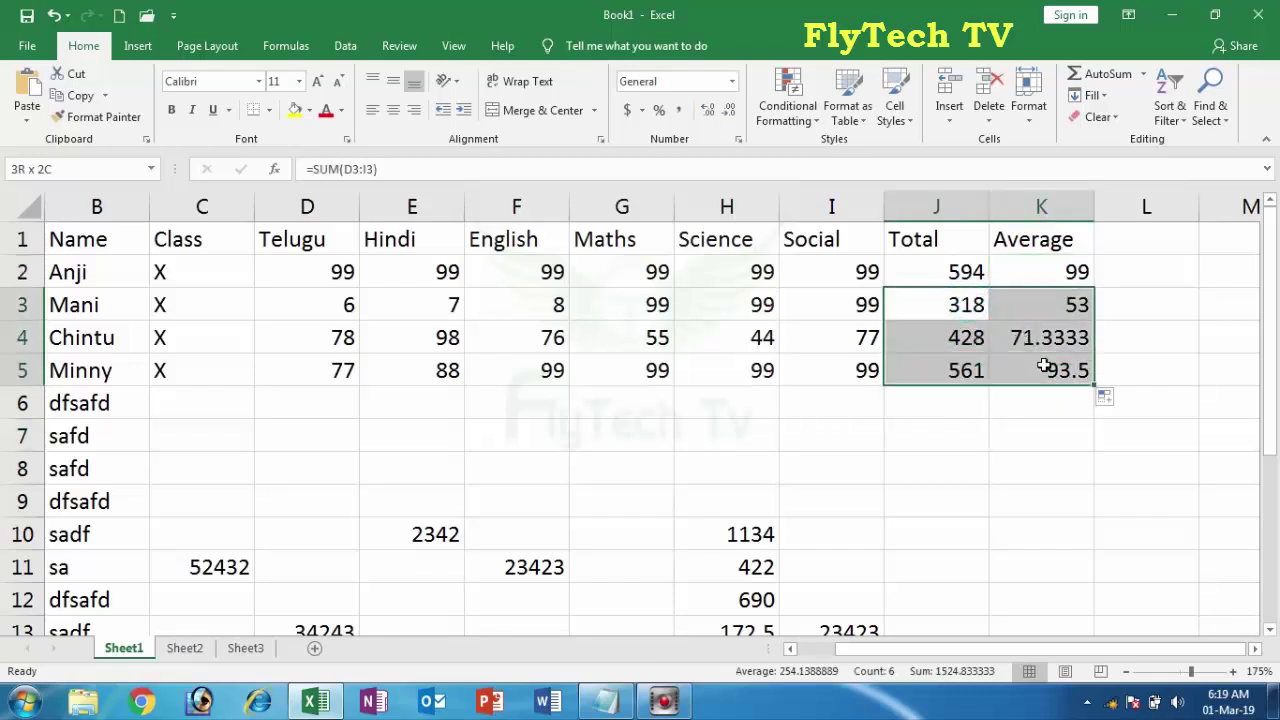
key(Delete)
Fill J2:K2 down together, then clear rows 3–5 once more.
drag(954, 272, 1072, 388)
click(1025, 454)
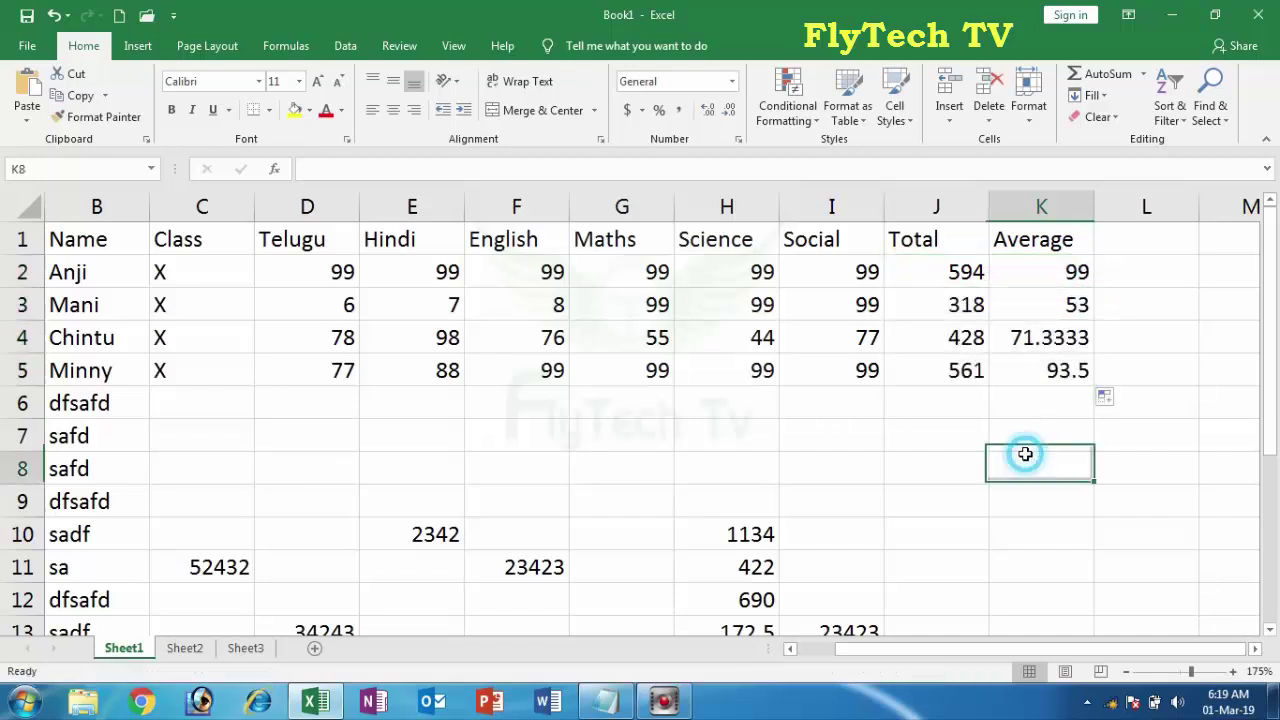
drag(957, 300, 1052, 370)
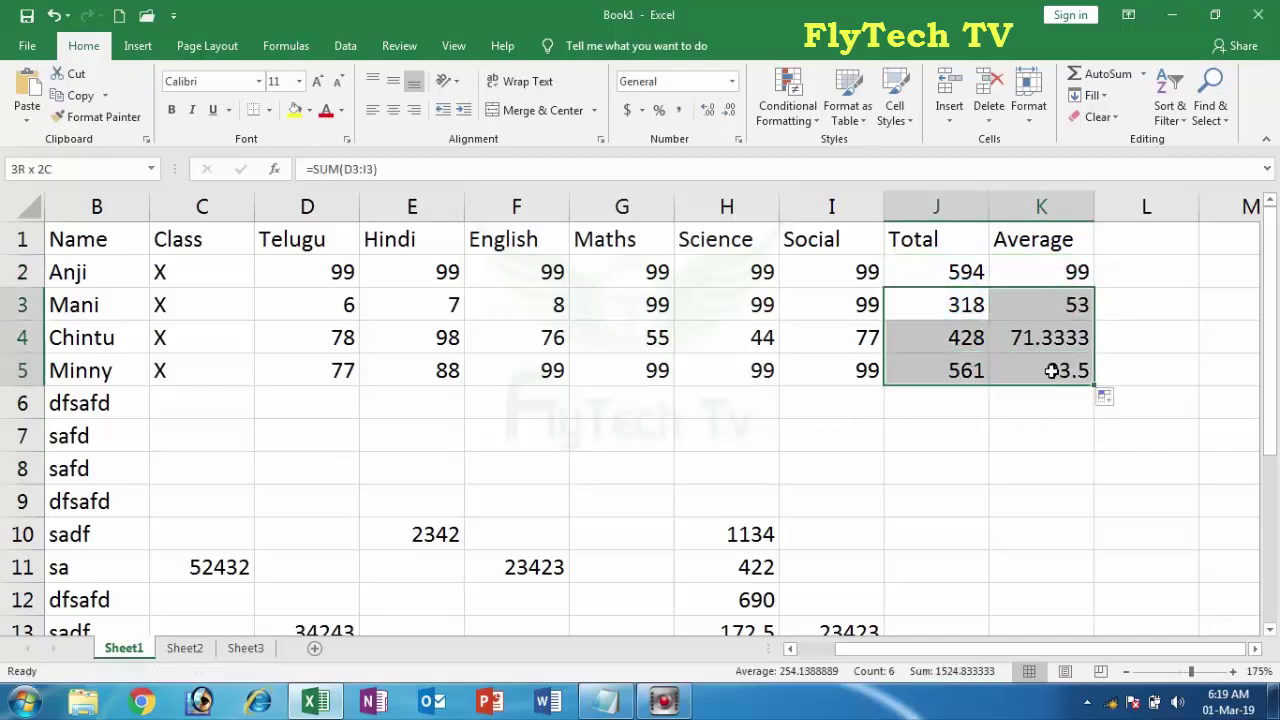
key(Delete)
Double-click the J2:K2 fill handle to copy Total and Average through row 13.
click(925, 280)
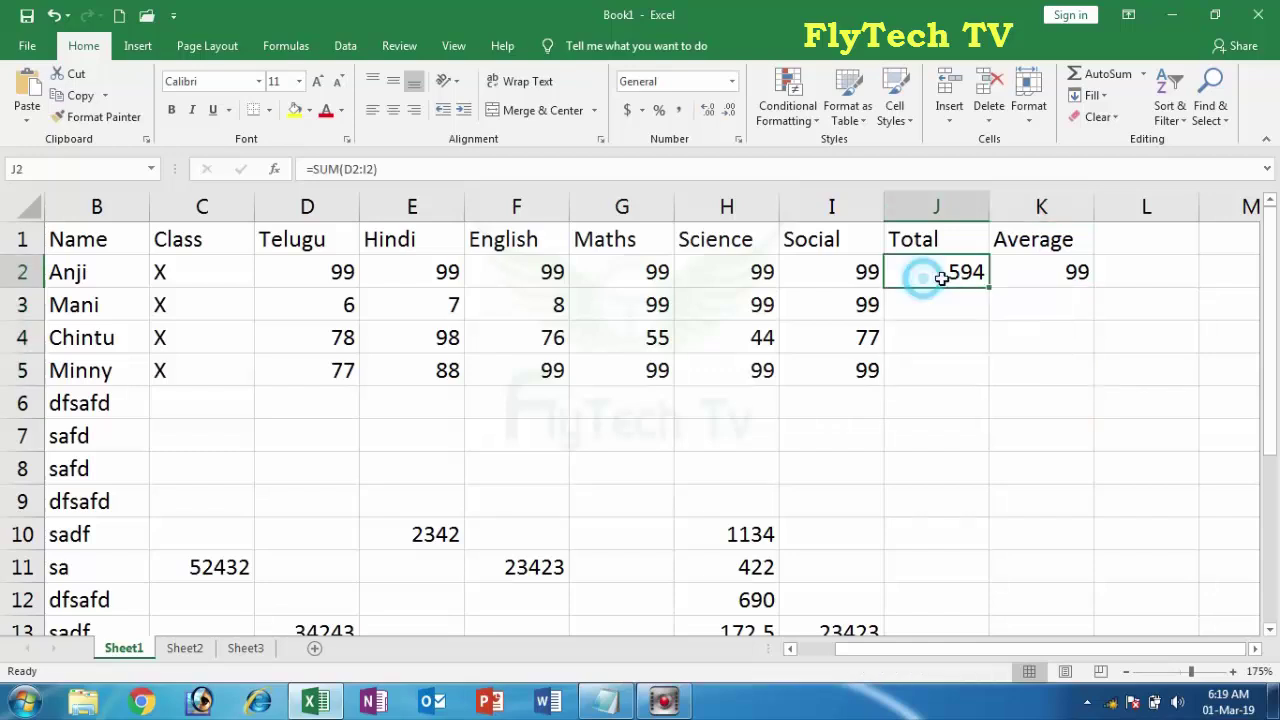
drag(941, 278, 1037, 277)
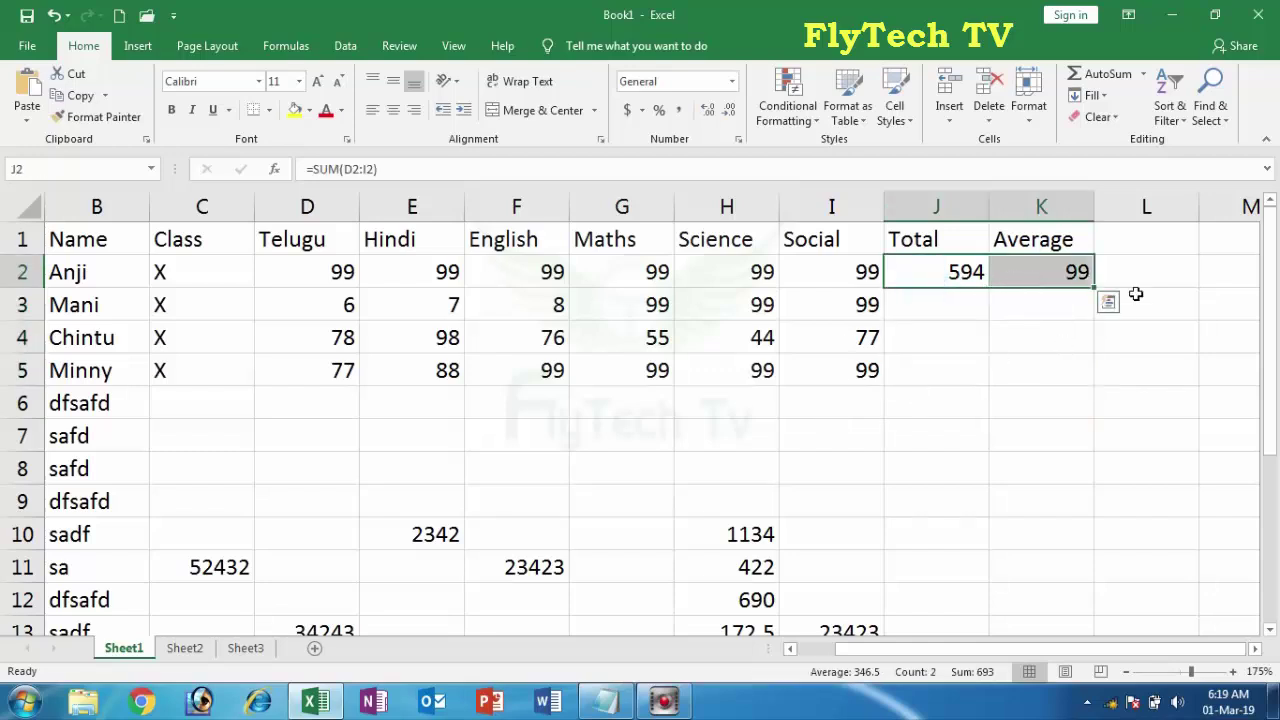
double_click(1095, 290)
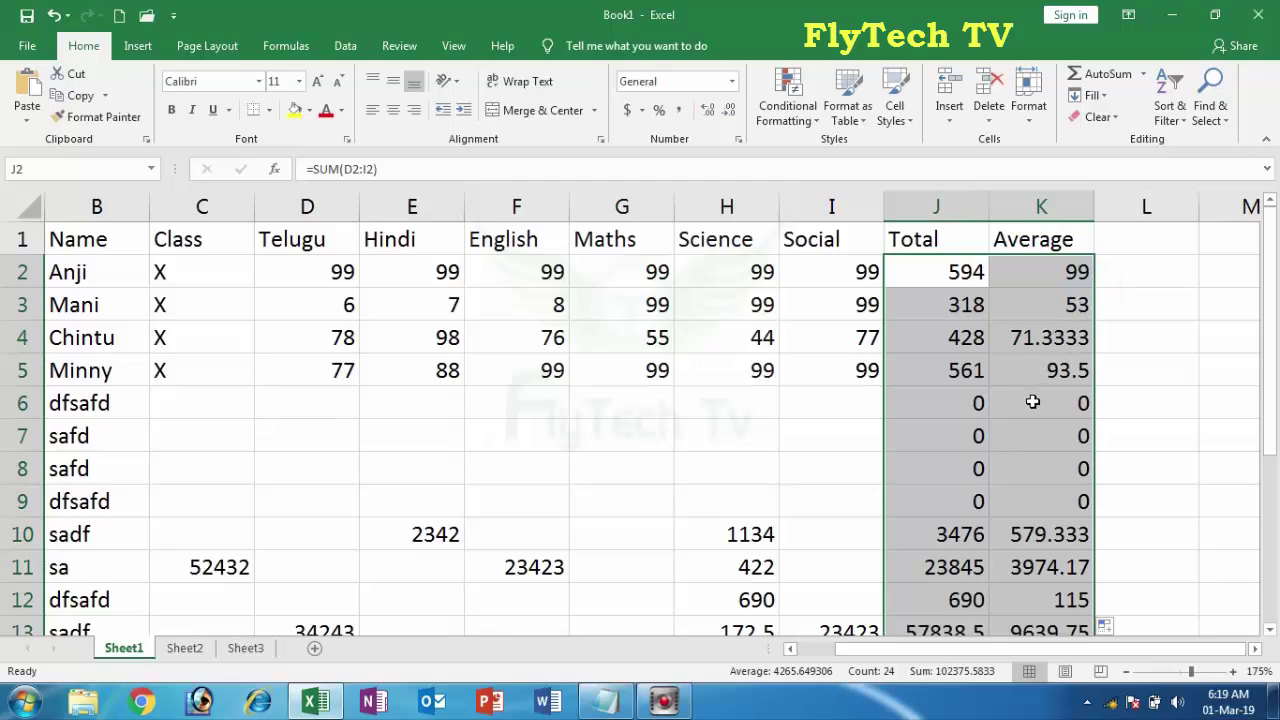
scroll(1015, 499, down, 2)
scroll(1015, 499, up, 2)
drag(866, 650, 826, 650)
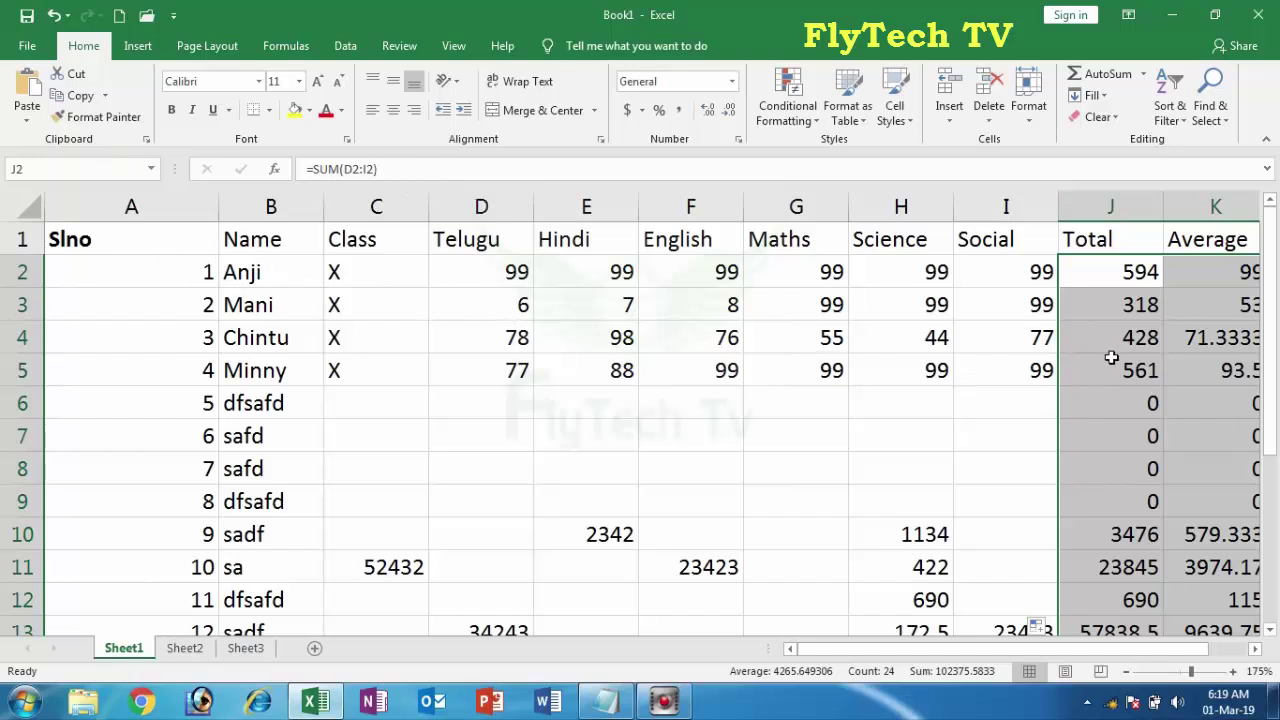
Check the Average formula in K2, then select serial numbers 1 to 6.
click(1127, 297)
click(1230, 290)
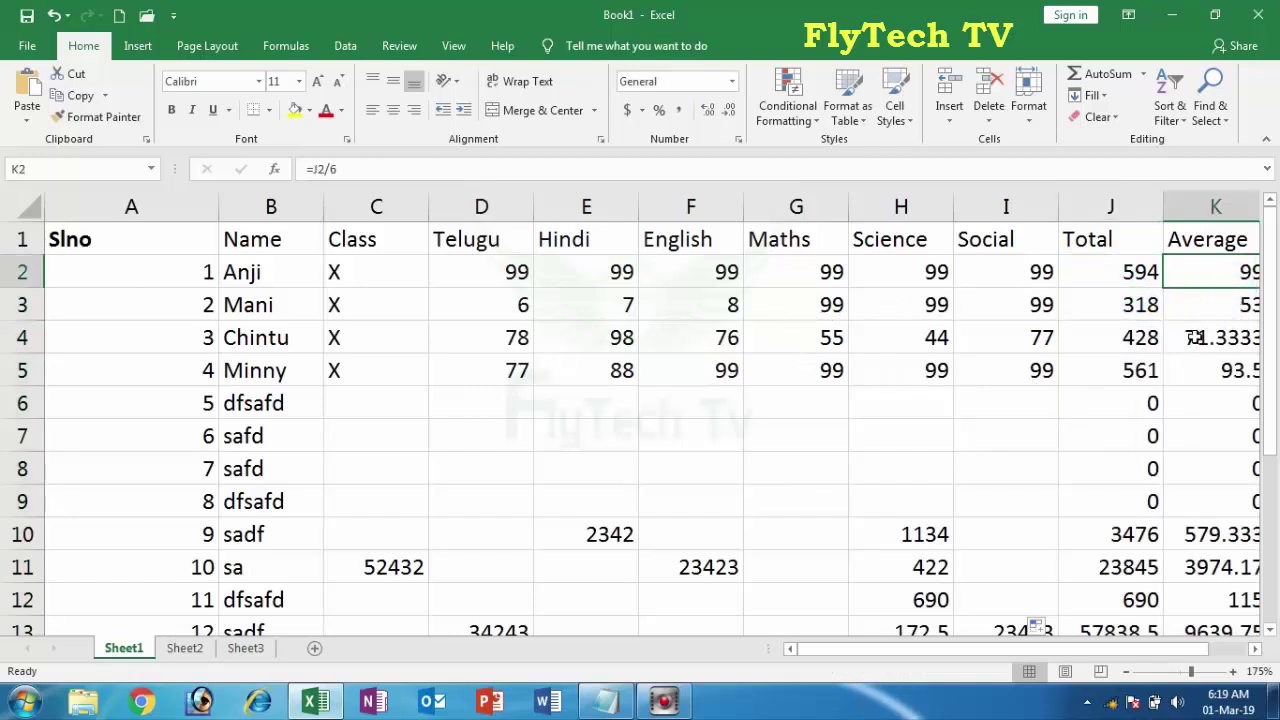
drag(172, 258, 175, 440)
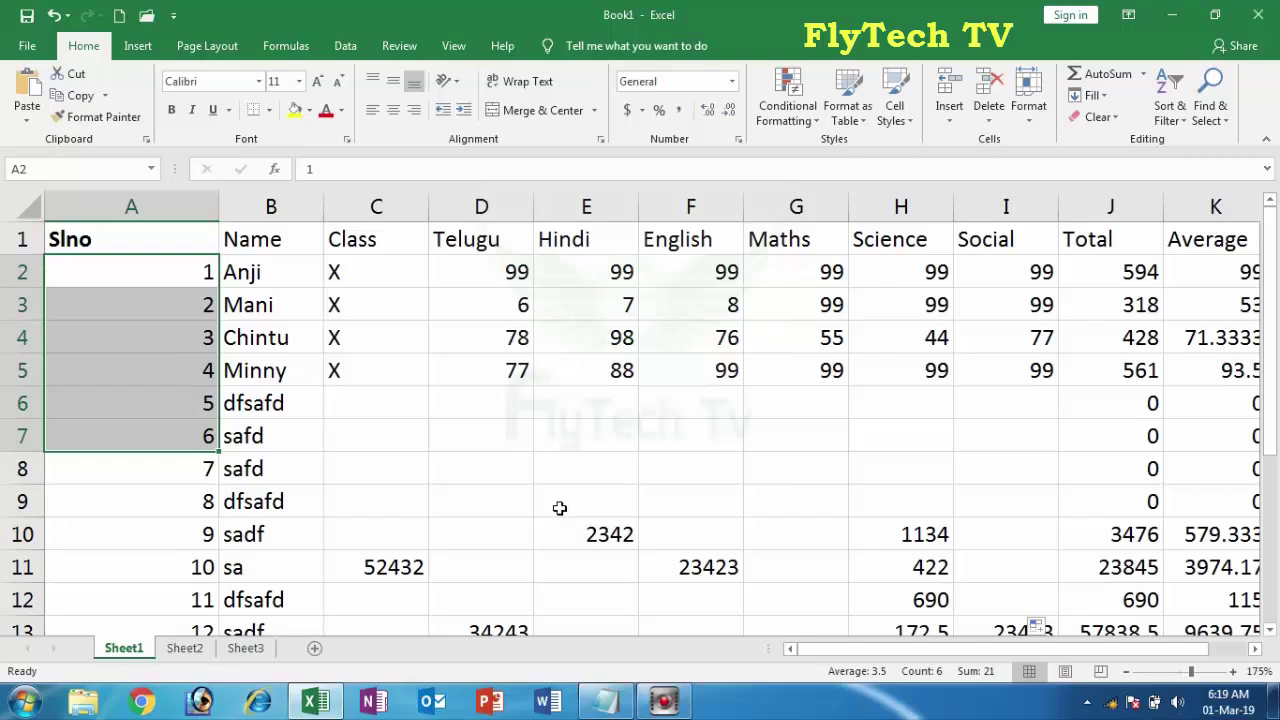
key(shift+Up)
key(shift+Up)
key(Right)
key(Right)
key(Right)
key(Right)
key(Right)
key(Right)
key(Right)
key(Right)
key(Right)
key(Right)
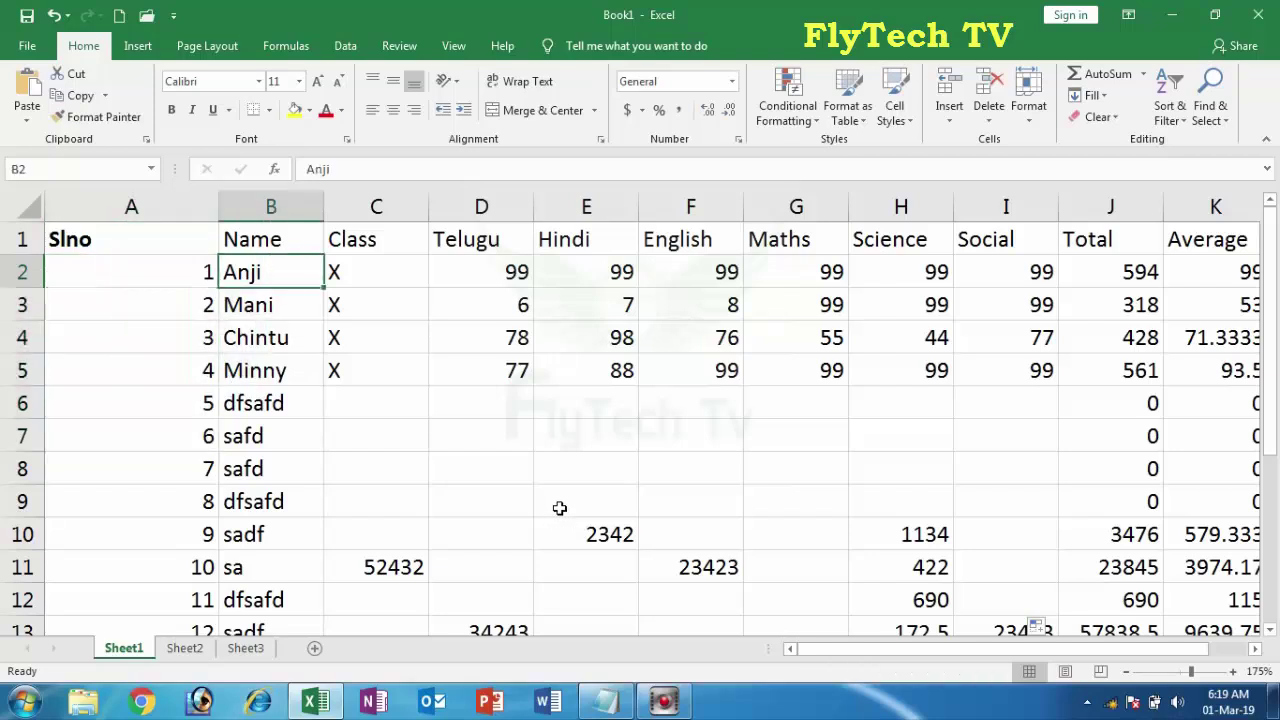
key(Down)
key(Left)
key(Left)
key(Left)
key(Left)
key(Left)
key(Left)
key(Left)
key(Left)
key(Left)
key(Left)
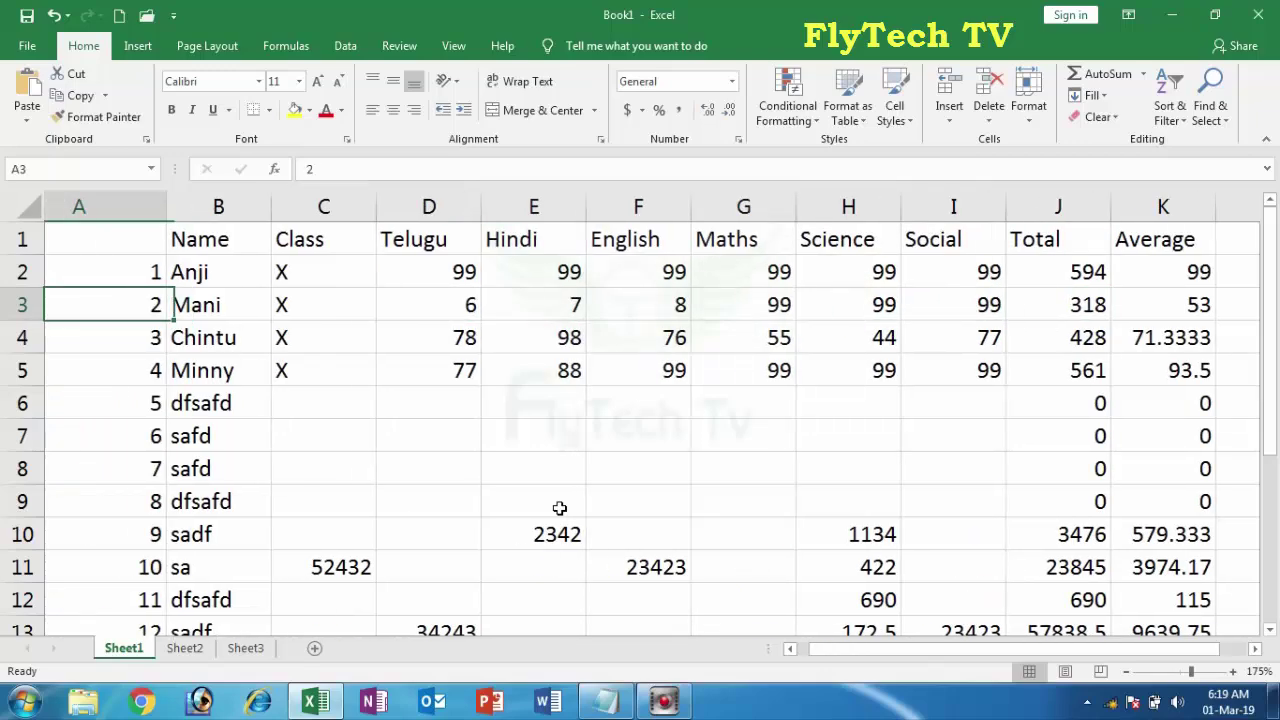
key(Down)
key(Right)
key(Down)
key(Right)
key(Right)
key(Right)
key(Right)
key(Right)
key(Right)
key(Right)
key(Right)
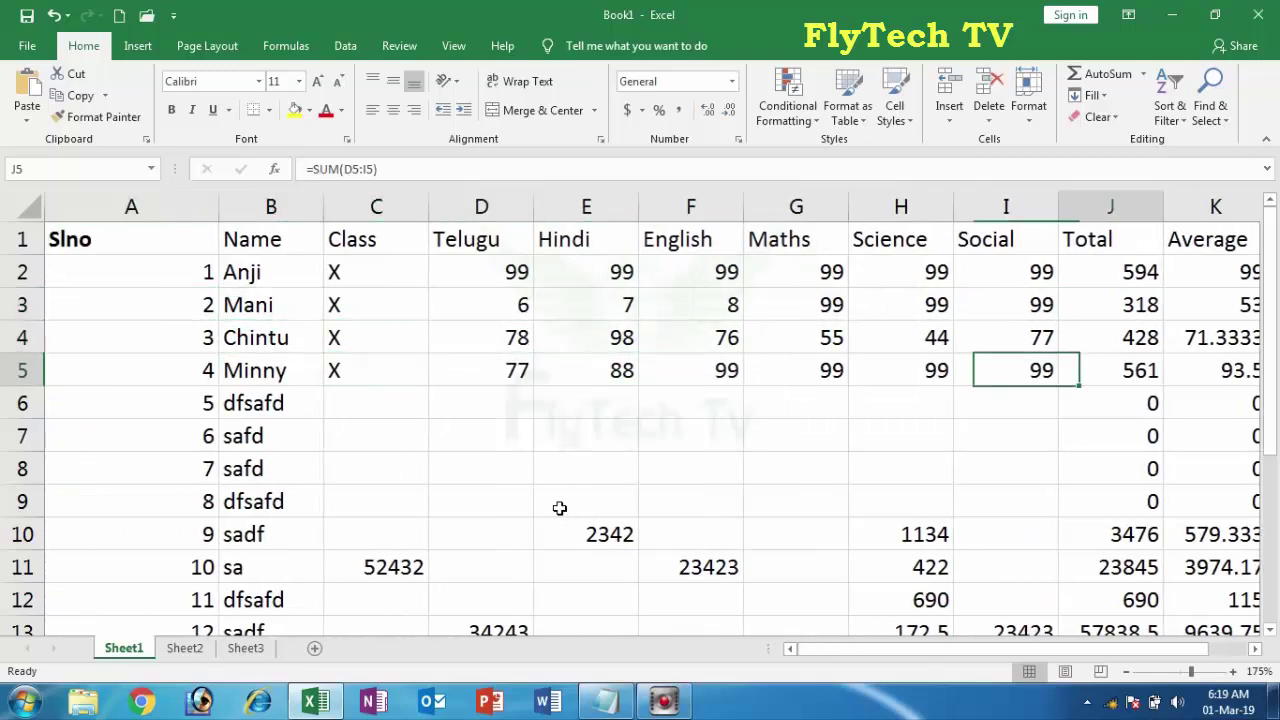
key(Right)
key(Right)
key(Right)
key(Right)
key(Right)
key(Down)
key(Left)
key(Left)
key(Left)
key(Left)
key(Left)
key(Left)
key(Left)
key(Left)
key(Left)
key(Left)
key(Left)
key(Left)
key(Left)
key(Left)
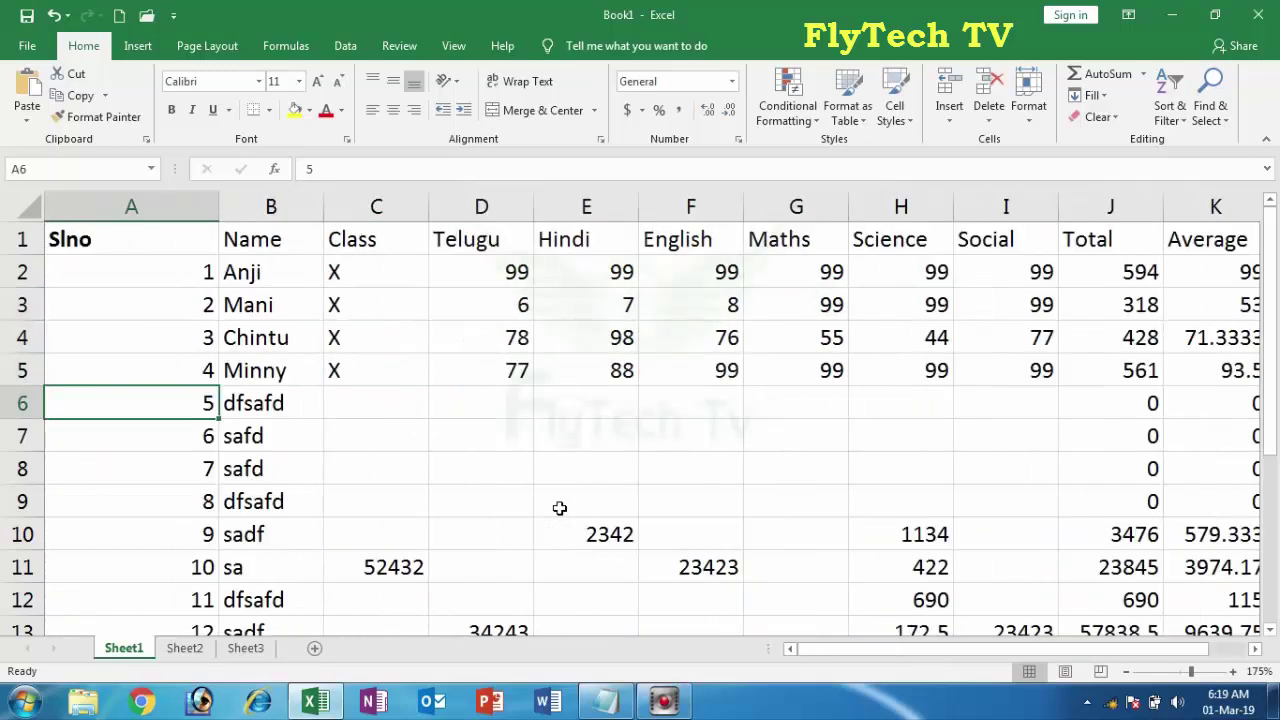
key(Down)
key(Right)
key(Down)
key(Right)
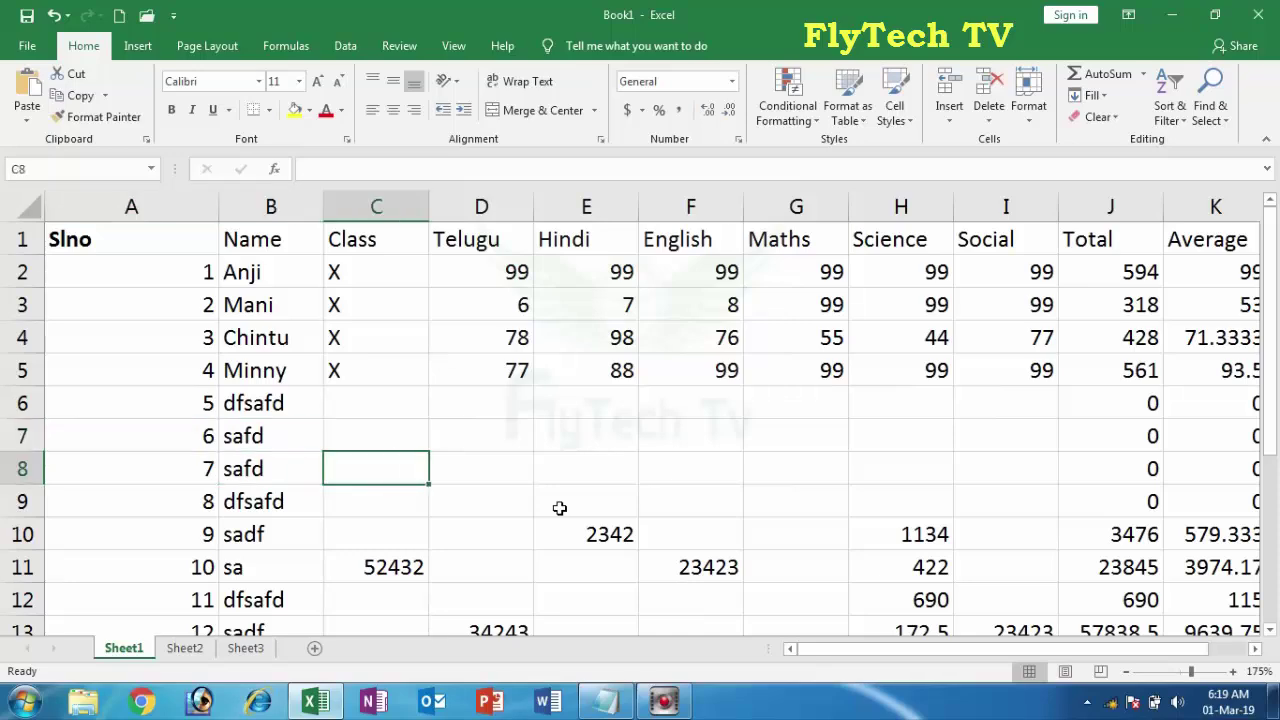
scroll(570, 502, down, 2)
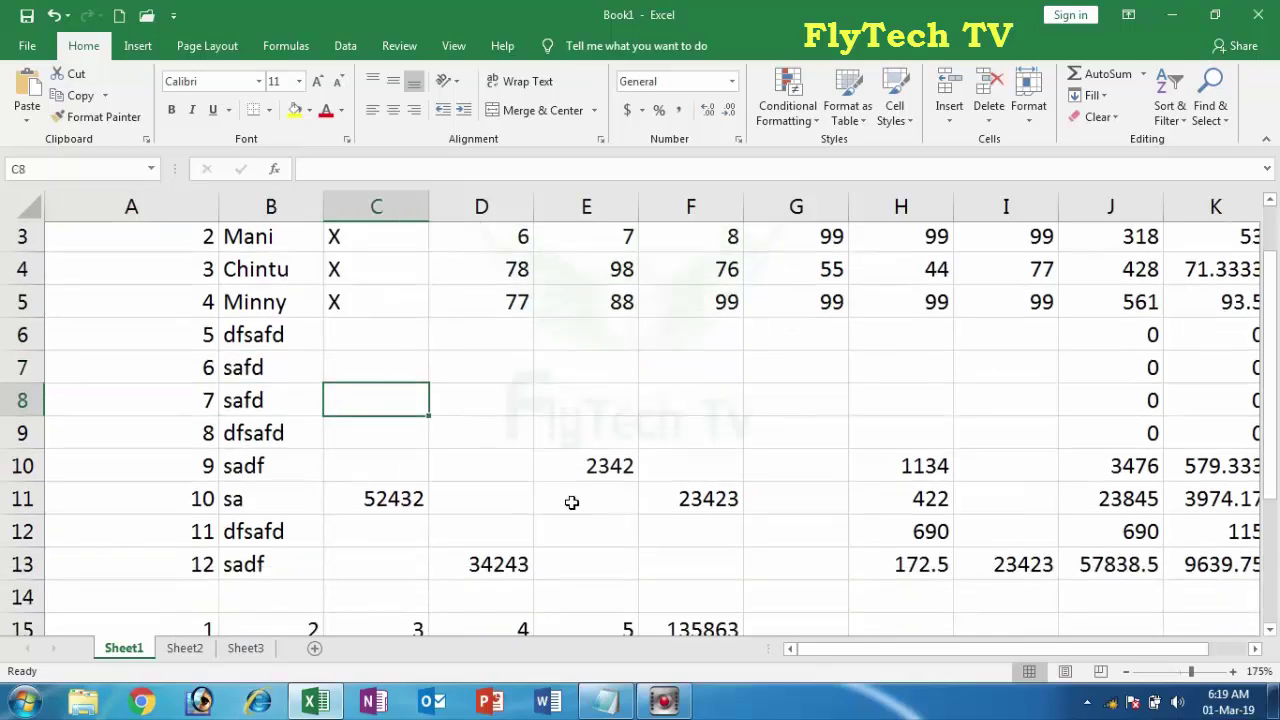
scroll(571, 502, up, 2)
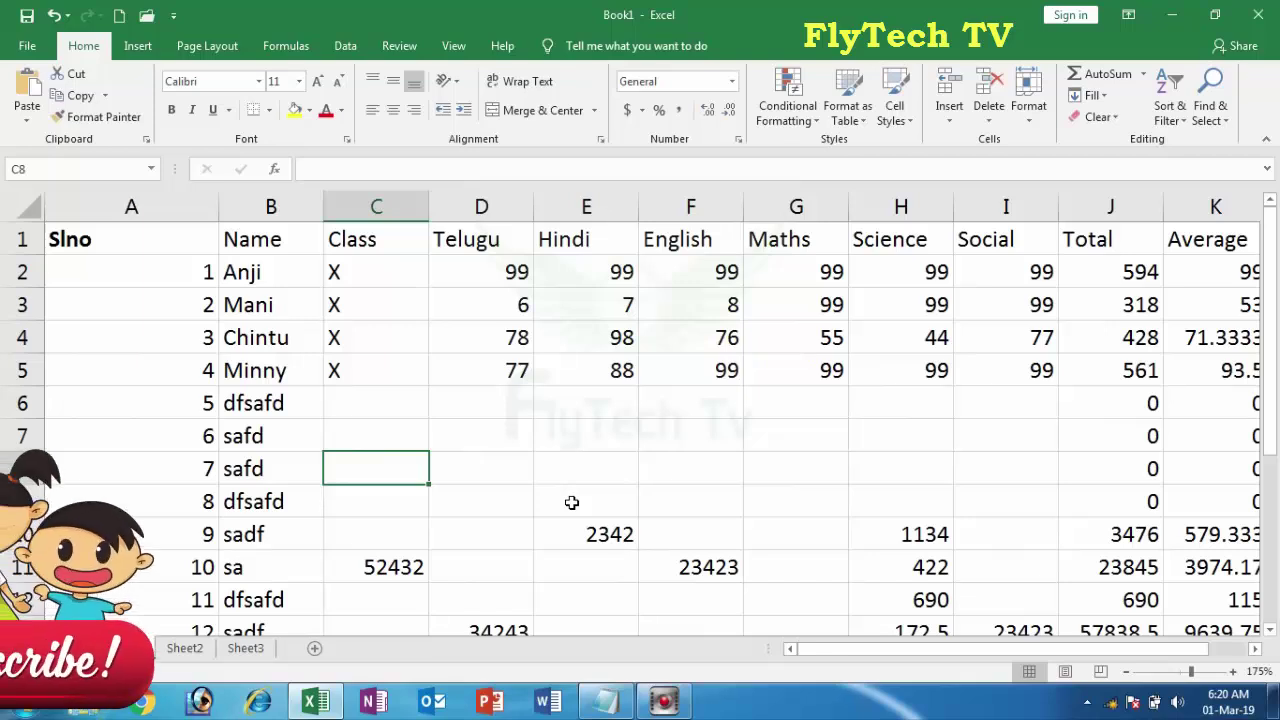